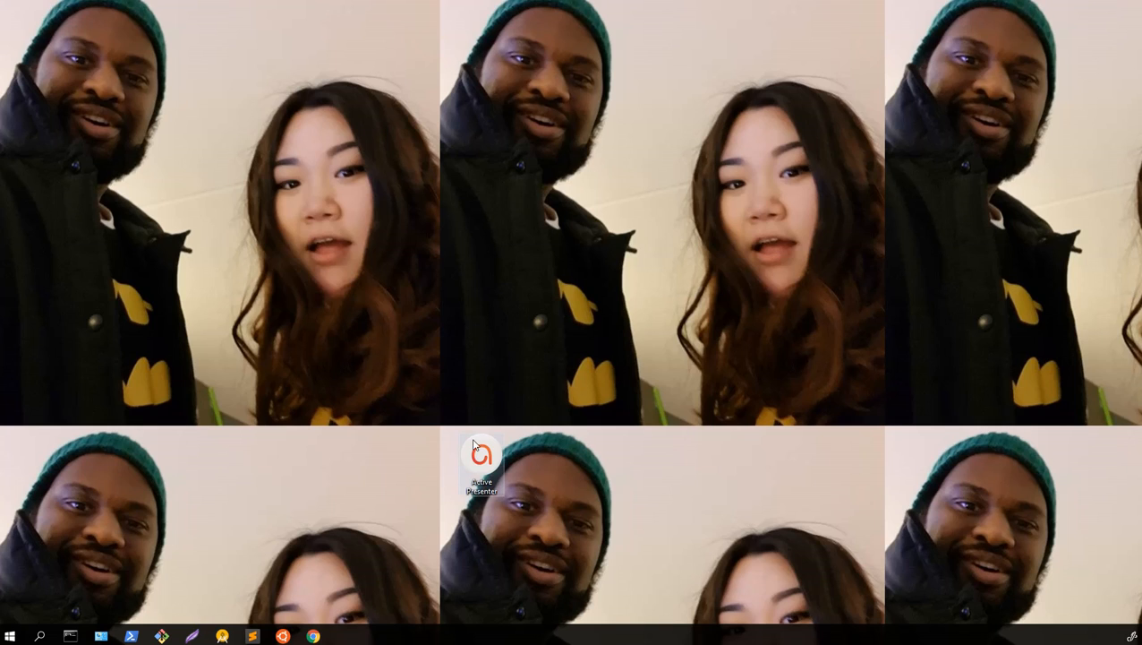
# - Reposition the Active Presenter icon on the desktop and bring the Chrome shortcut over from the adjacent screen
pyautogui.moveTo(492, 443); pyautogui.dragTo(944, 151)
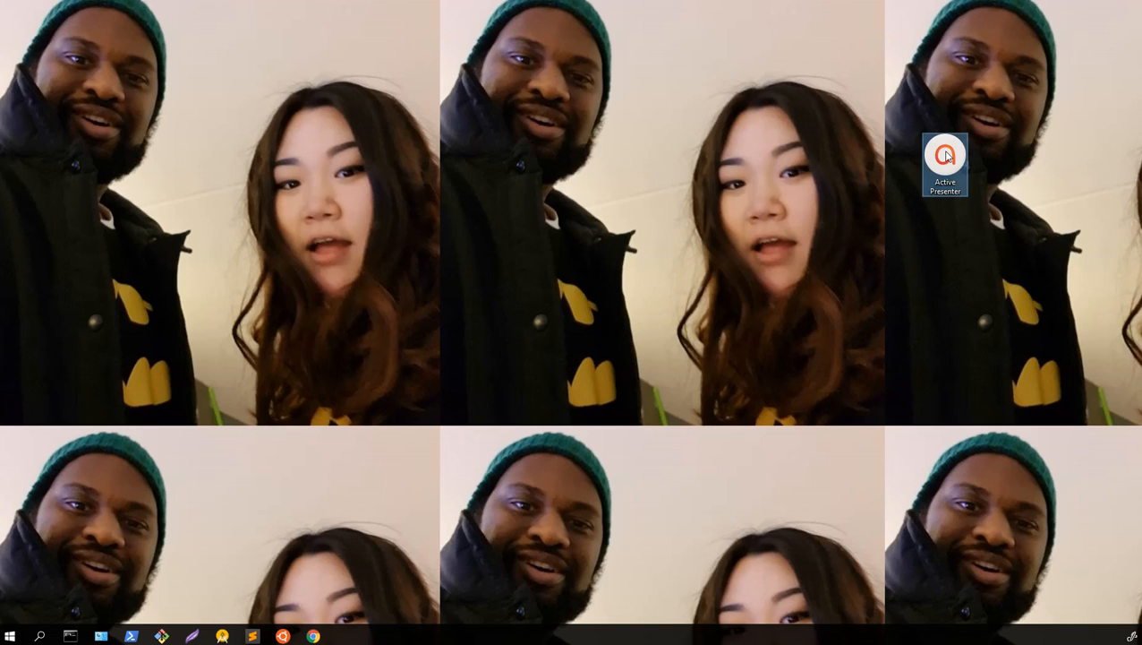
pyautogui.click(962, 204)
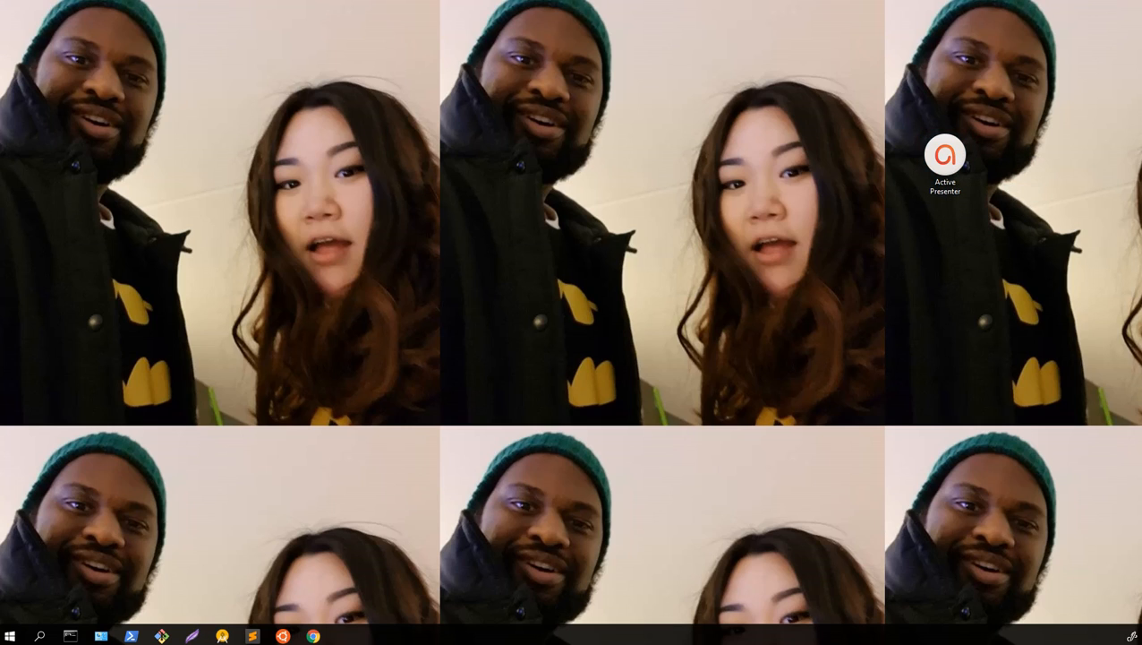
pyautogui.moveTo(1141, 242); pyautogui.dragTo(506, 281)
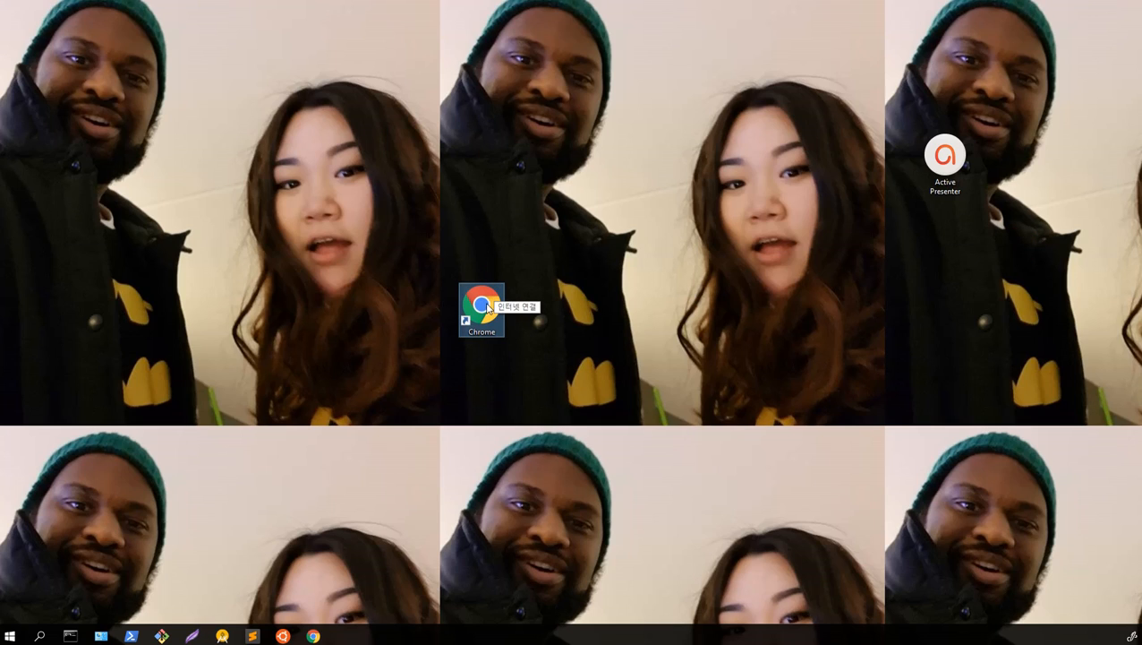
# - Open Chrome and search Google for "lightshot"
pyautogui.doubleClick(488, 295)
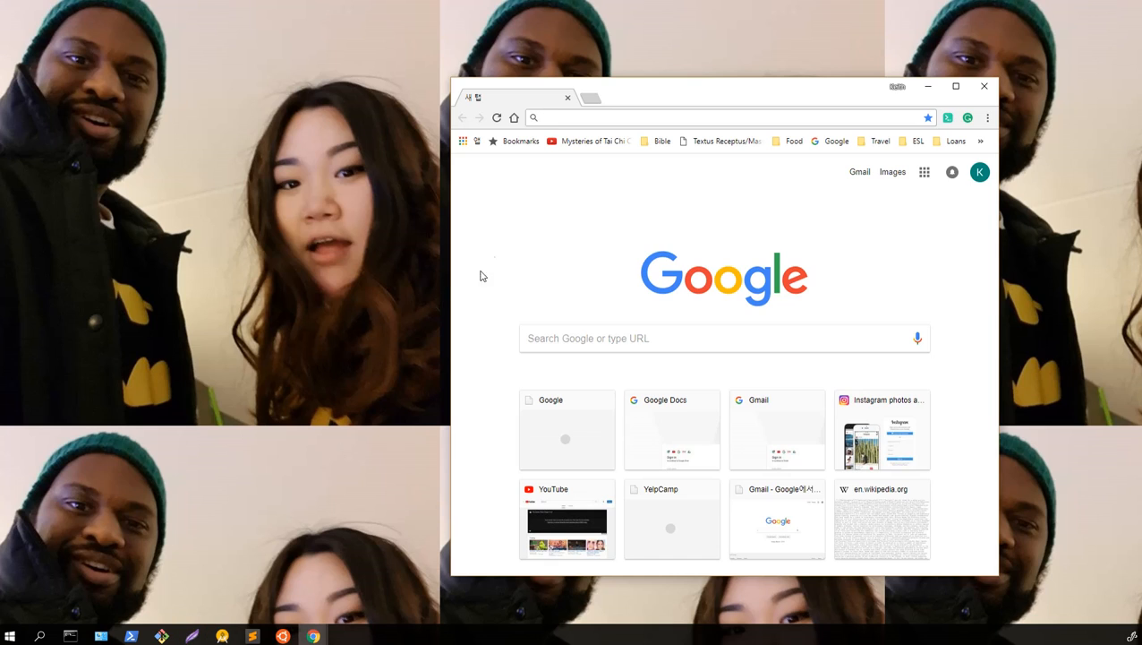
pyautogui.click(534, 336)
pyautogui.write('lgih')
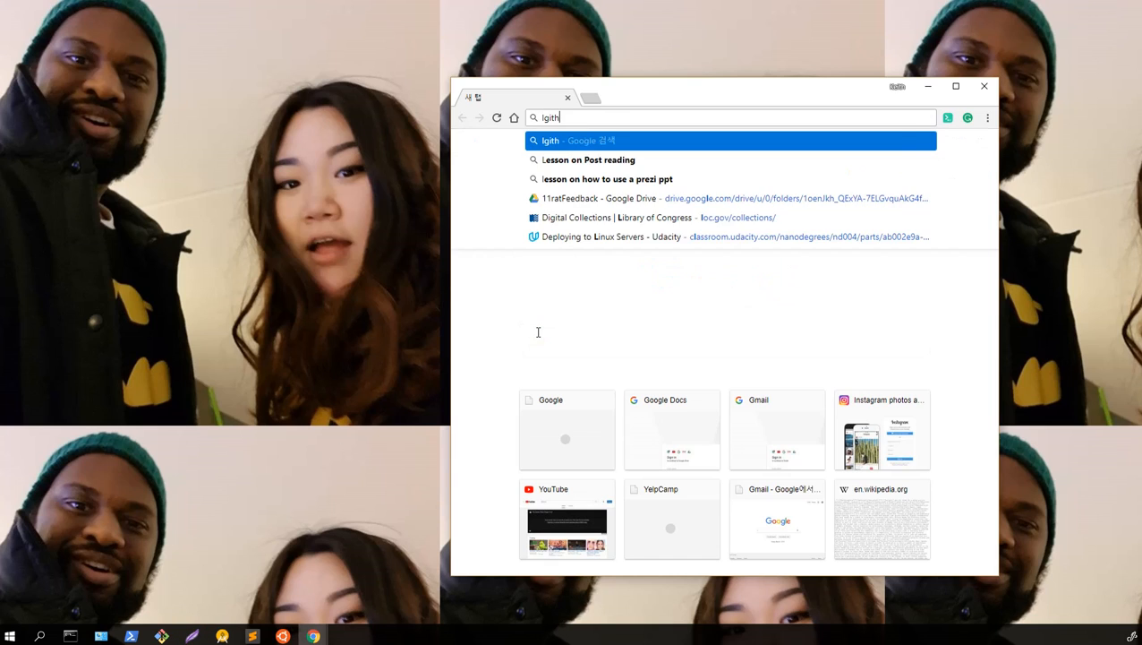
pyautogui.press('BackSpace')
pyautogui.press('BackSpace')
pyautogui.press('BackSpace')
pyautogui.write('ig')
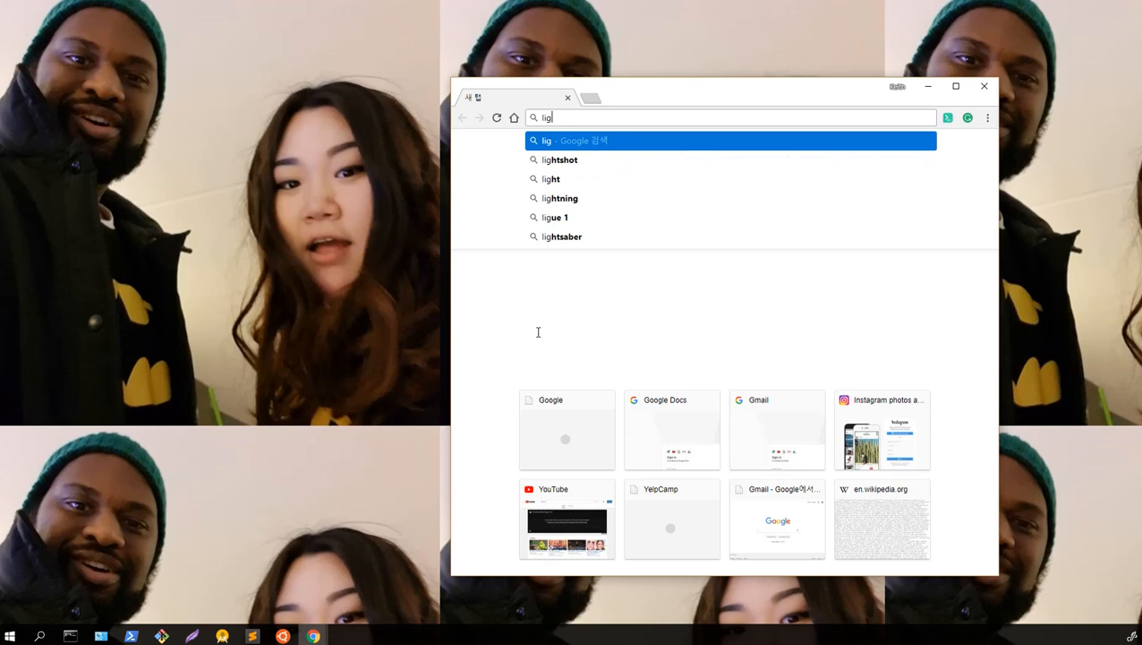
pyautogui.write('htshot')
pyautogui.press('Return')
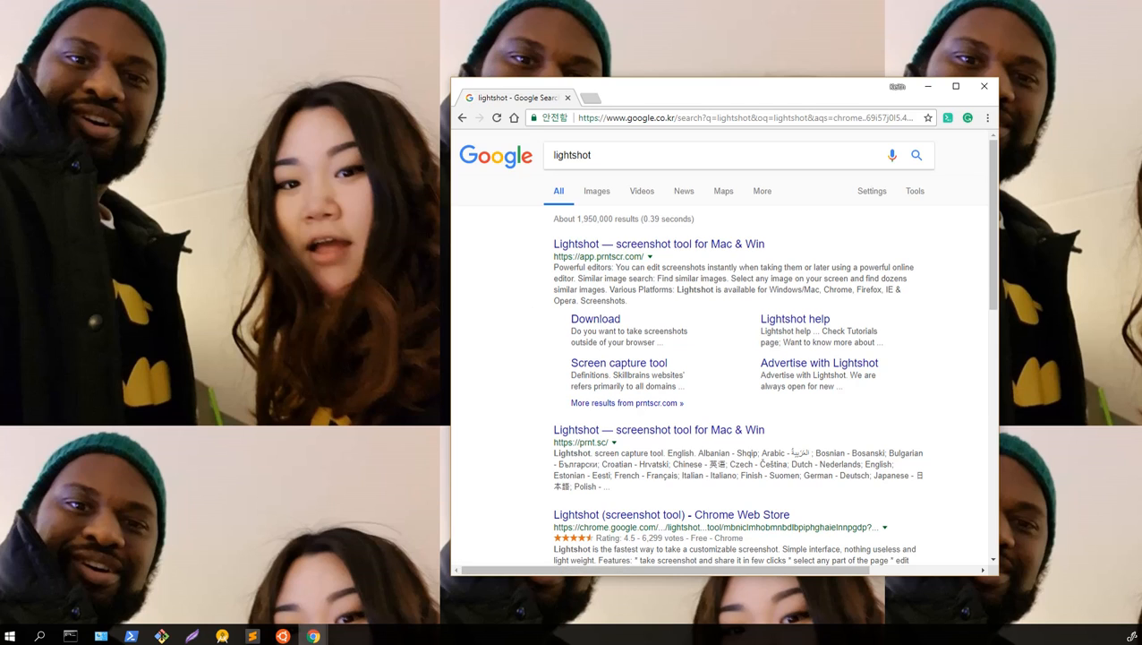
# - Open the "Lightshot — screenshot tool for Mac & Win" search result, shift the browser window aside and look over the page
pyautogui.click(624, 246)
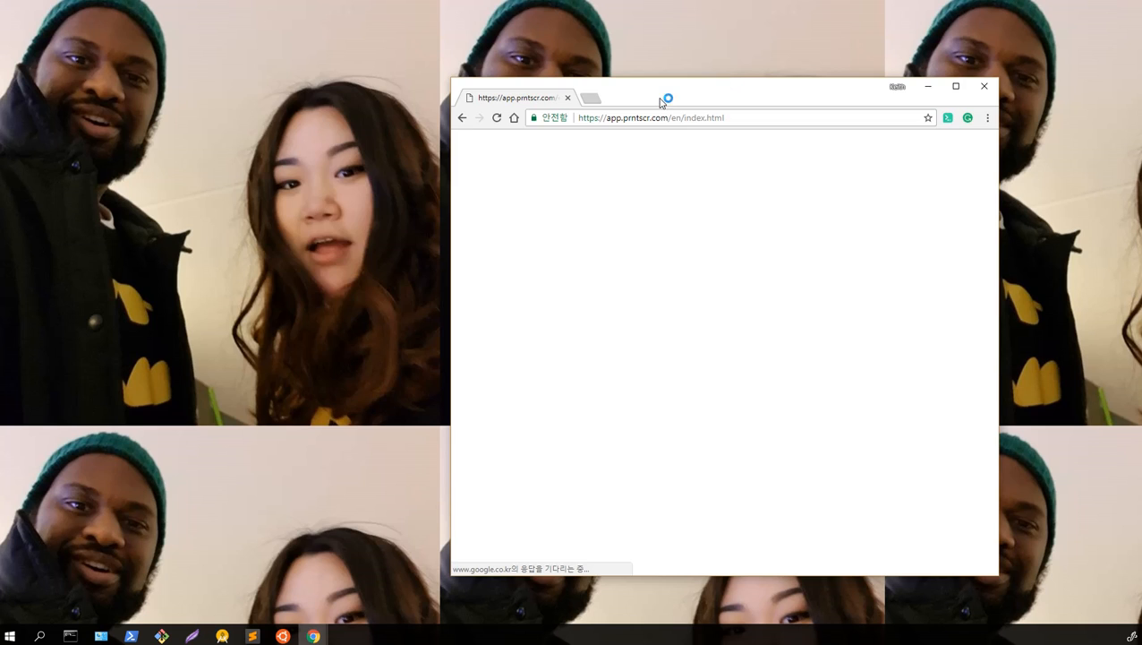
pyautogui.moveTo(661, 101); pyautogui.dragTo(306, 102)
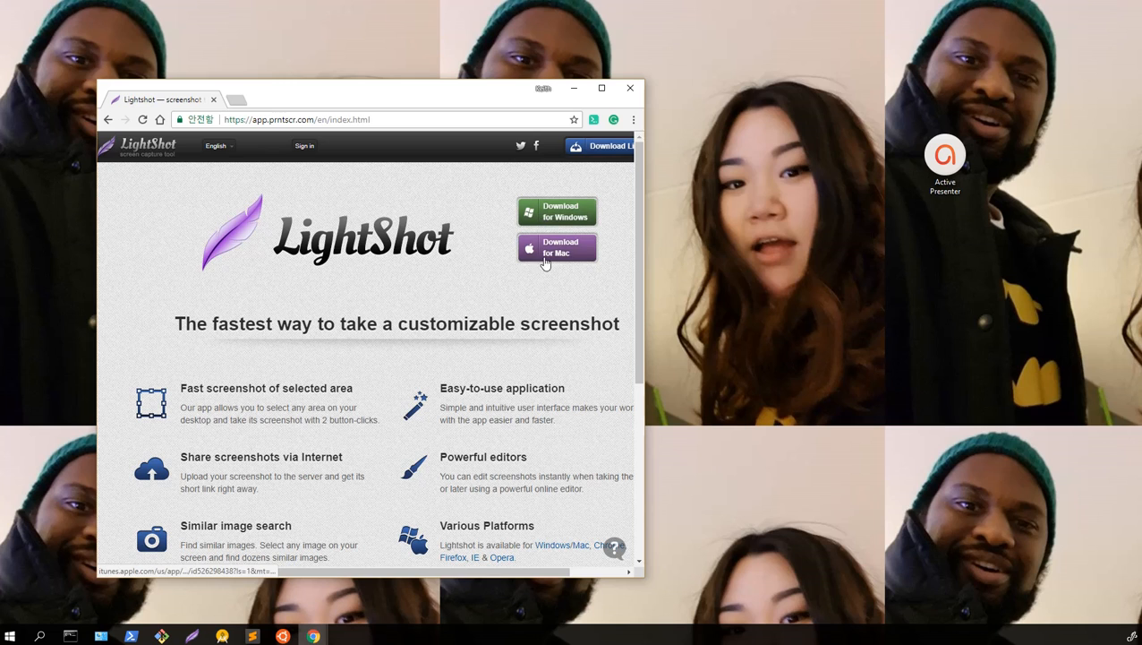
pyautogui.scroll(-1, 454, 299)
pyautogui.scroll(-3, 453, 300)
pyautogui.scroll(5, 454, 300)
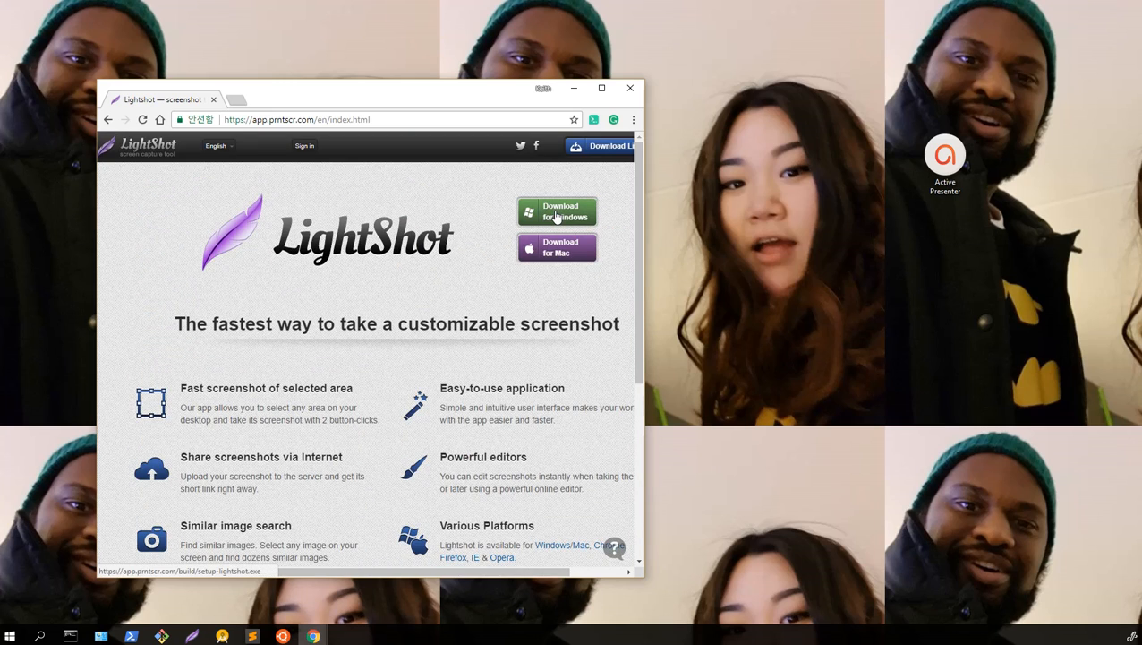
# - Download the Windows version of Lightshot to the Desktop as setup-lightshot and minimize the browser
pyautogui.click(556, 216)
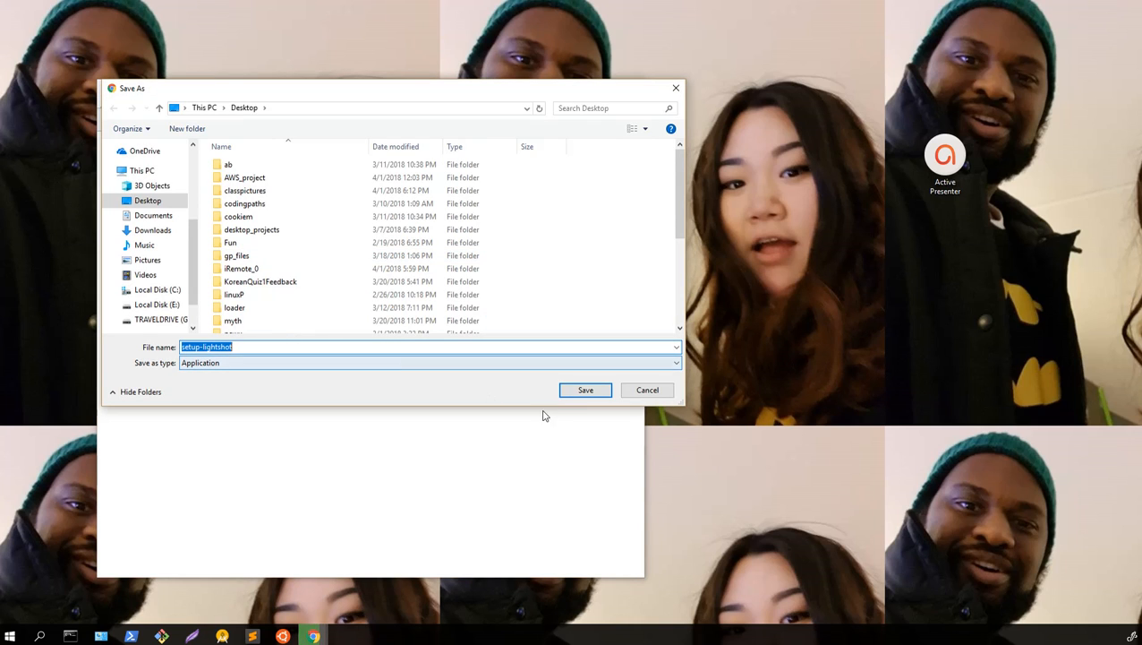
pyautogui.click(583, 390)
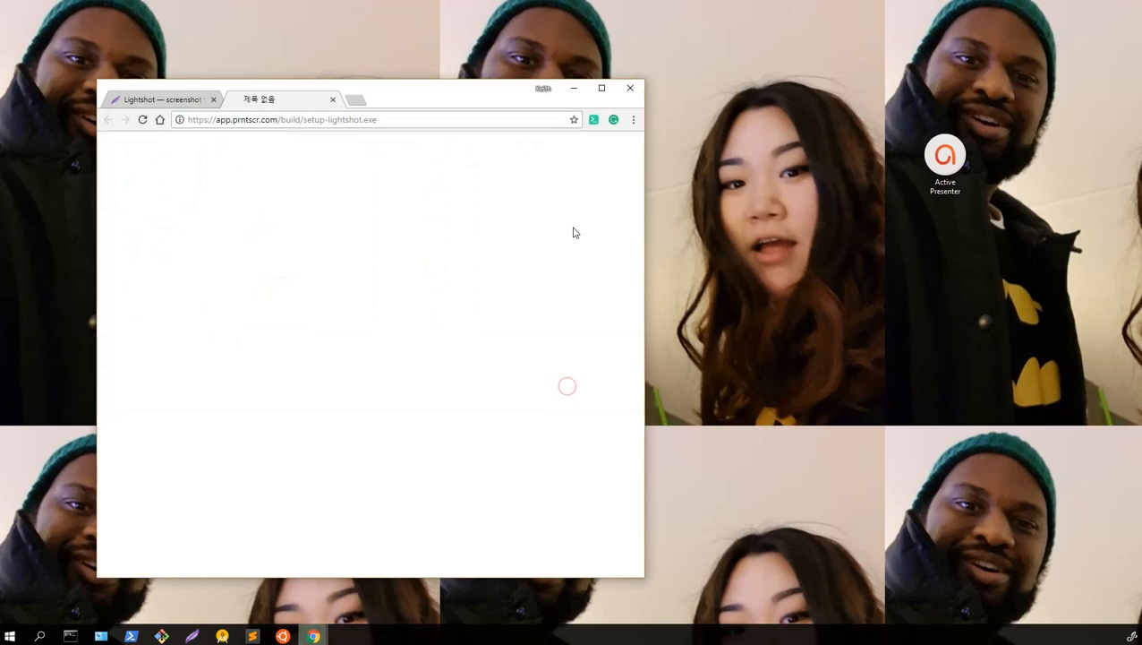
pyautogui.click(574, 89)
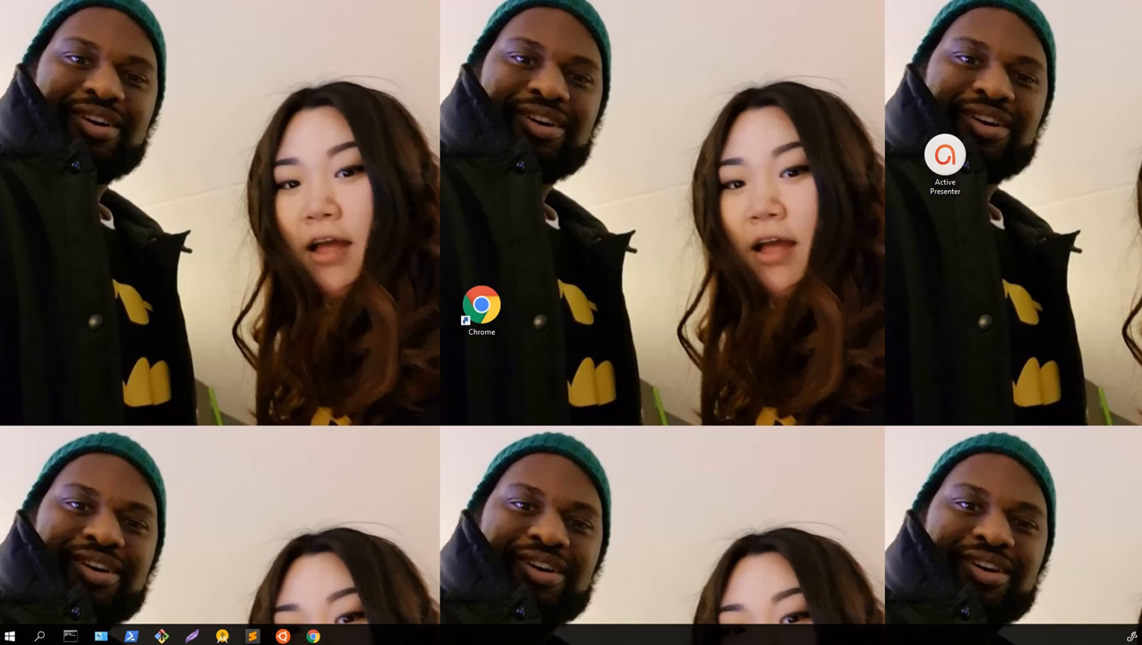
# - Bring the setup-lightshot installer over from the adjacent screen, try launching it, and delete the file
pyautogui.moveTo(756, 160); pyautogui.dragTo(319, 184)
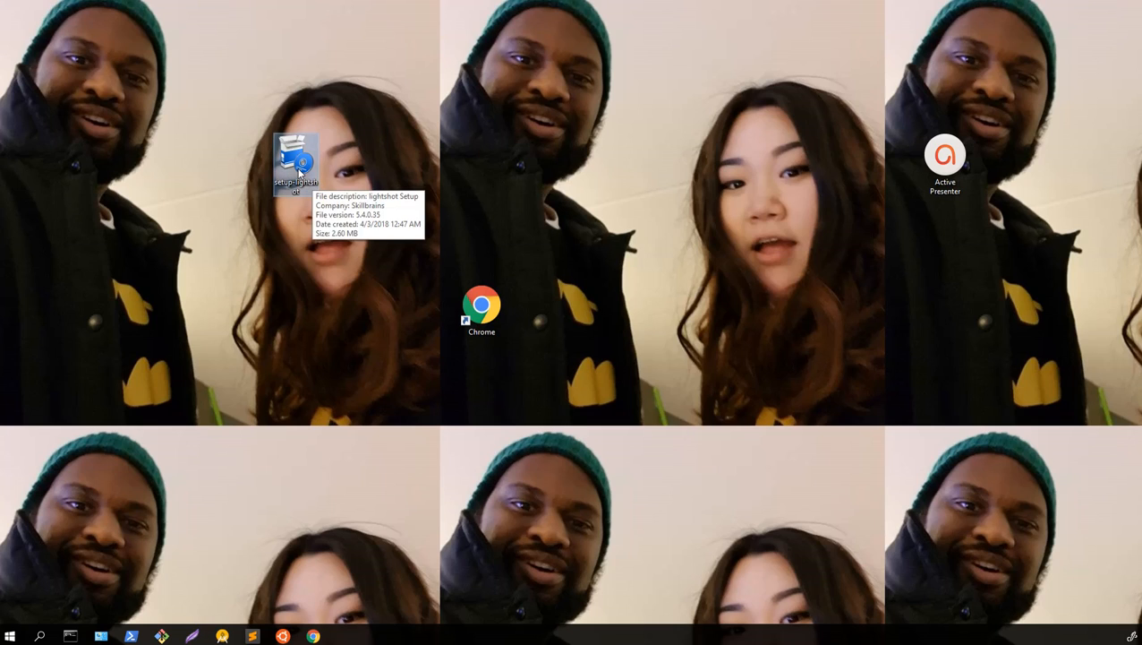
pyautogui.doubleClick(300, 173)
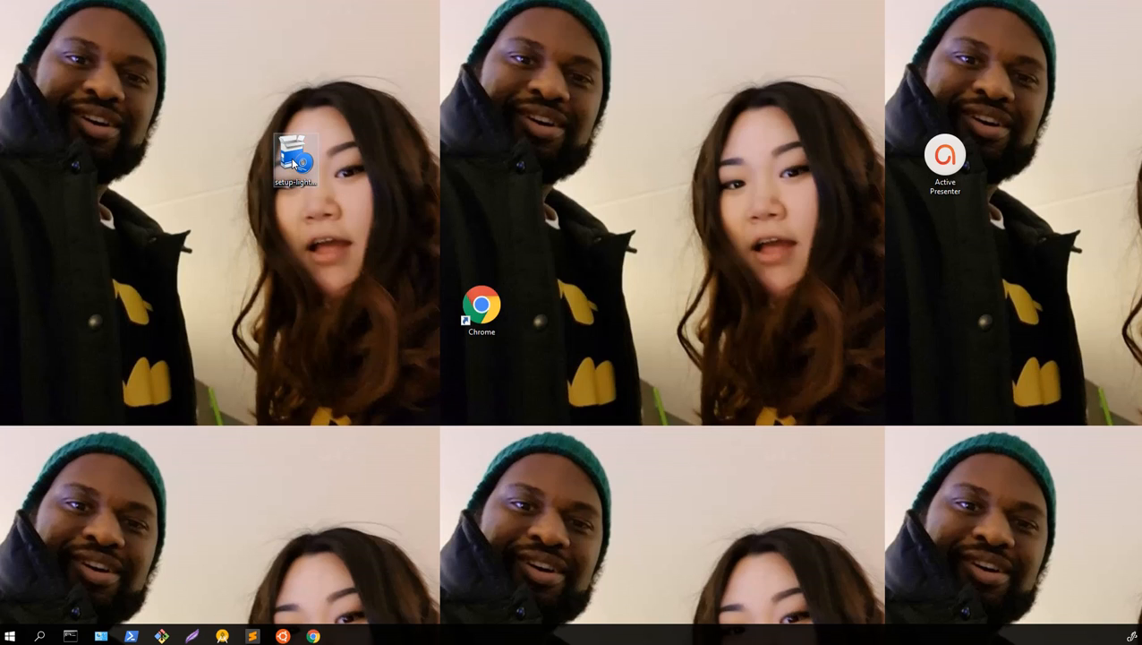
pyautogui.rightClick(291, 162)
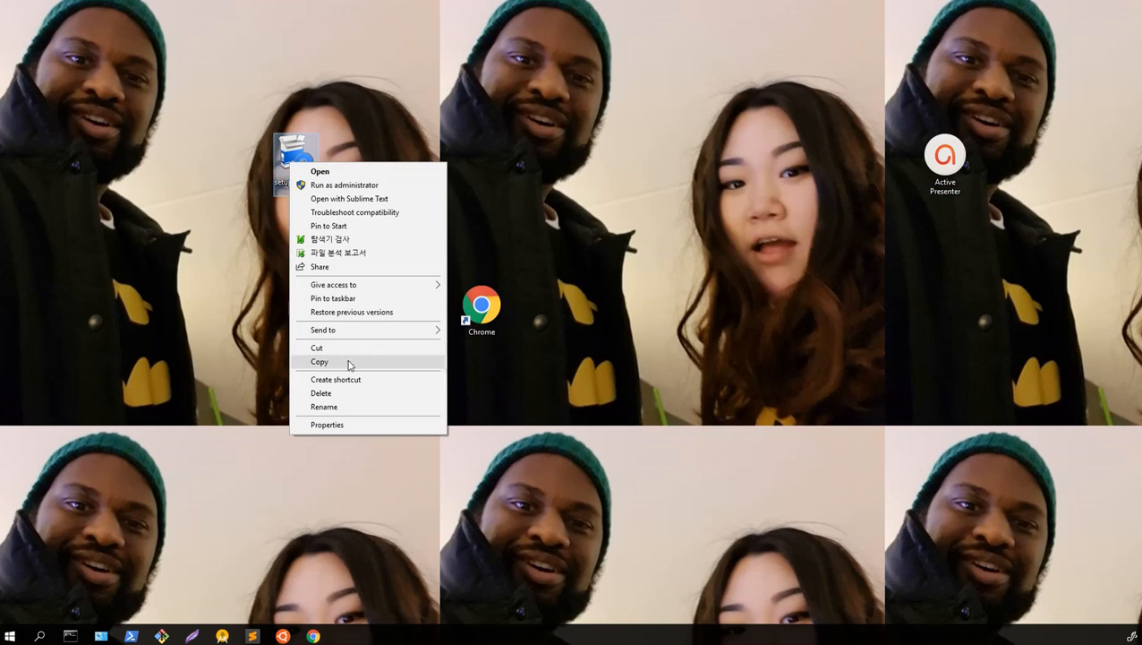
pyautogui.click(322, 393)
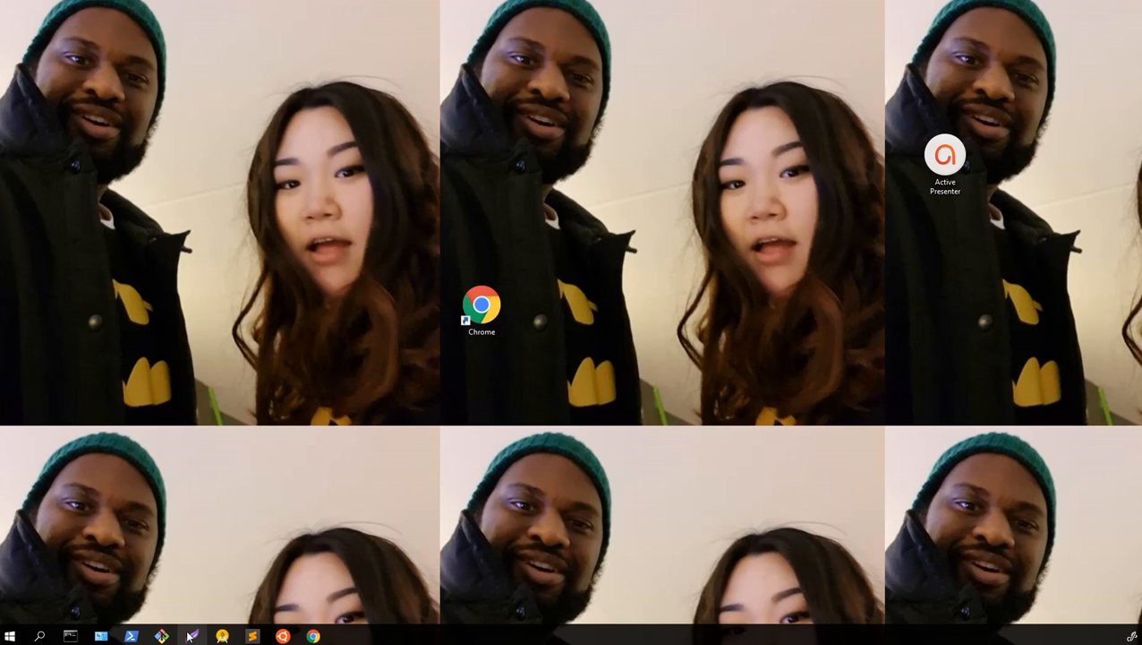
# - Capture a desktop area of about 282x233 pixels with Lightshot and save the screenshot
pyautogui.moveTo(262, 357); pyautogui.dragTo(495, 593)
pyautogui.press('Print')
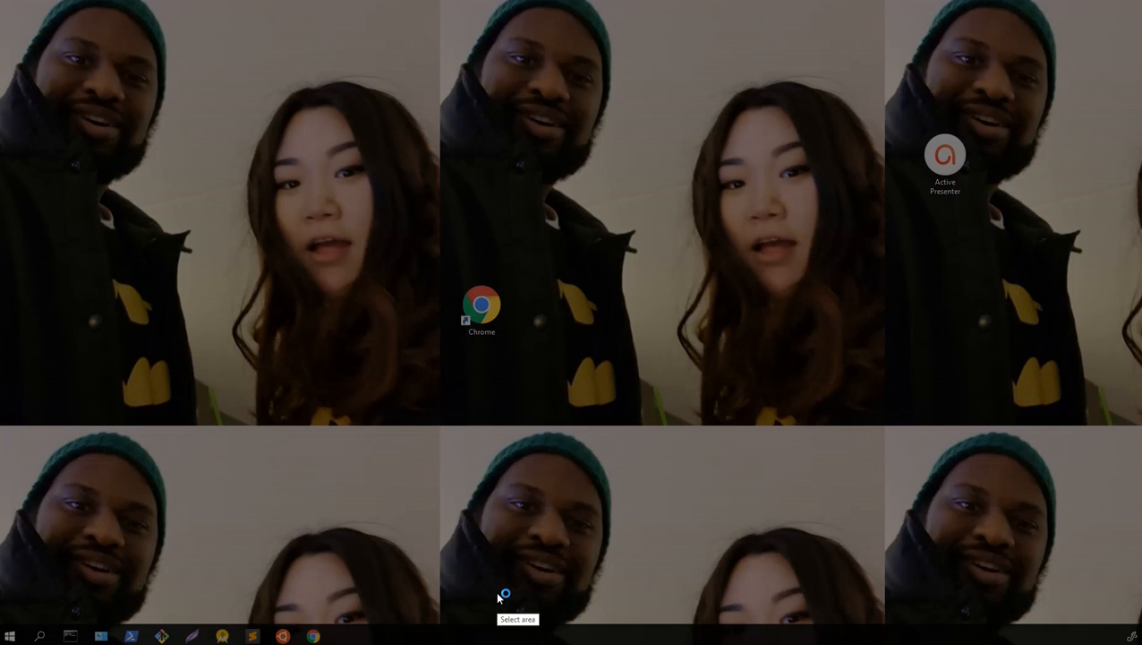
pyautogui.moveTo(325, 357); pyautogui.dragTo(501, 502)
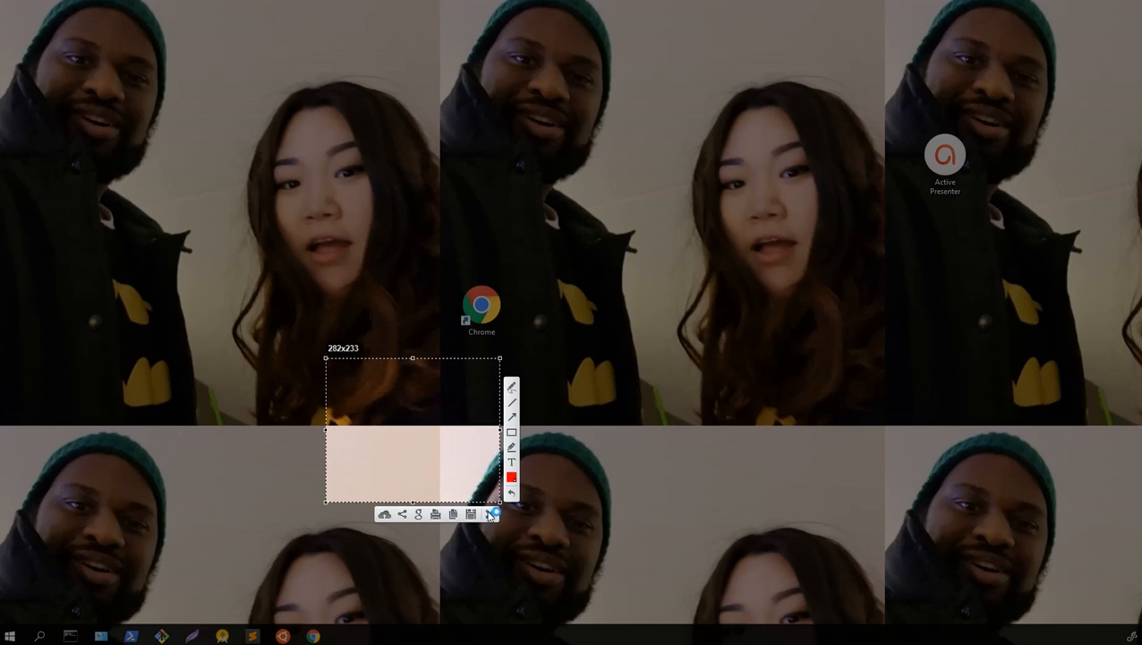
pyautogui.click(474, 514)
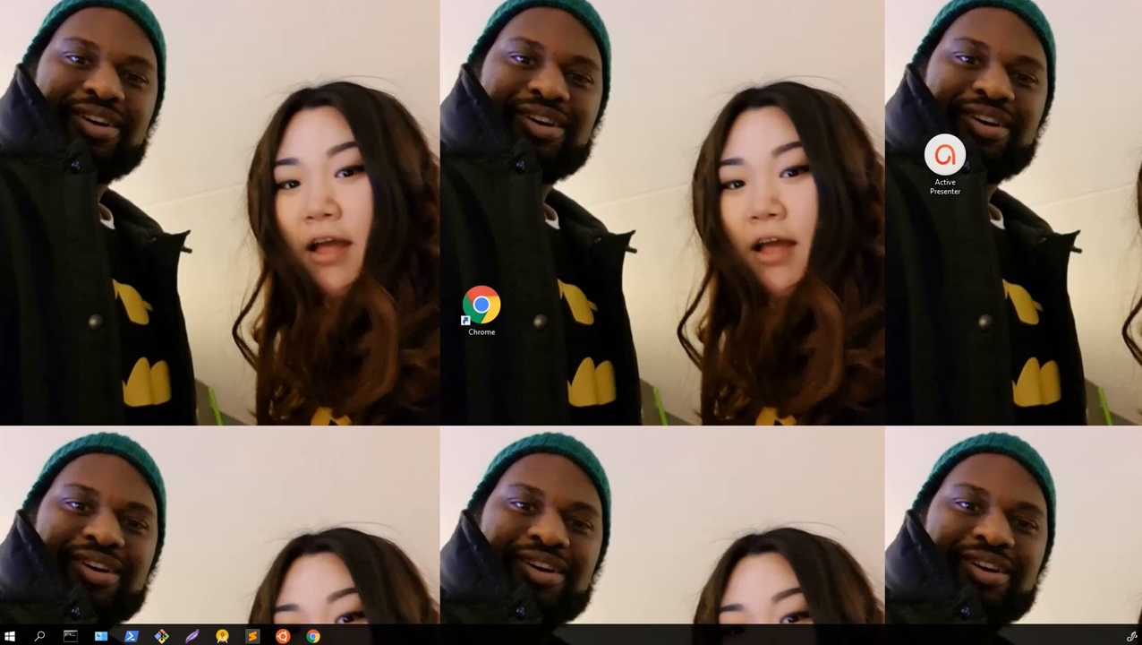
# - Bring the saved screenshot file over from the adjacent screen and open it for viewing, closing the viewer again
pyautogui.moveTo(1140, 135); pyautogui.dragTo(351, 262)
pyautogui.doubleClick(356, 243)
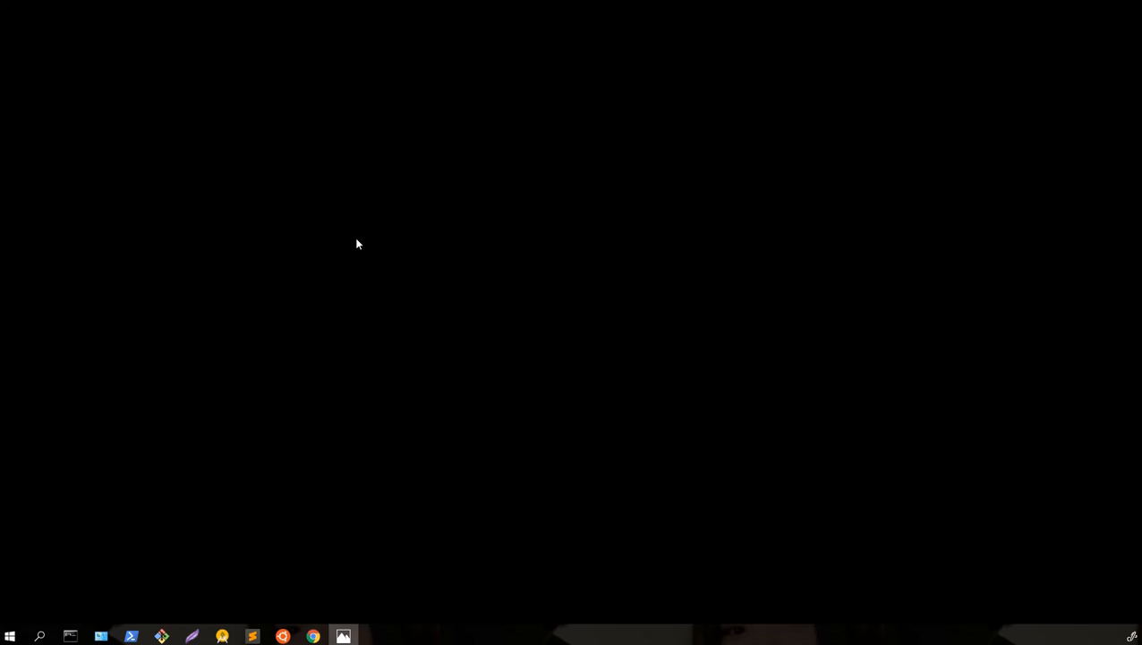
pyautogui.hotkey('alt', 'F4')
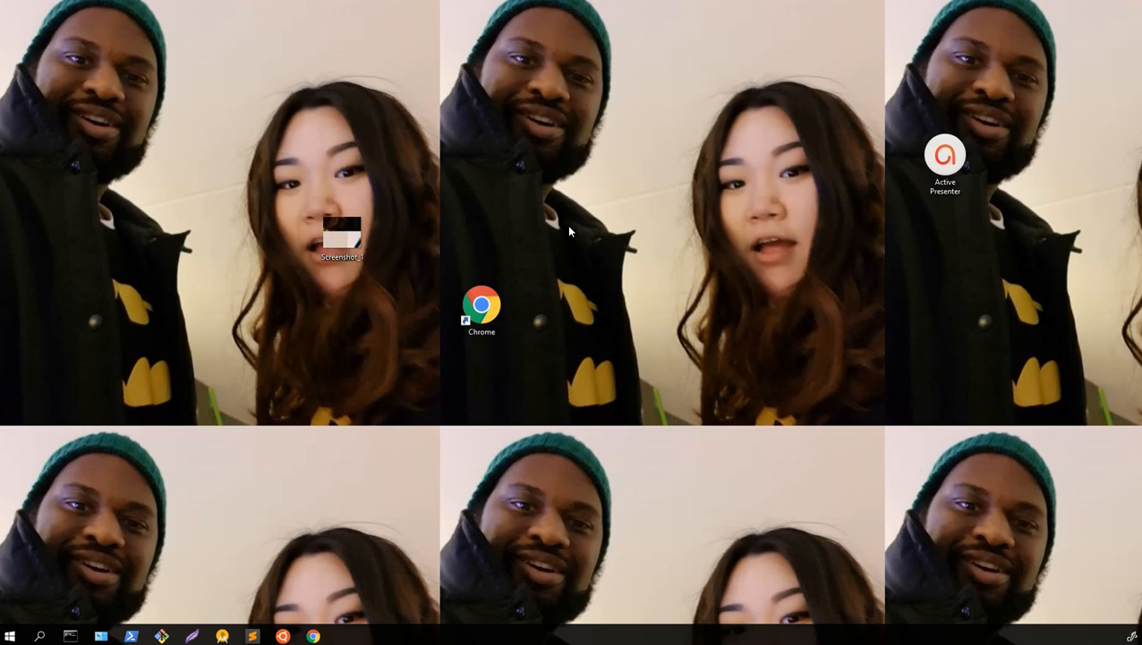
# - Delete the test screenshot file from the desktop
pyautogui.doubleClick(326, 238)
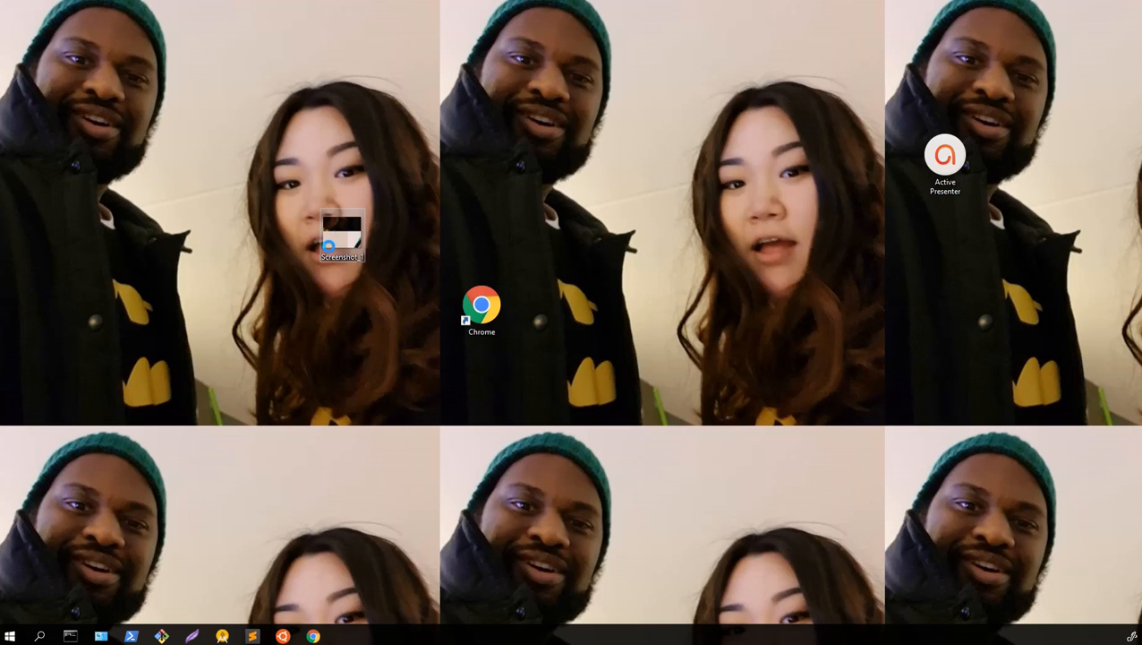
pyautogui.rightClick(322, 233)
pyautogui.click(370, 547)
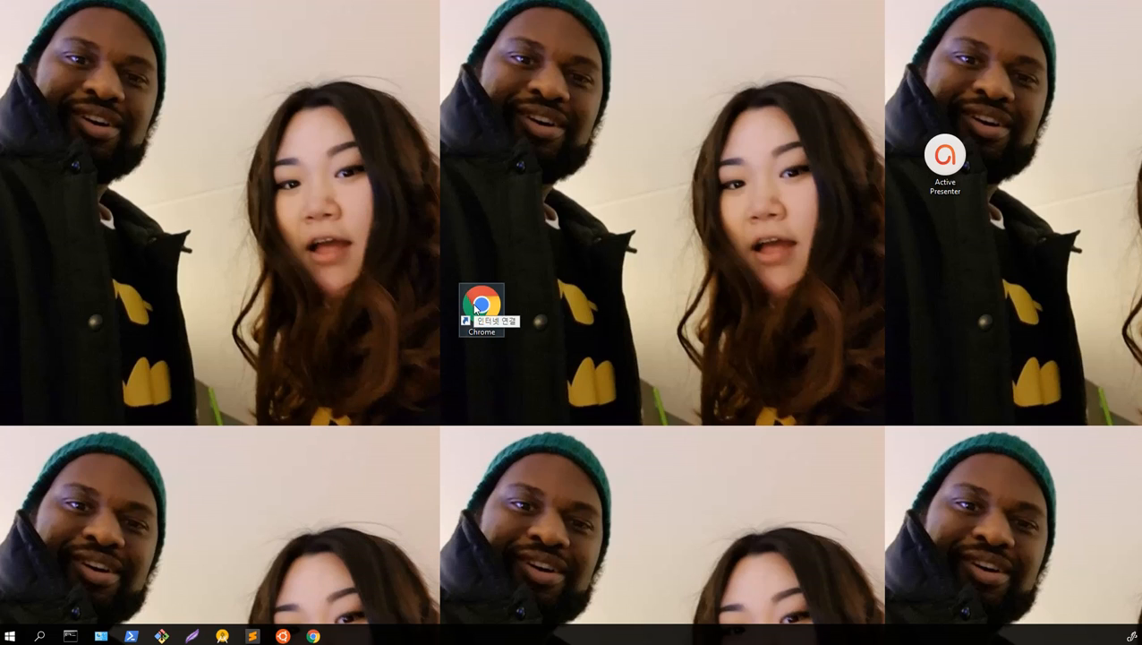
# - Move the Chrome shortcut to another spot on the desktop and open a new Chrome window from it
pyautogui.moveTo(477, 305); pyautogui.dragTo(198, 150)
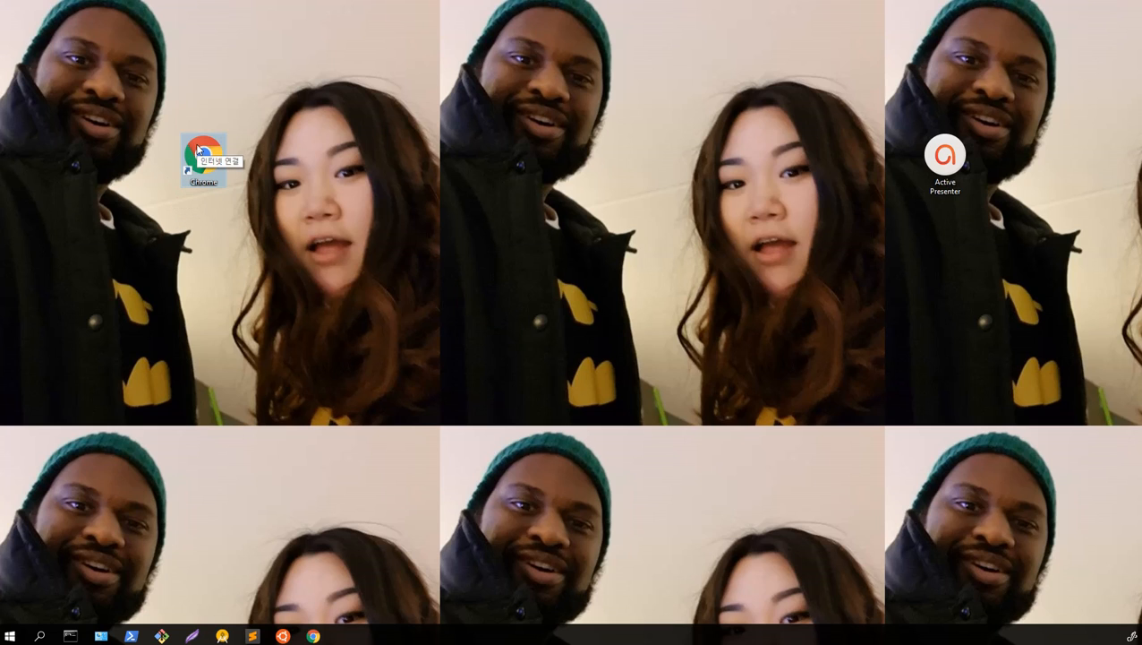
pyautogui.doubleClick(198, 151)
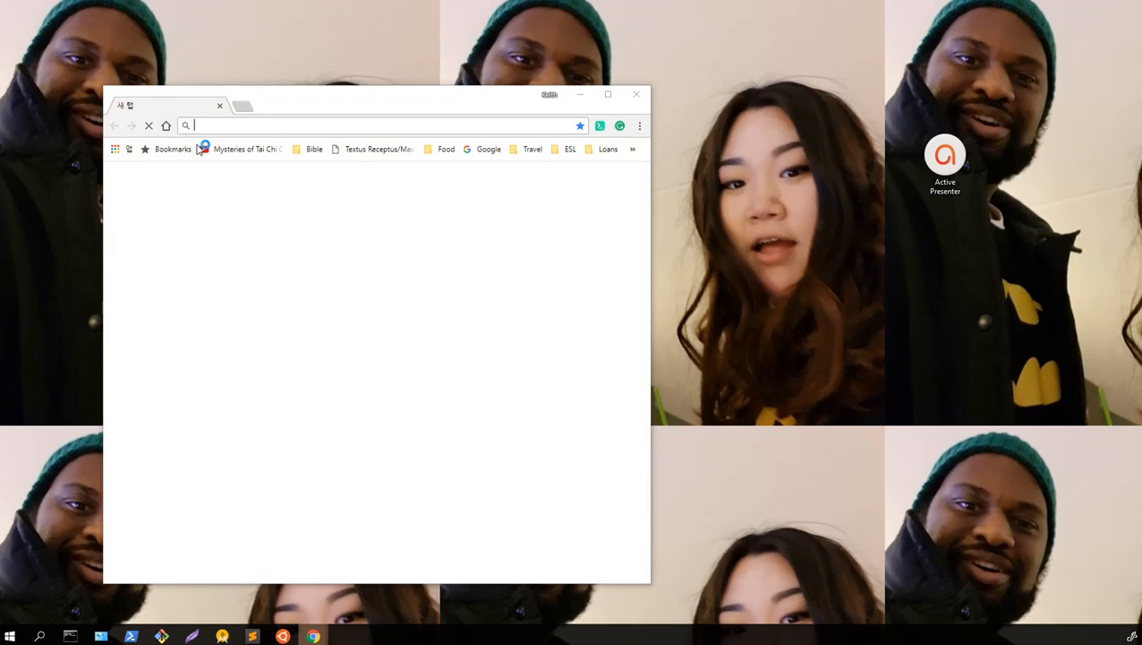
# - Create a new desktop folder named preziphotos
pyautogui.rightClick(724, 260)
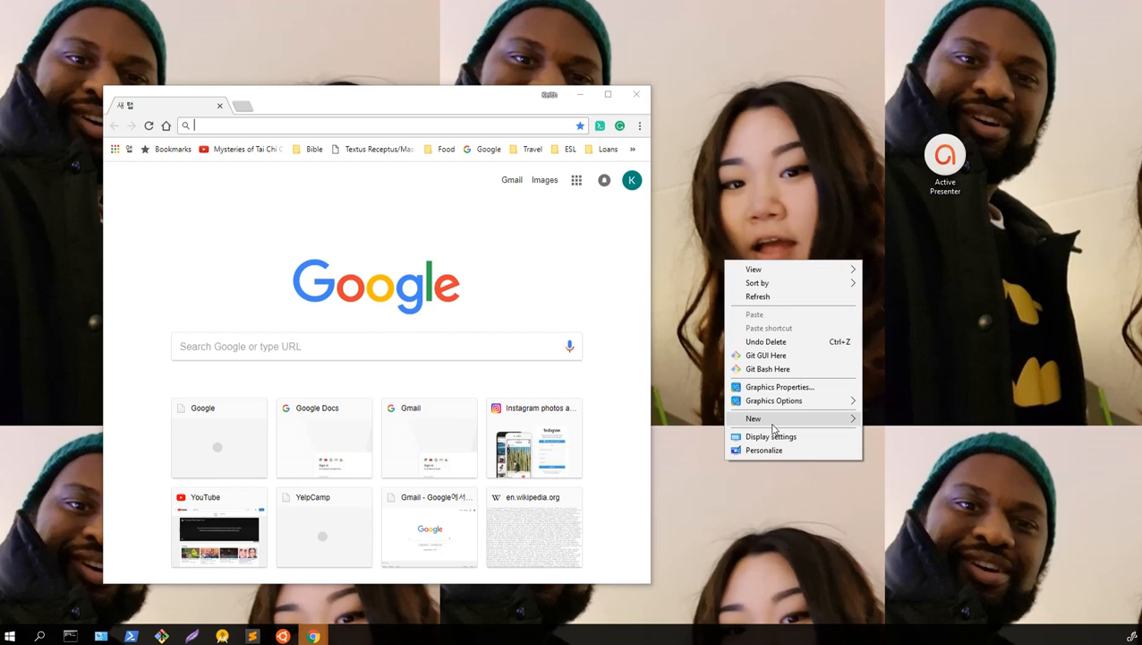
pyautogui.moveTo(770, 419)
pyautogui.click(867, 421)
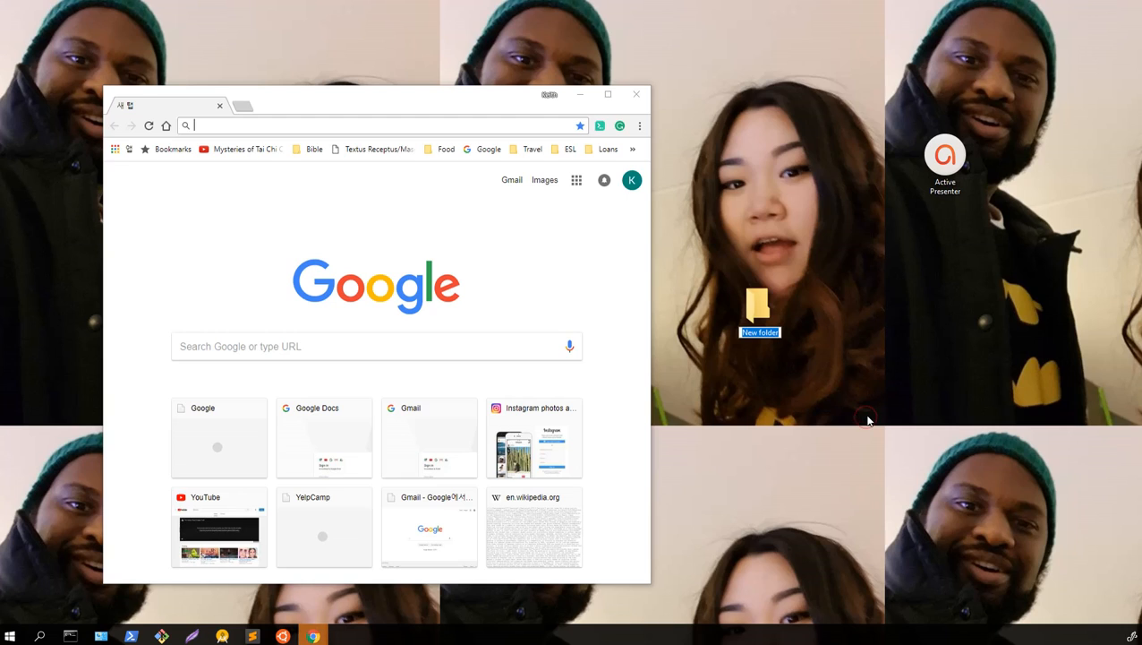
pyautogui.write('preziphotos')
pyautogui.press('Return')
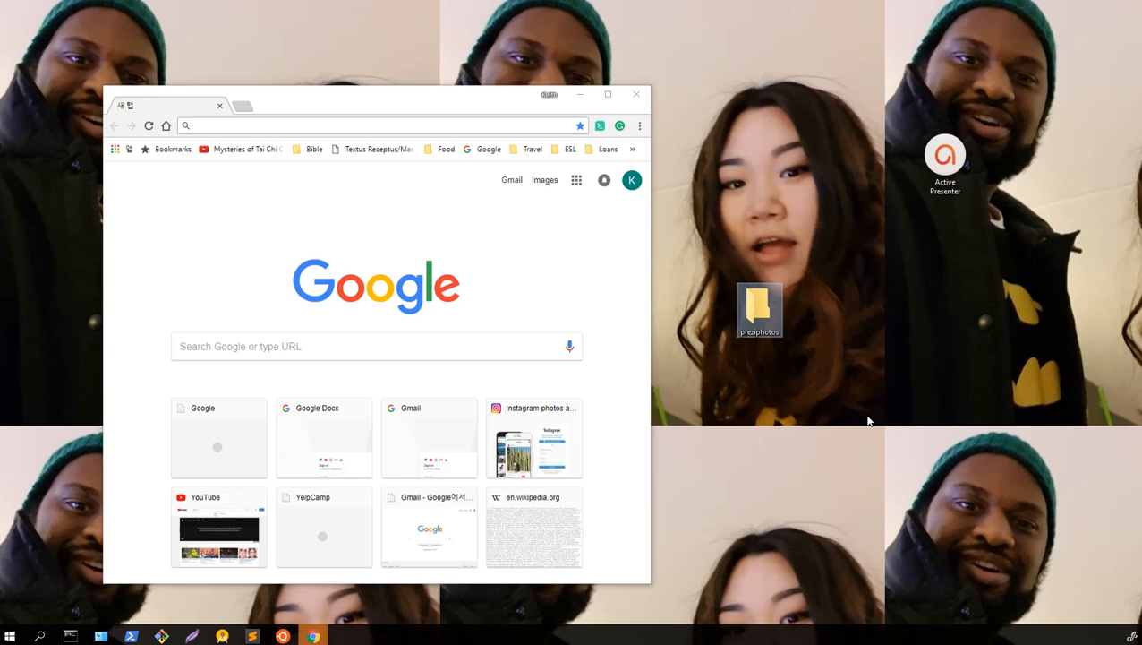
# - Go to the Prezi website in Chrome and load the presentations dashboard
pyautogui.click(298, 345)
pyautogui.click(238, 126)
pyautogui.write('www.')
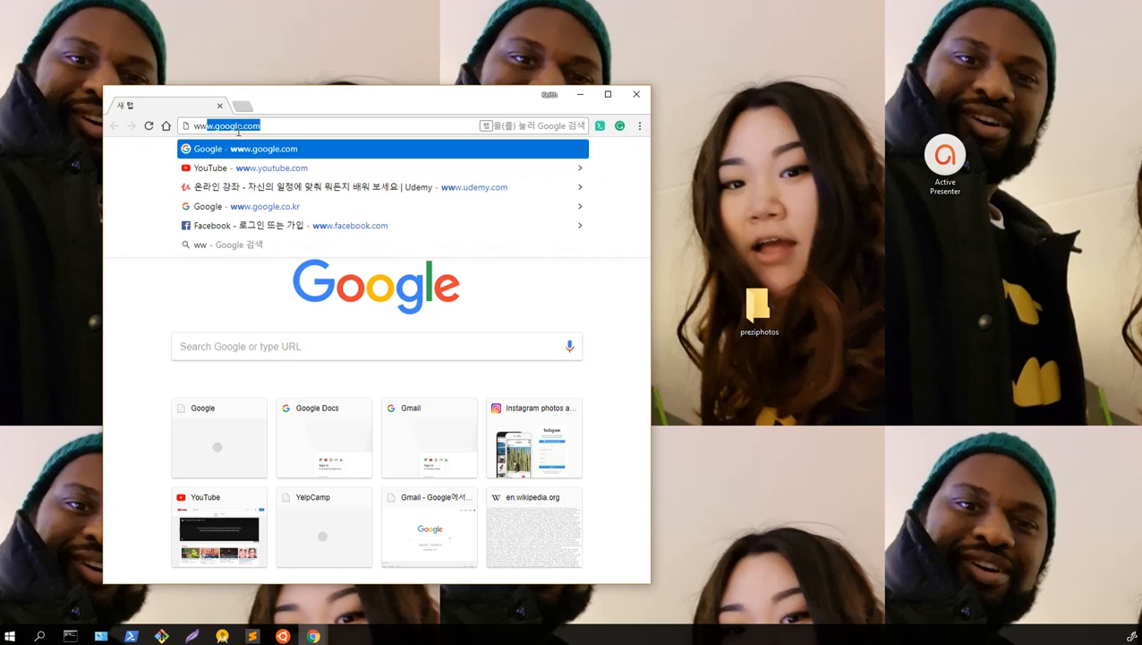
pyautogui.write('prezi')
pyautogui.press('Return')
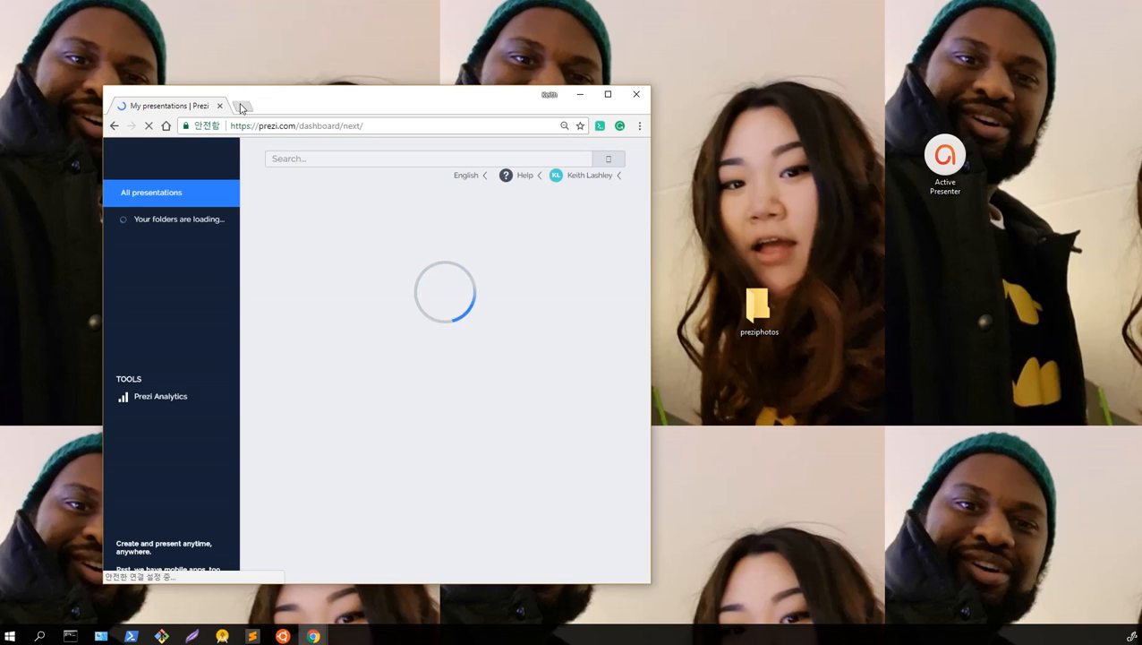
# - Detach a new browser tab into its own window on the adjacent screen and maximize the Prezi dashboard window
pyautogui.click(243, 106)
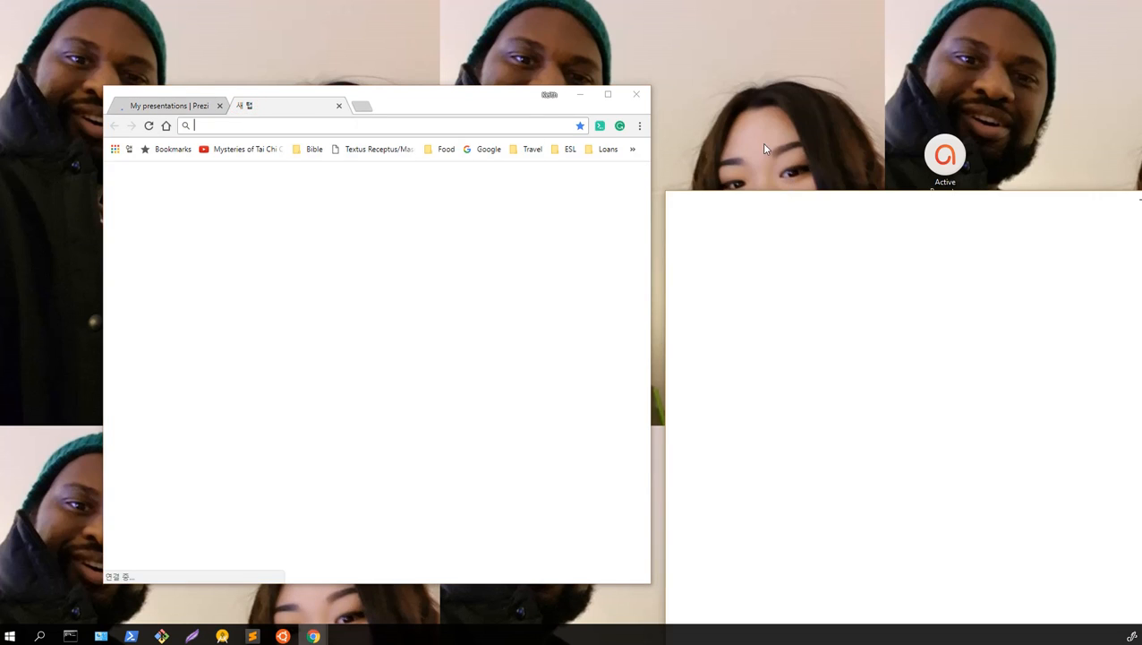
pyautogui.moveTo(765, 144); pyautogui.dragTo(651, 111)
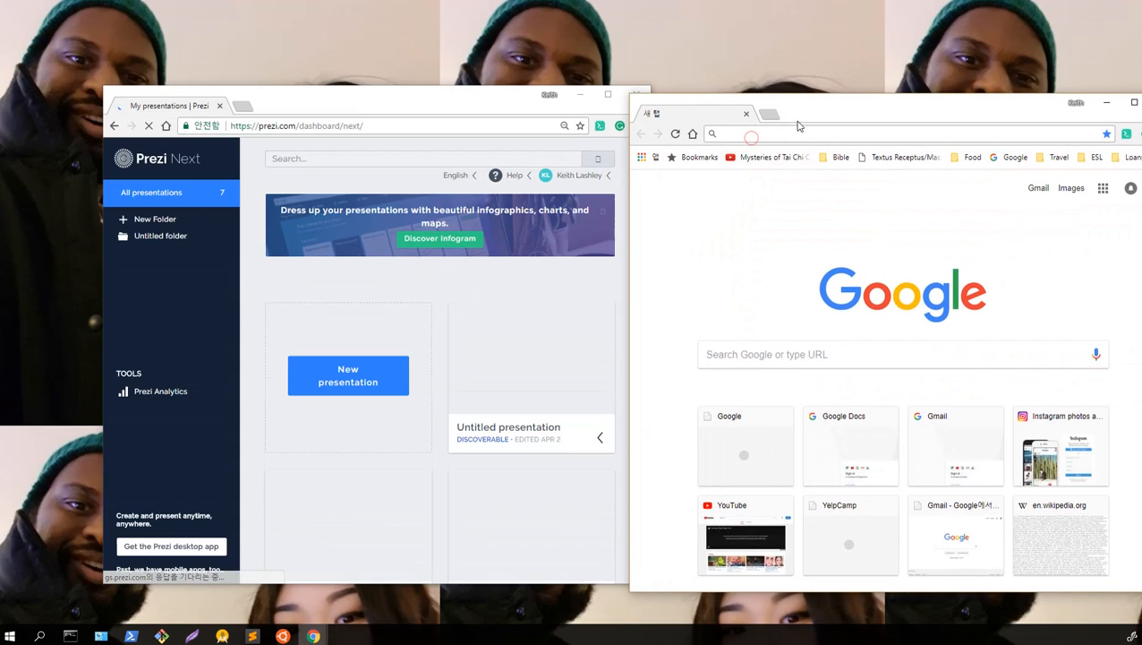
pyautogui.moveTo(798, 120); pyautogui.dragTo(1141, 120)
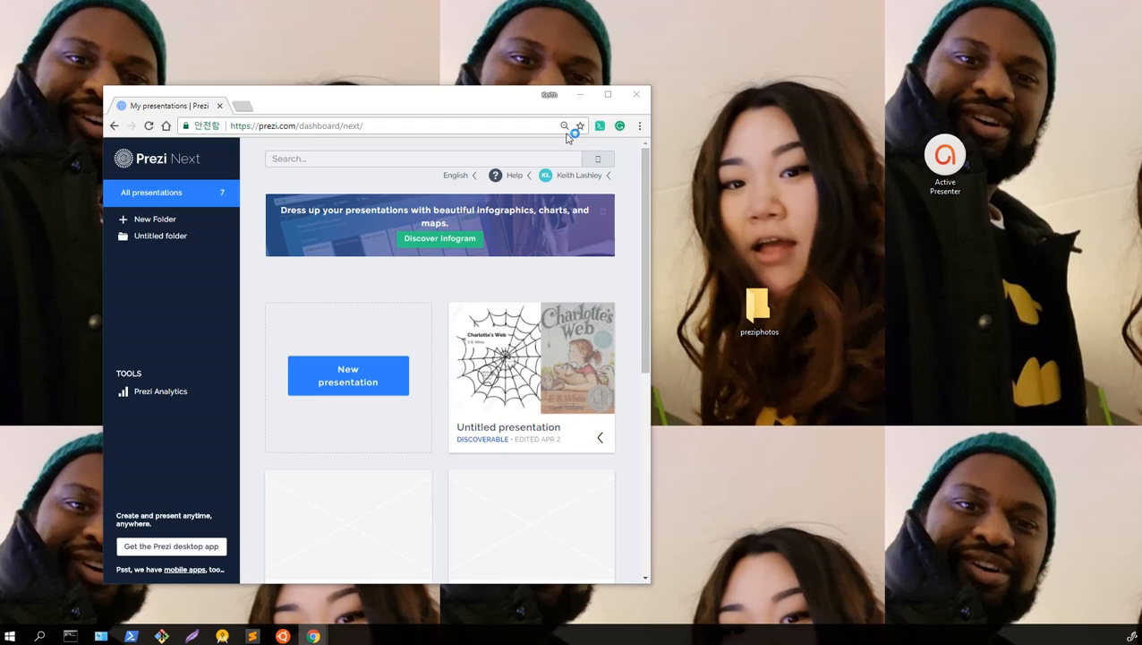
pyautogui.click(608, 95)
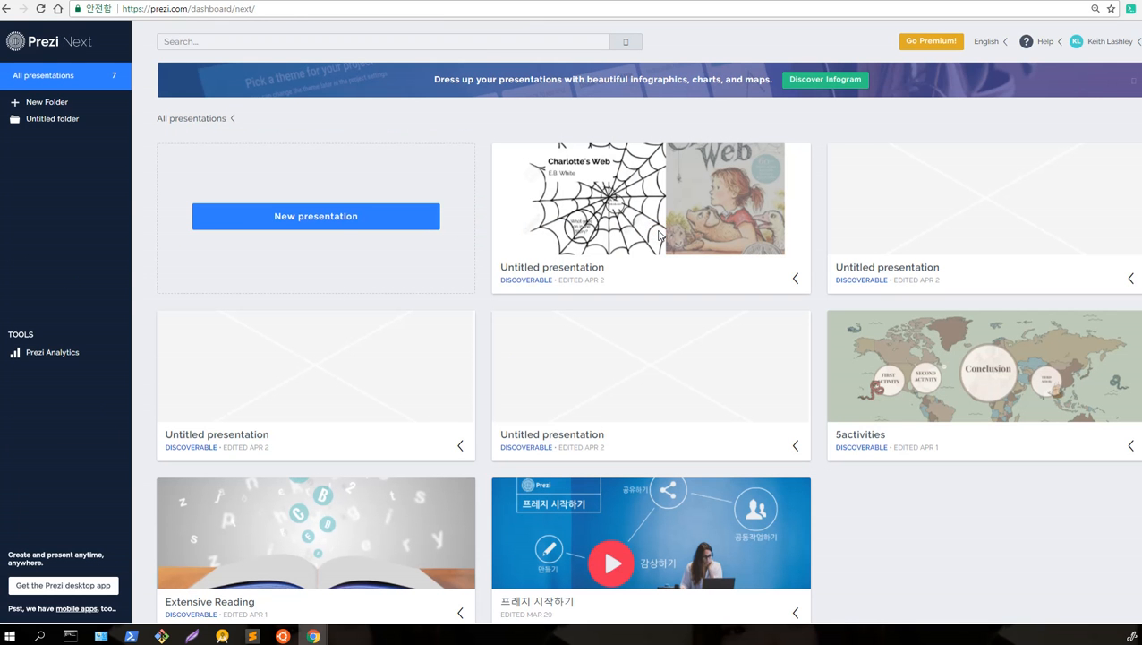
# - Open the untitled presentation with the Charlotte's Web cover from the dashboard for editing
pyautogui.click(618, 231)
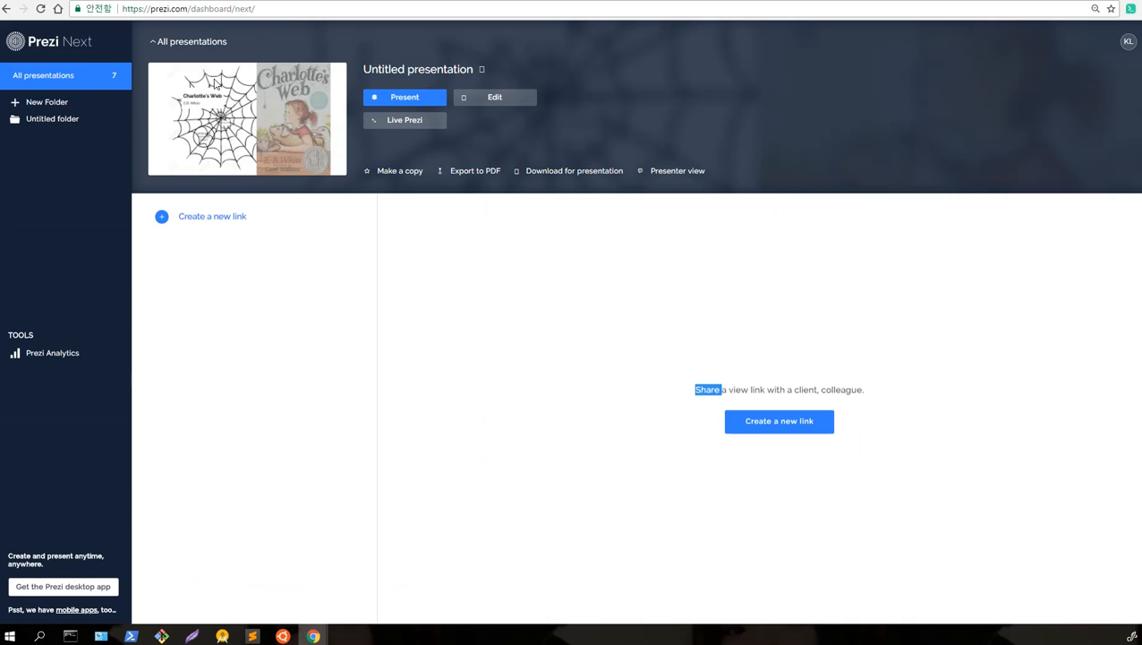
pyautogui.click(482, 102)
pyautogui.click(494, 97)
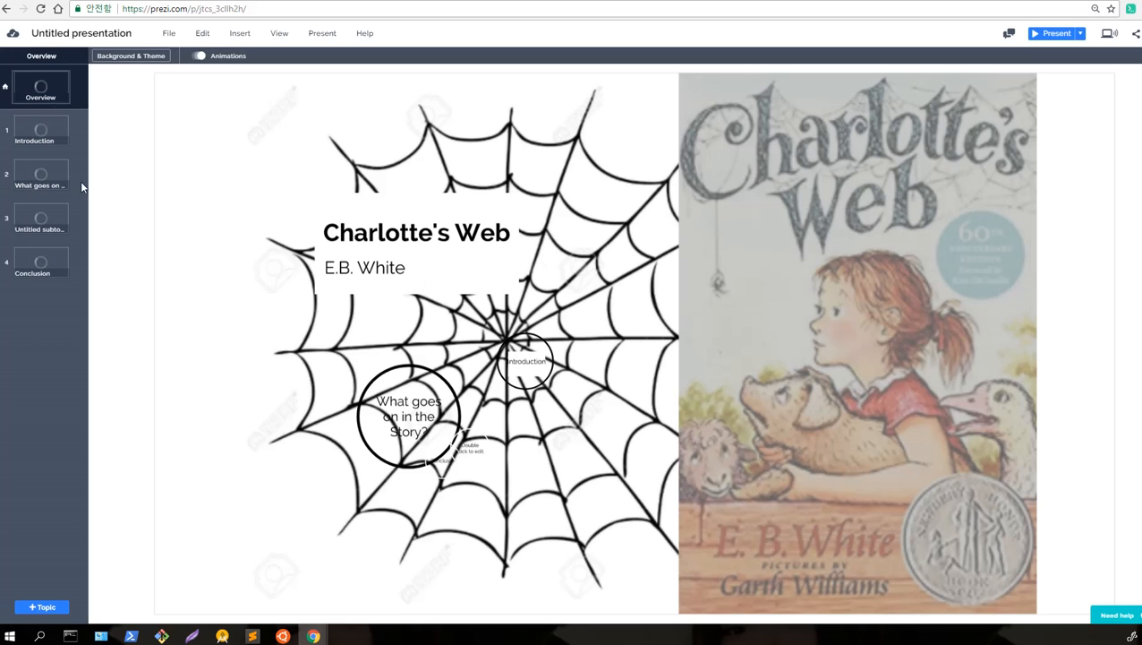
# - Rename the presentation as Charlotte's Web
pyautogui.click(107, 31)
pyautogui.click(115, 39)
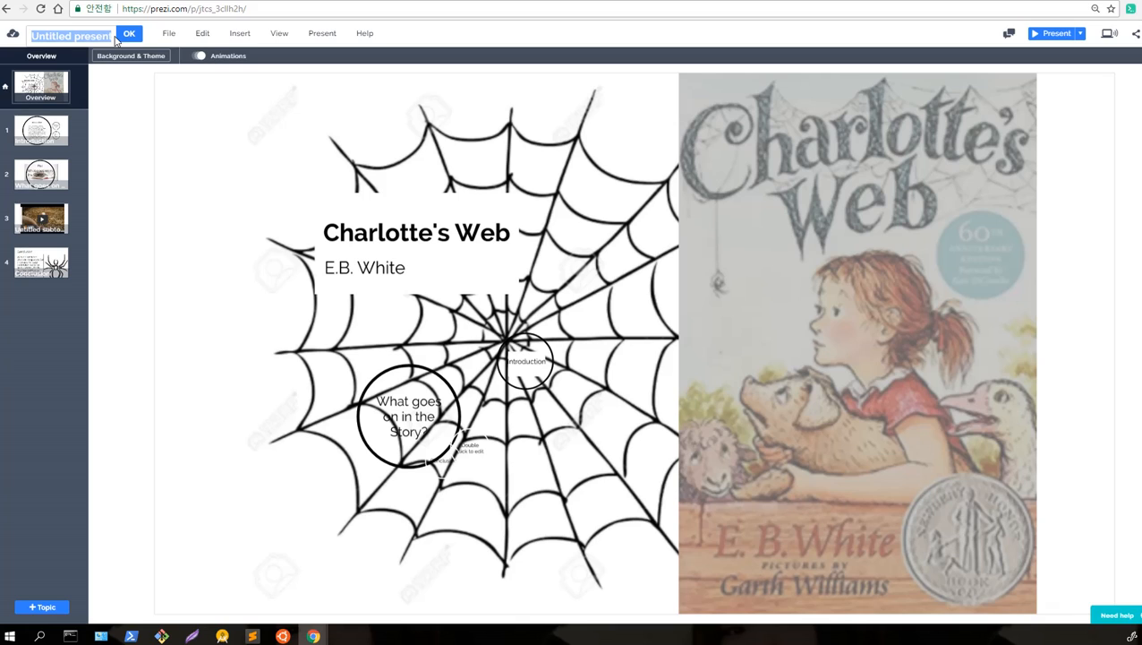
pyautogui.write('C')
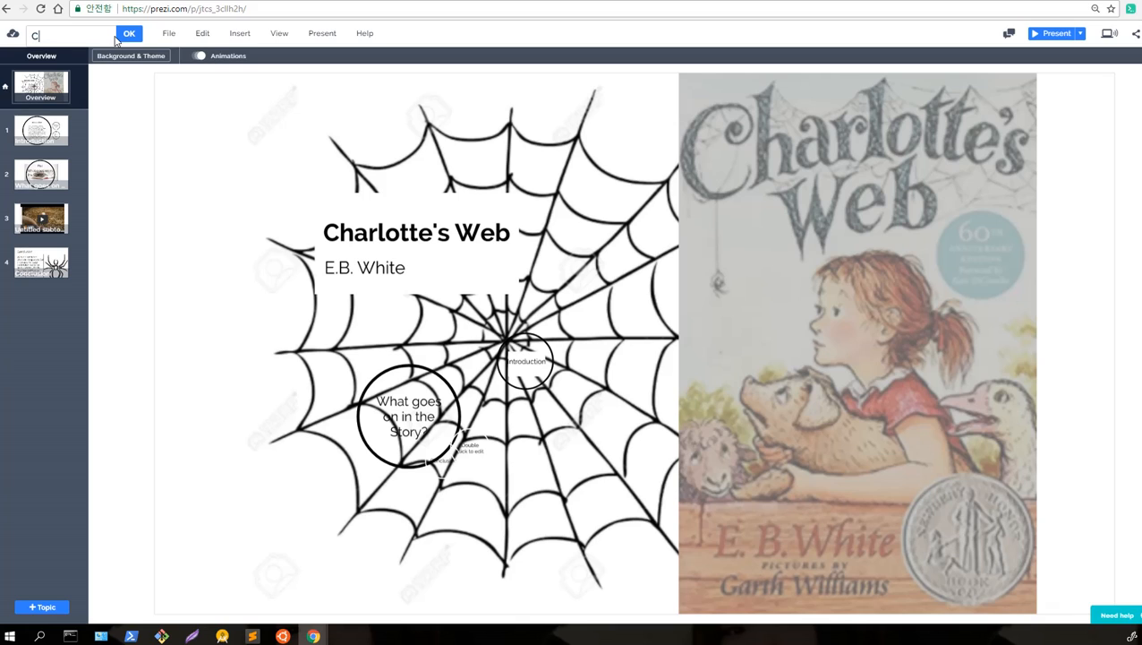
pyautogui.write("harlotte's Web")
pyautogui.press('Return')
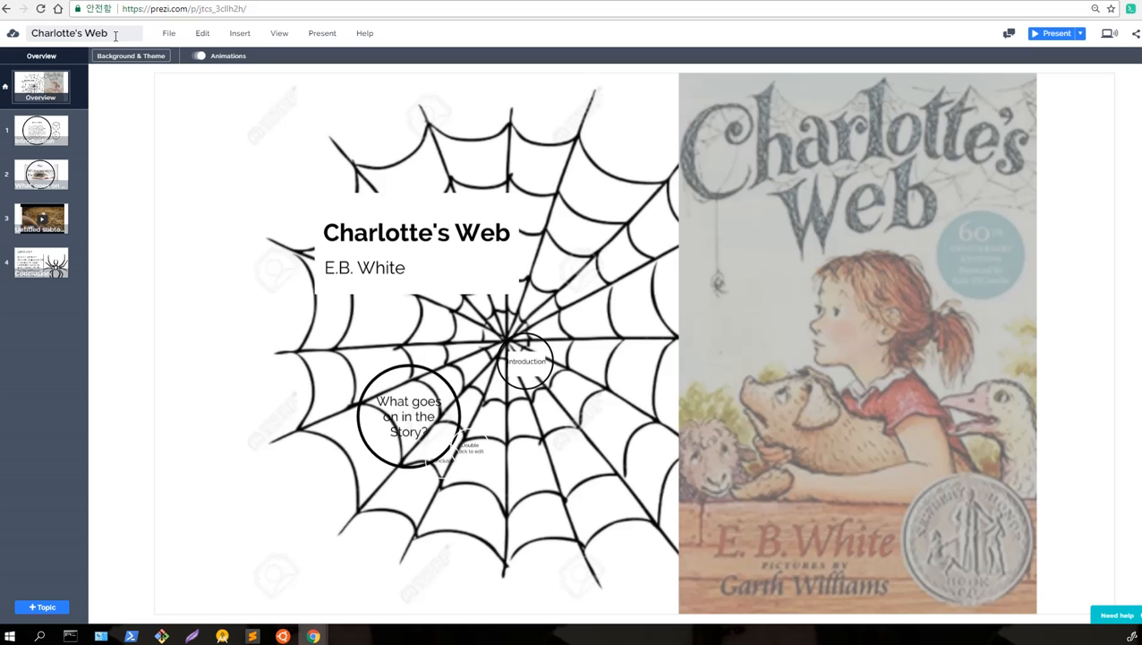
# - Present the prezi full screen and step through the Introduction topic and its two subtopics back to the overview
pyautogui.click(1053, 35)
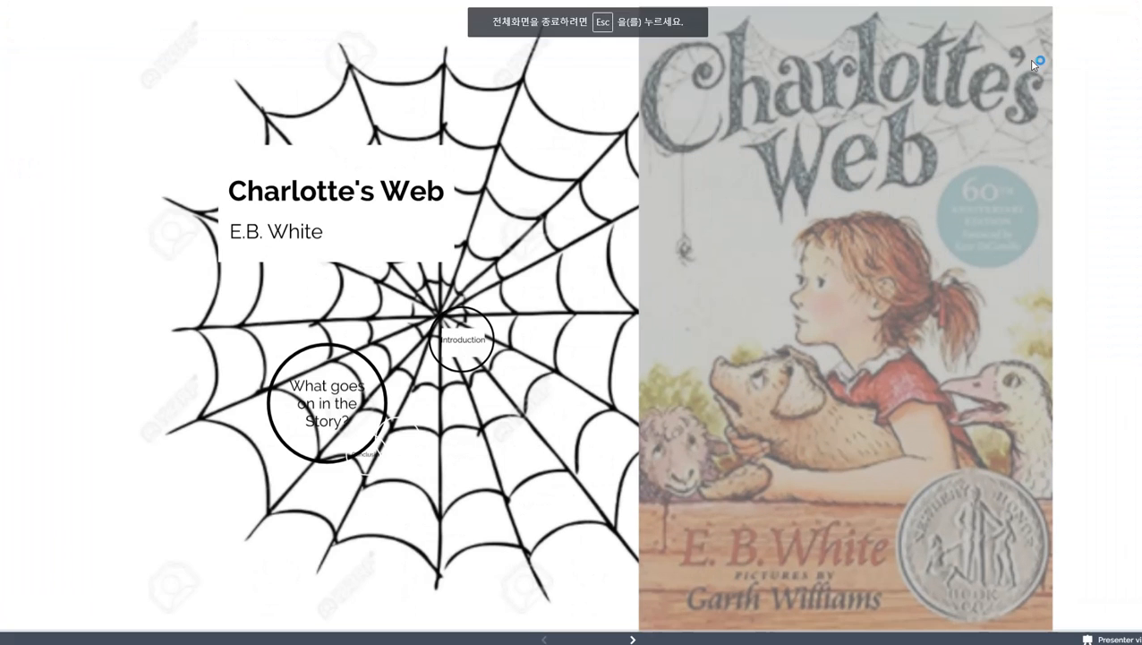
pyautogui.click(635, 639)
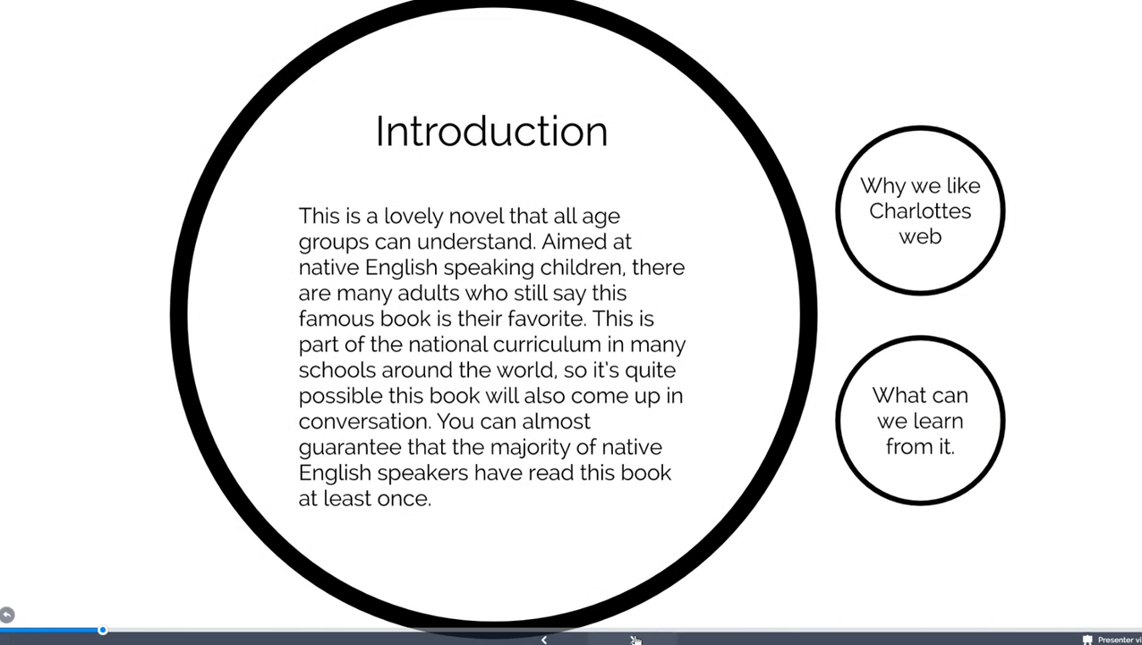
pyautogui.click(635, 639)
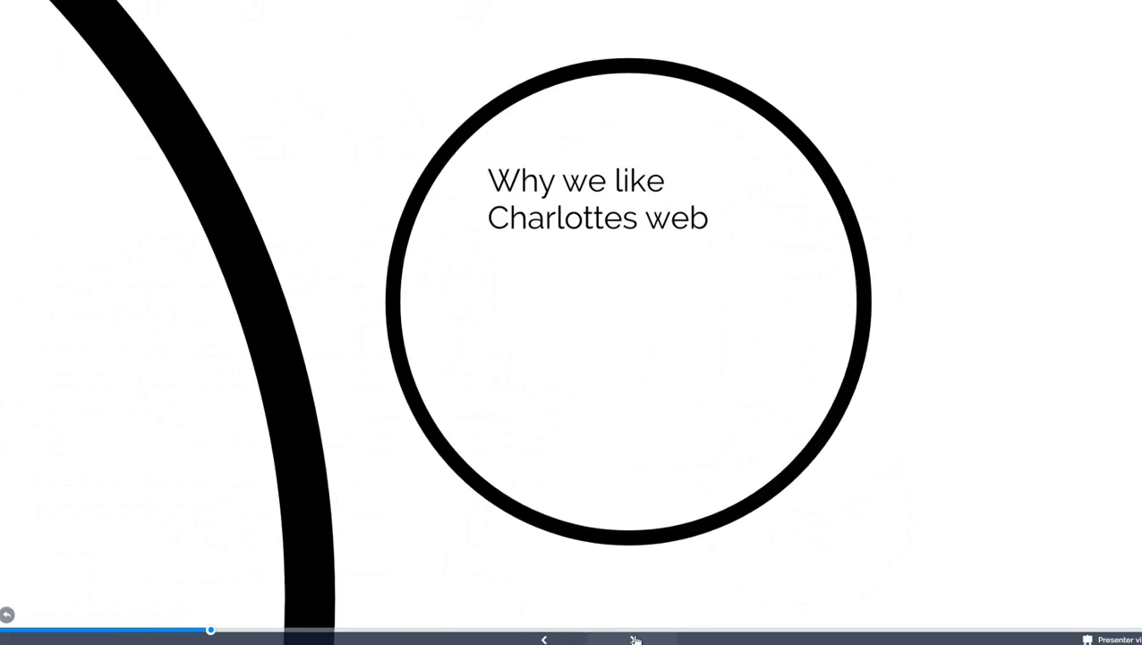
pyautogui.press('Left')
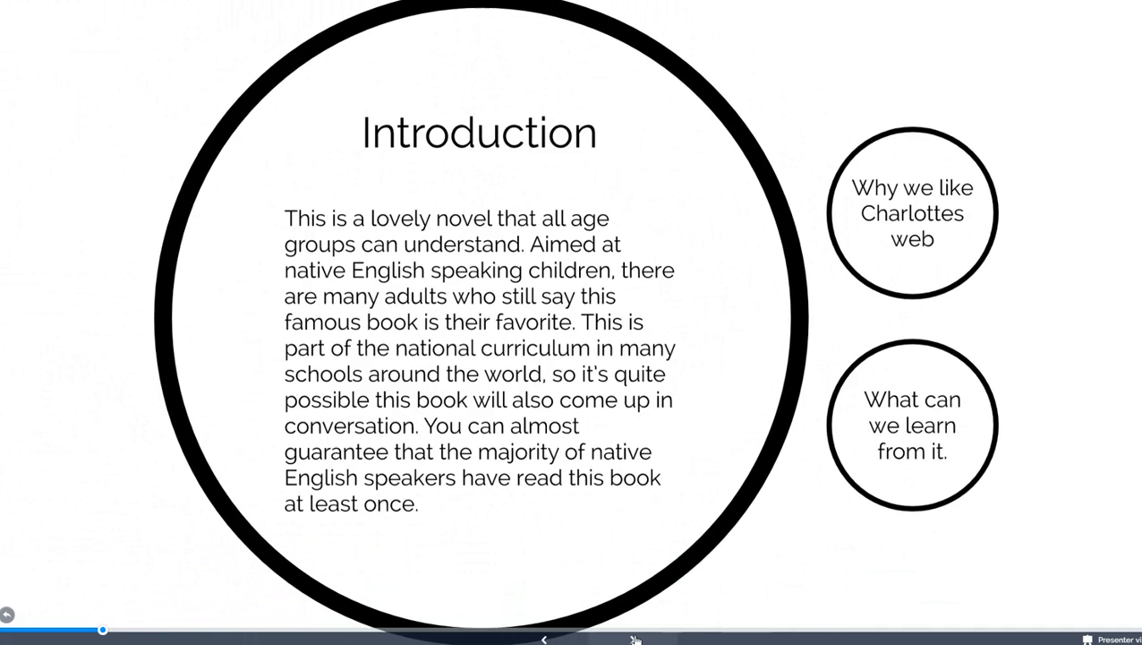
pyautogui.press('Right')
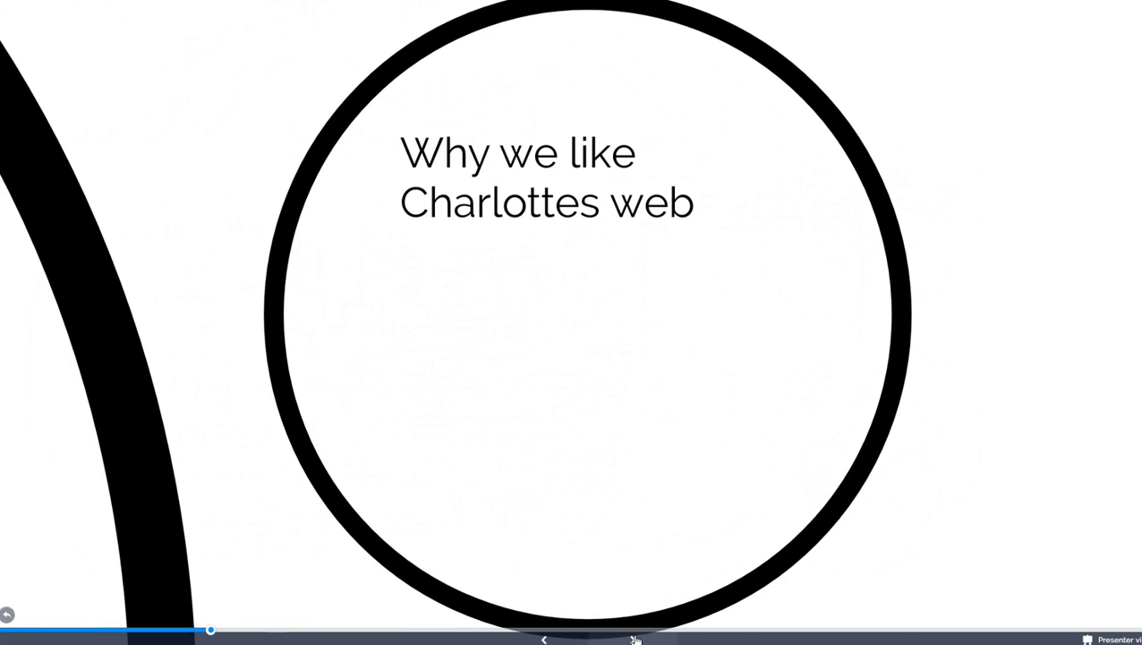
pyautogui.click(634, 639)
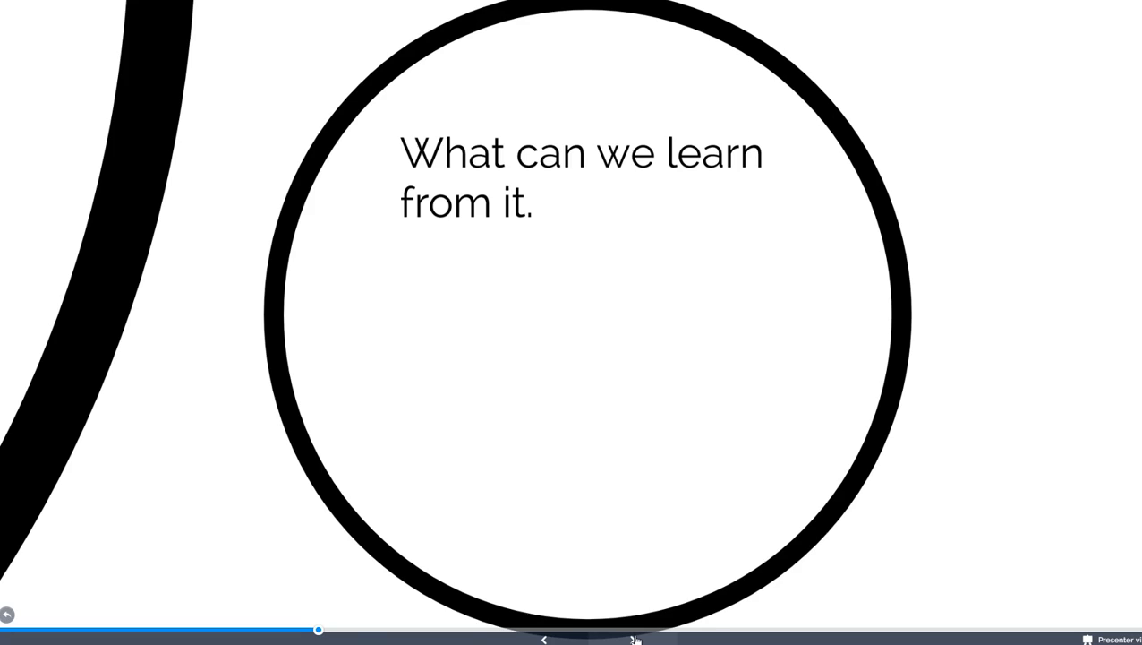
pyautogui.click(635, 639)
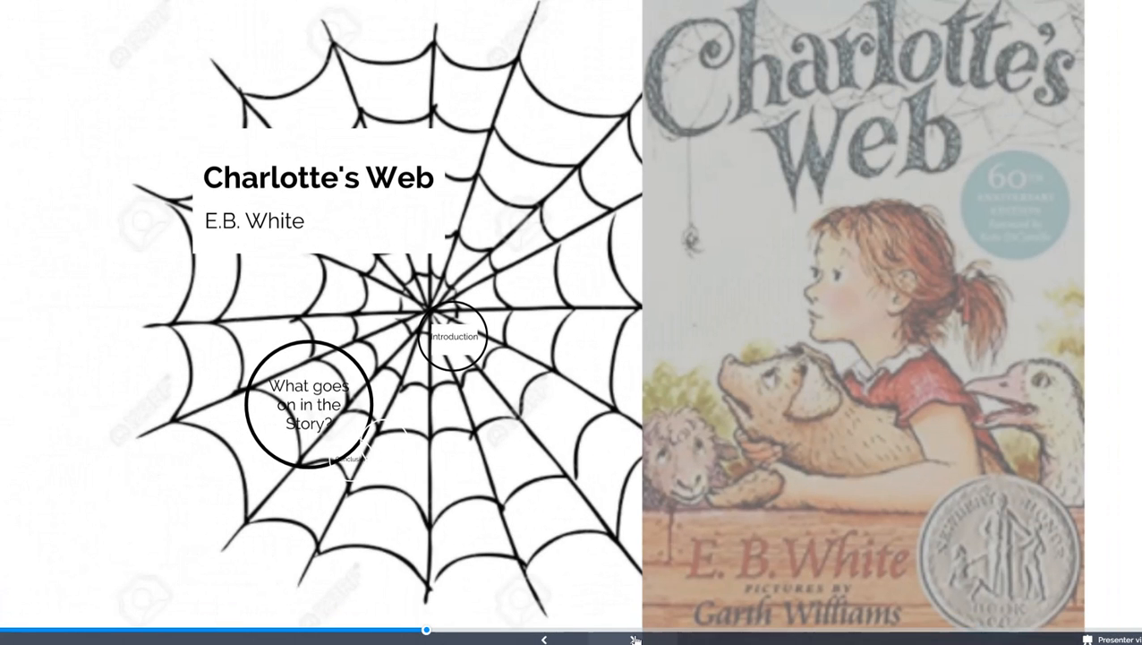
# - Step through the plot topic, the video clip and the Conclusion, and exit the full-screen presentation at the end
pyautogui.click(635, 639)
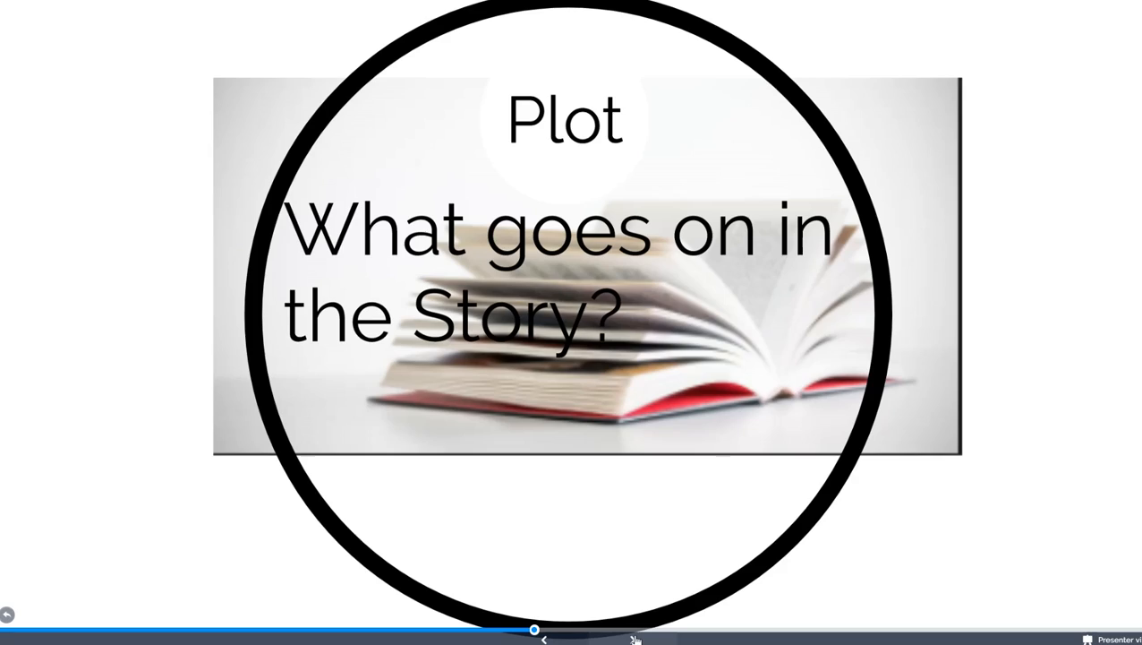
pyautogui.click(635, 639)
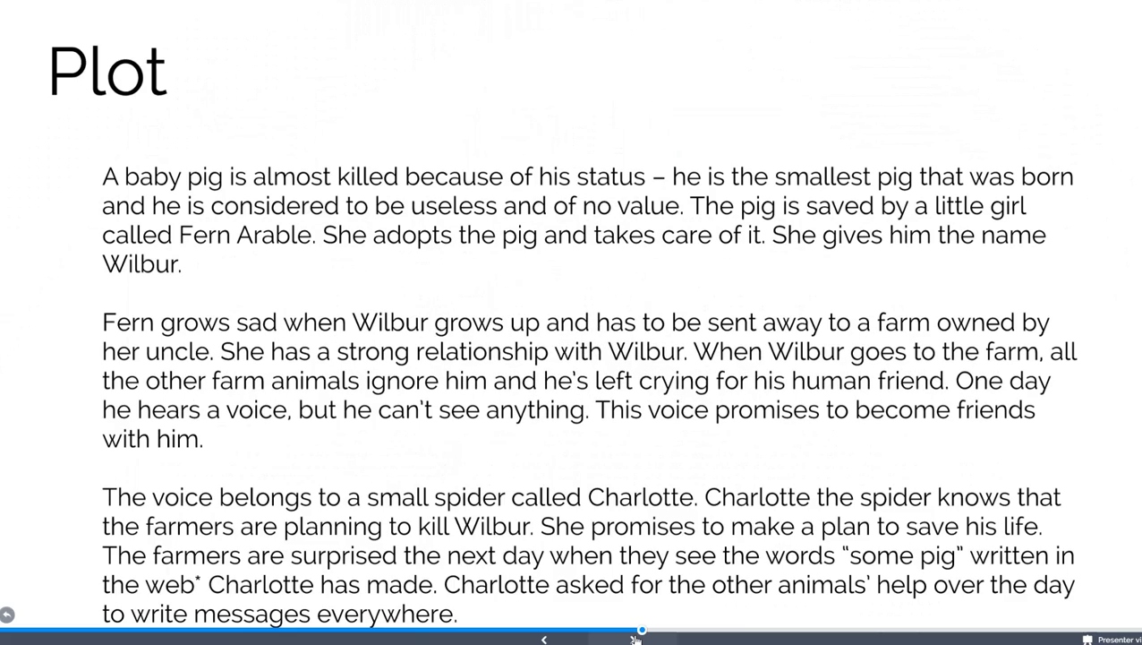
pyautogui.click(634, 639)
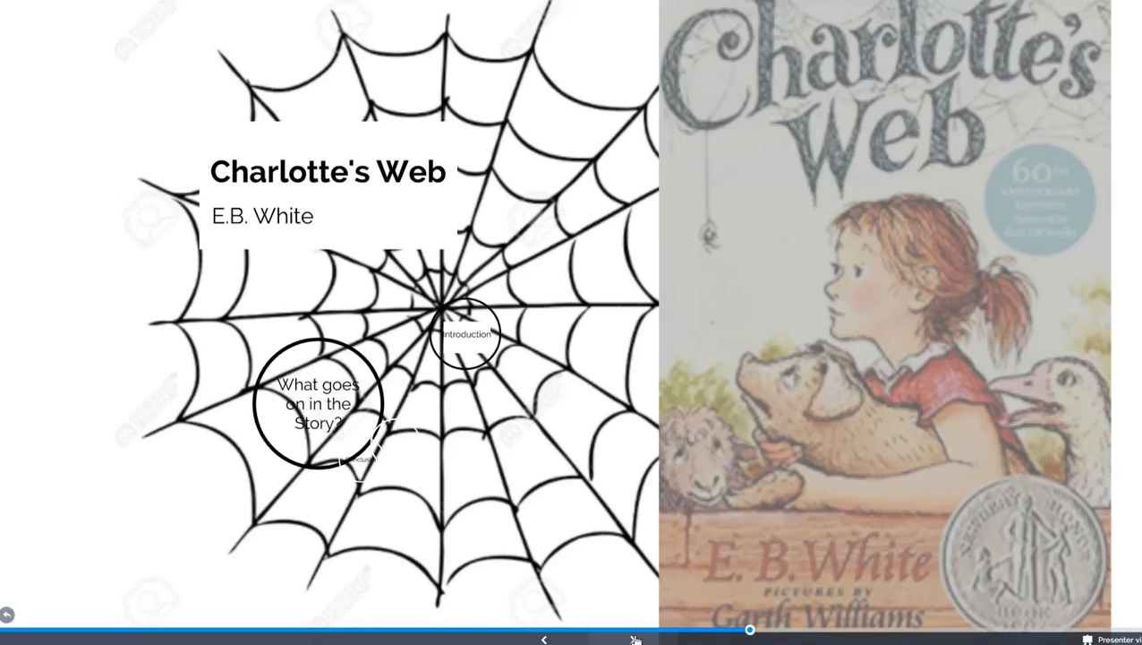
pyautogui.click(635, 639)
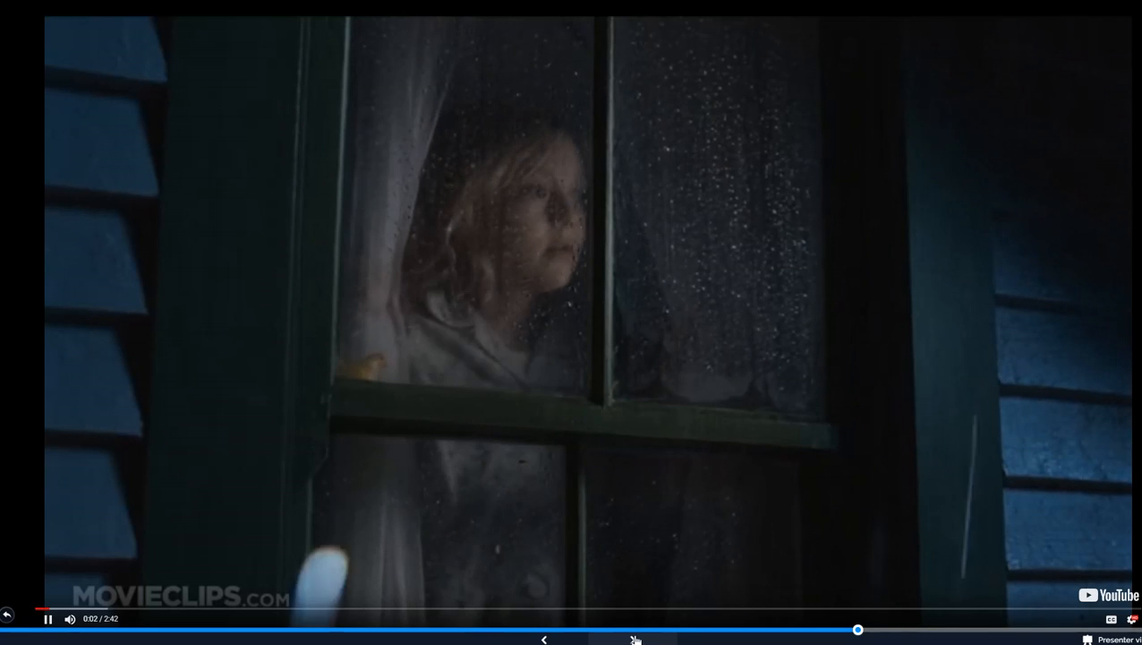
pyautogui.click(635, 639)
pyautogui.click(634, 638)
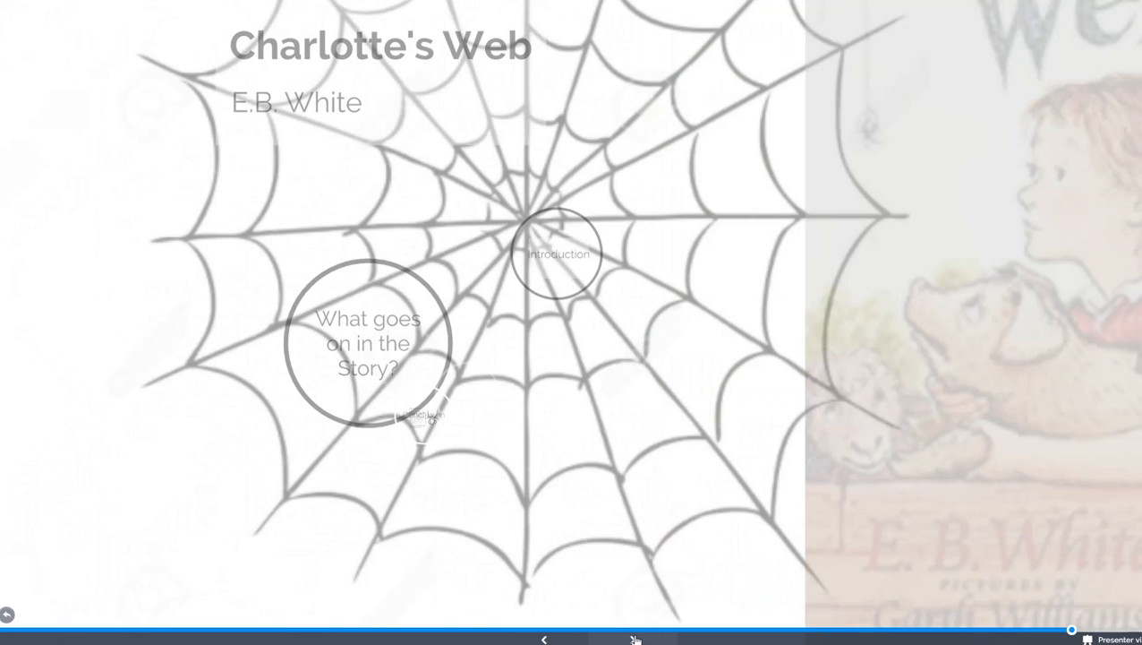
pyautogui.click(635, 638)
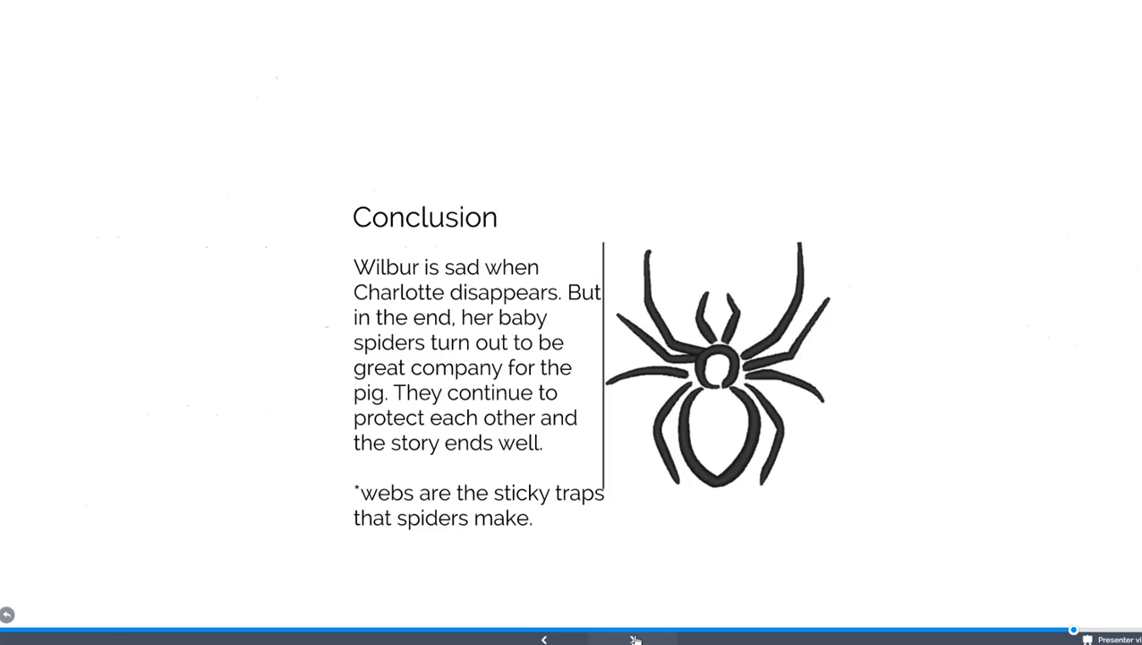
pyautogui.click(635, 639)
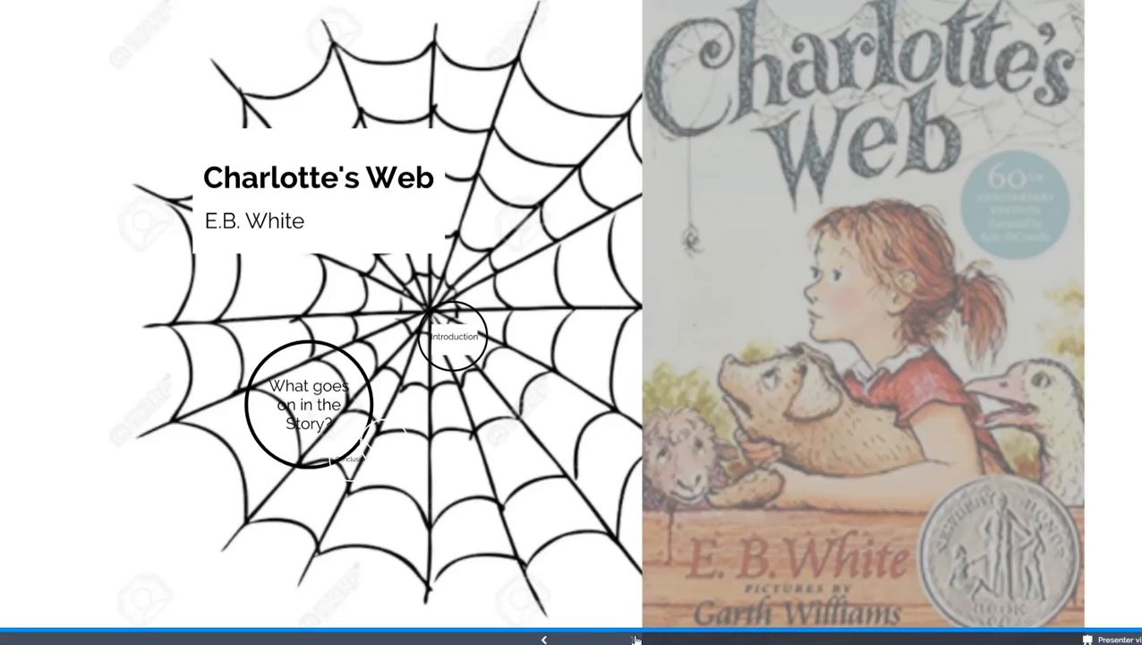
pyautogui.press('Escape')
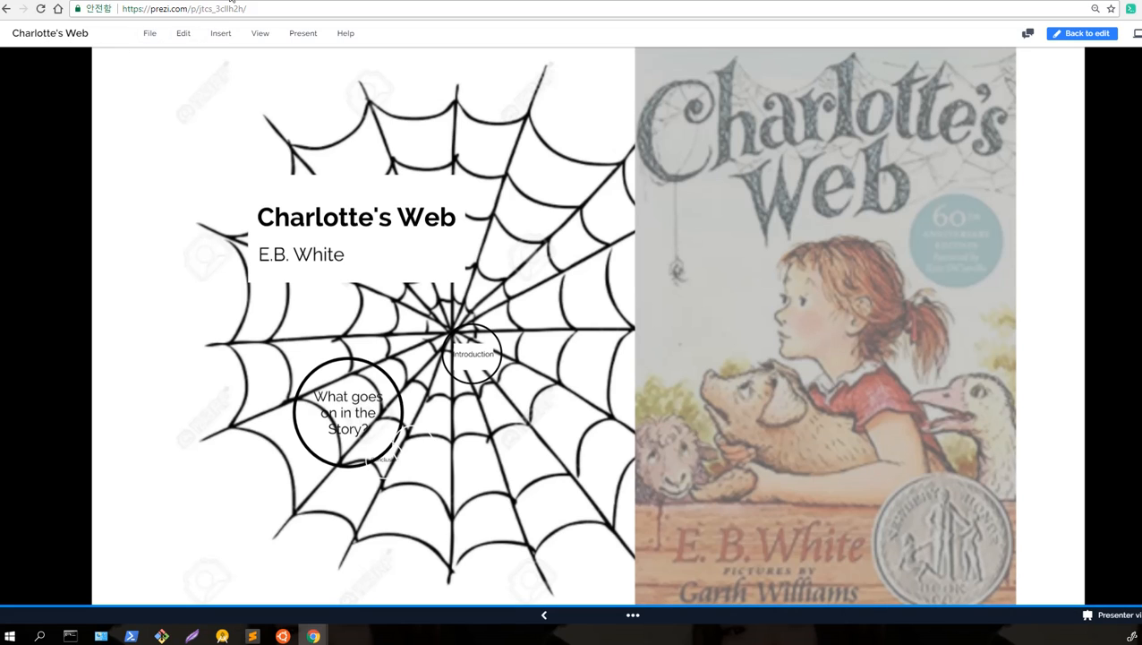
# - Restore the browser to a smaller window, close the Charlotte's Web presentation tab and widen the window across the desktop
pyautogui.moveTo(326, 4); pyautogui.dragTo(326, 79)
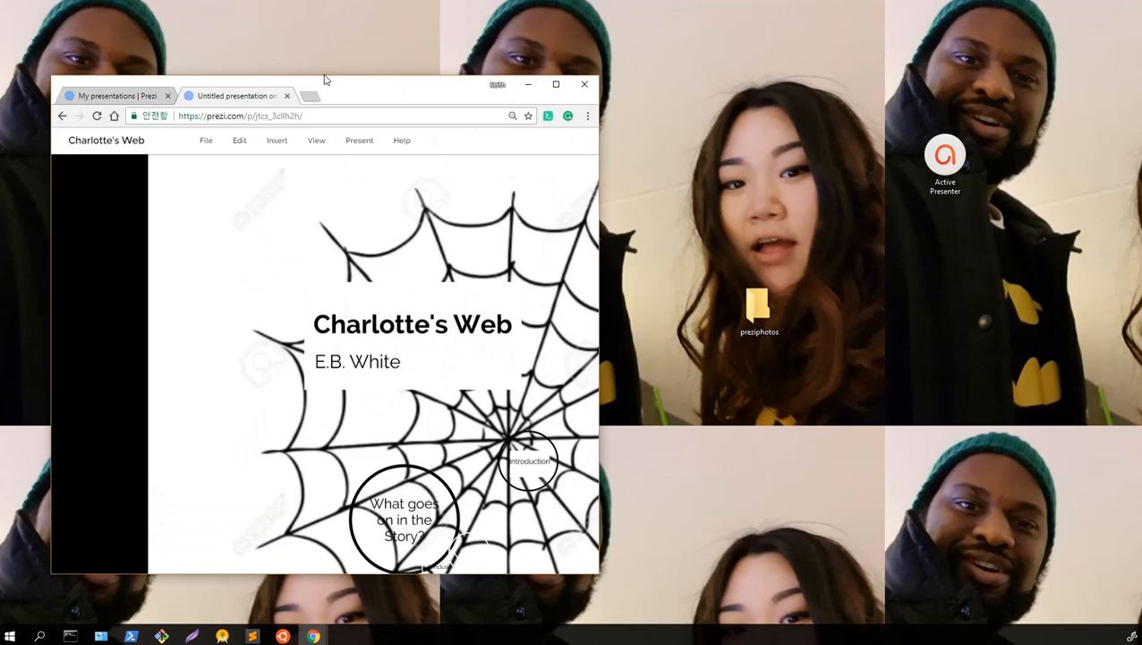
pyautogui.click(286, 96)
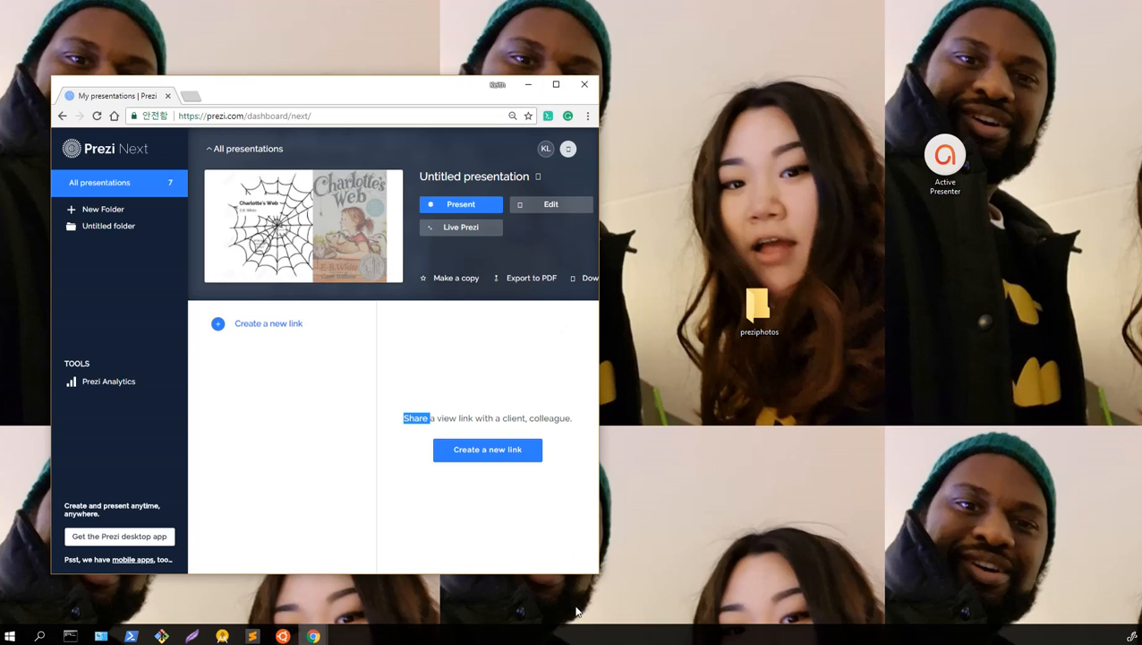
pyautogui.moveTo(600, 573); pyautogui.dragTo(928, 562)
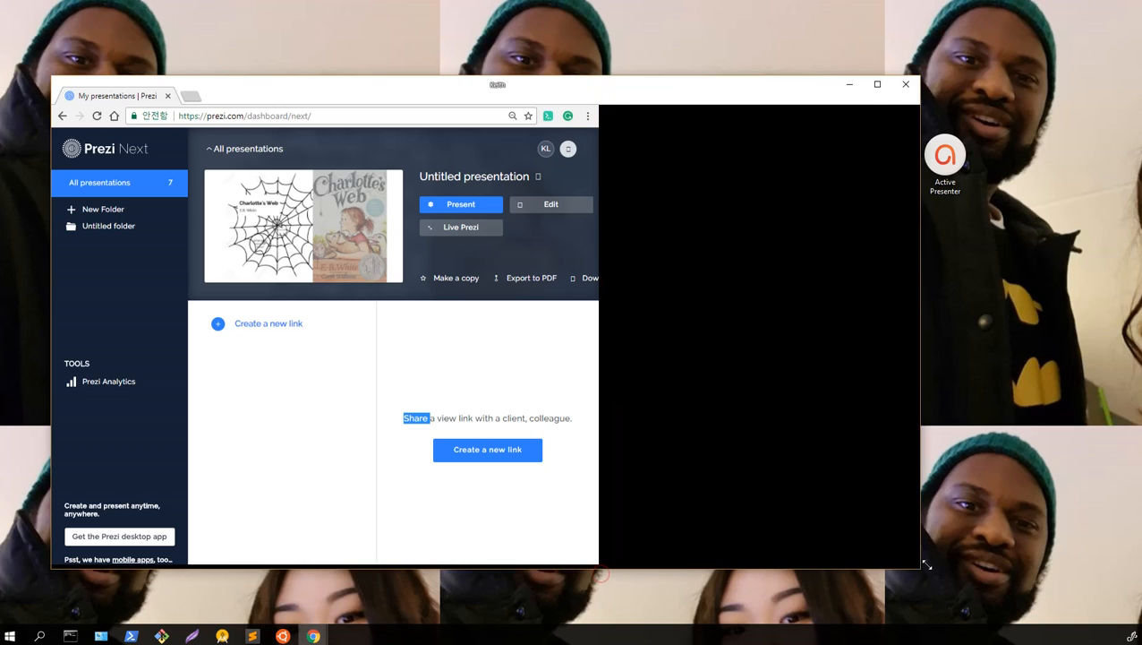
pyautogui.moveTo(1008, 551); pyautogui.dragTo(1022, 547)
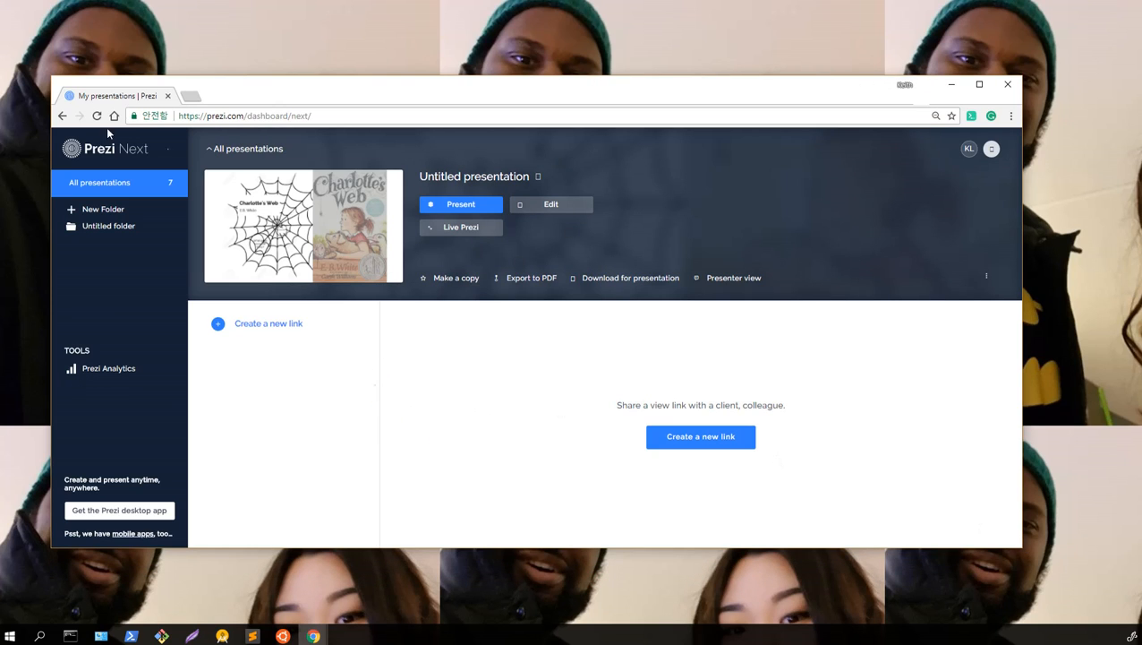
# - Shorten the page address to prezi.com and load it to return to the list of all presentations
pyautogui.click(356, 109)
pyautogui.press('BackSpace')
pyautogui.press('BackSpace')
pyautogui.press('BackSpace')
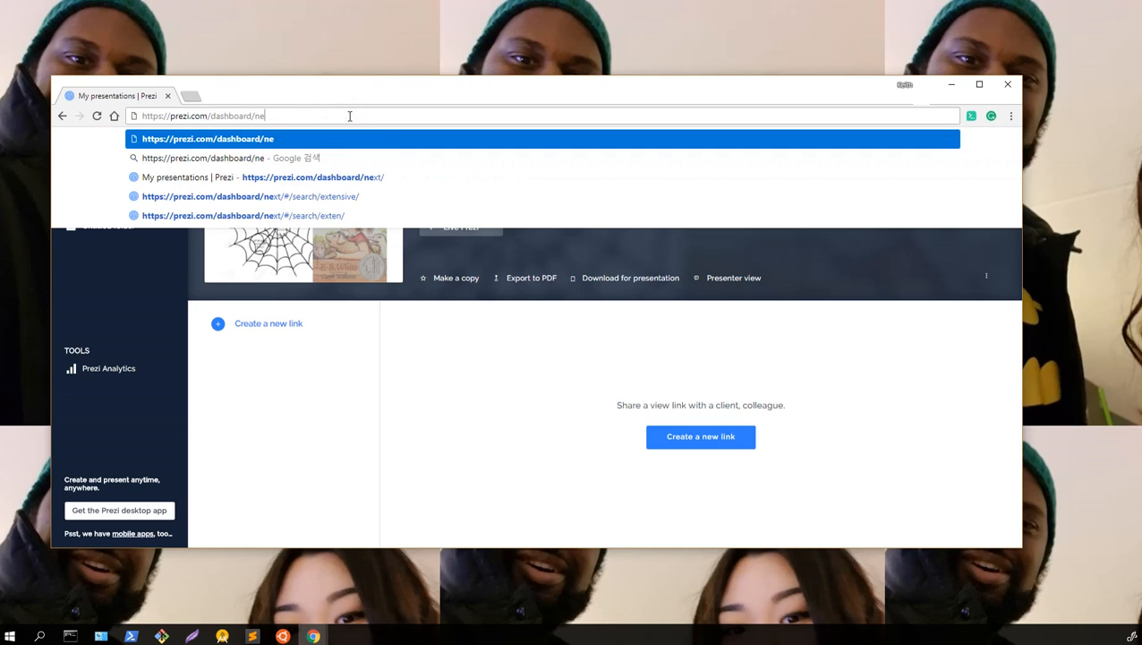
pyautogui.press('BackSpace')
pyautogui.press('BackSpace')
pyautogui.press('BackSpace')
pyautogui.press('BackSpace')
pyautogui.press('BackSpace')
pyautogui.press('BackSpace')
pyautogui.press('BackSpace')
pyautogui.press('BackSpace')
pyautogui.press('BackSpace')
pyautogui.press('BackSpace')
pyautogui.press('BackSpace')
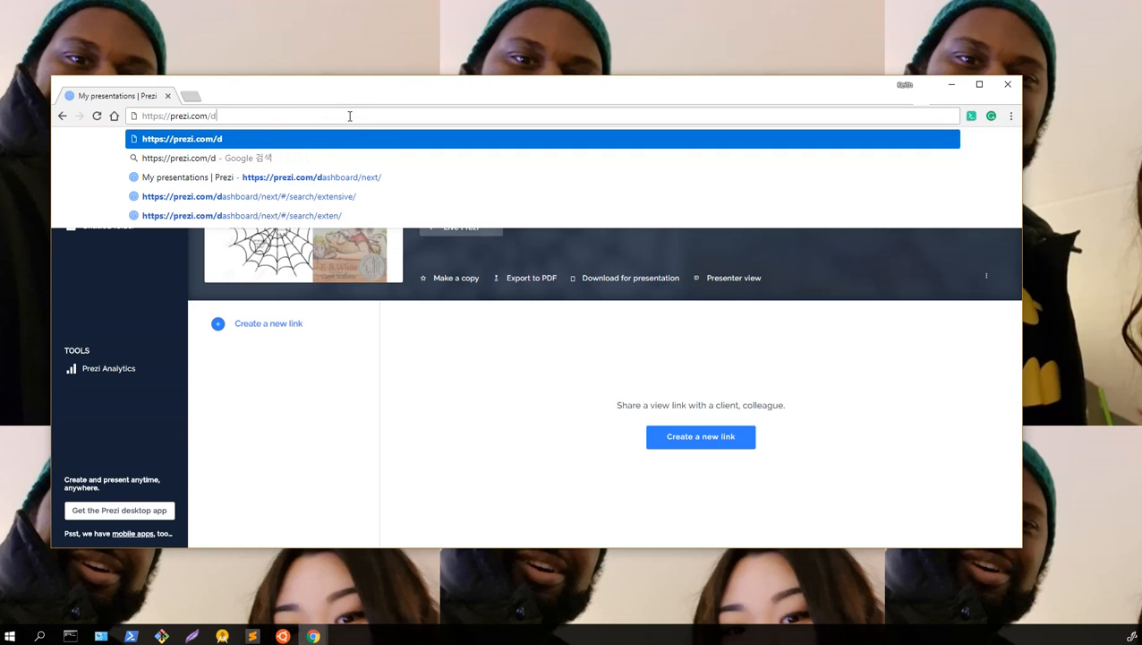
pyautogui.press('BackSpace')
pyautogui.press('BackSpace')
pyautogui.press('Return')
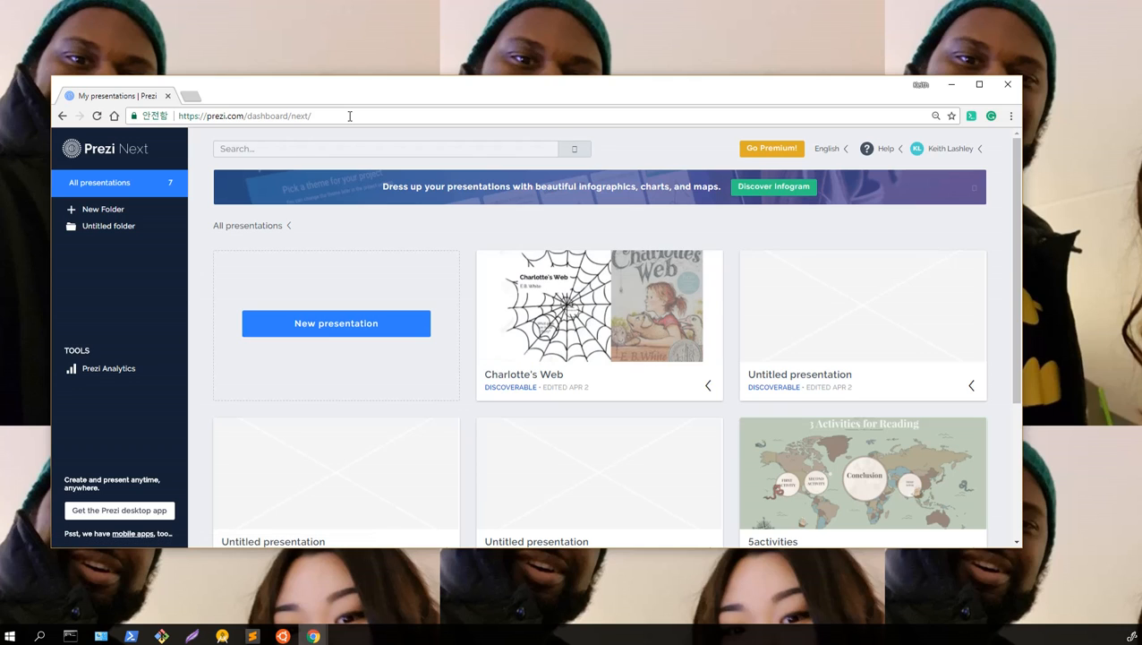
# - Start a new presentation and show the General category of templates
pyautogui.click(321, 325)
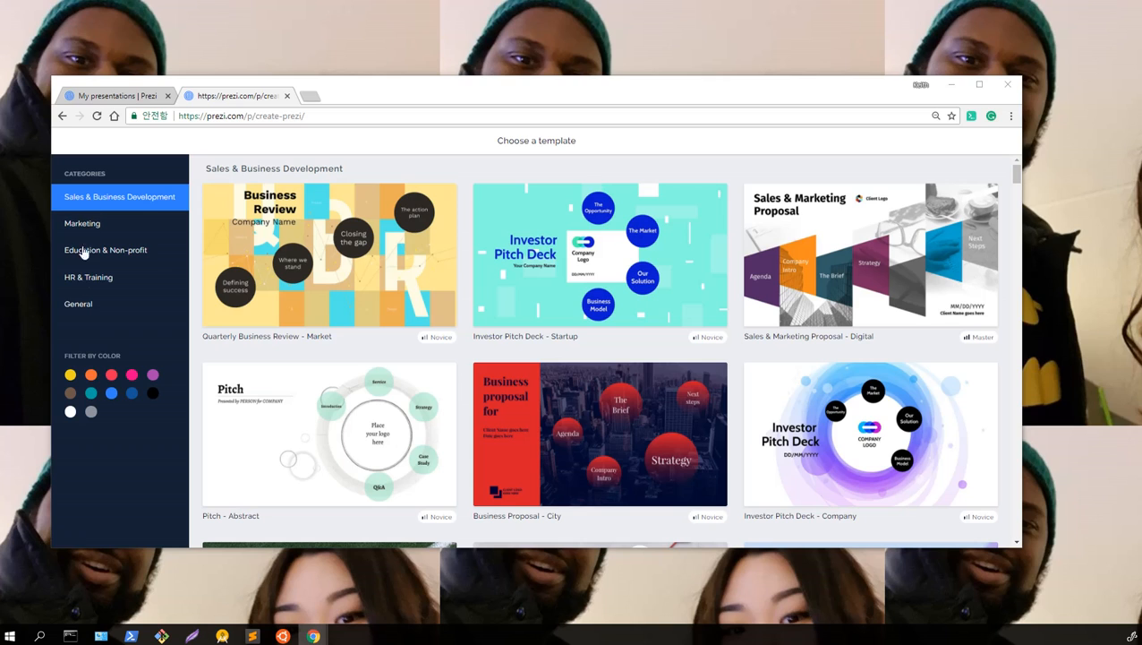
pyautogui.click(77, 305)
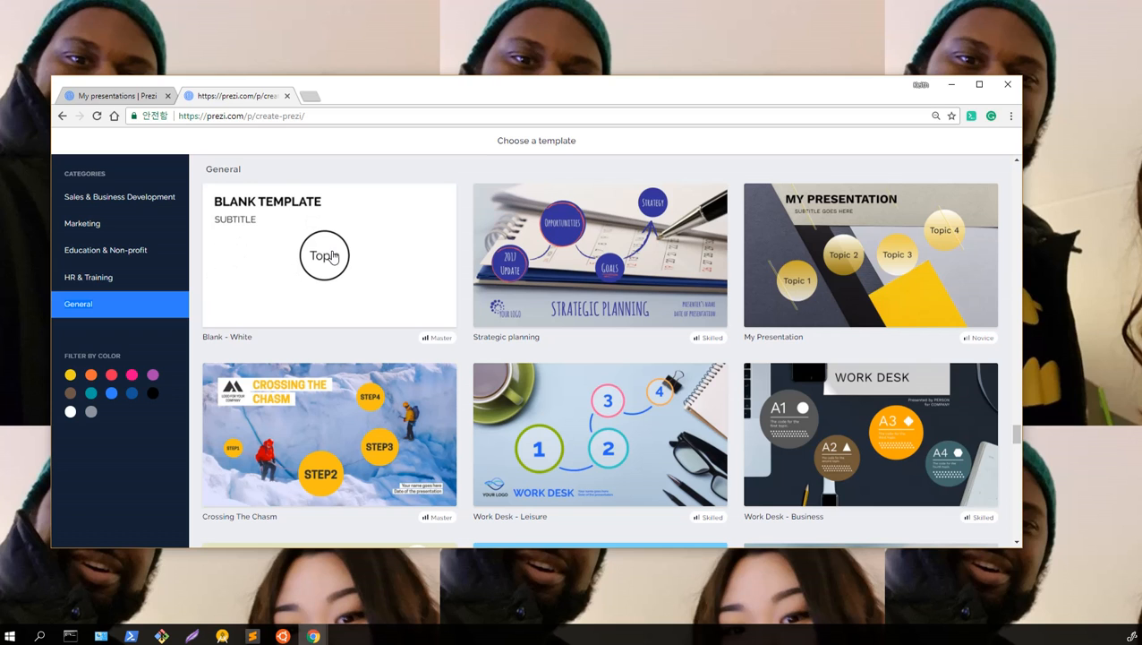
# - Examine the template designs offered in the General category
pyautogui.scroll(-4, 322, 286)
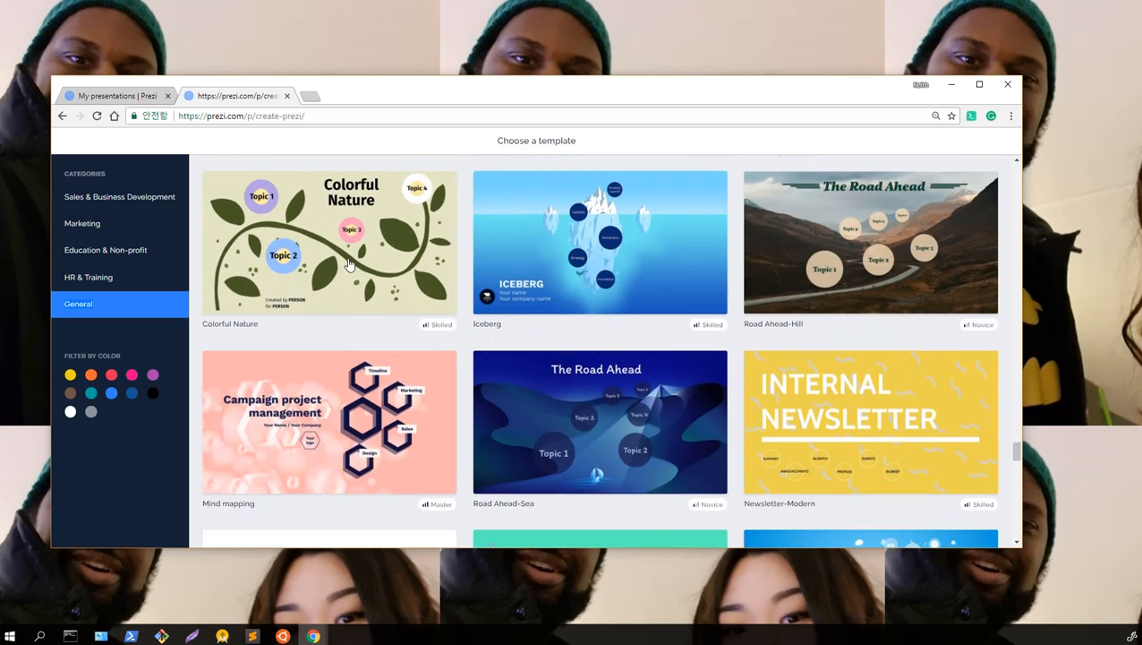
pyautogui.scroll(-5, 349, 264)
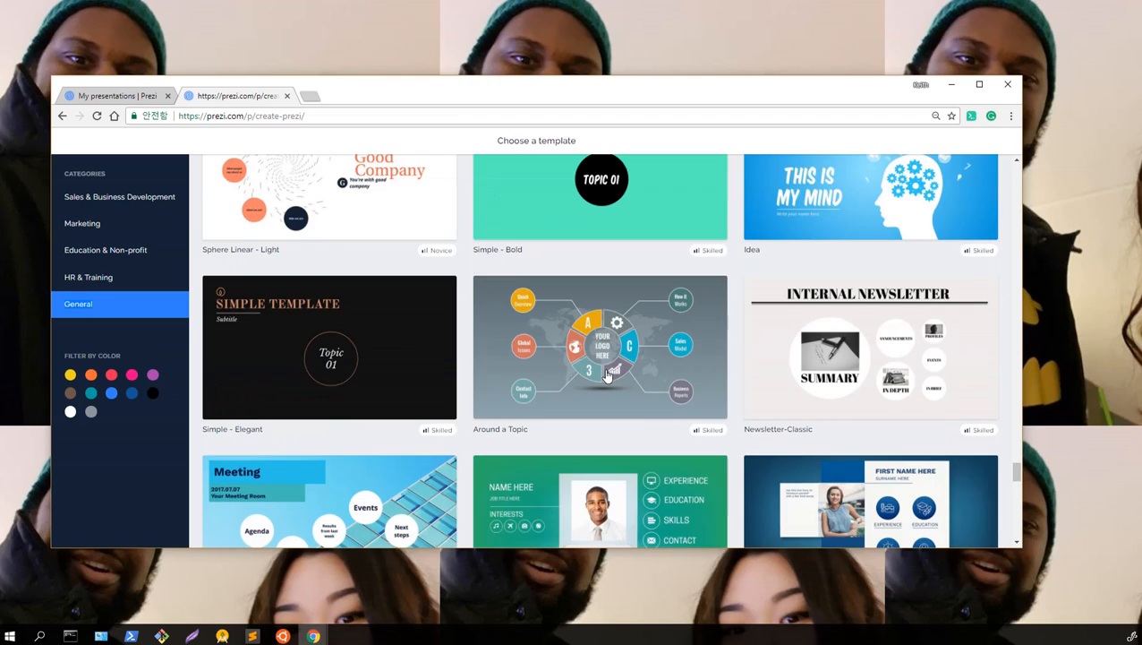
pyautogui.scroll(-6, 606, 374)
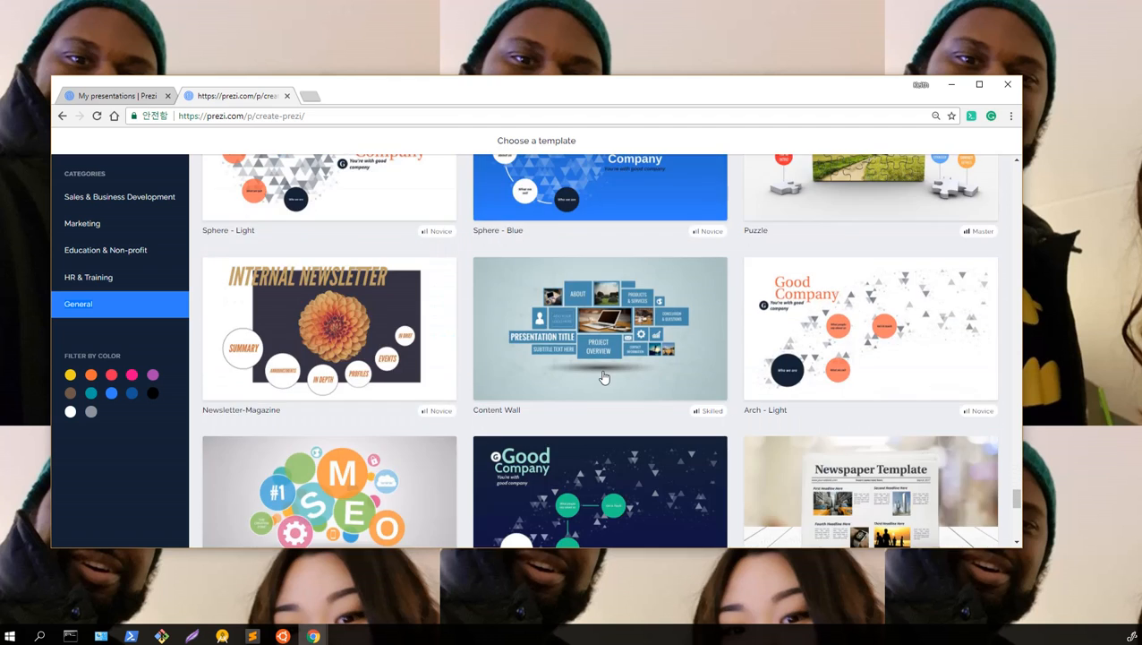
pyautogui.scroll(6, 604, 377)
pyautogui.scroll(5, 600, 380)
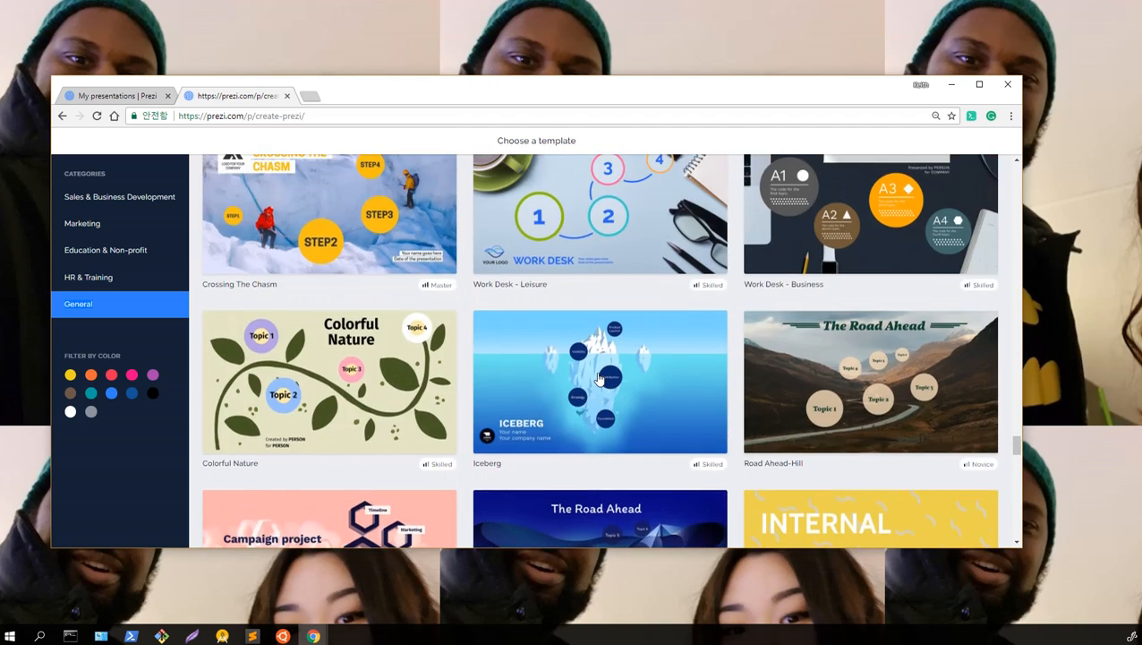
pyautogui.scroll(-2, 288, 409)
pyautogui.scroll(4, 288, 409)
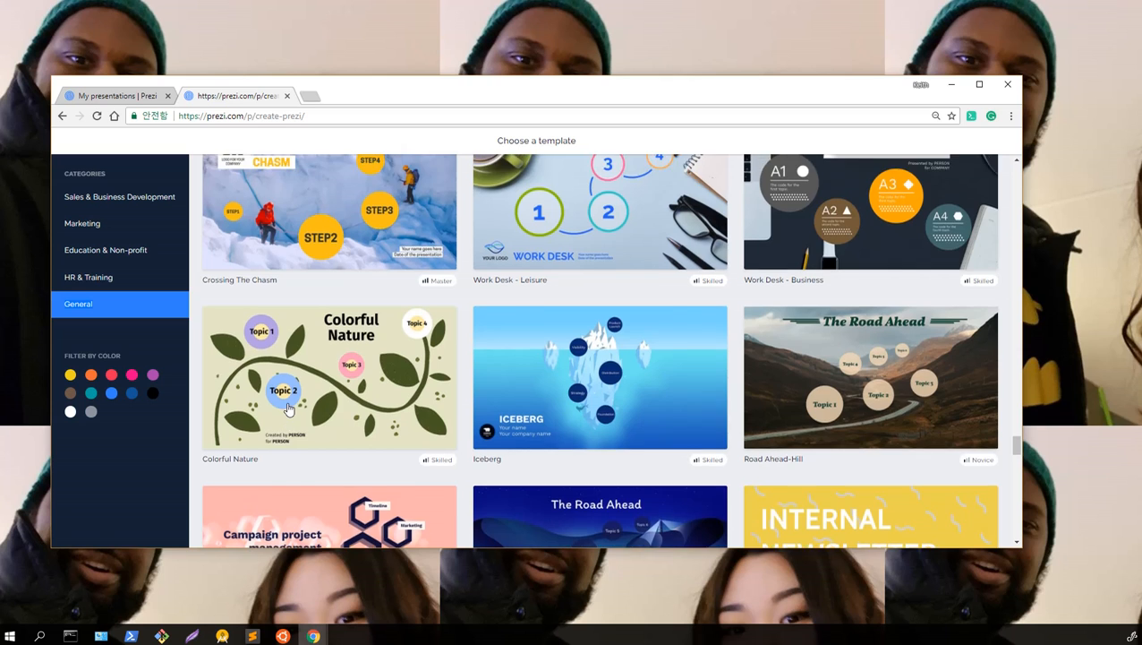
pyautogui.scroll(3, 288, 409)
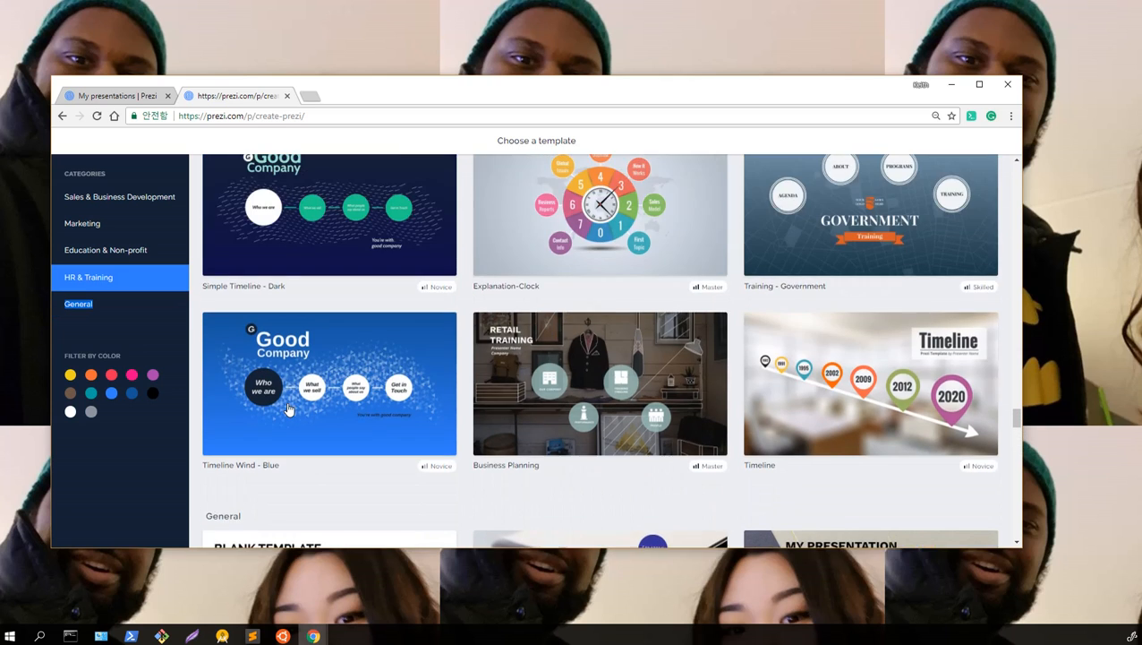
# - Create a new presentation from the Blank - White template in the General category
pyautogui.scroll(-3, 288, 407)
pyautogui.scroll(1, 286, 385)
pyautogui.scroll(15, 283, 394)
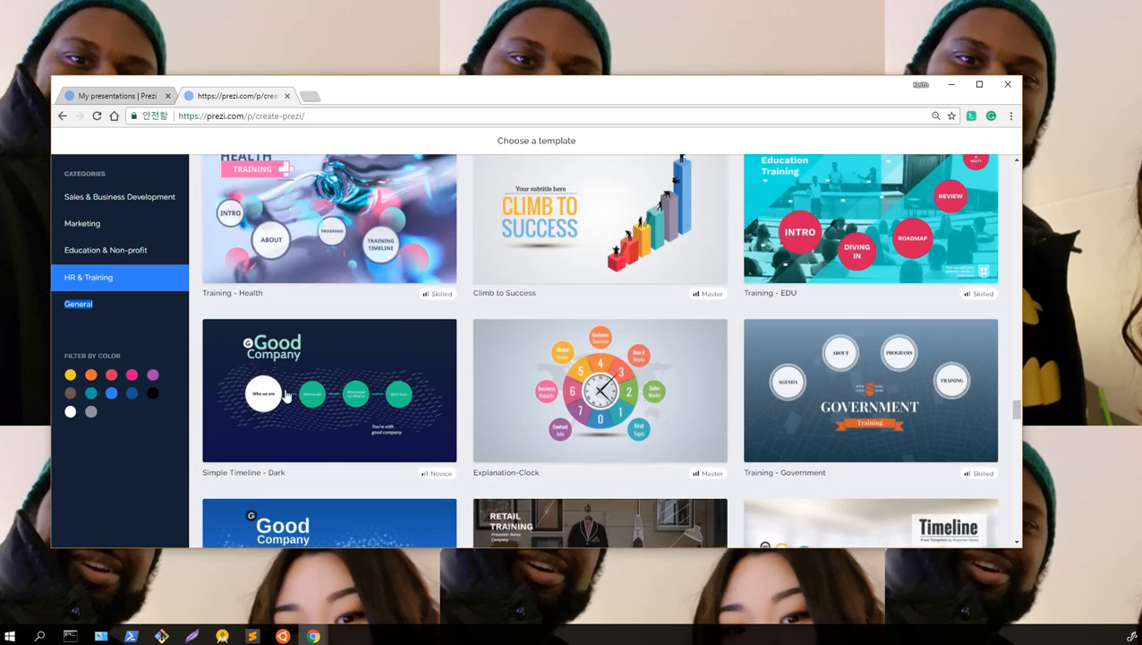
pyautogui.scroll(3, 288, 398)
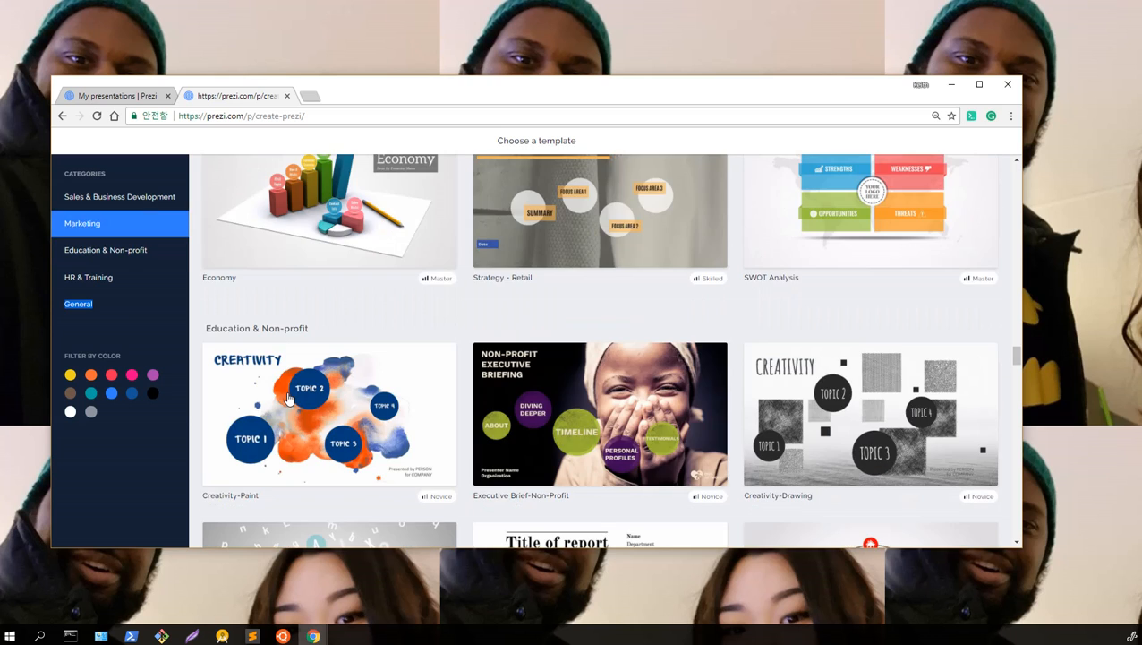
pyautogui.scroll(-4, 403, 394)
pyautogui.click(81, 304)
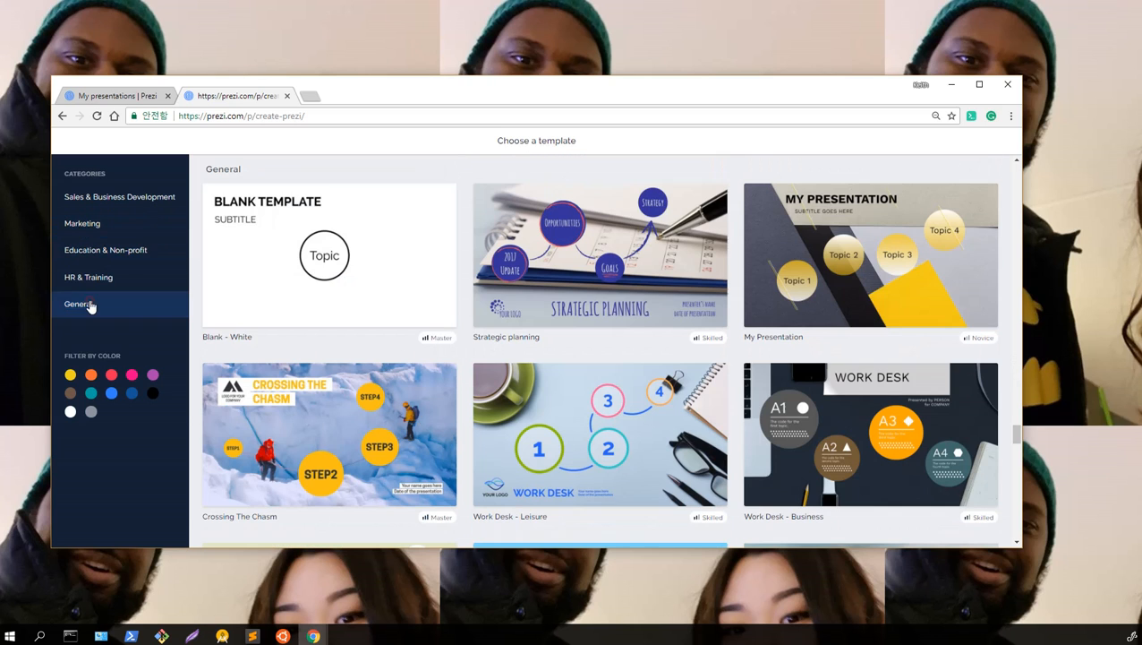
pyautogui.click(240, 269)
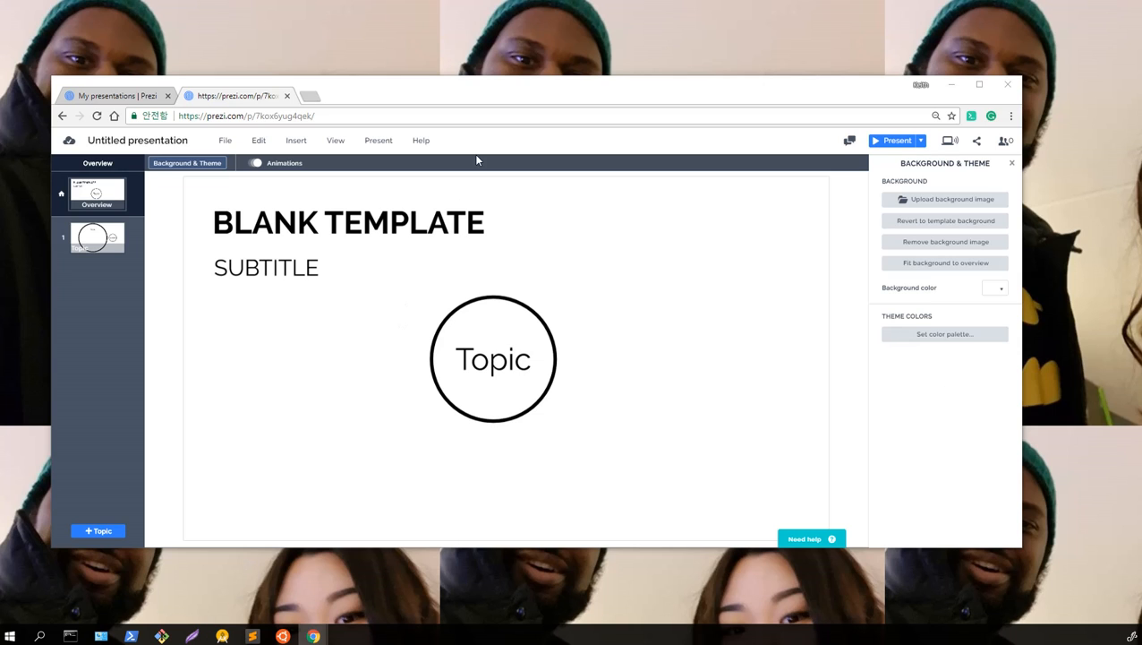
# - Move the preziphotos folder to the far side of the desktop, clear of the browser, and bring the presentation window back
pyautogui.moveTo(503, 101); pyautogui.dragTo(236, 381)
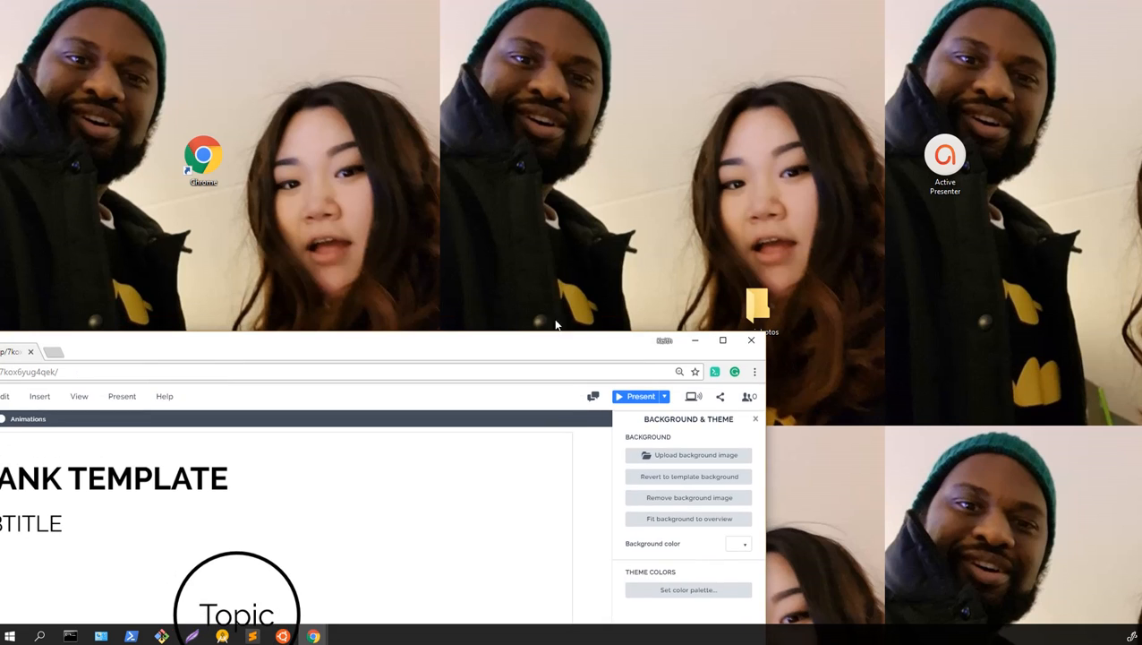
pyautogui.moveTo(729, 289); pyautogui.dragTo(985, 300)
pyautogui.moveTo(500, 352); pyautogui.dragTo(749, 55)
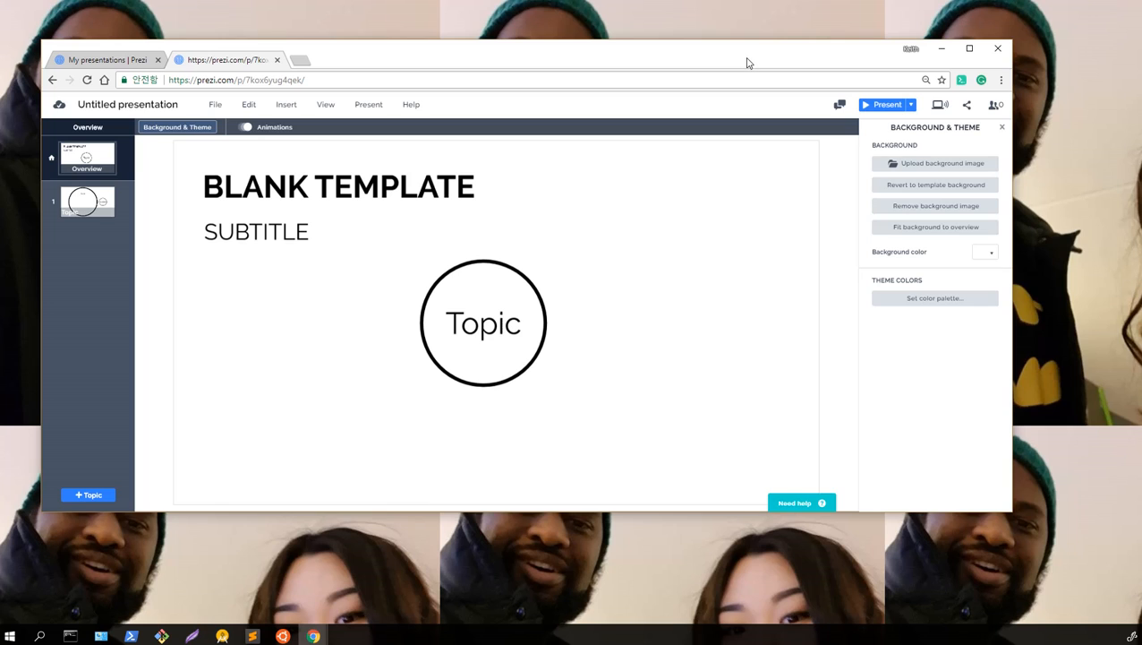
# - Open a separate new browser window and narrow it so that more of the presentation behind it shows
pyautogui.click(303, 60)
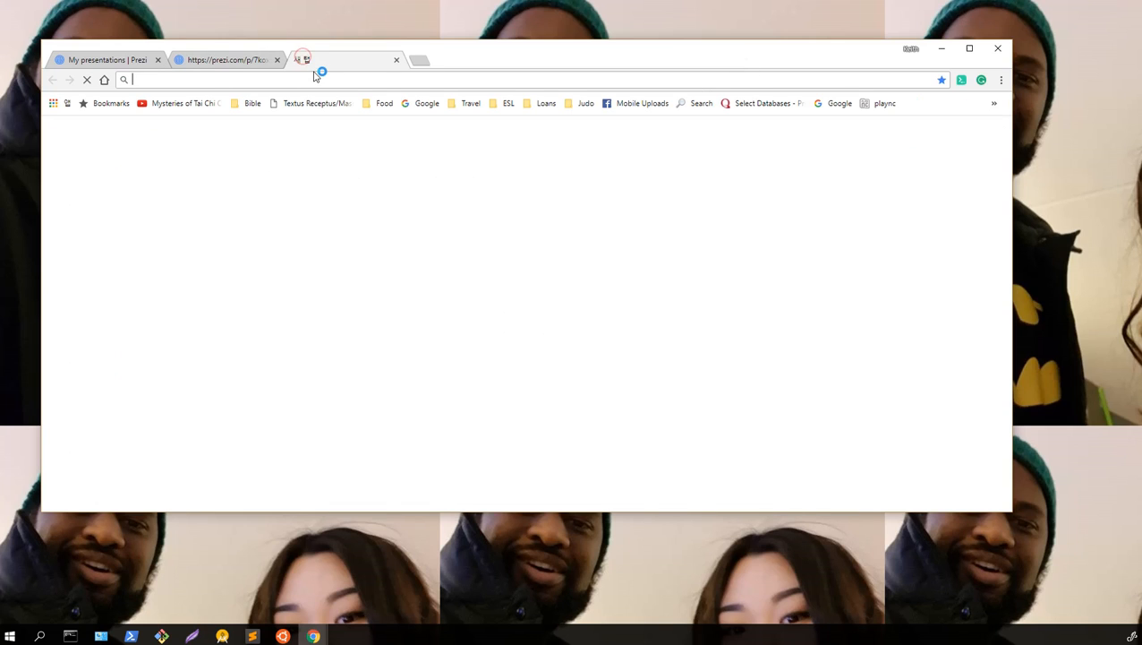
pyautogui.click(239, 66)
pyautogui.hotkey('ctrl', 'n')
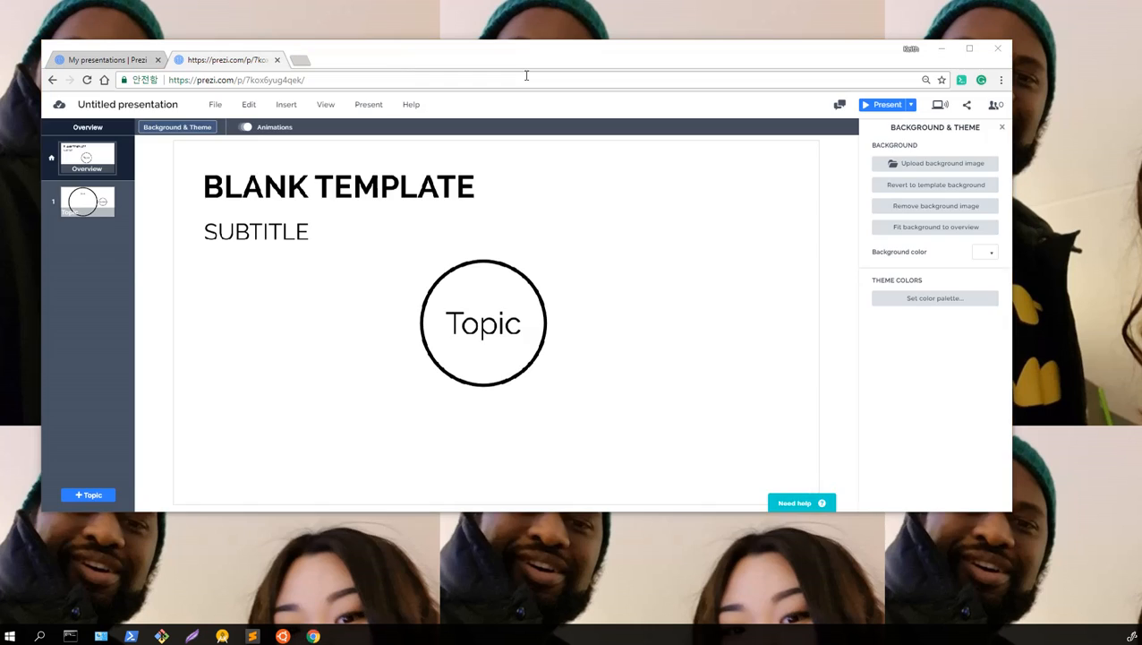
pyautogui.hotkey('ctrl', 'n')
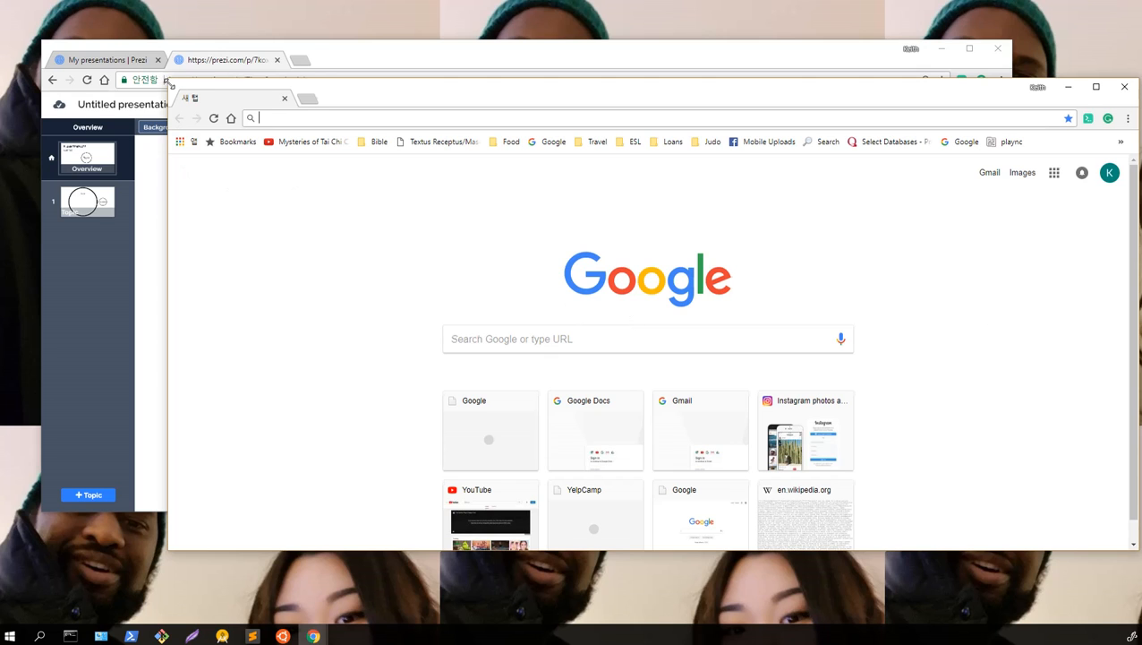
pyautogui.moveTo(170, 84); pyautogui.dragTo(380, 77)
# - Search Google for charlotte's web in the new window
pyautogui.click(630, 330)
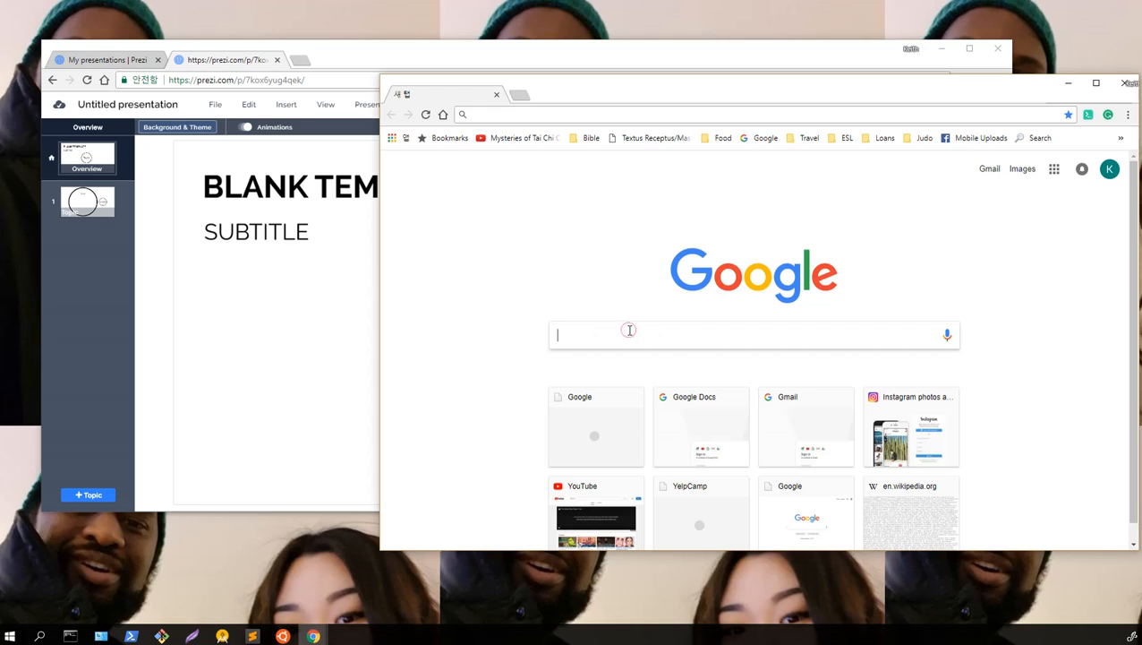
pyautogui.write('char')
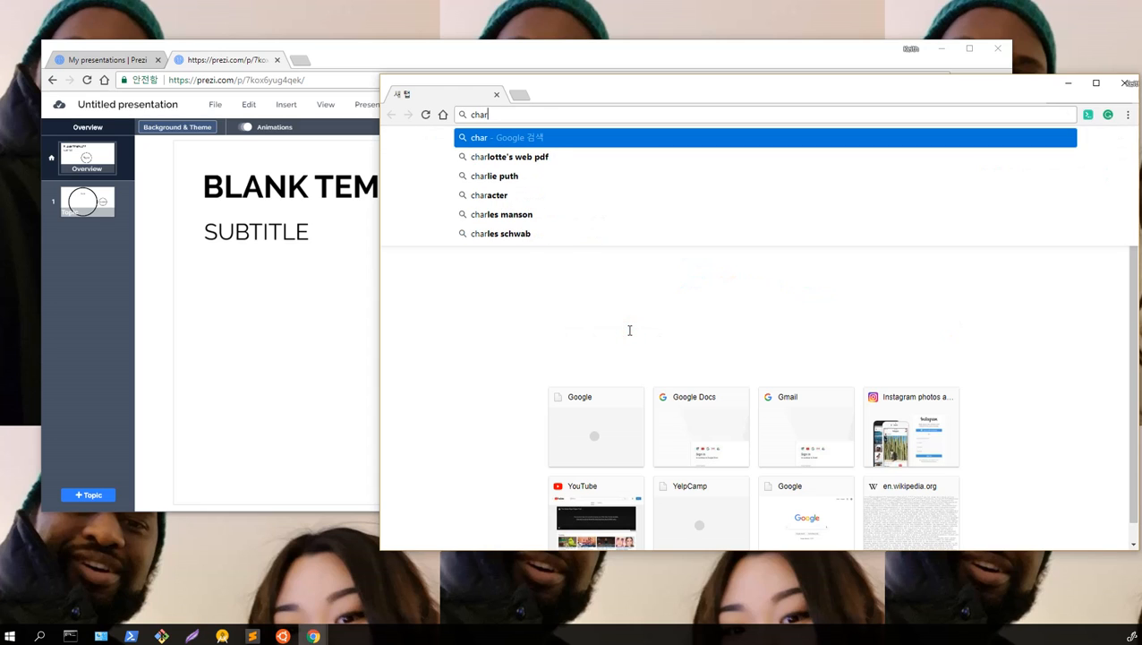
pyautogui.press('Down')
pyautogui.press('BackSpace')
pyautogui.press('BackSpace')
pyautogui.press('BackSpace')
pyautogui.press('BackSpace')
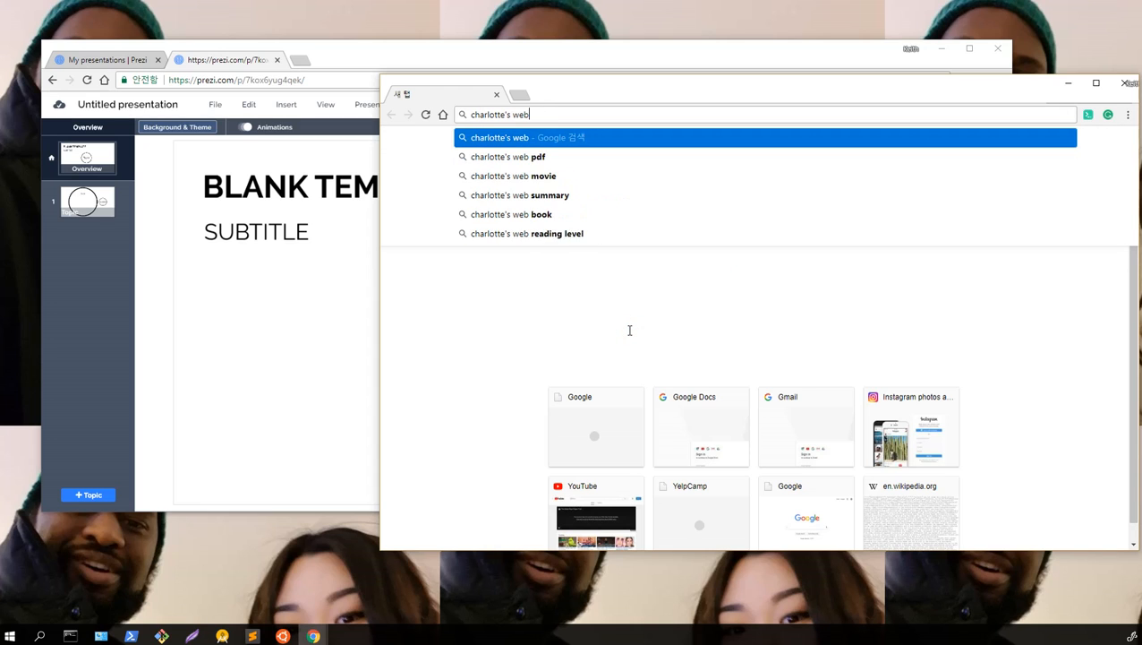
pyautogui.press('Return')
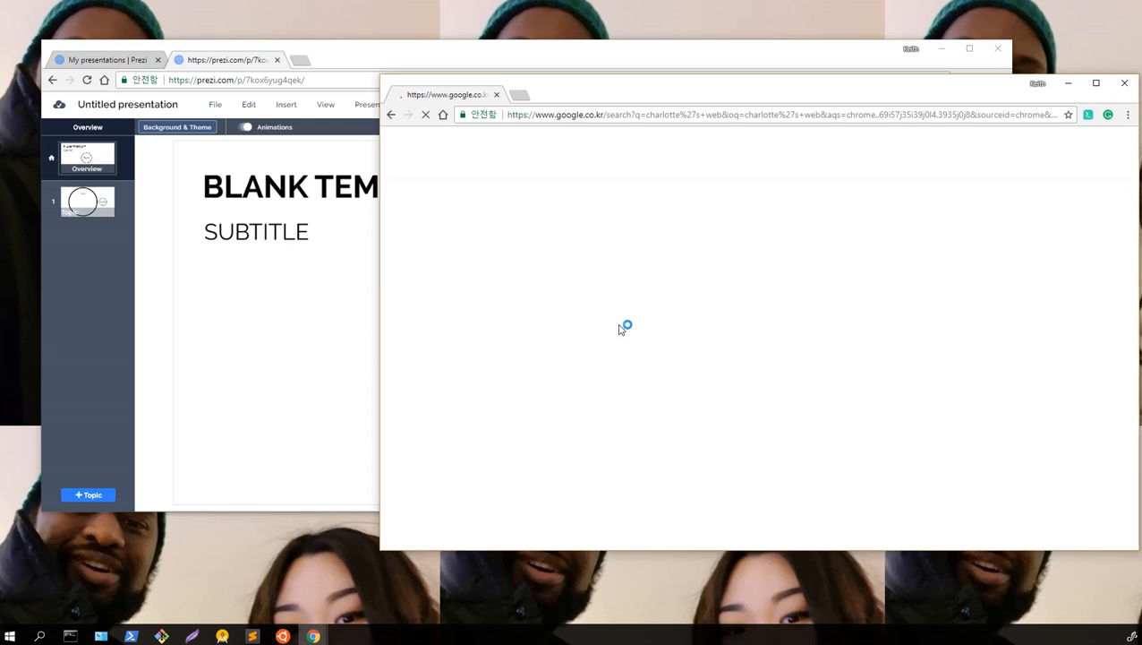
# - Open the HarperCollins paperback result for Charlotte's Web and narrow its window beside the presentation
pyautogui.scroll(-2, 567, 321)
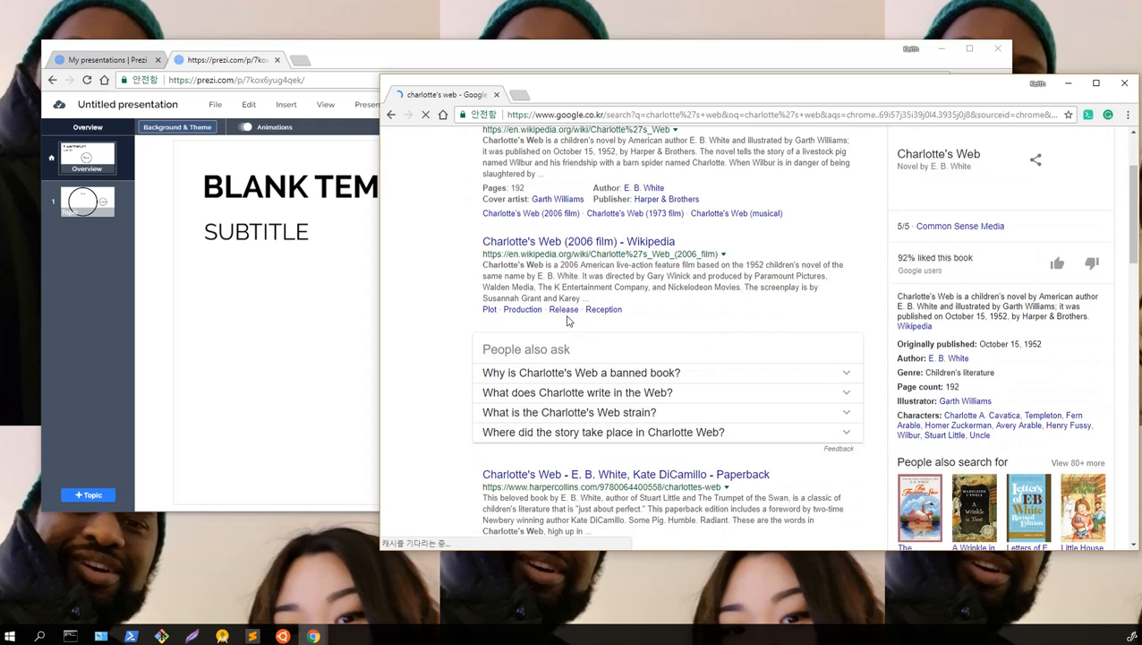
pyautogui.scroll(-1, 566, 320)
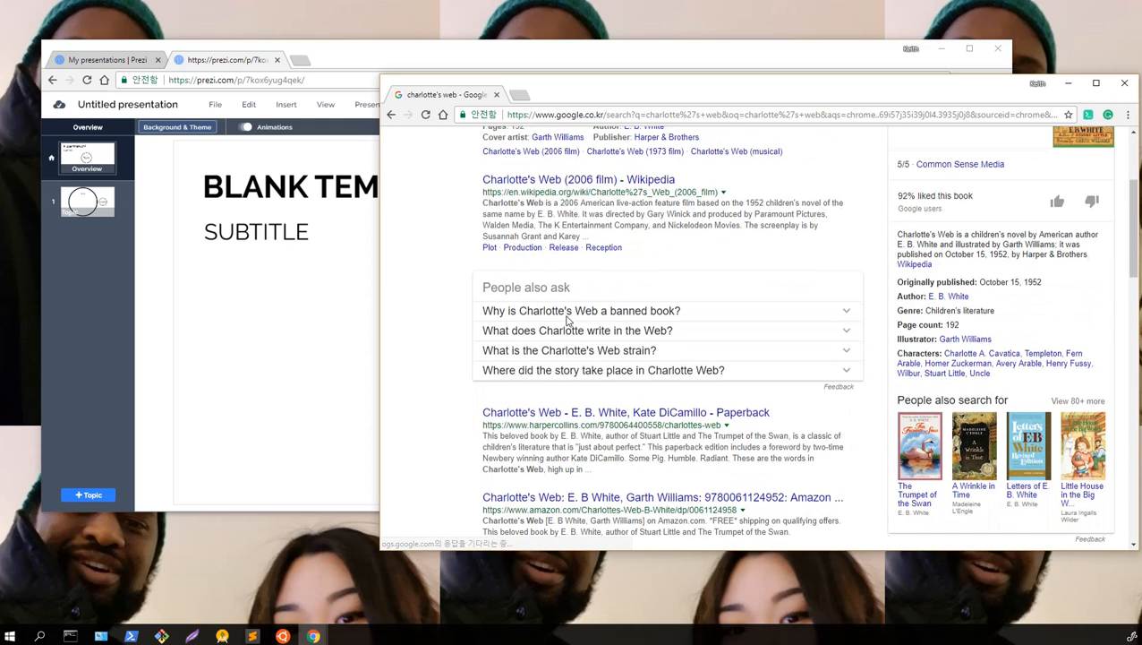
pyautogui.click(566, 417)
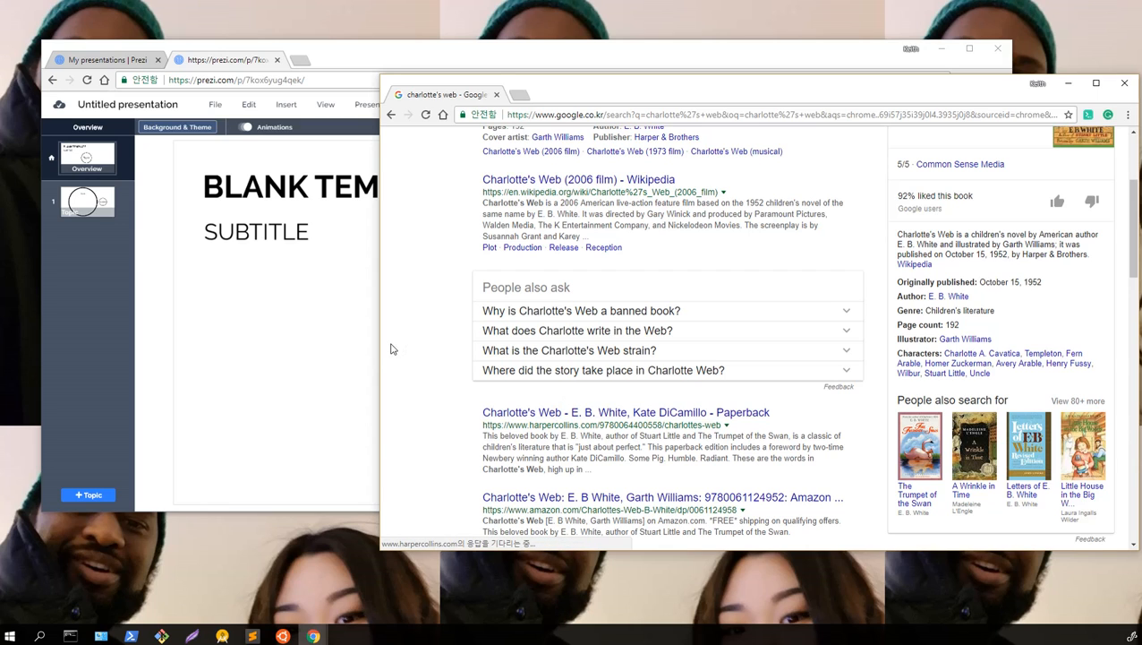
pyautogui.moveTo(378, 332); pyautogui.dragTo(623, 328)
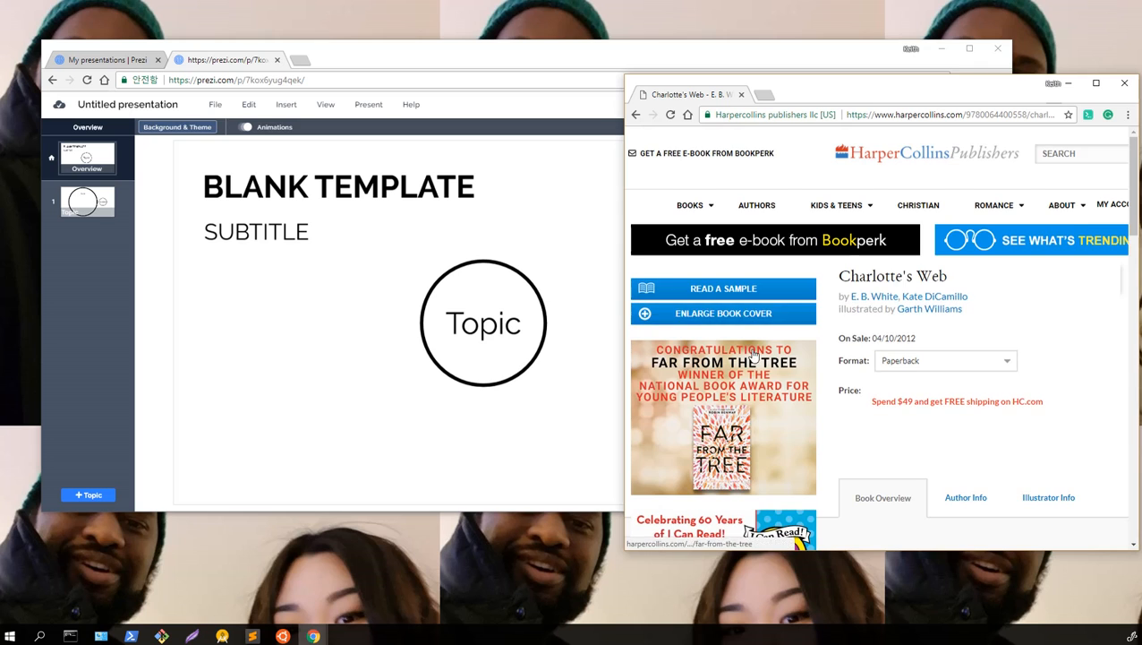
# - Look through the HarperCollins book page, widen its window and bring the whole book cover into view
pyautogui.scroll(-3, 757, 358)
pyautogui.scroll(-10, 756, 358)
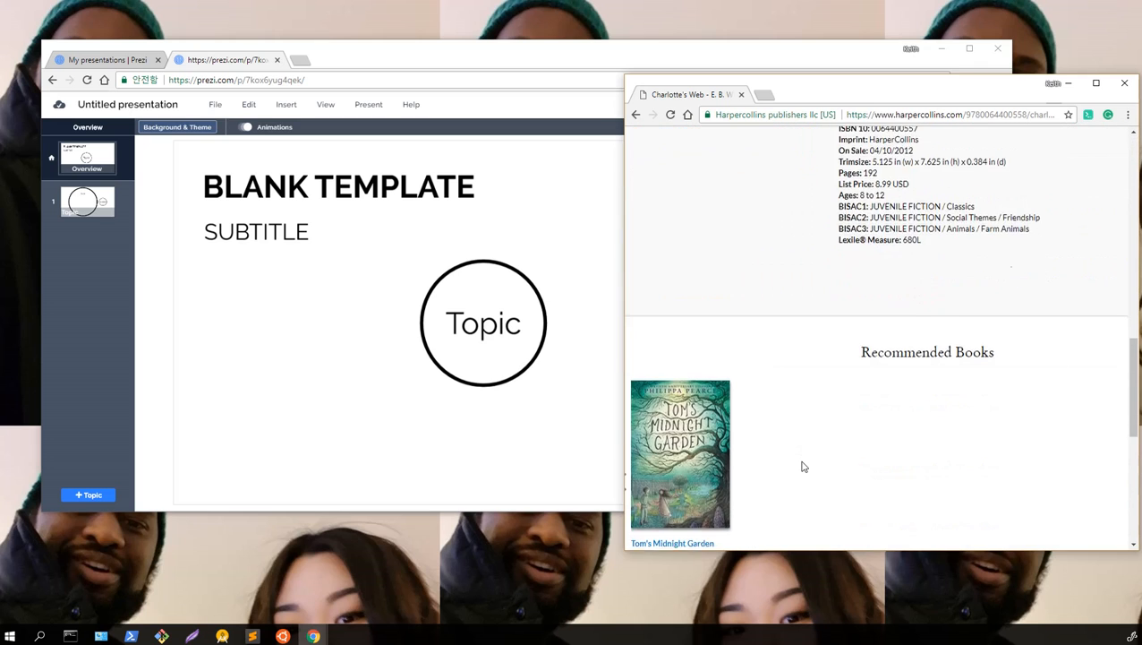
pyautogui.scroll(-2, 803, 465)
pyautogui.scroll(12, 800, 467)
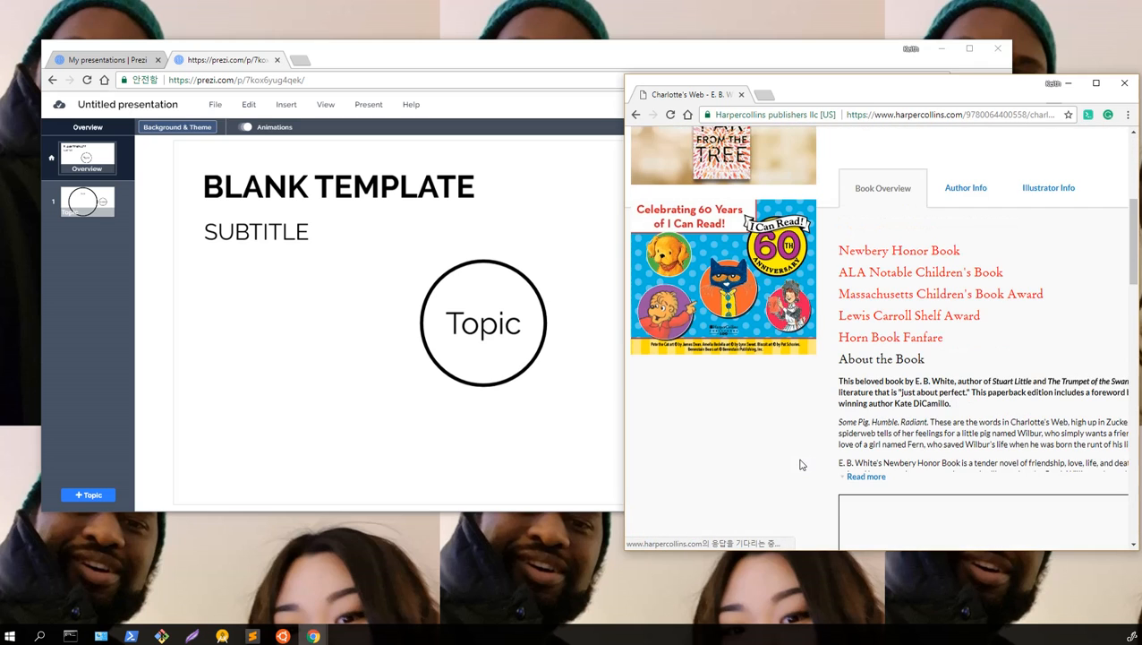
pyautogui.scroll(-3, 739, 352)
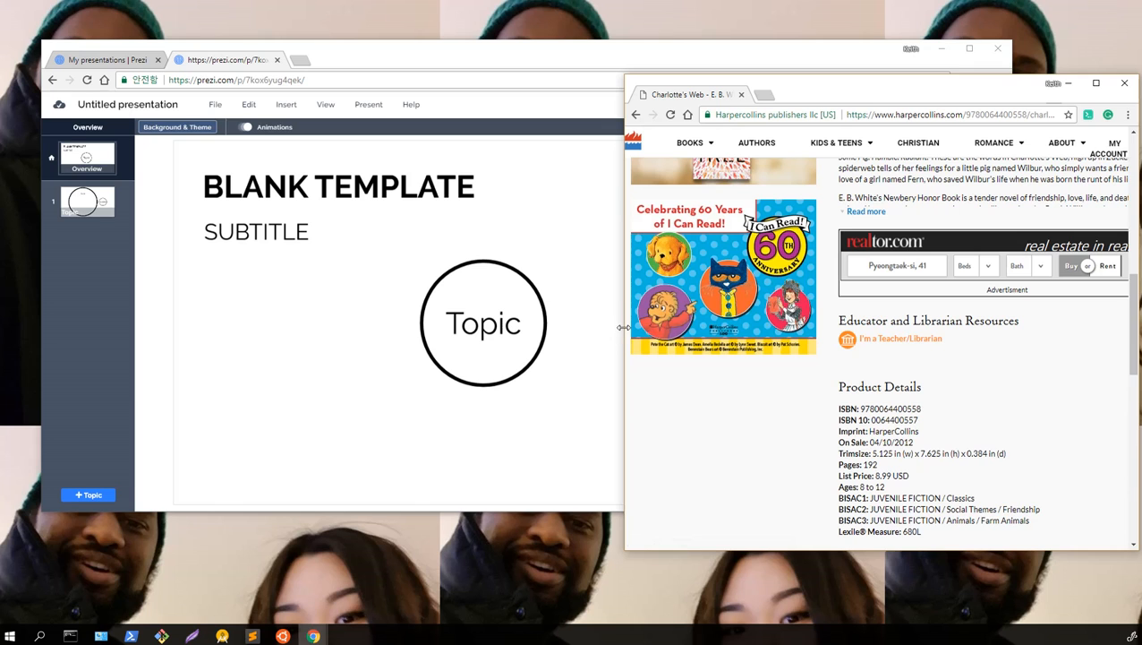
pyautogui.moveTo(456, 337); pyautogui.dragTo(452, 337)
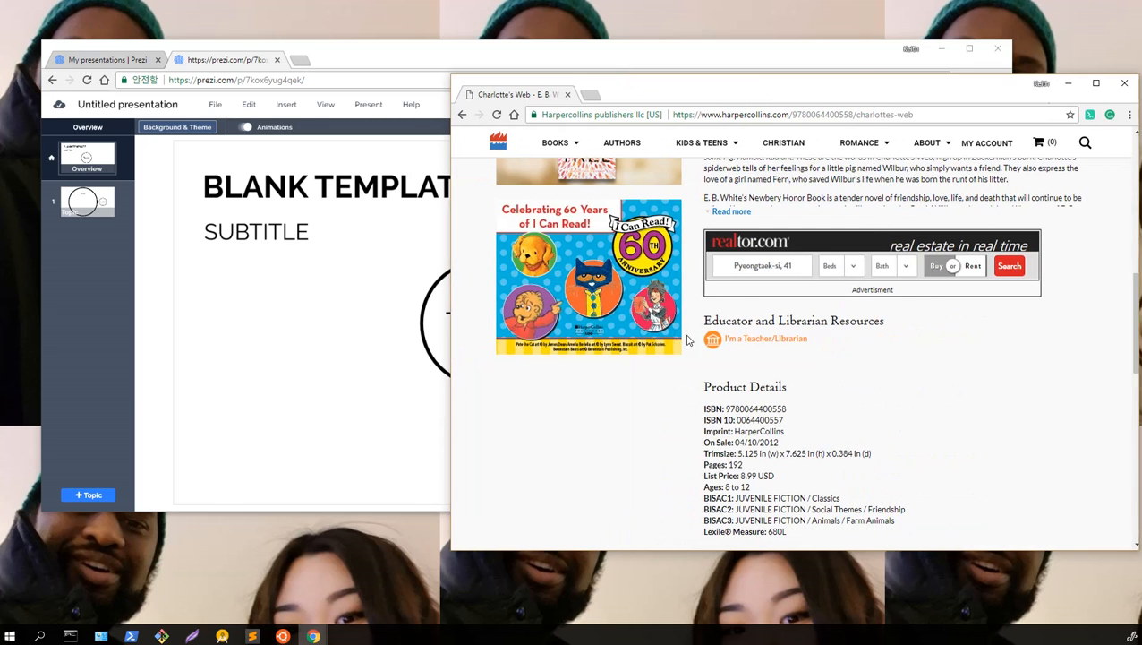
pyautogui.scroll(10, 746, 329)
pyautogui.scroll(-1, 746, 330)
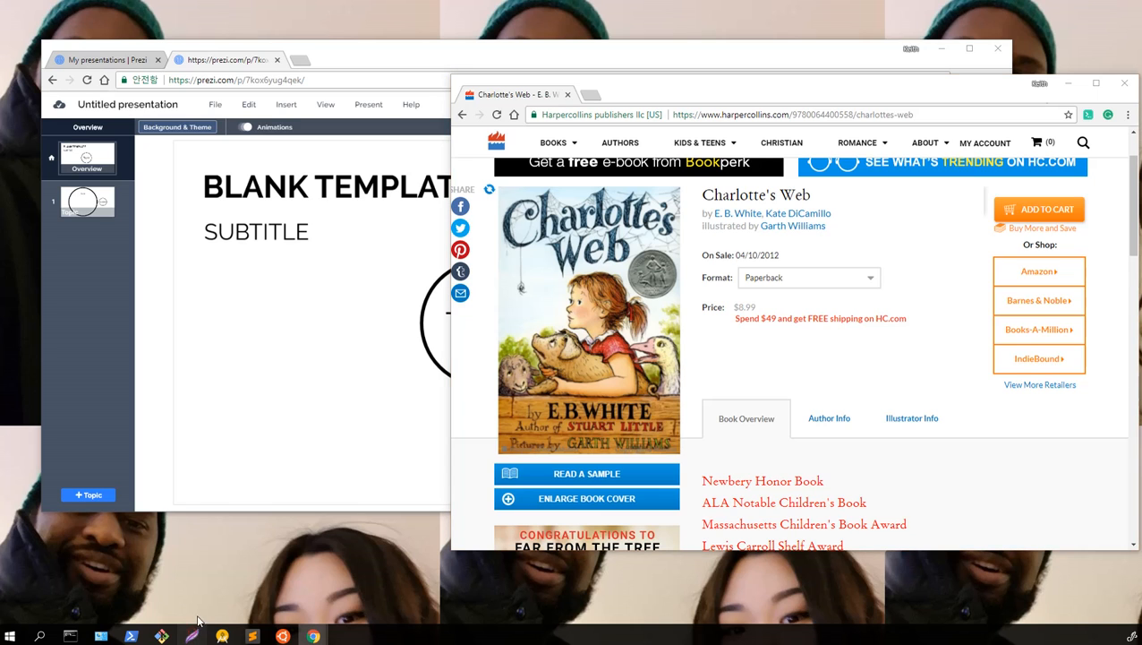
# - Capture the Charlotte's Web cover with the screenshot tool as an area of about 298 x 434 pixels and start saving it
pyautogui.click(192, 635)
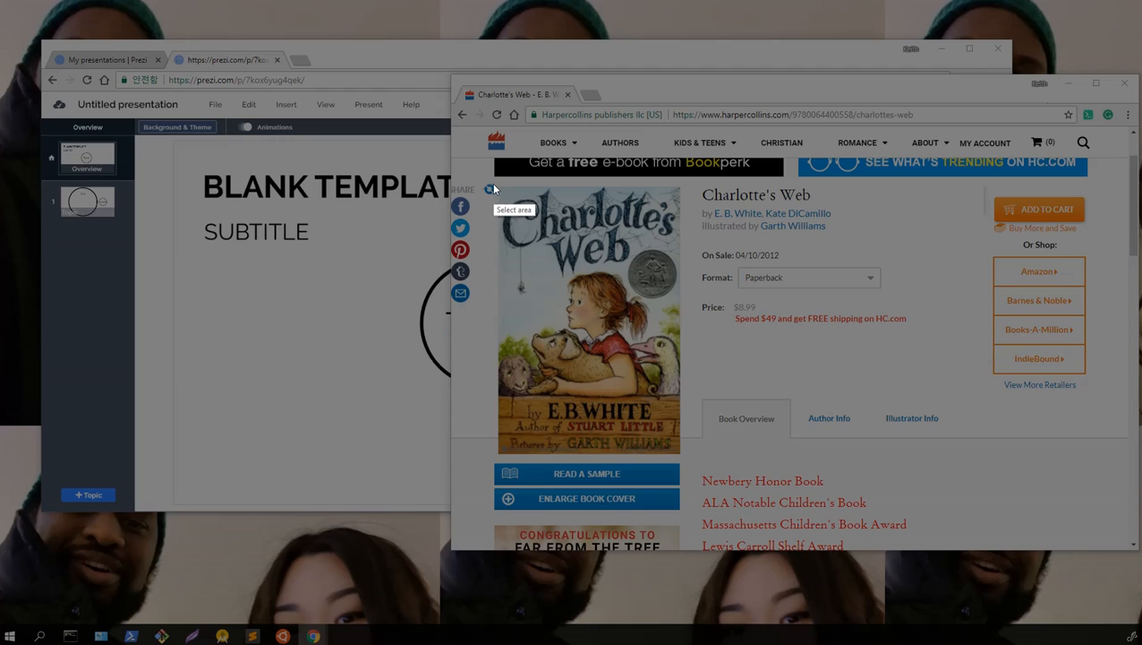
pyautogui.moveTo(496, 184); pyautogui.dragTo(683, 454)
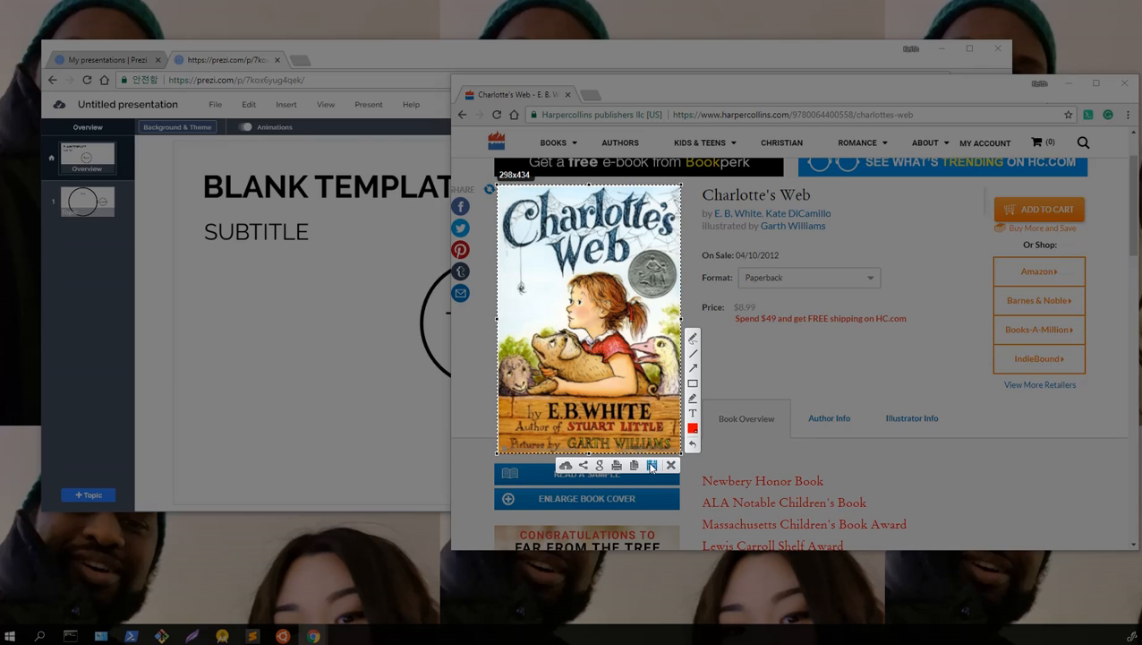
pyautogui.click(651, 465)
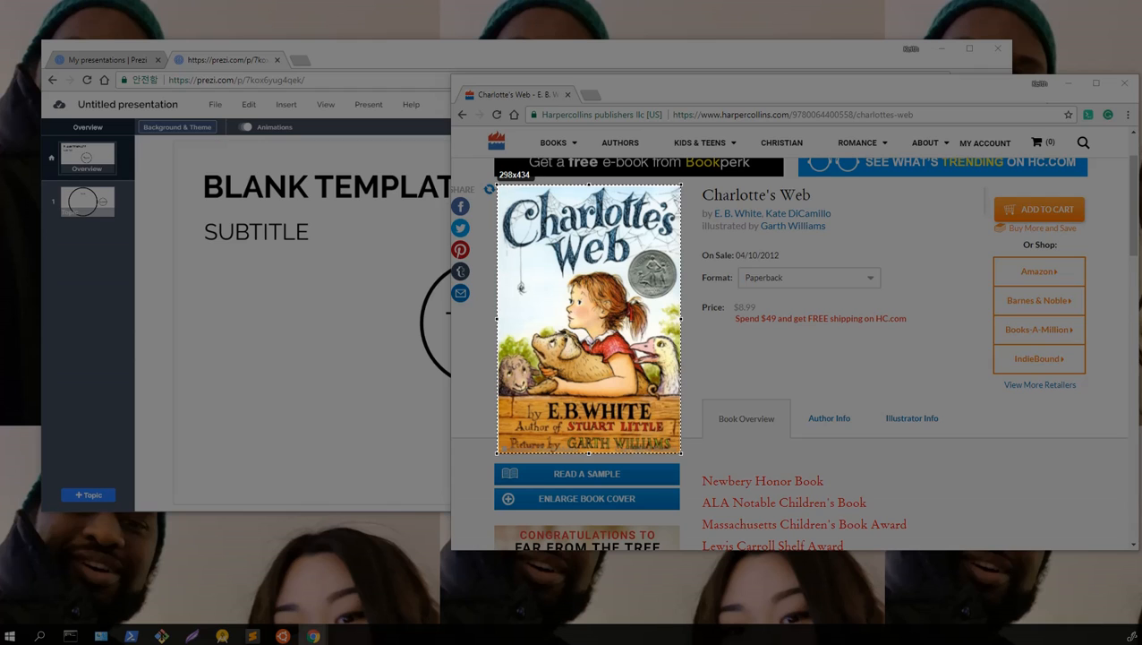
# - Save the captured cover as a JPEG named coverbook in the desktop folder preziphotos
pyautogui.moveTo(859, 133); pyautogui.dragTo(650, 177)
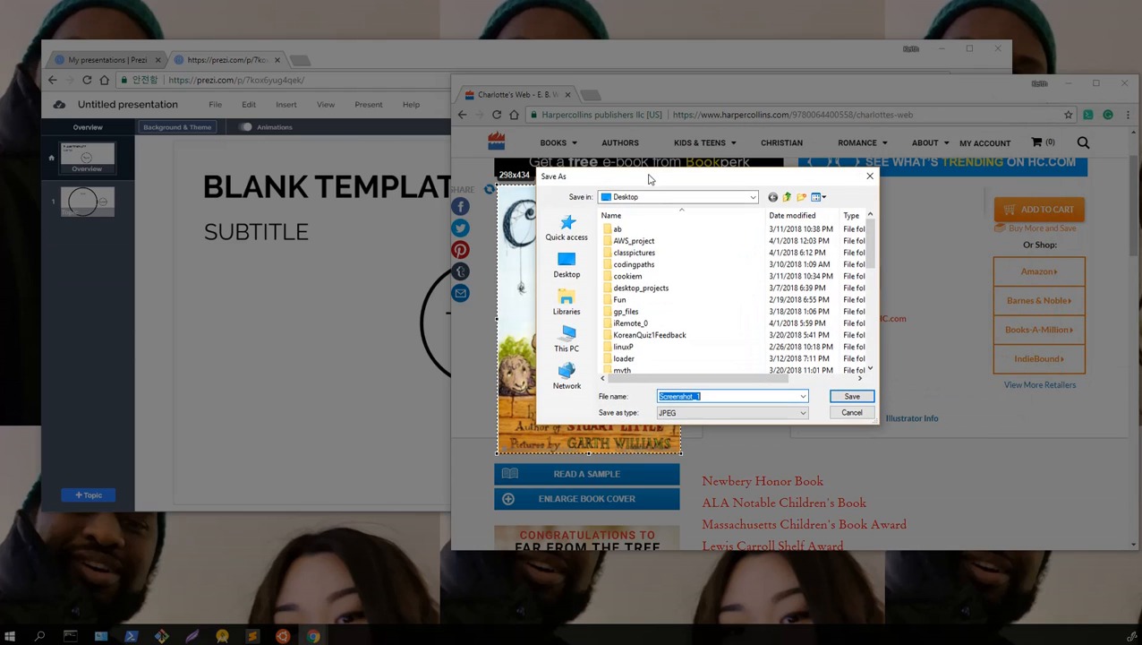
pyautogui.scroll(-3, 639, 269)
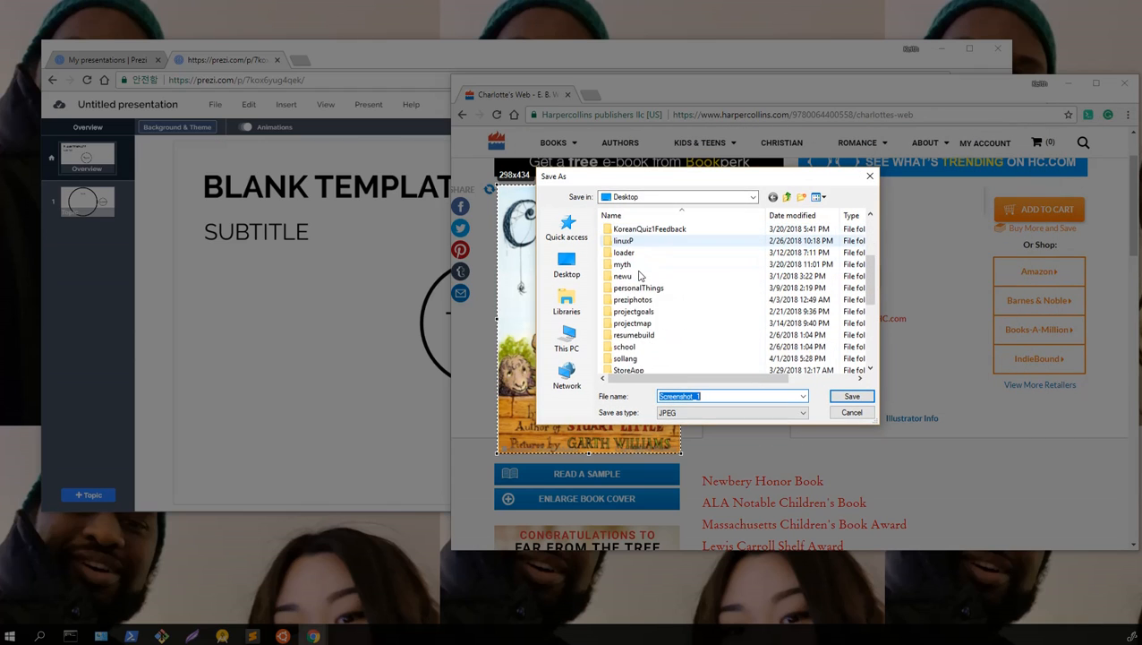
pyautogui.scroll(3, 639, 275)
pyautogui.scroll(-3, 639, 275)
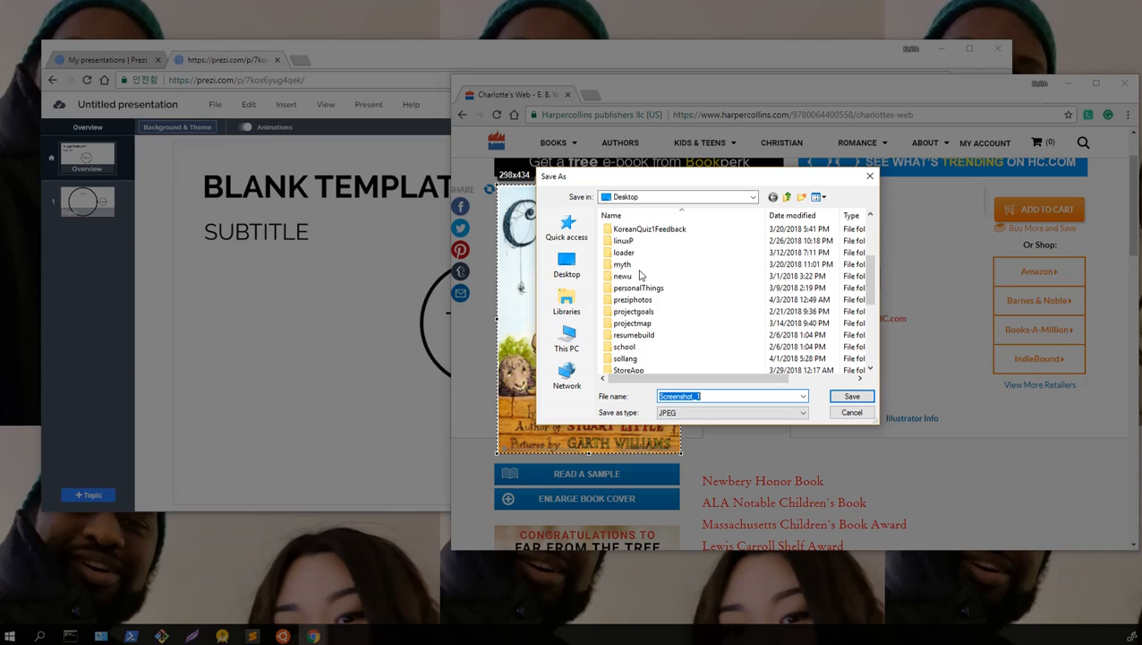
pyautogui.doubleClick(636, 299)
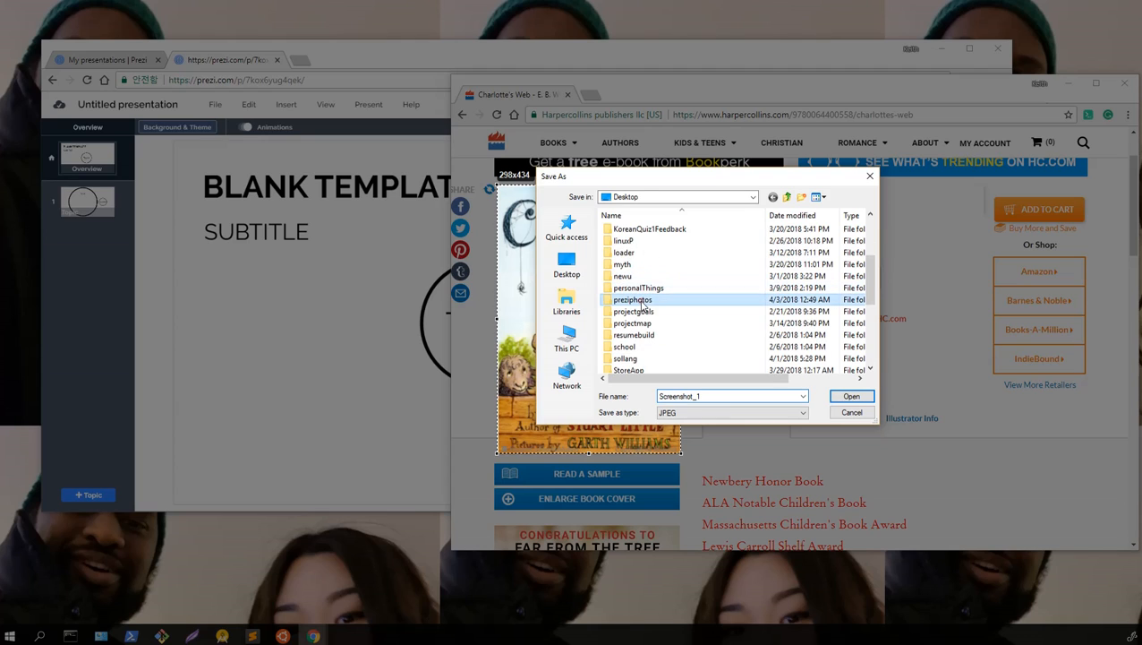
pyautogui.click(734, 396)
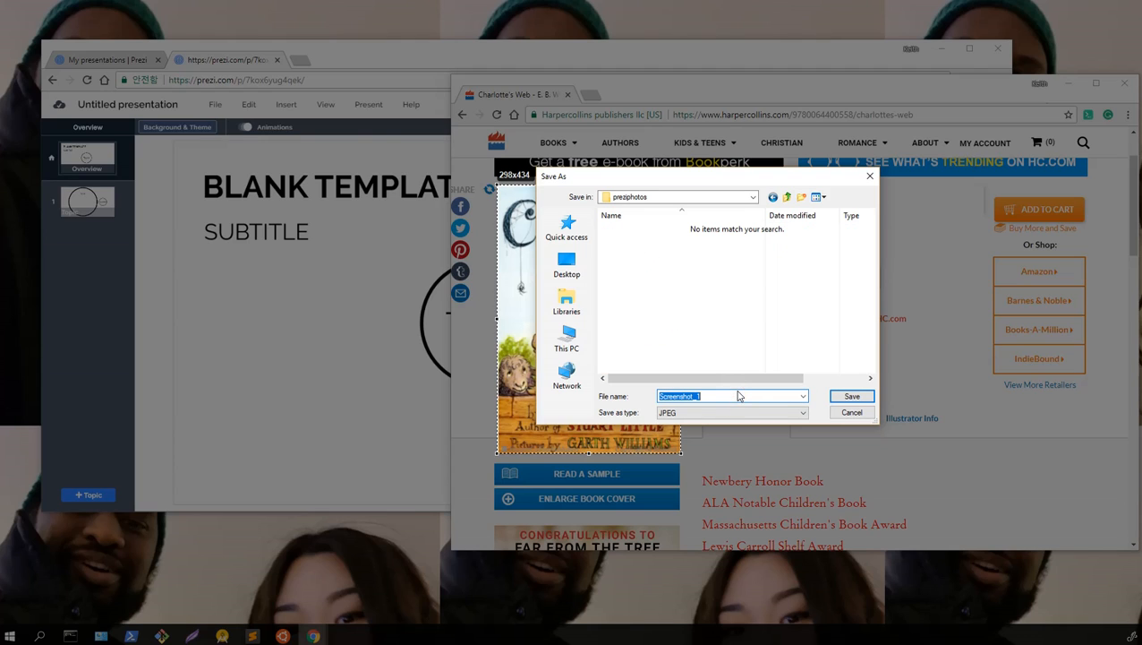
pyautogui.write('coverbook')
pyautogui.press('Return')
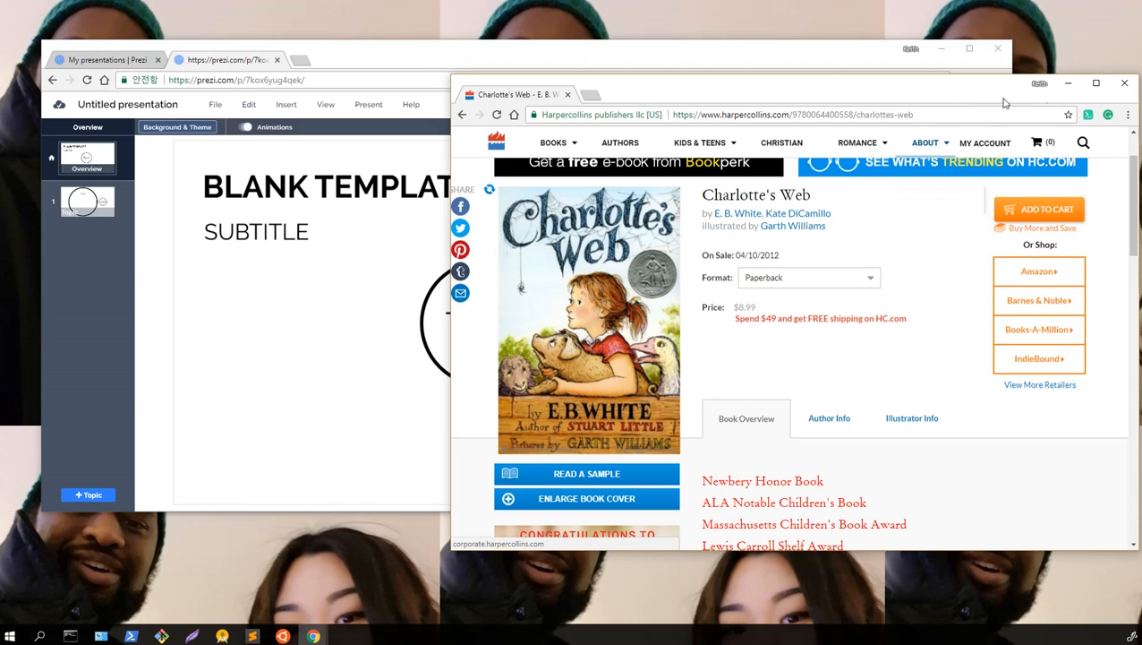
# - Minimize the book page window, check the saved coverbook image in the preziphotos folder and return to the presentation
pyautogui.click(1062, 84)
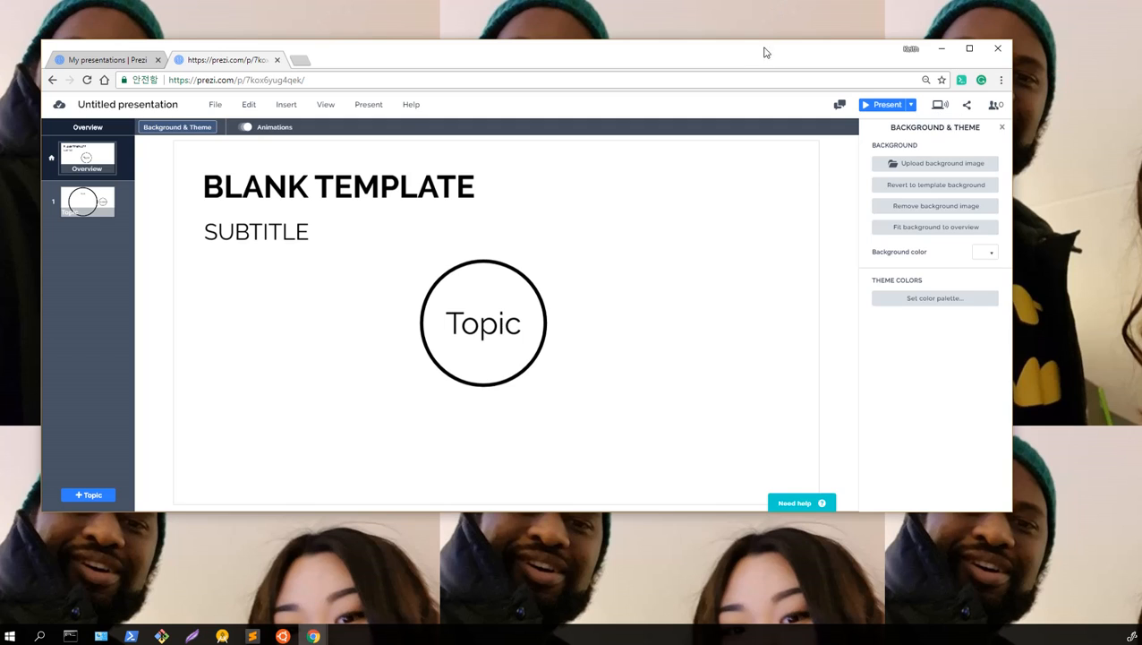
pyautogui.moveTo(741, 58); pyautogui.dragTo(323, 124)
pyautogui.click(988, 304)
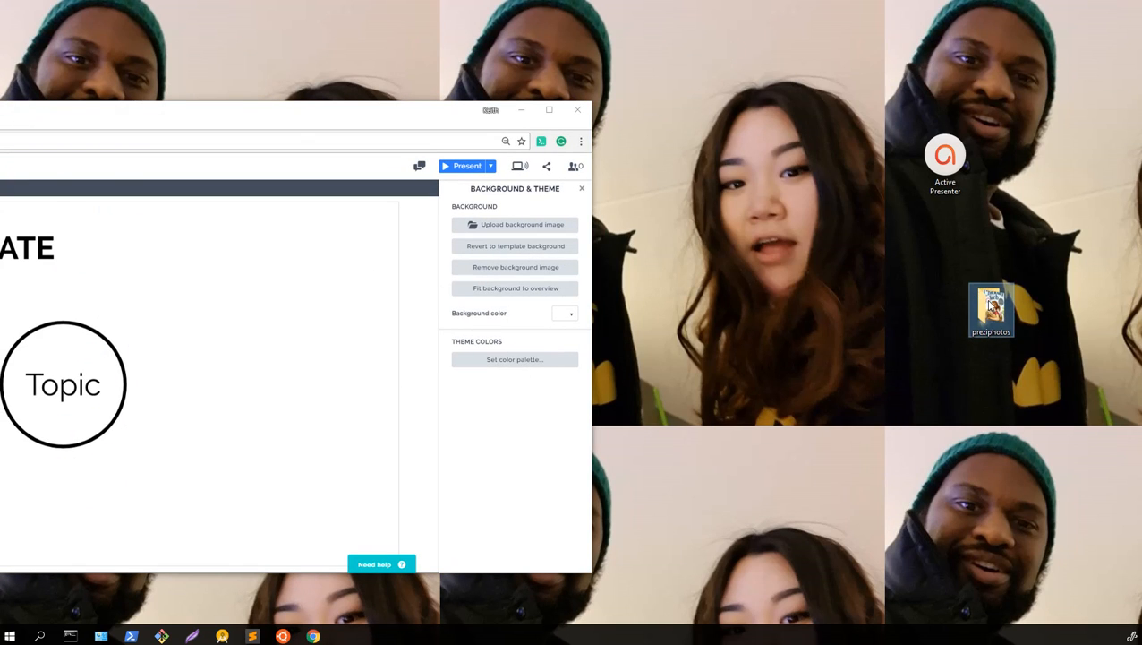
pyautogui.doubleClick(992, 304)
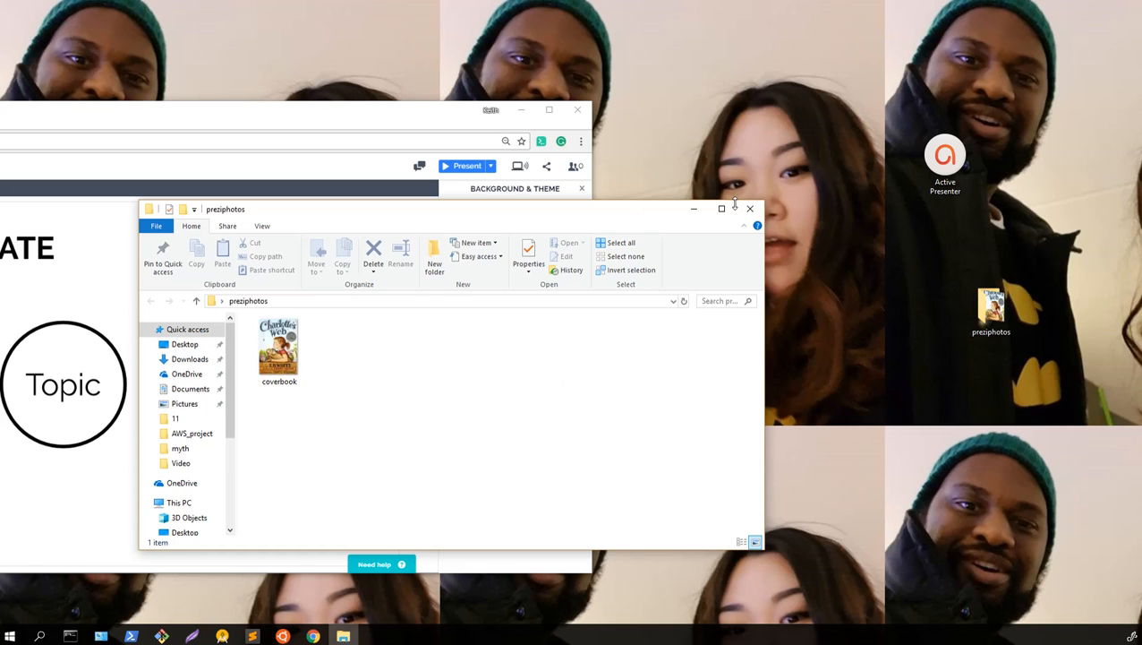
pyautogui.click(750, 208)
pyautogui.moveTo(373, 115); pyautogui.dragTo(807, 65)
pyautogui.click(531, 302)
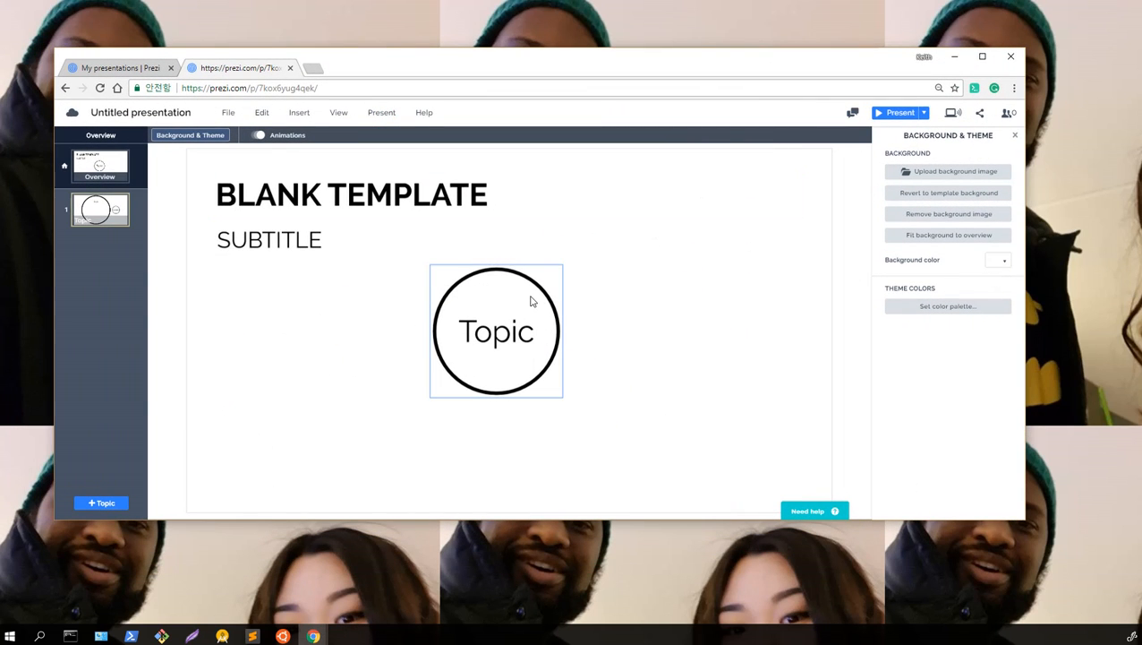
# - Bring back the HarperCollins book page without its coupon pop-up and arrange its window beside a narrowed Prezi window
pyautogui.click(388, 189)
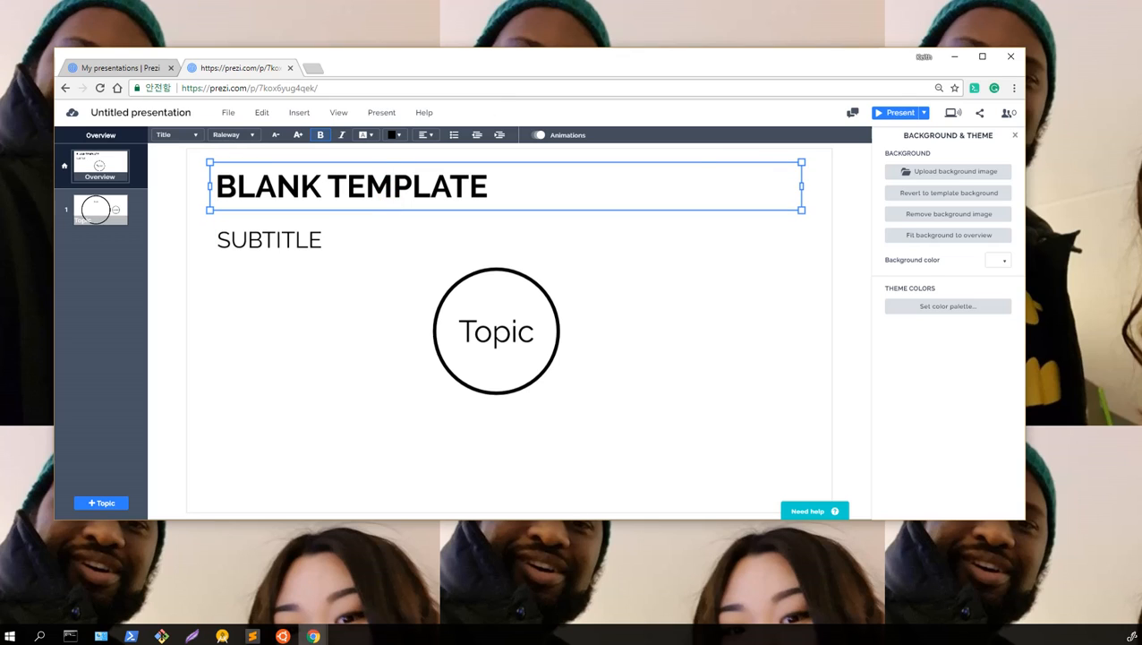
pyautogui.moveTo(314, 635)
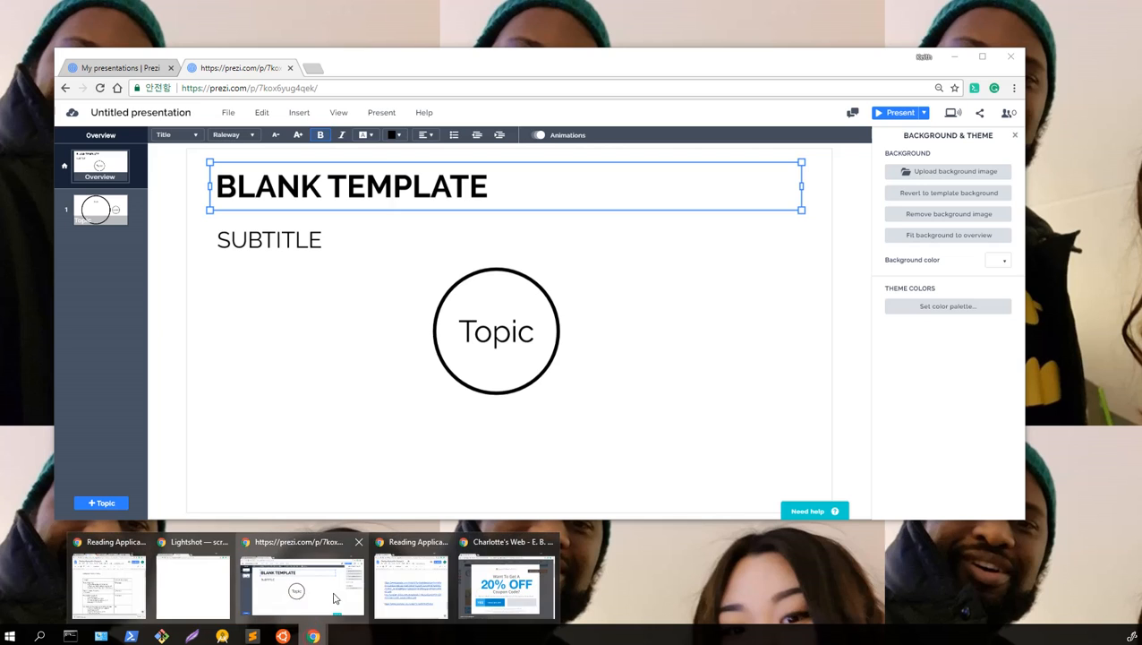
pyautogui.click(483, 578)
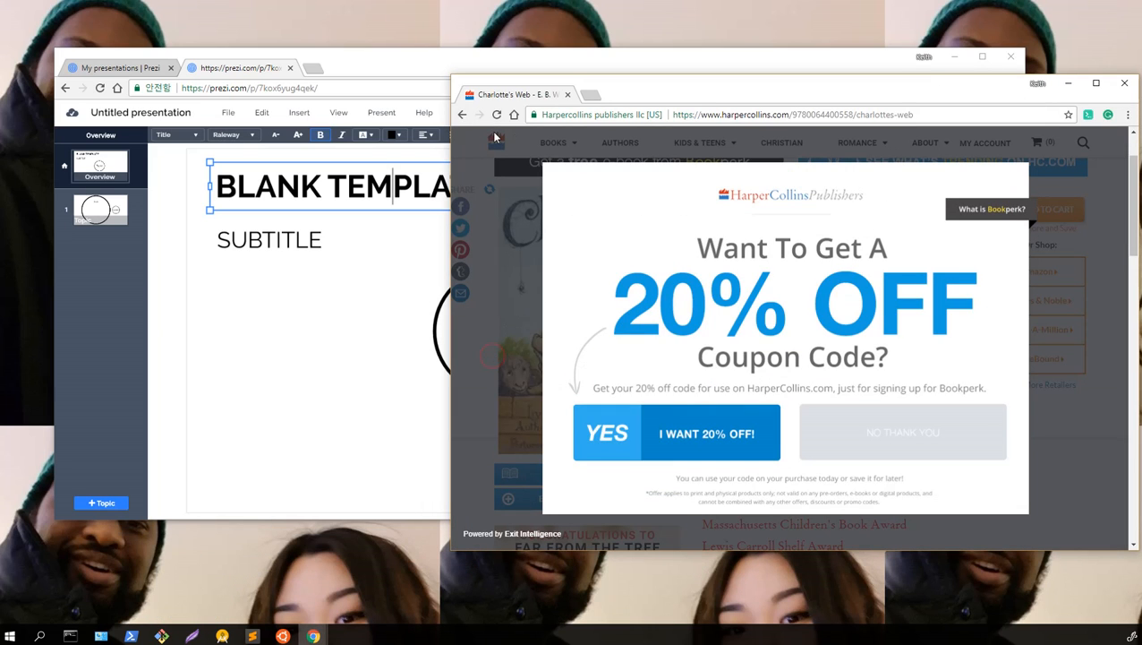
pyautogui.click(463, 115)
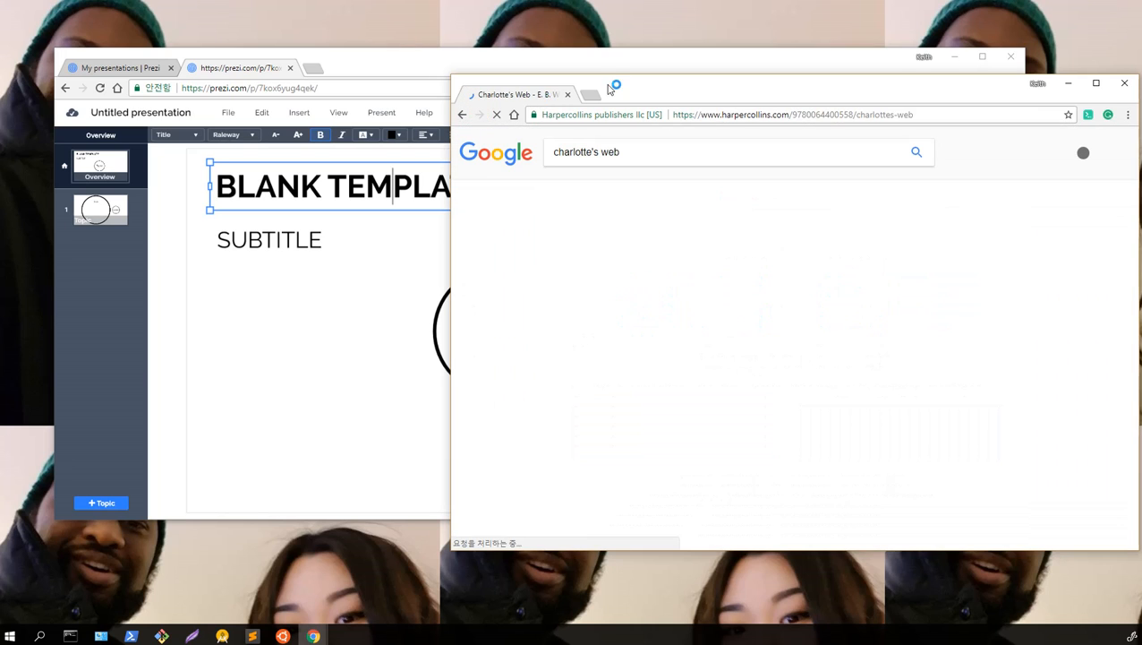
pyautogui.moveTo(612, 92); pyautogui.dragTo(912, 110)
pyautogui.click(347, 216)
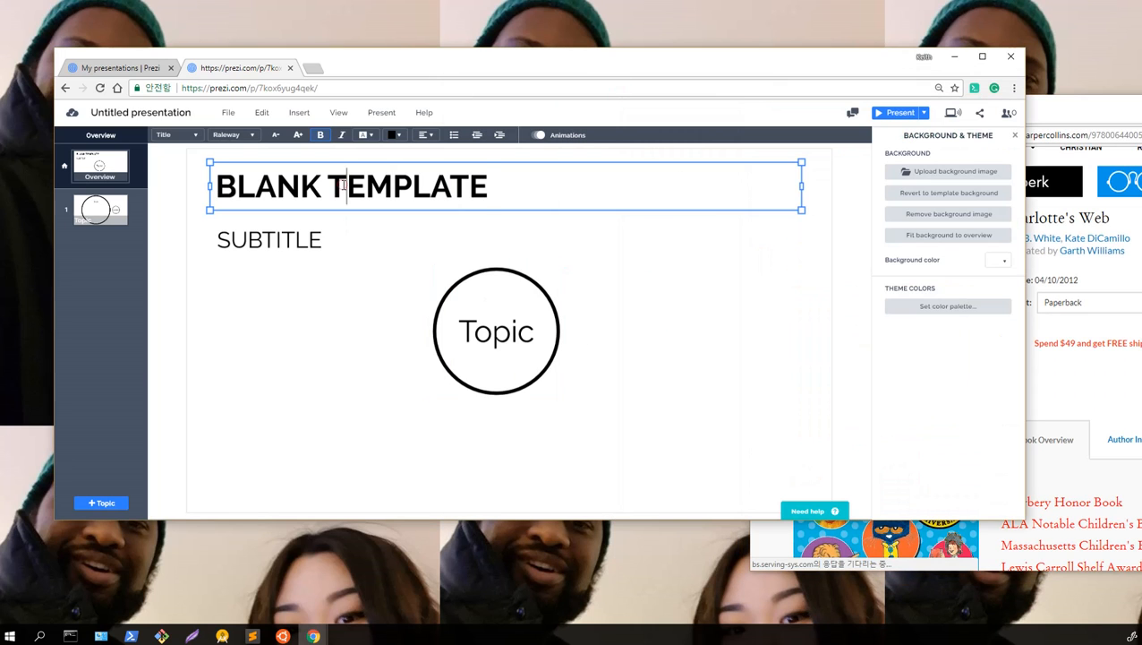
pyautogui.tripleClick(341, 185)
pyautogui.moveTo(1027, 337); pyautogui.dragTo(757, 326)
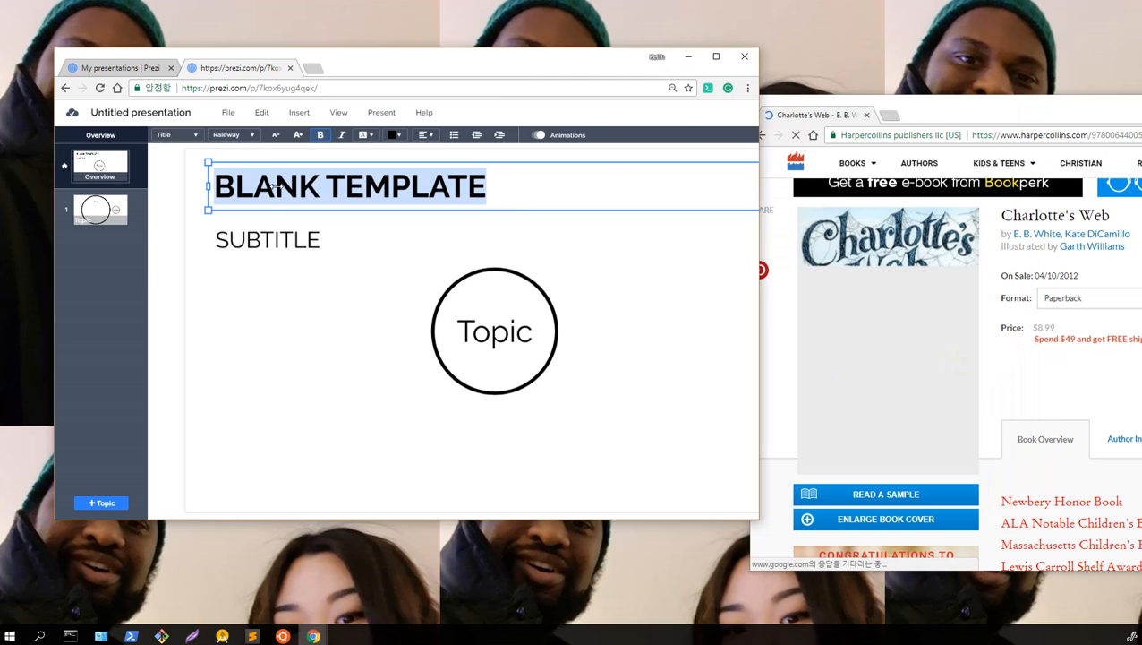
# - Replace the BLANK TEMPLATE title on the overview with Charlotte's Web
pyautogui.click(277, 186)
pyautogui.click(280, 229)
pyautogui.doubleClick(279, 231)
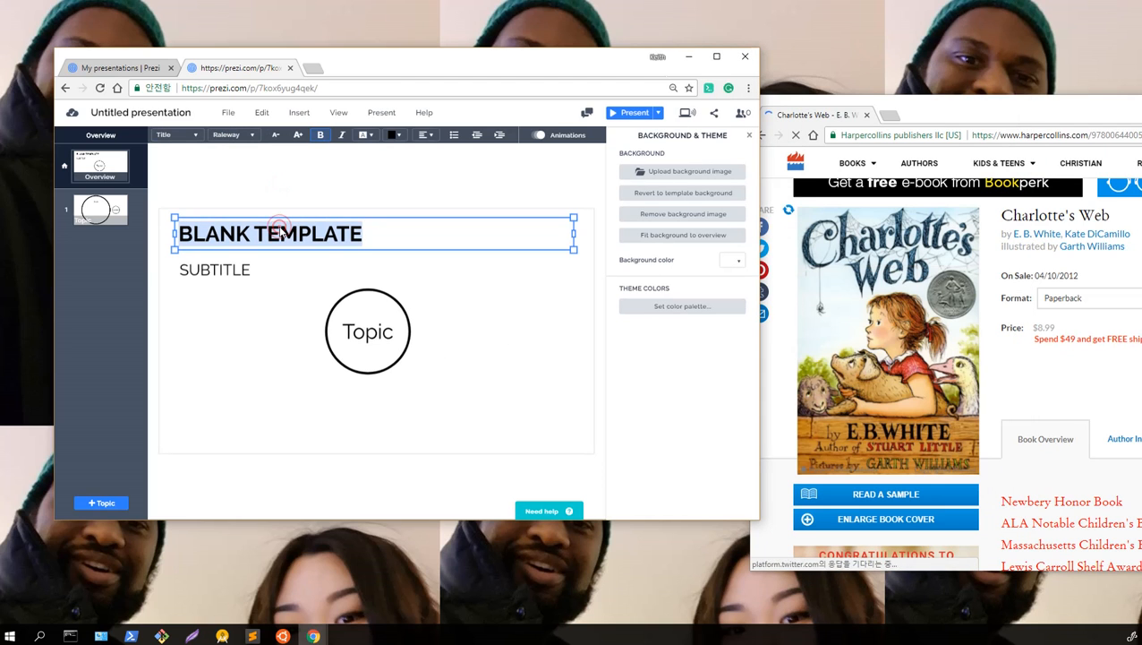
pyautogui.write('C')
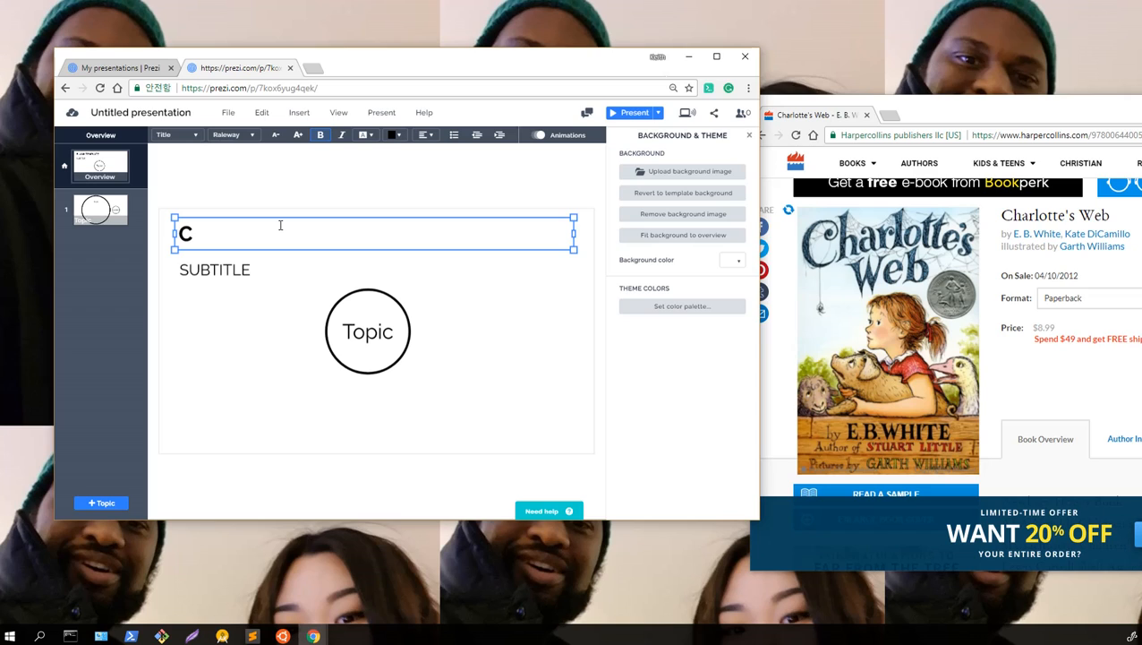
pyautogui.write('ha')
pyautogui.write('ro')
pyautogui.write('lo')
pyautogui.write('tt')
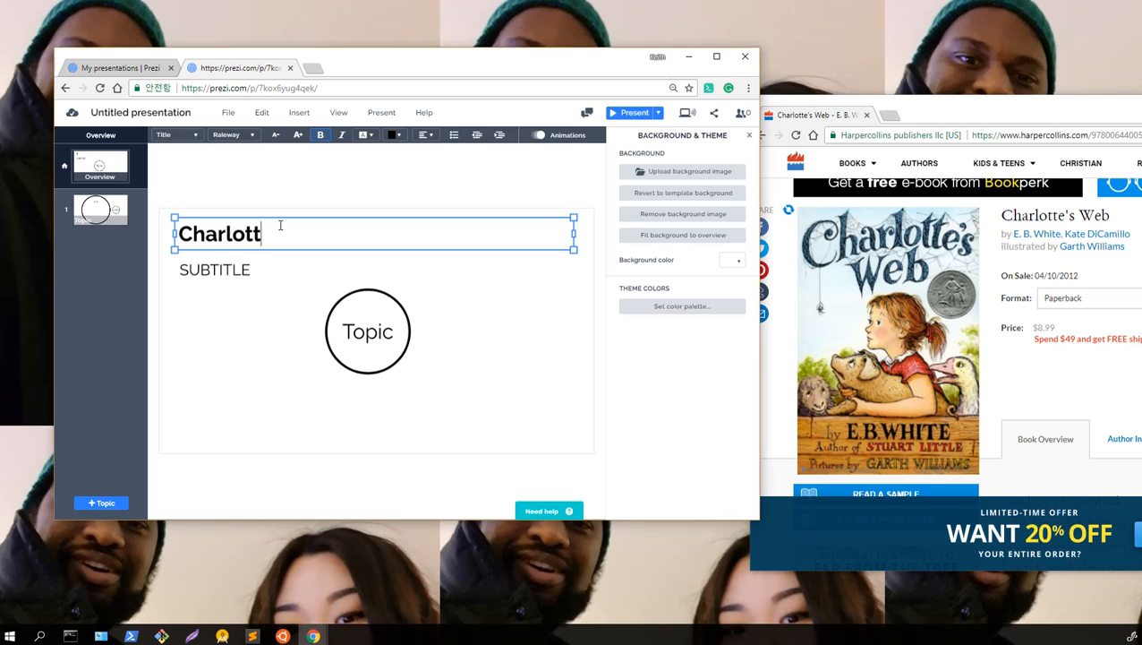
pyautogui.write("e's Web")
# - Replace the SUBTITLE text under the Charlotte's Web title with E.B White
pyautogui.click(236, 275)
pyautogui.click(234, 275)
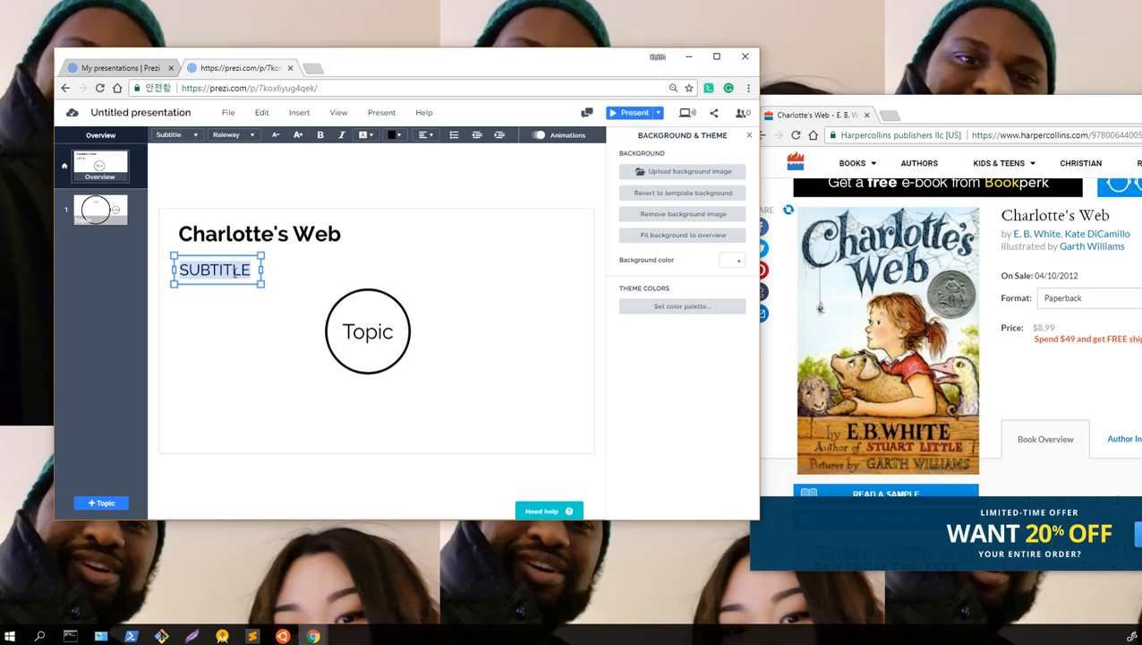
pyautogui.write('E.B ')
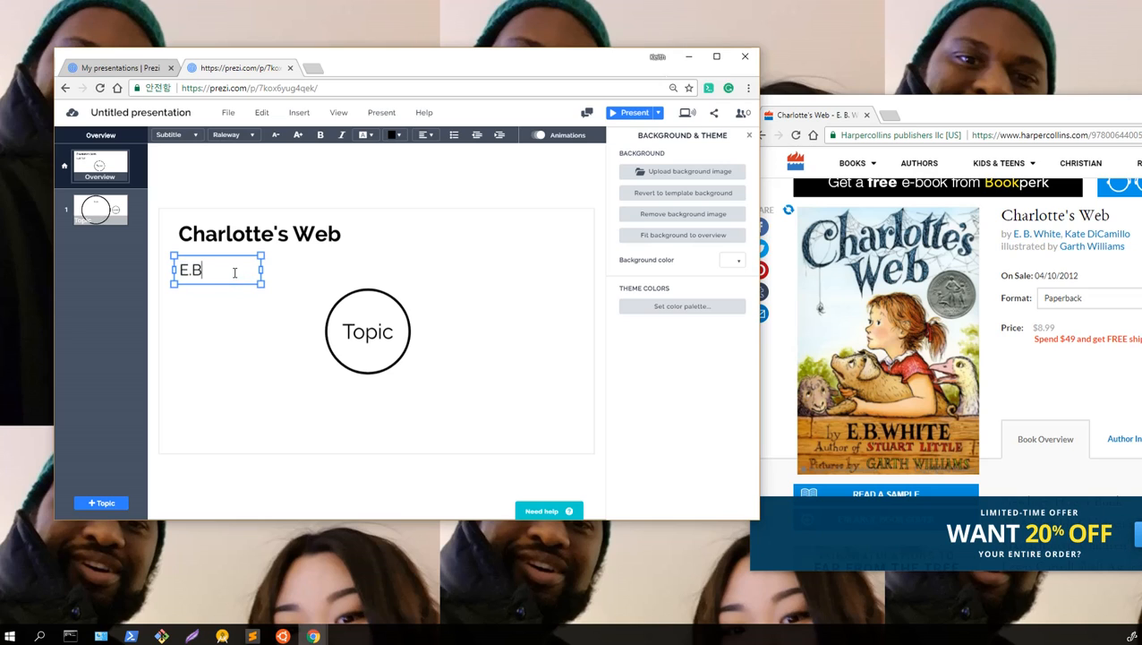
pyautogui.write('White')
# - Shrink the Topic circle on the overview to just over half its size and look briefly inside the topic
pyautogui.click(335, 362)
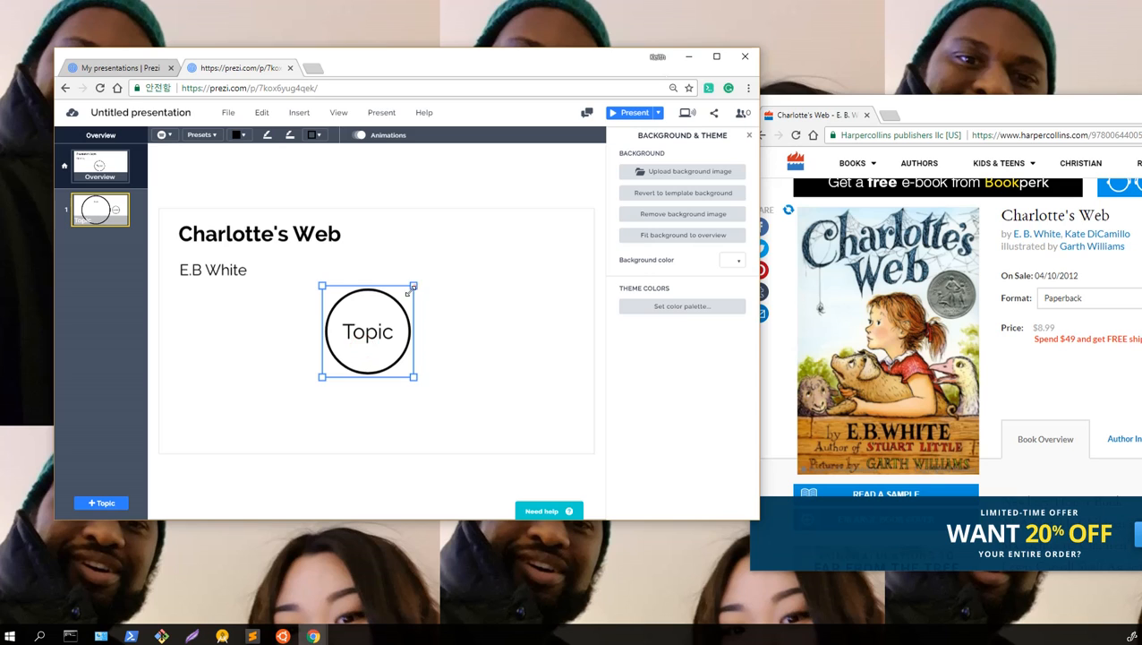
pyautogui.moveTo(411, 288); pyautogui.dragTo(376, 323)
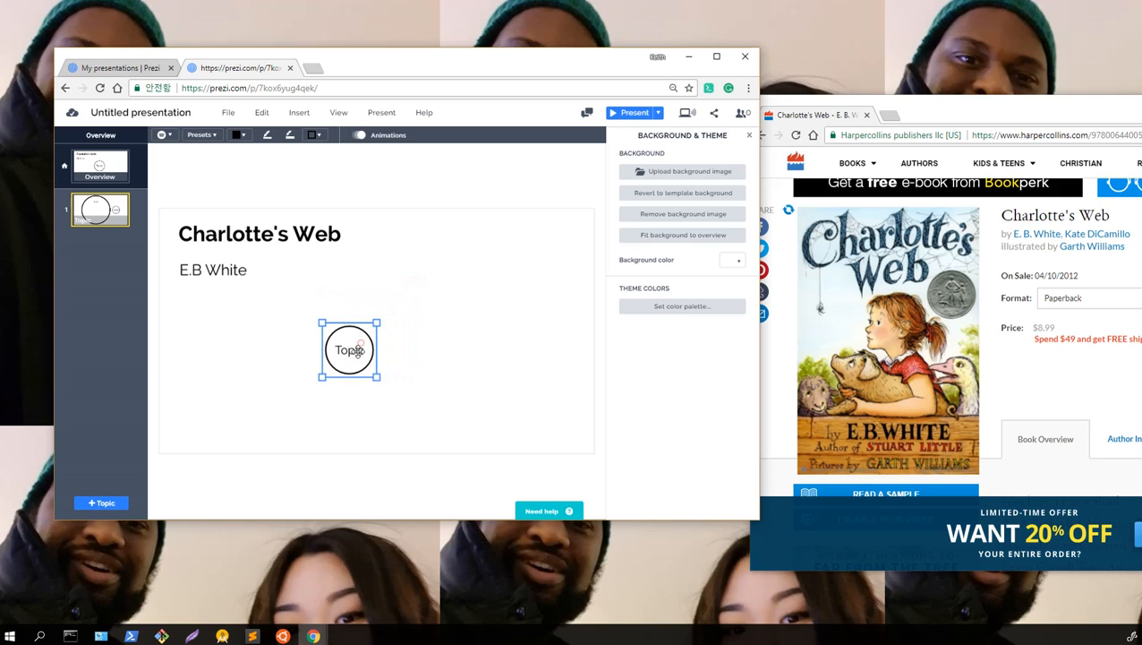
pyautogui.click(348, 349)
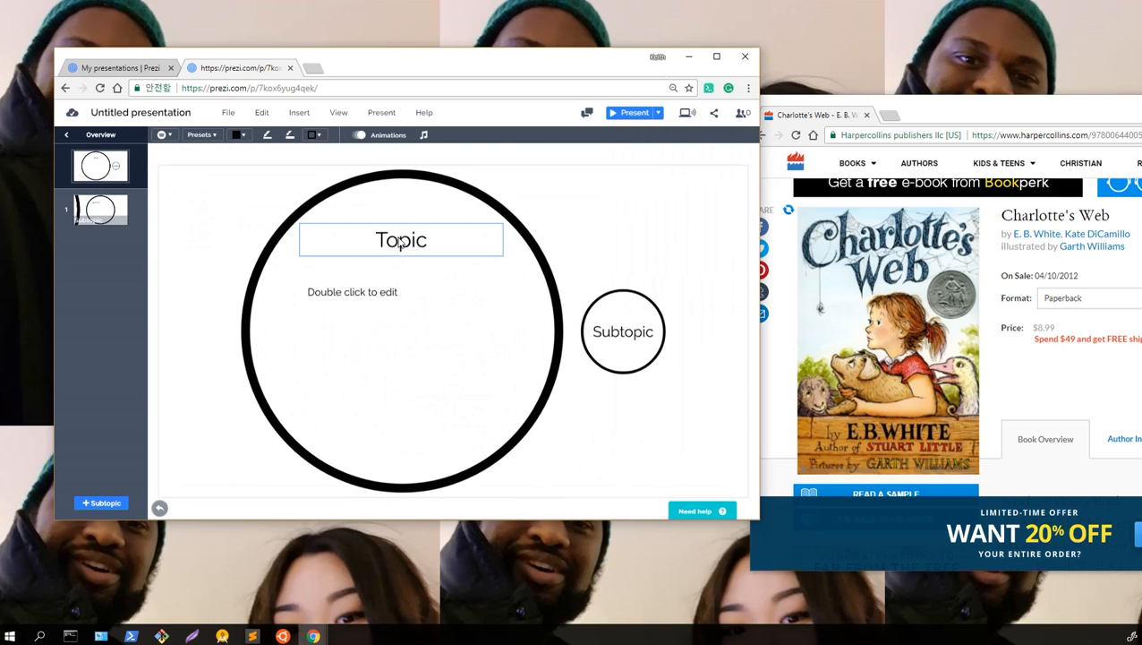
pyautogui.click(400, 243)
pyautogui.click(375, 252)
pyautogui.click(86, 164)
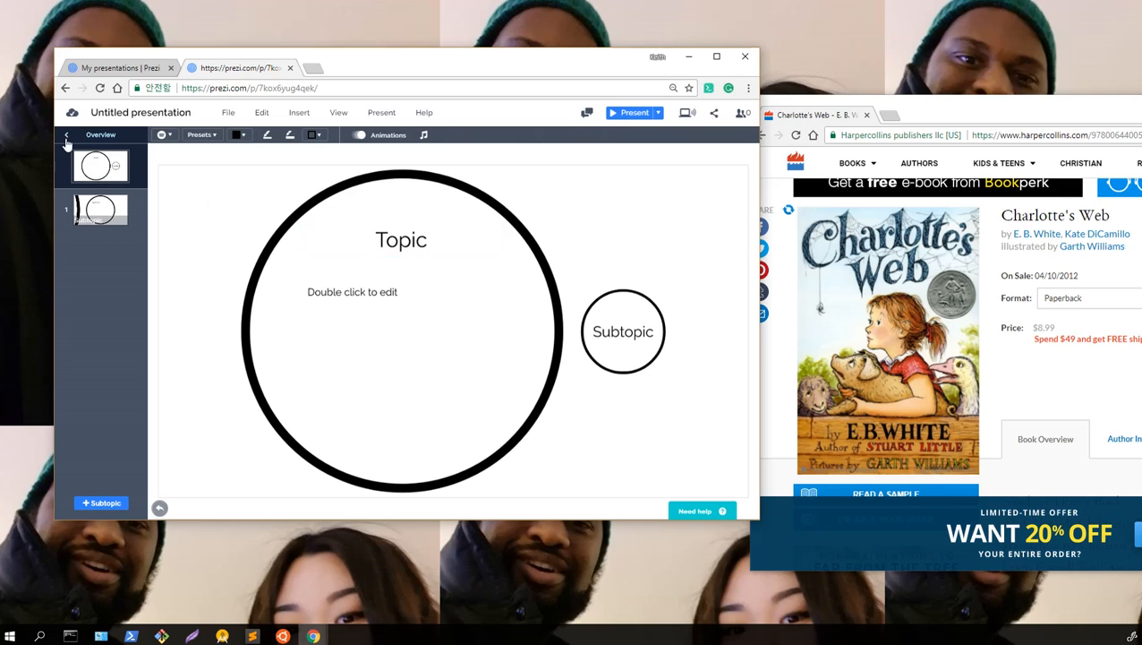
# - Open the Topic circle from the overview and replace its heading with Introduction
pyautogui.click(413, 356)
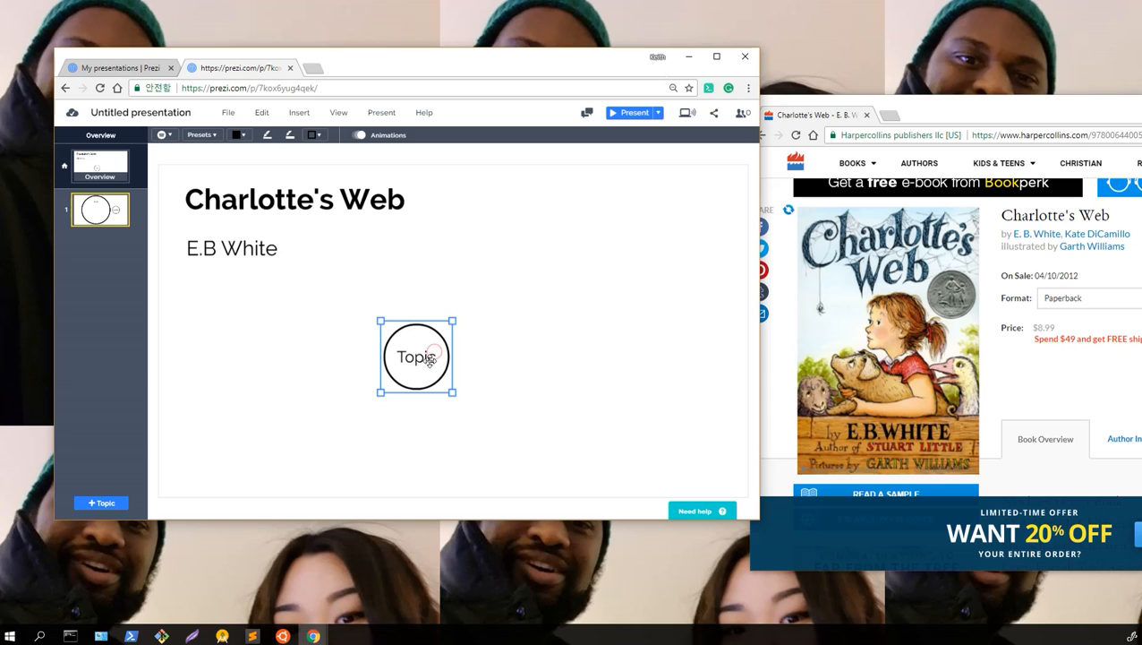
pyautogui.rightClick(423, 360)
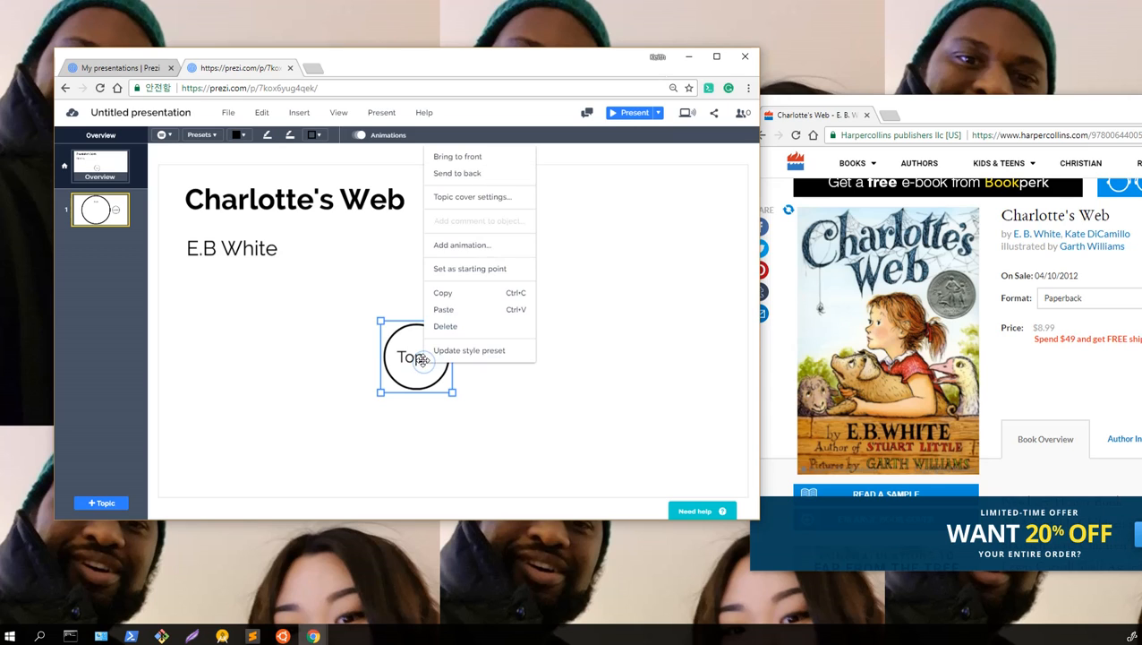
pyautogui.click(414, 357)
pyautogui.doubleClick(392, 238)
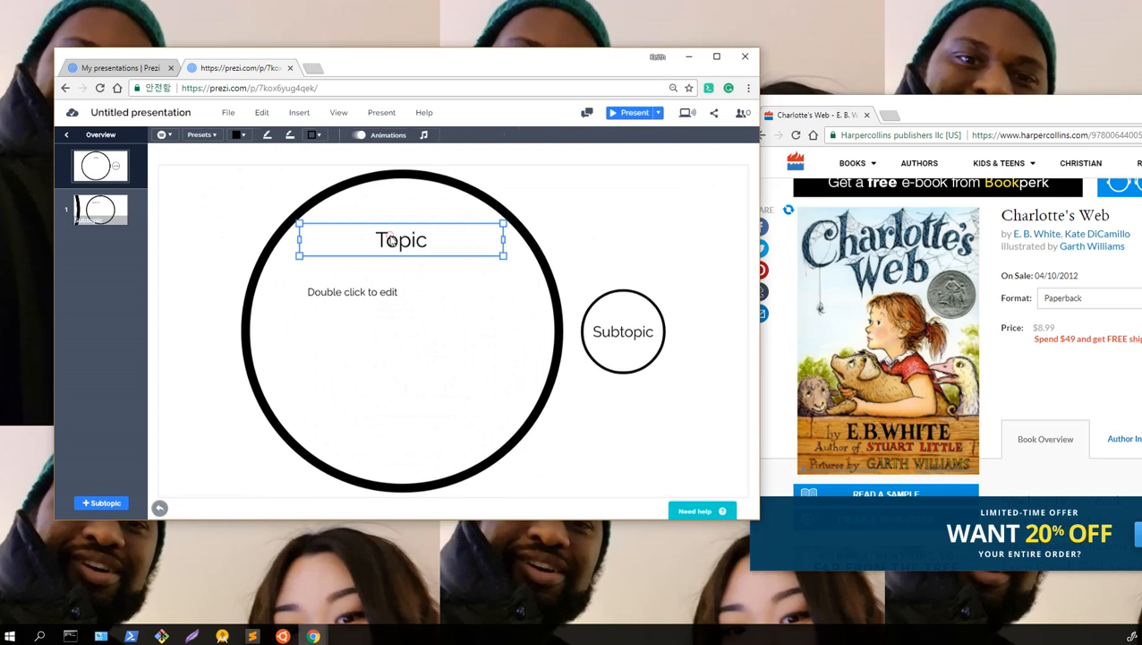
pyautogui.write('In')
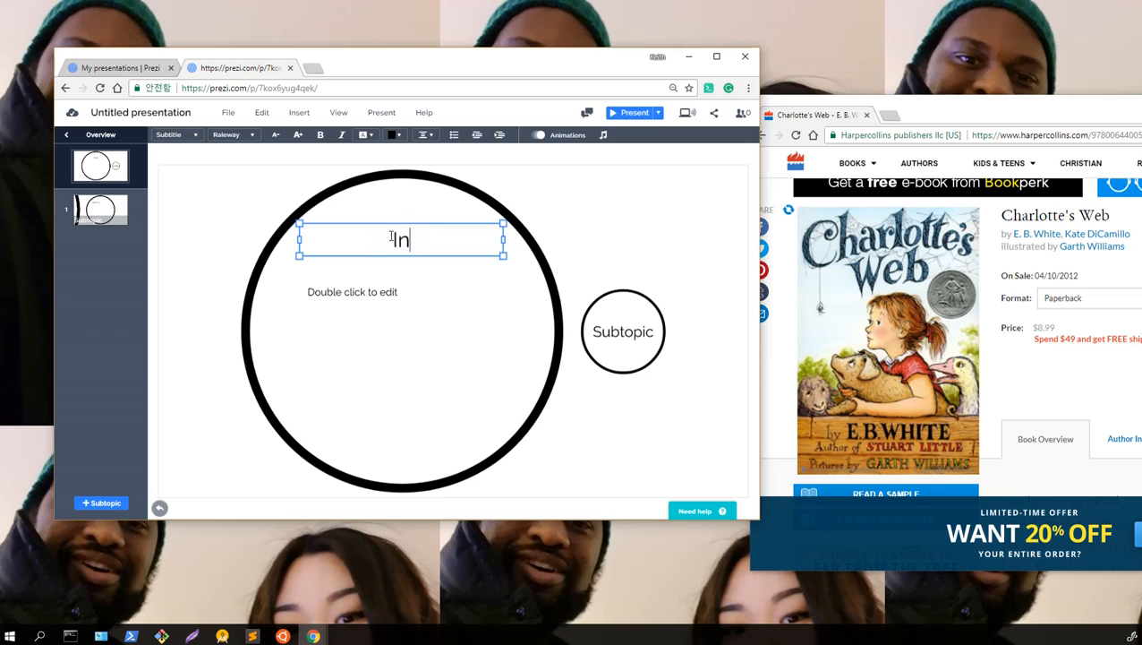
pyautogui.write('troduction')
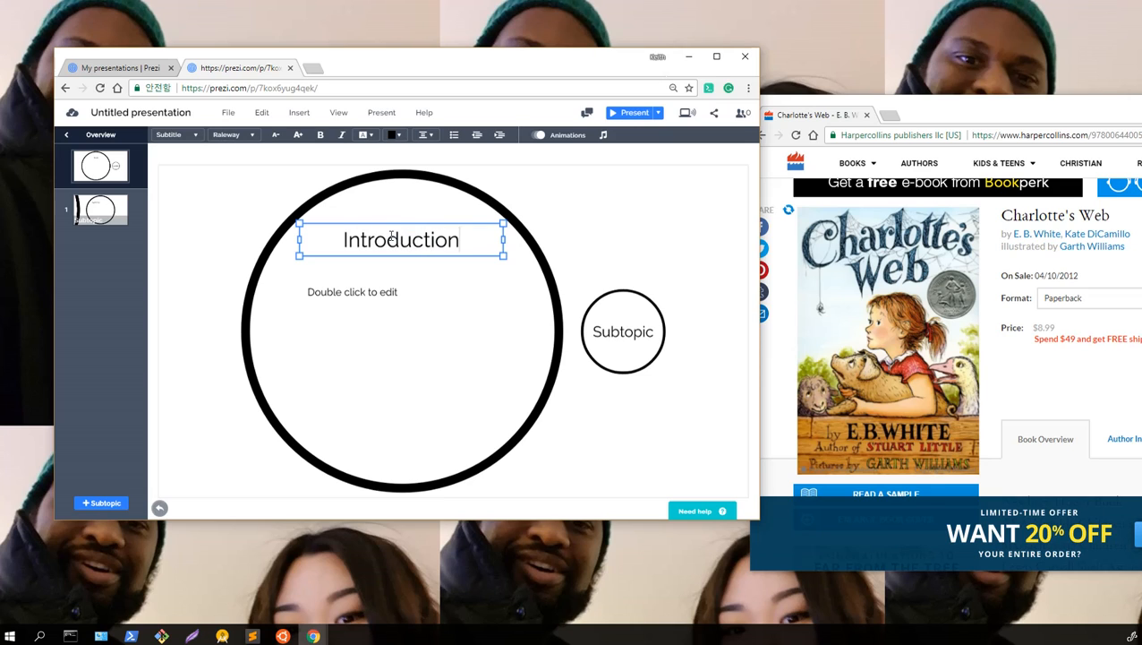
# - Return to the overview and shrink the Introduction circle slightly more
pyautogui.click(115, 172)
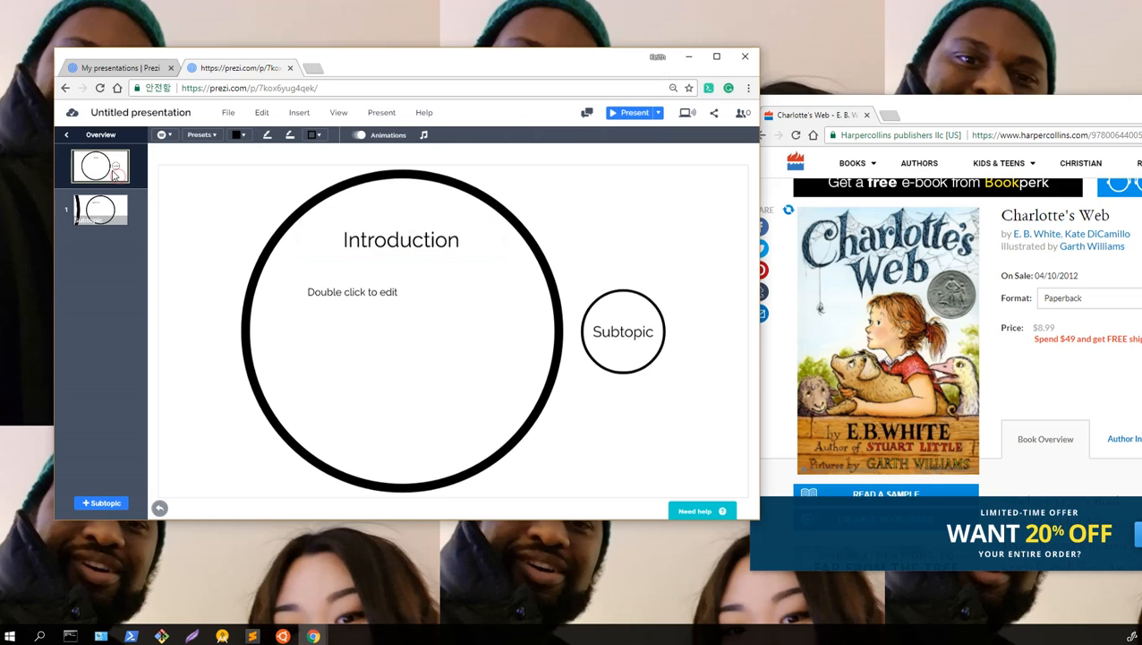
pyautogui.click(70, 135)
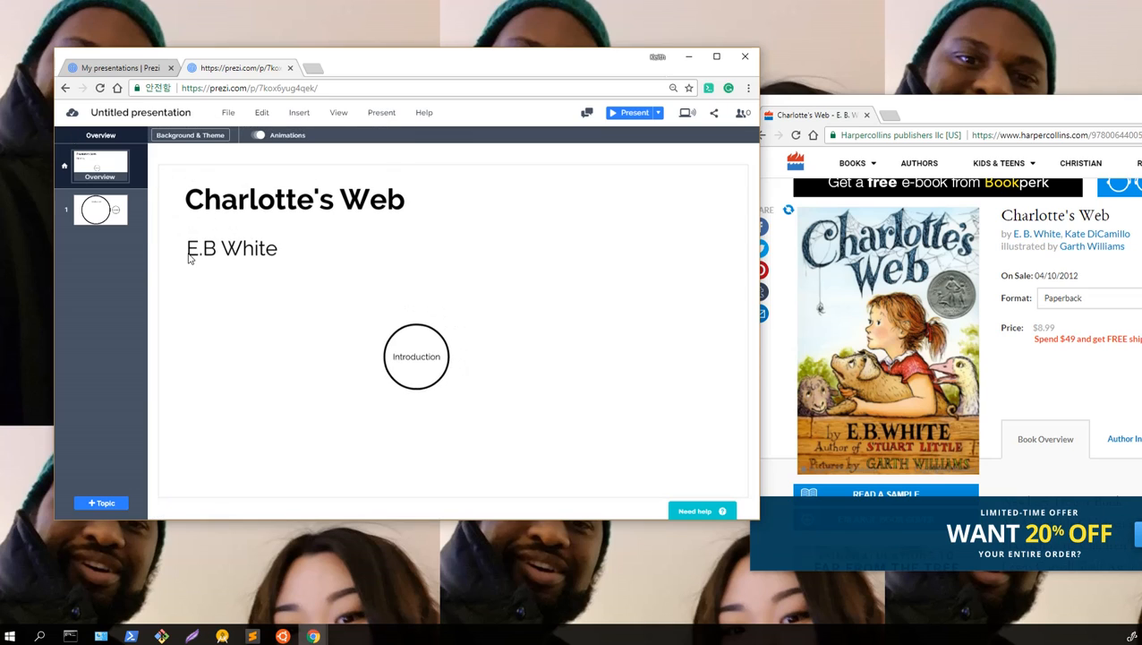
pyautogui.click(393, 342)
pyautogui.moveTo(377, 317); pyautogui.dragTo(445, 365)
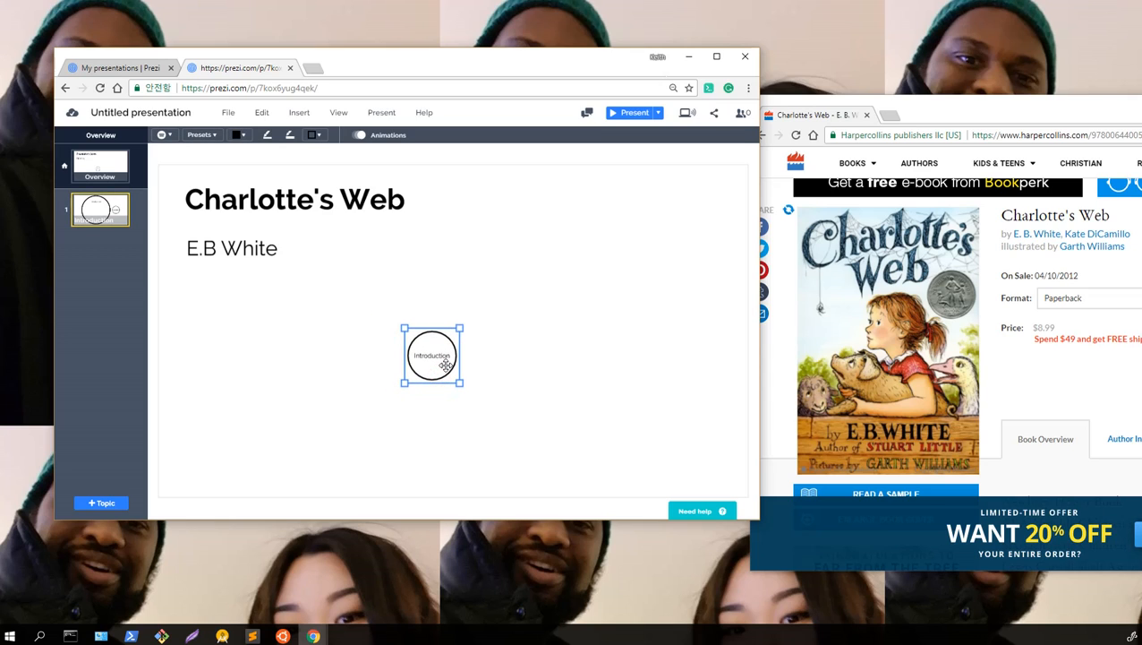
# - Open the subtopic inside Introduction and change its heading to "About the Author."
pyautogui.click(433, 365)
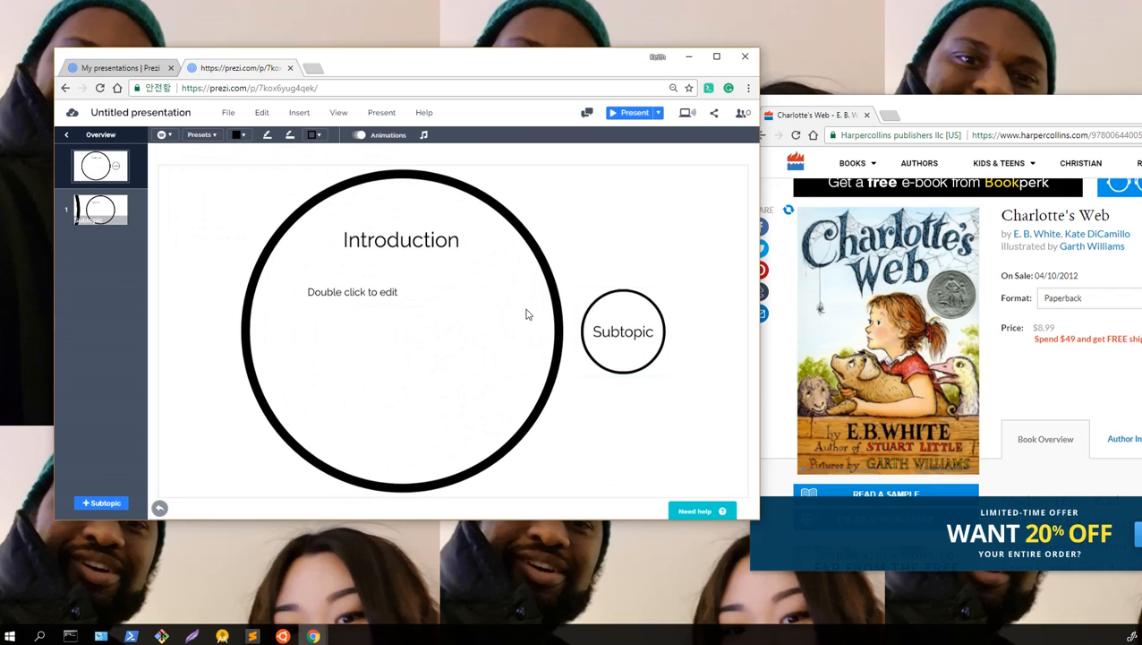
pyautogui.click(637, 342)
pyautogui.click(637, 342)
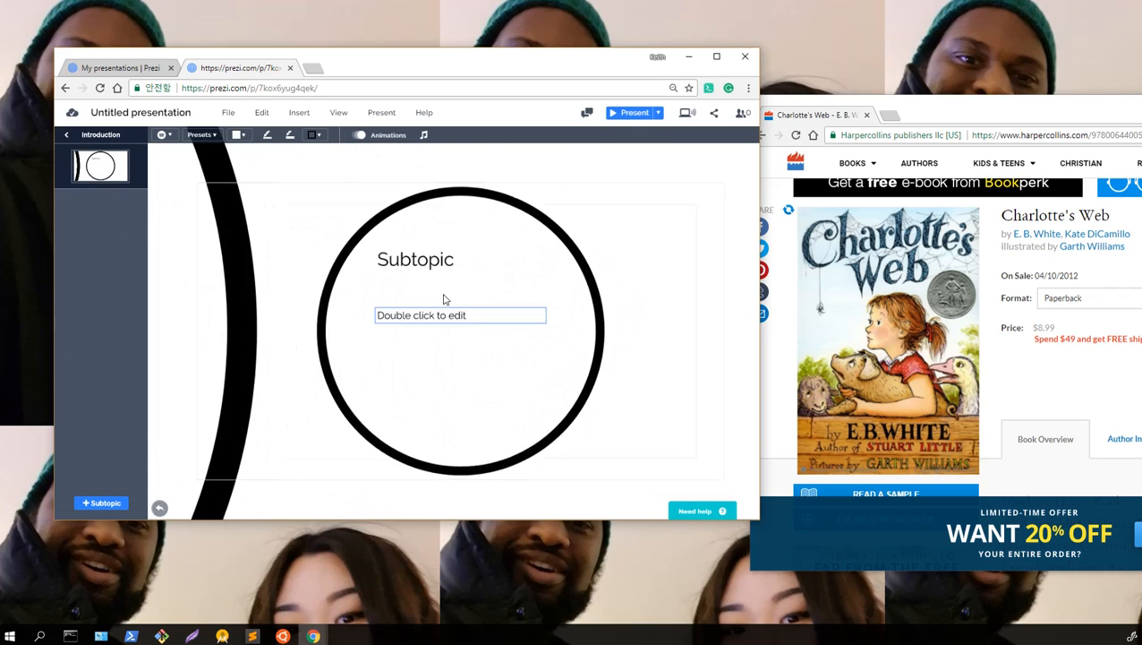
pyautogui.click(425, 257)
pyautogui.doubleClick(425, 254)
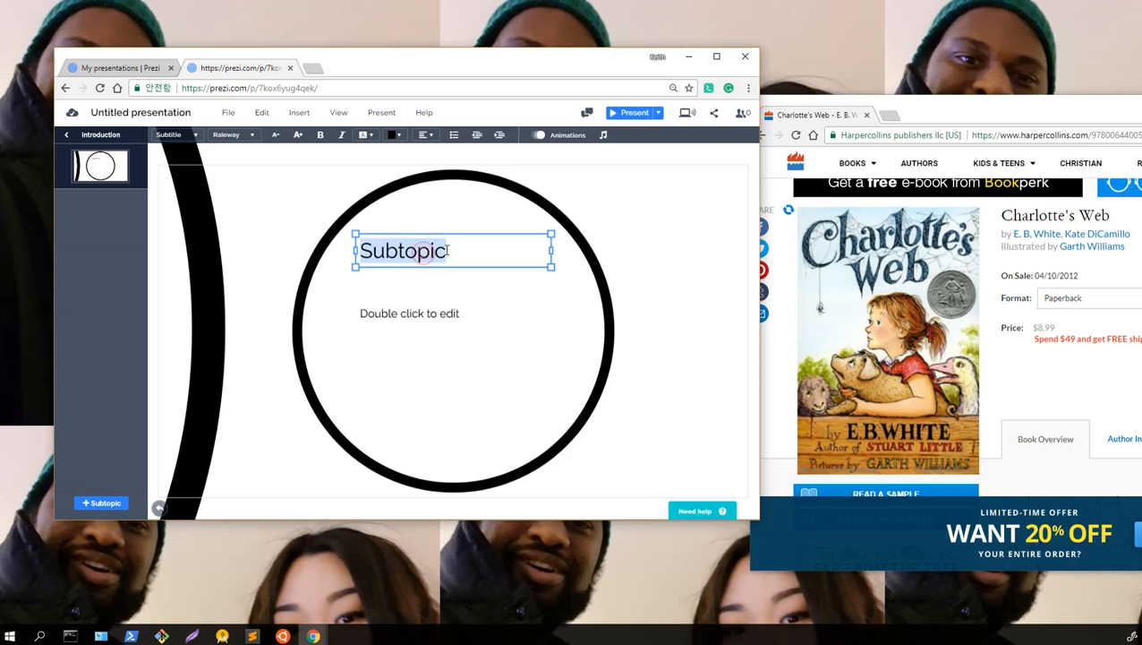
pyautogui.write('About the Author.')
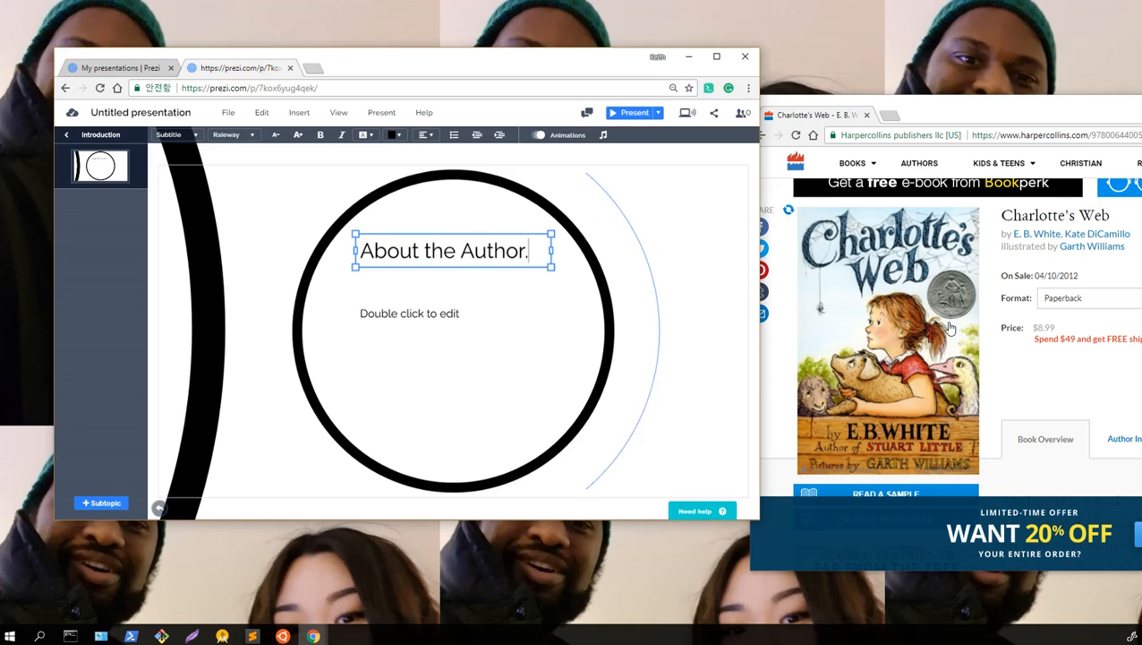
# - Copy the bold first paragraph under About the Book, starting "This beloved book by E. B. White", from the HarperCollins page
pyautogui.click(1045, 382)
pyautogui.scroll(-3, 1046, 383)
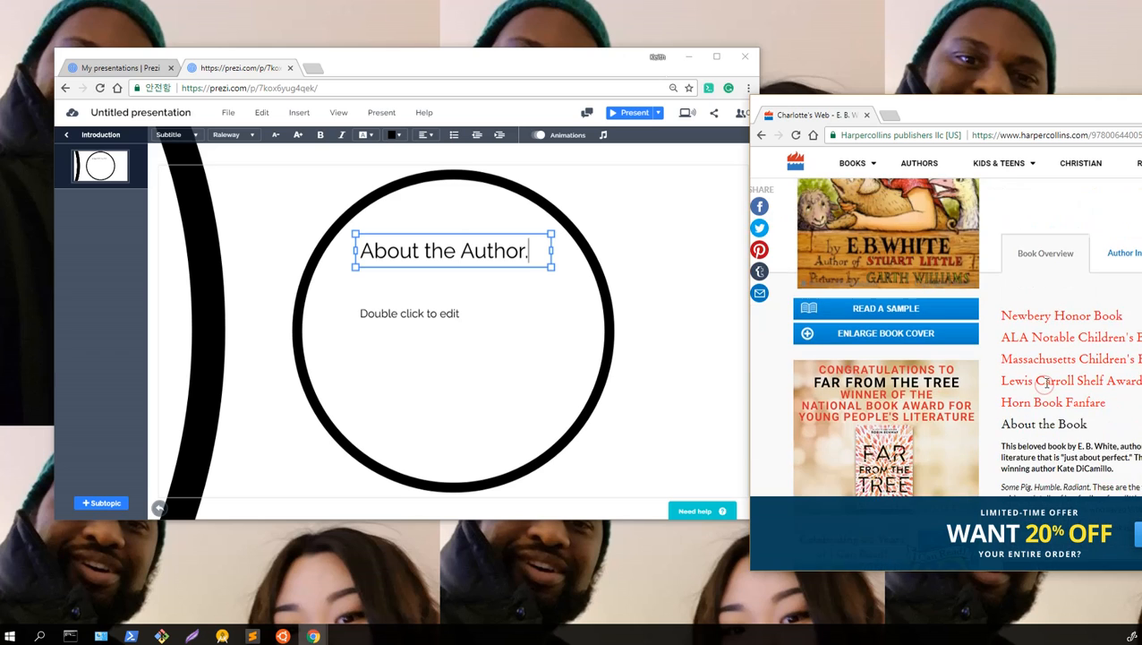
pyautogui.scroll(-2, 1045, 382)
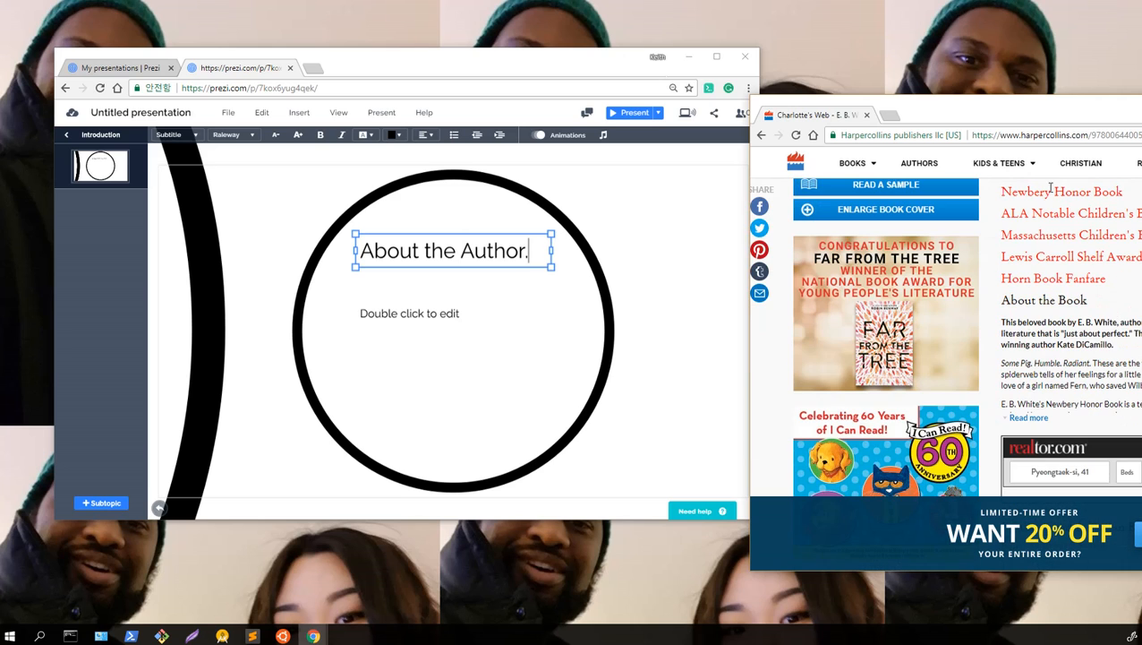
pyautogui.moveTo(1041, 120); pyautogui.dragTo(802, 126)
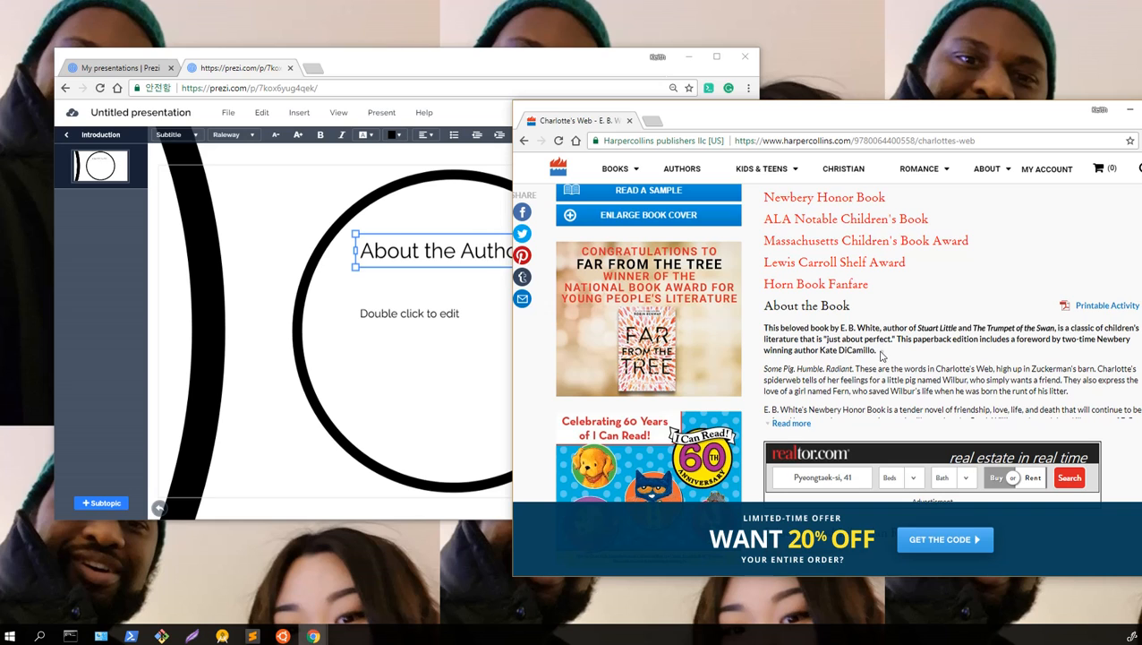
pyautogui.moveTo(882, 355); pyautogui.dragTo(766, 331)
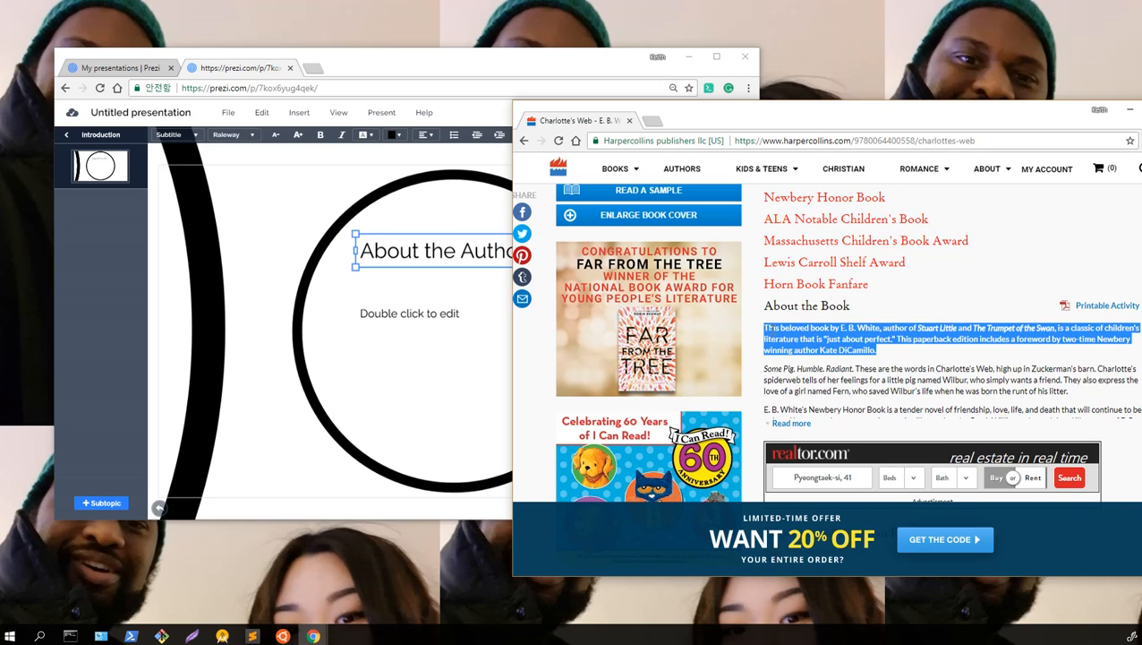
pyautogui.rightClick(771, 329)
pyautogui.click(777, 338)
pyautogui.click(767, 327)
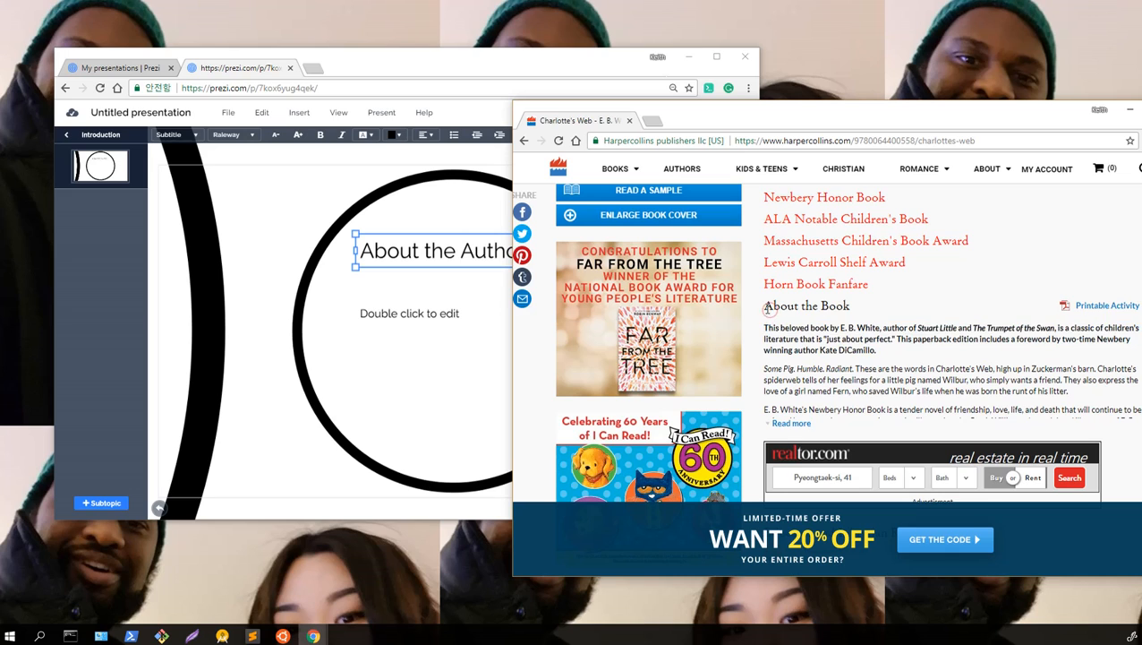
pyautogui.moveTo(767, 324)
pyautogui.mouseDown()
pyautogui.moveTo(860, 360)
pyautogui.moveTo(898, 360)
pyautogui.moveTo(756, 330)
pyautogui.moveTo(766, 329)
pyautogui.mouseUp()
pyautogui.rightClick(767, 328)
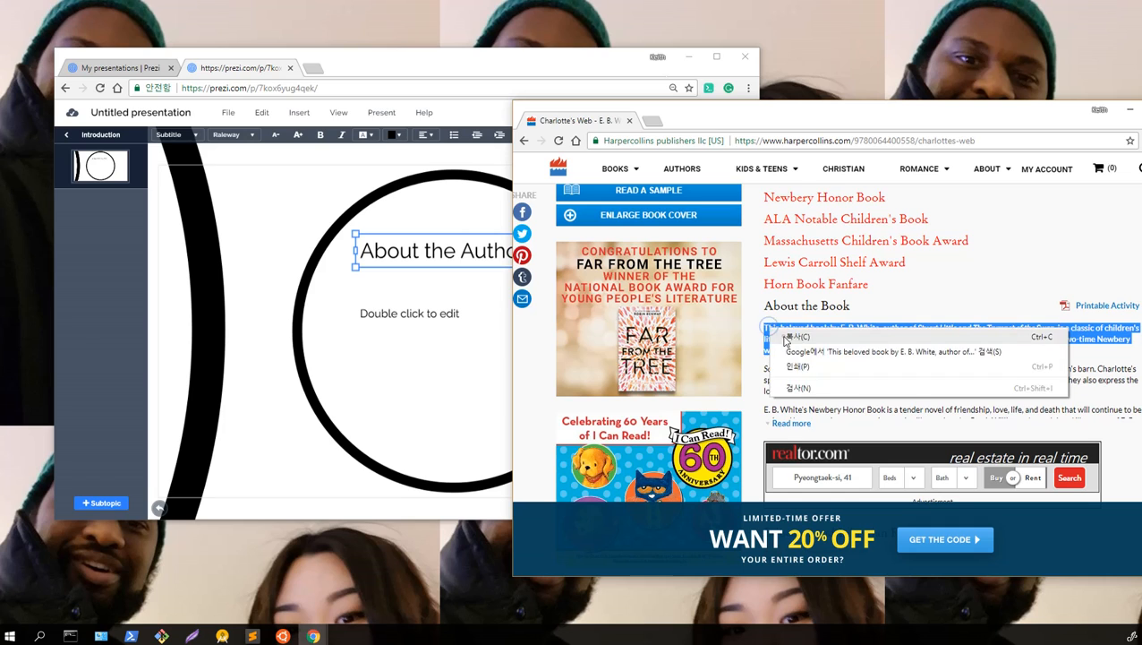
pyautogui.click(779, 340)
# - Paste the copied book paragraph into the body text of the About the Author circle and move it below the heading
pyautogui.click(415, 324)
pyautogui.click(414, 318)
pyautogui.click(413, 314)
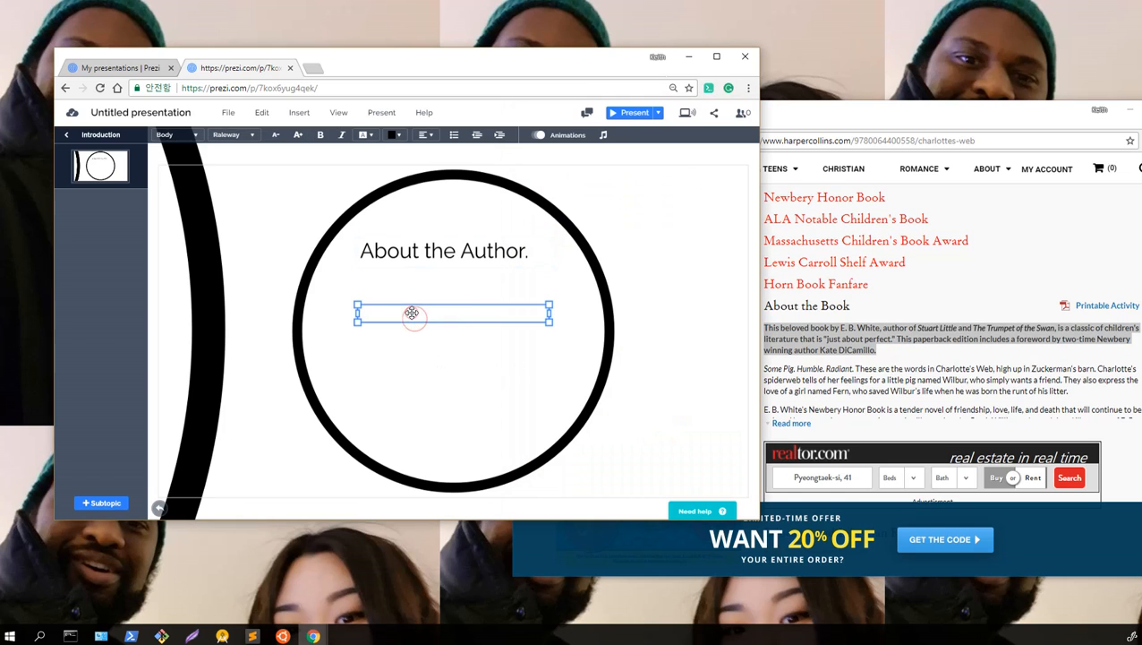
pyautogui.rightClick(412, 314)
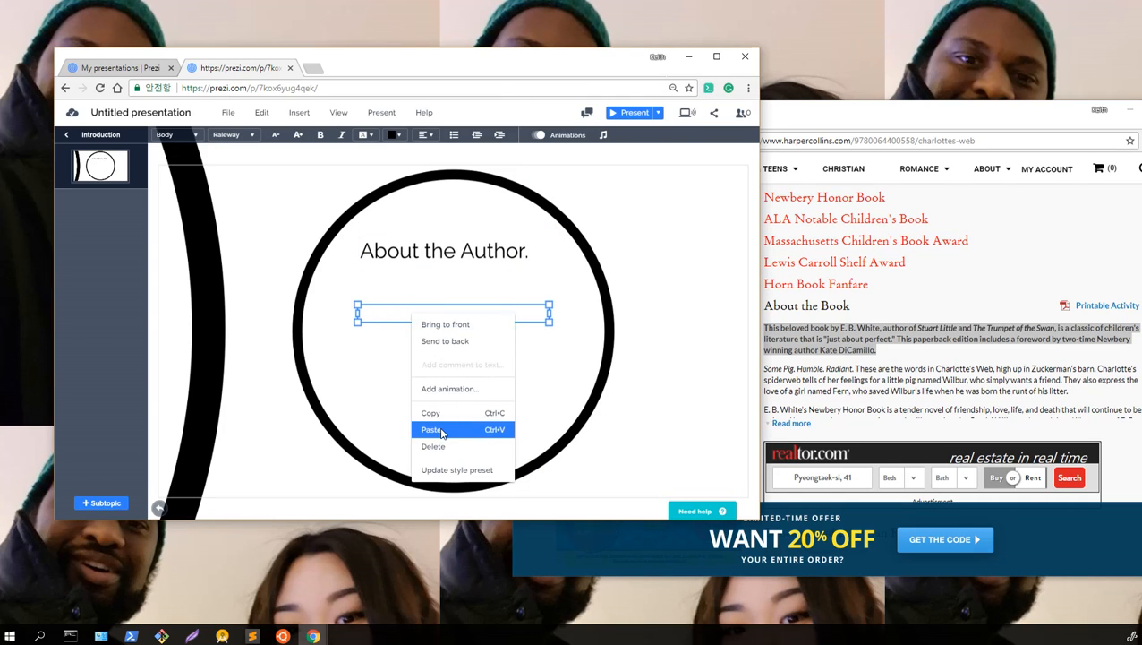
pyautogui.click(433, 429)
pyautogui.click(406, 333)
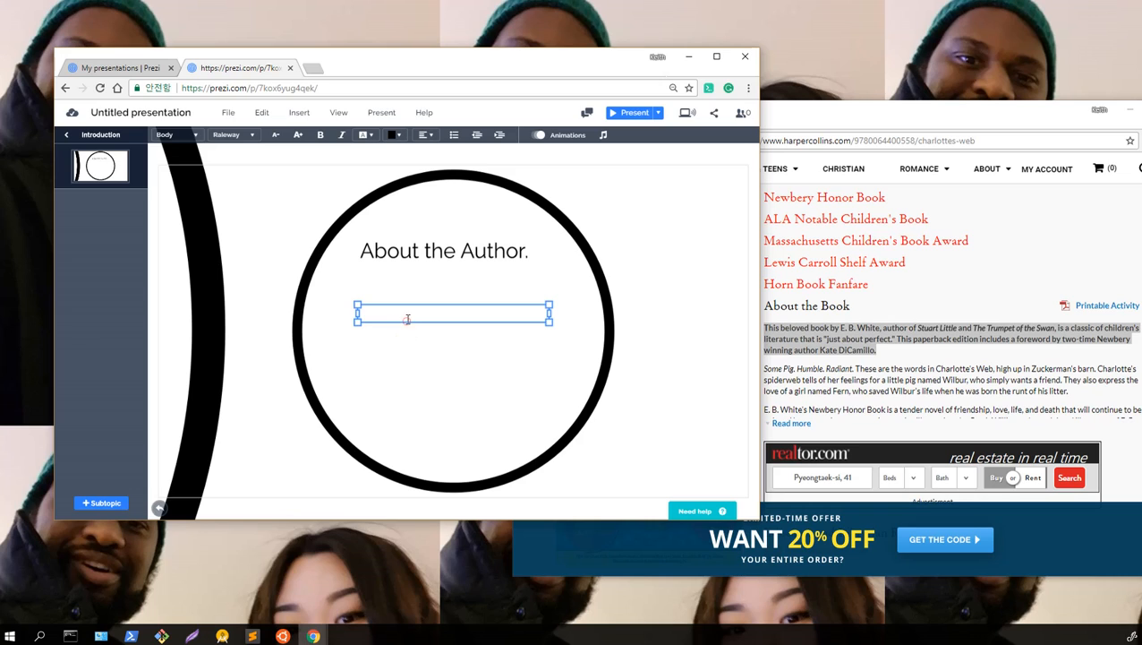
pyautogui.hotkey('ctrl', 'v')
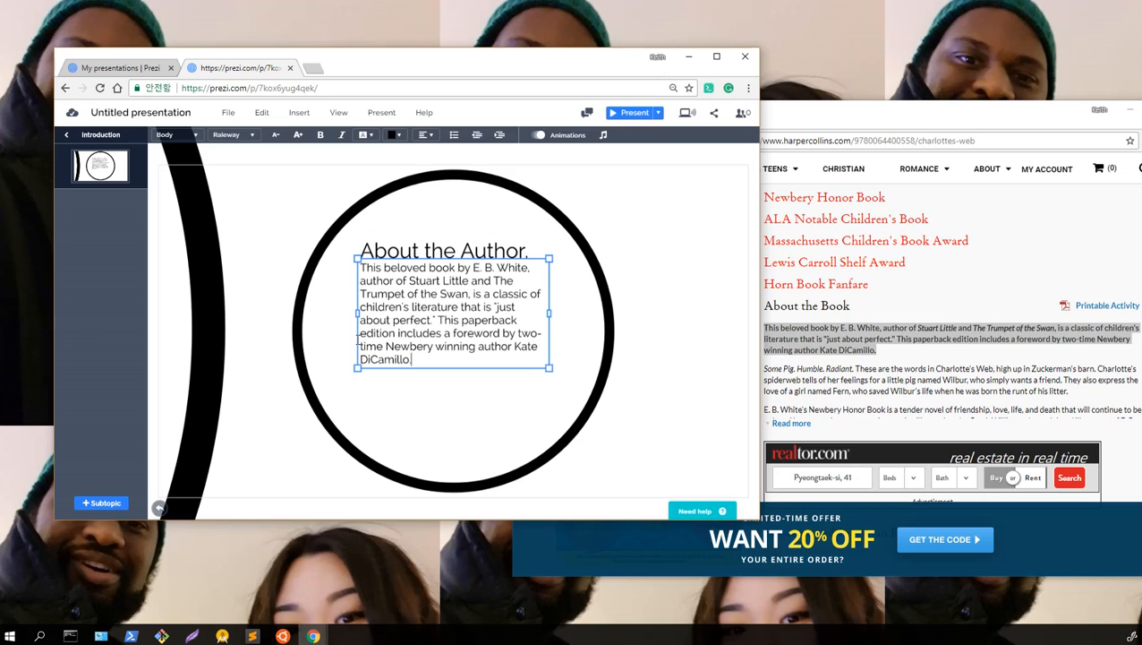
pyautogui.moveTo(378, 370); pyautogui.dragTo(377, 398)
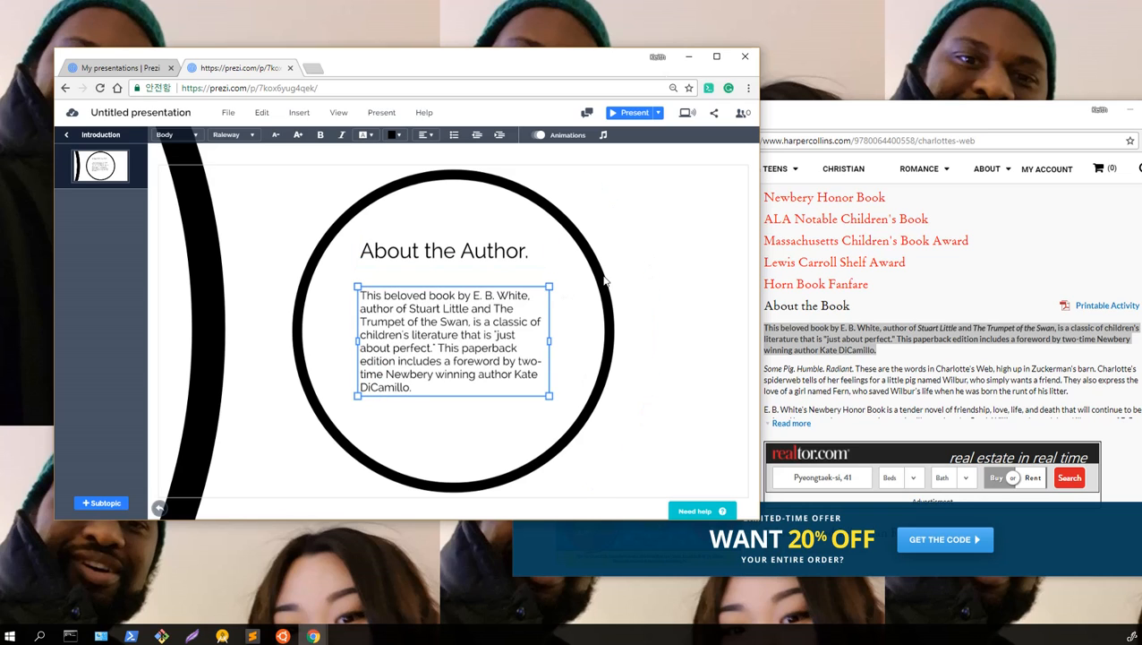
# - Switch to the HarperCollins browser window and run a Google image search for "E. B White" in a new tab
pyautogui.click(909, 119)
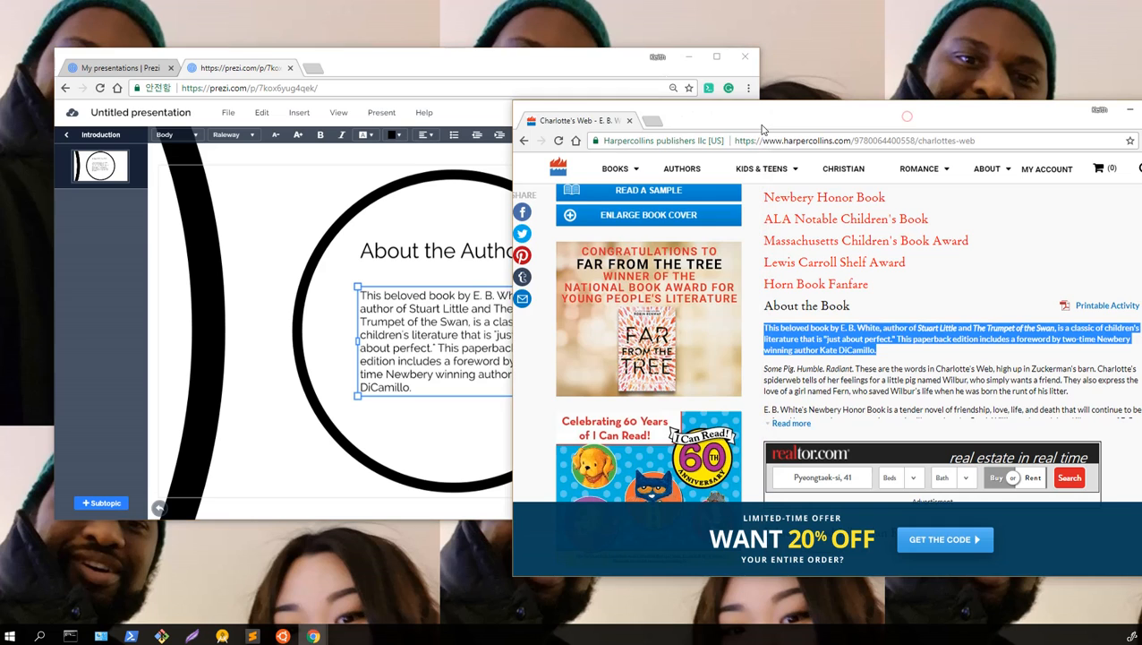
pyautogui.click(658, 121)
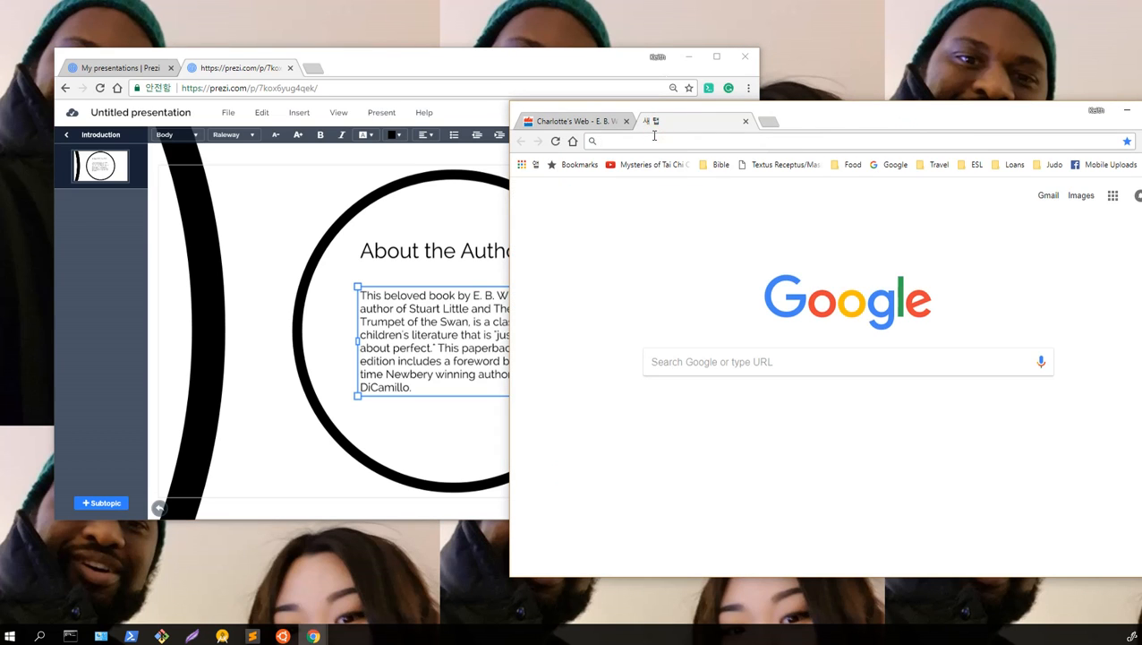
pyautogui.write('D')
pyautogui.press('BackSpace')
pyautogui.press('BackSpace')
pyautogui.write('E.')
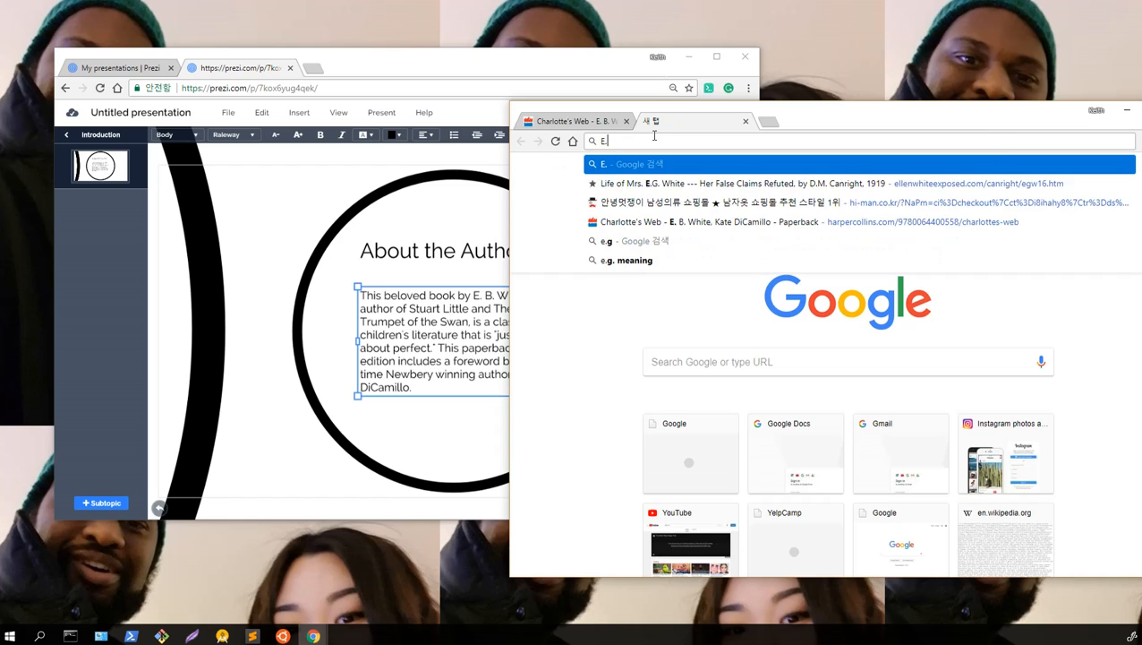
pyautogui.write(' B White')
pyautogui.press('Return')
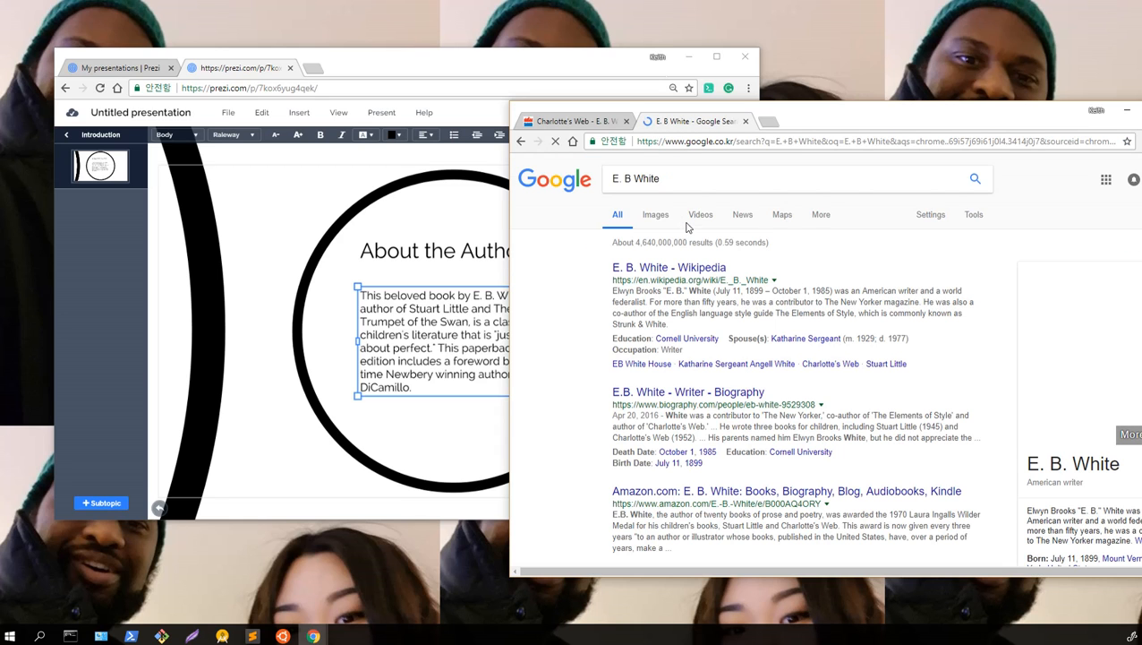
pyautogui.click(662, 215)
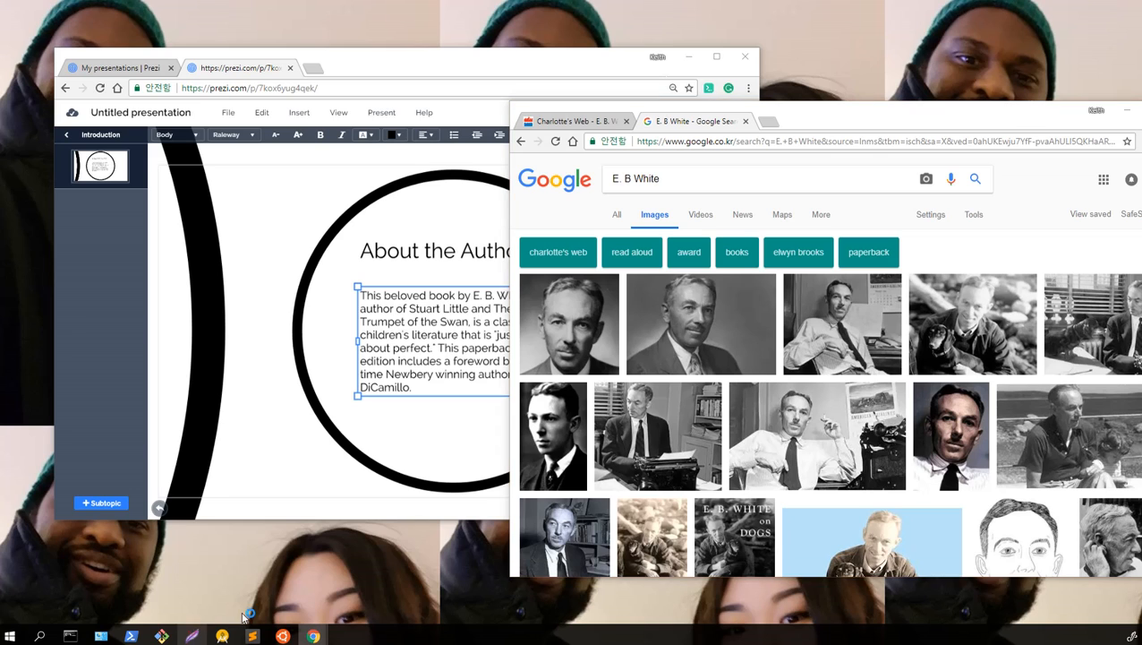
# - Capture a 200x181 screenshot of the photo of the author at his typewriter and save it as author, a JPEG in preziphotos
pyautogui.click(193, 636)
pyautogui.moveTo(519, 272); pyautogui.dragTo(725, 491)
pyautogui.moveTo(517, 272); pyautogui.dragTo(587, 378)
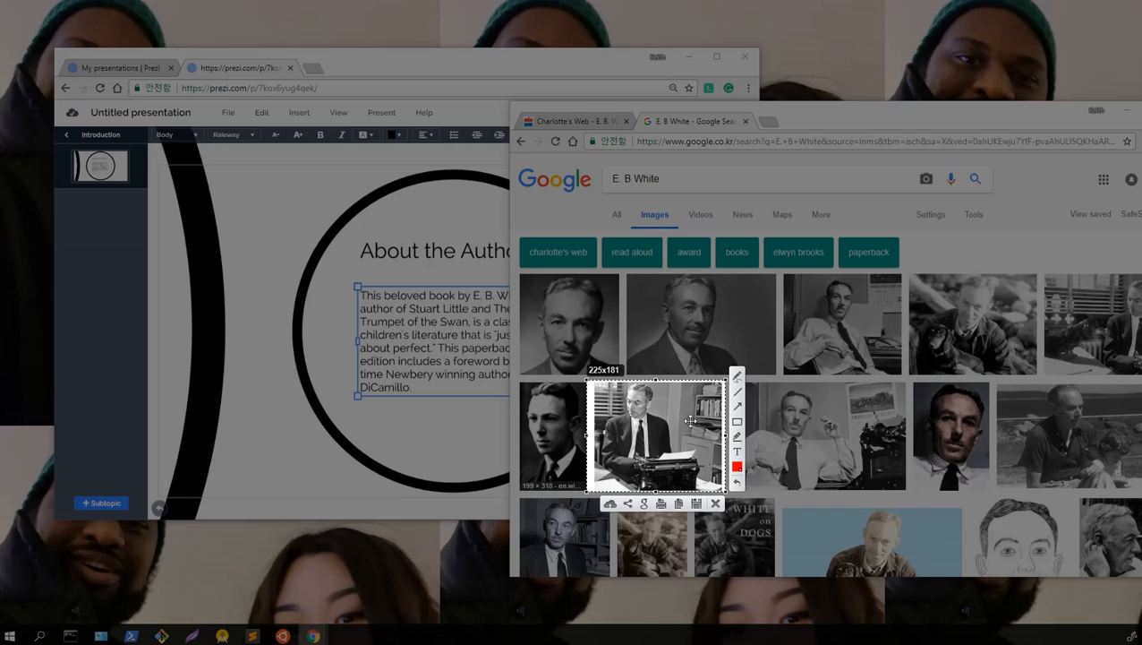
pyautogui.moveTo(726, 435); pyautogui.dragTo(718, 435)
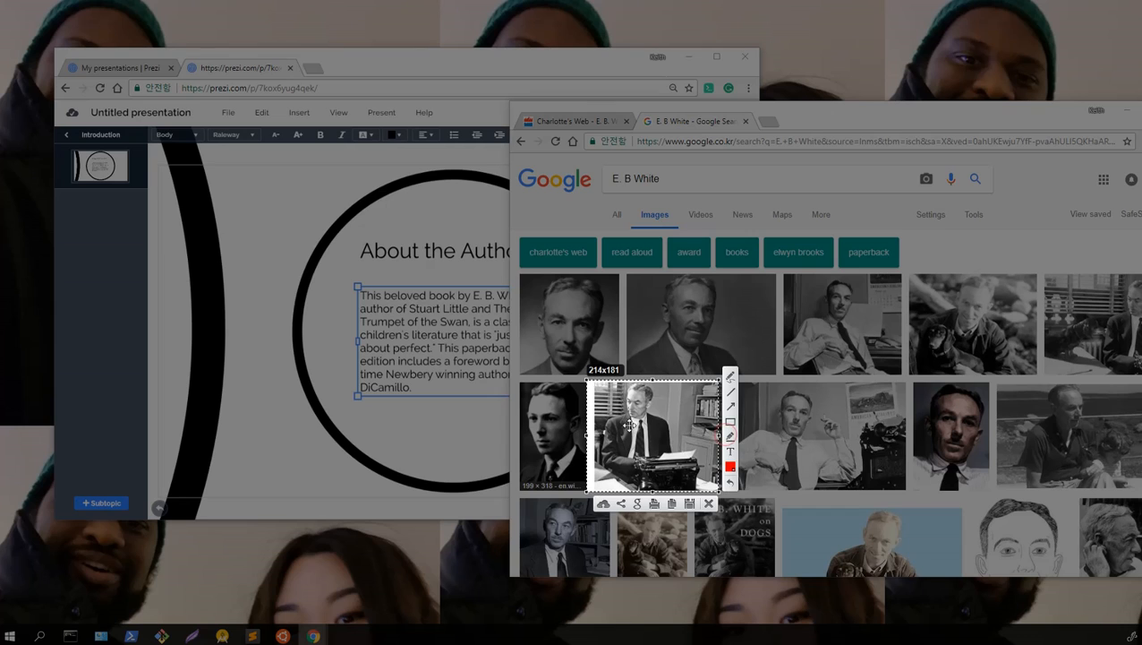
pyautogui.moveTo(586, 435); pyautogui.dragTo(598, 434)
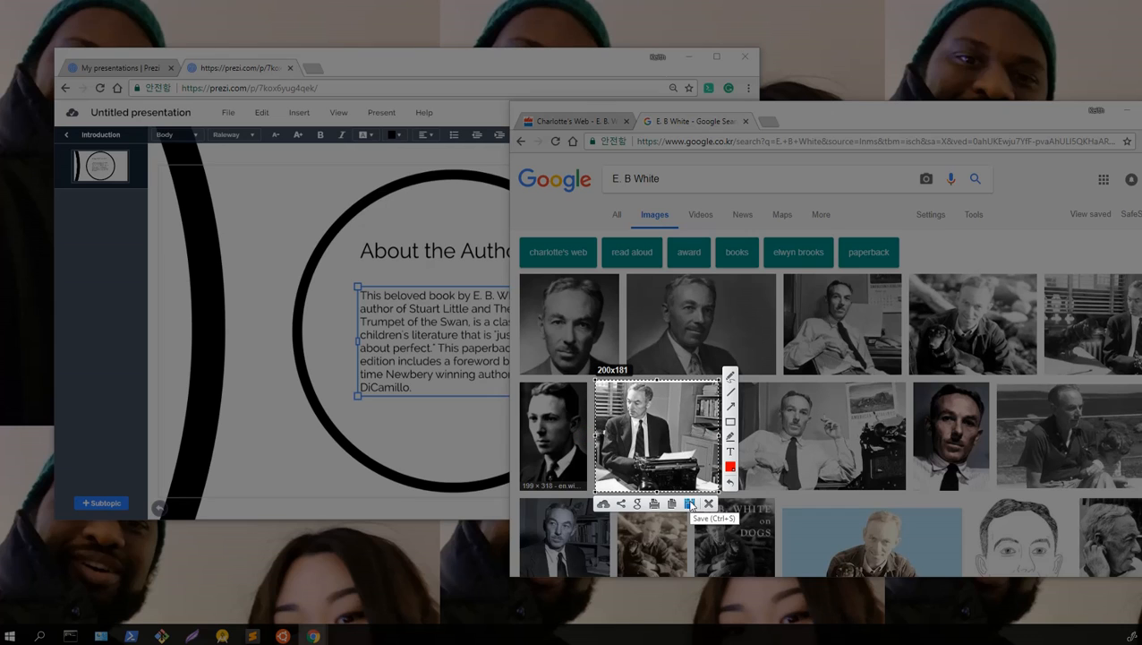
pyautogui.click(691, 504)
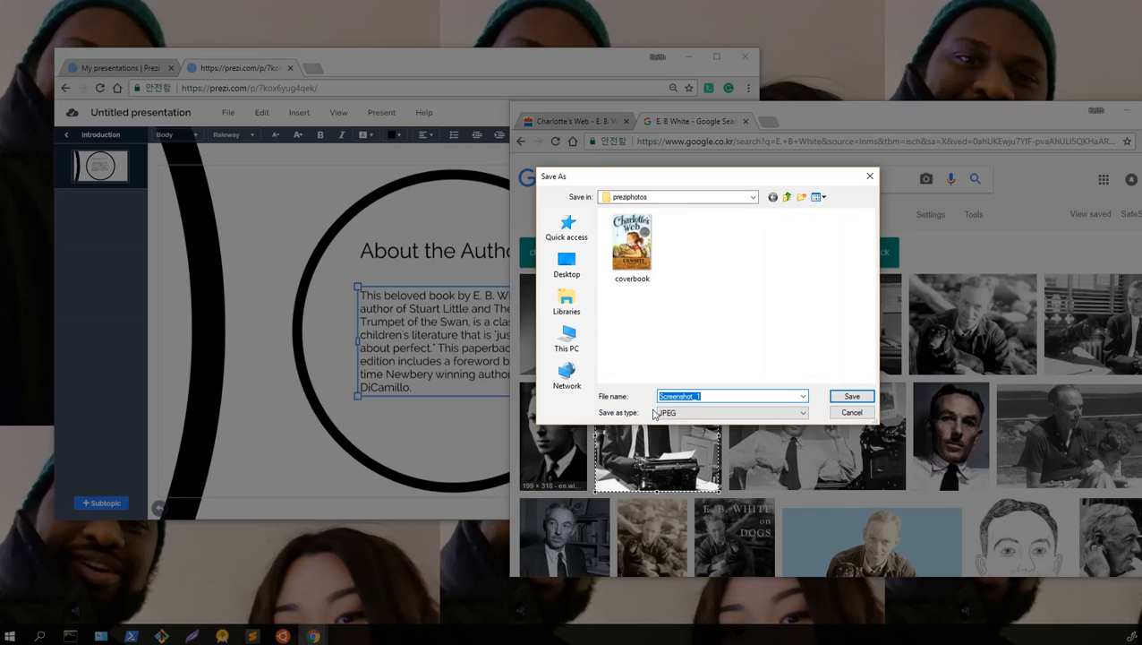
pyautogui.write('E')
pyautogui.press('Return')
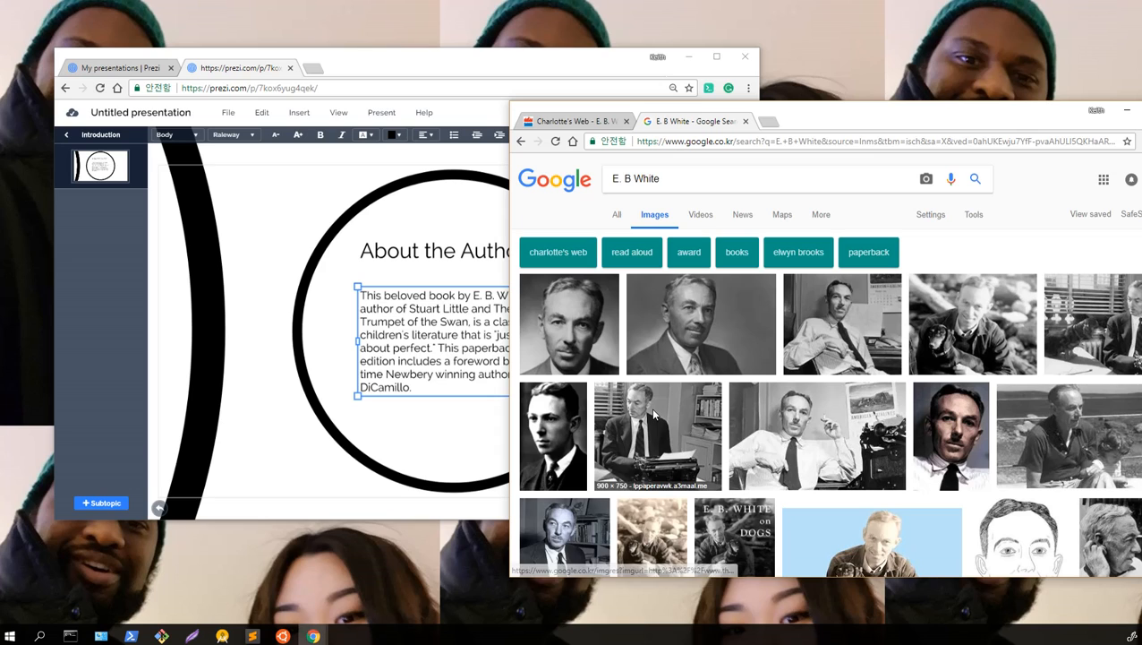
# - Return to the Prezi editor and move the body paragraph toward the left edge of the circle
pyautogui.click(480, 424)
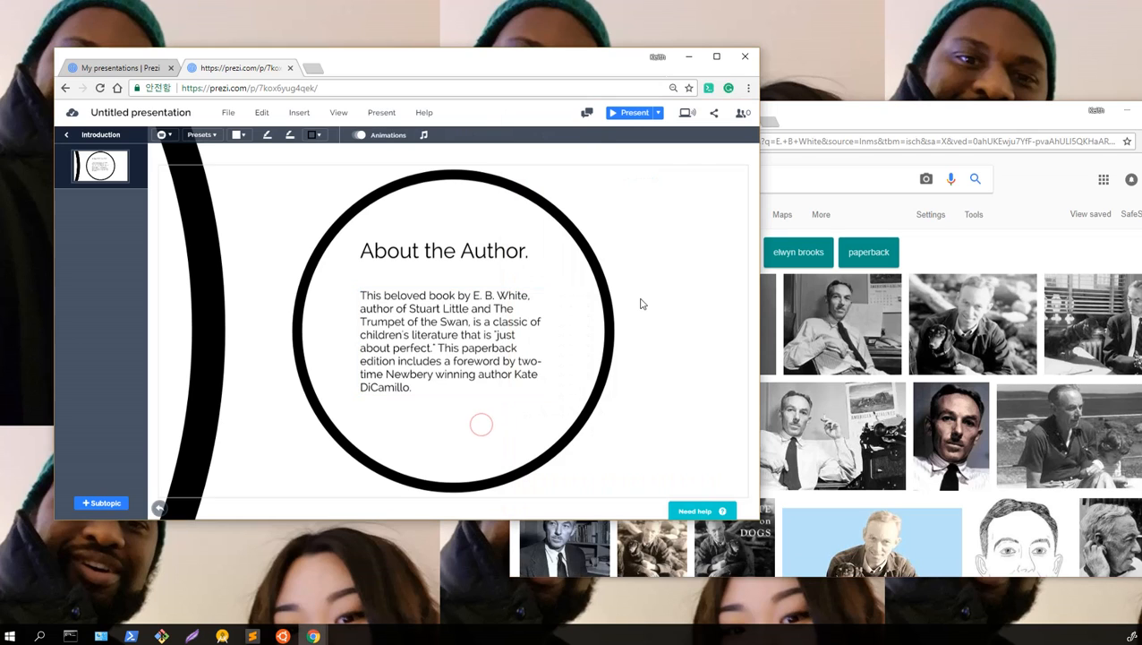
pyautogui.click(519, 313)
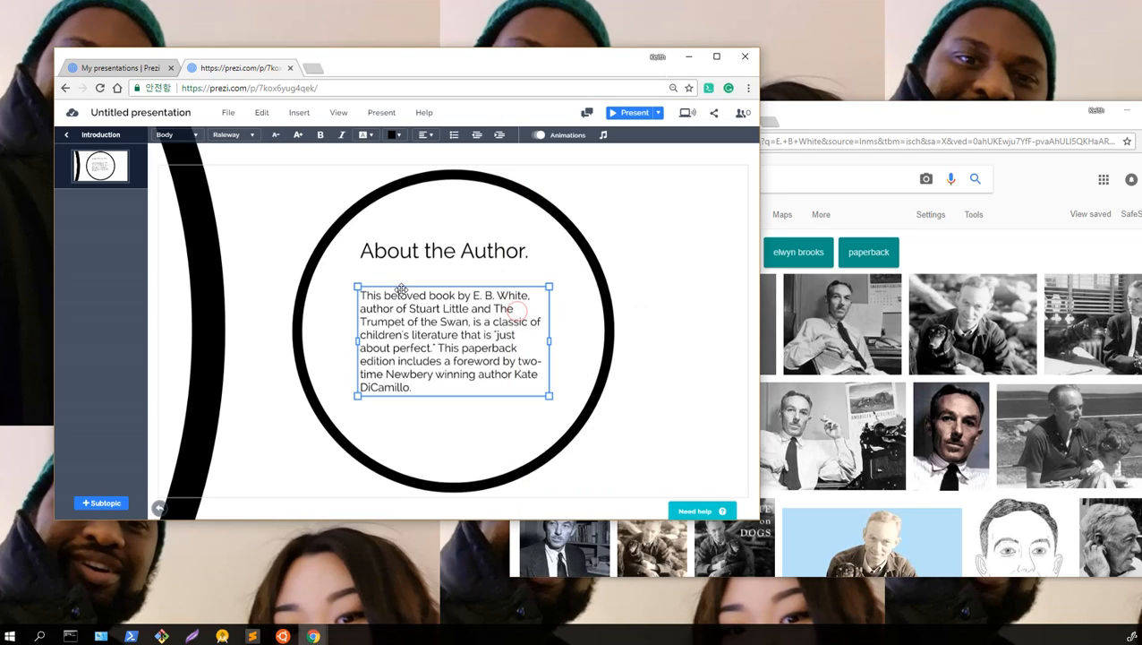
pyautogui.moveTo(401, 289); pyautogui.dragTo(357, 291)
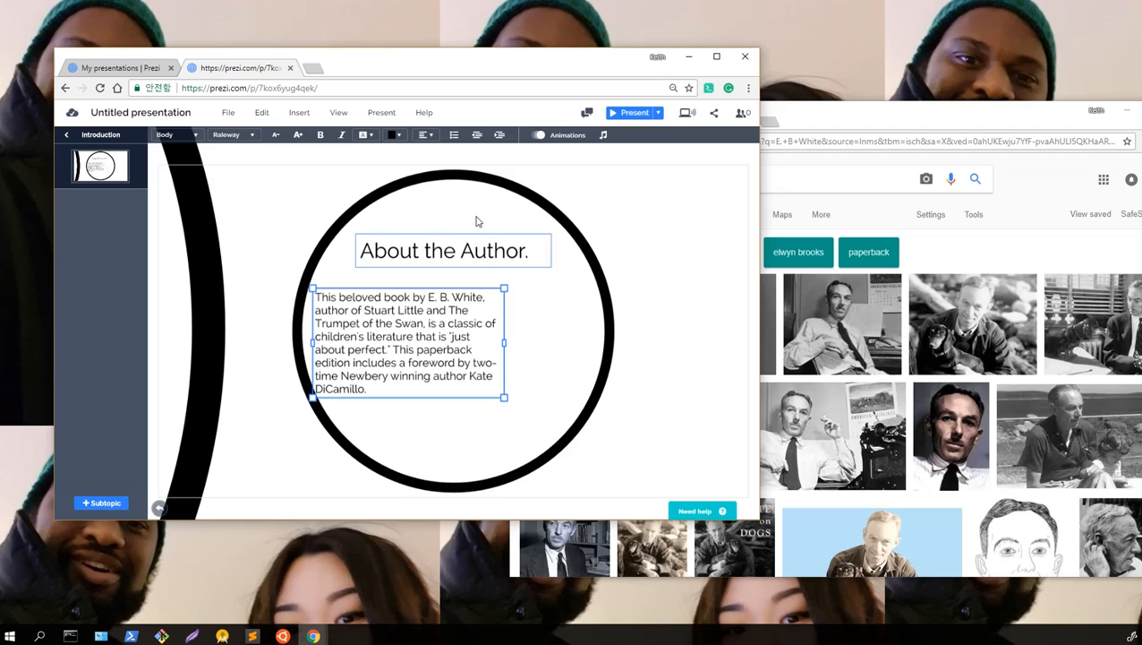
# - Insert the author image from the preziphotos folder on the Desktop into the About the Author circle
pyautogui.click(299, 114)
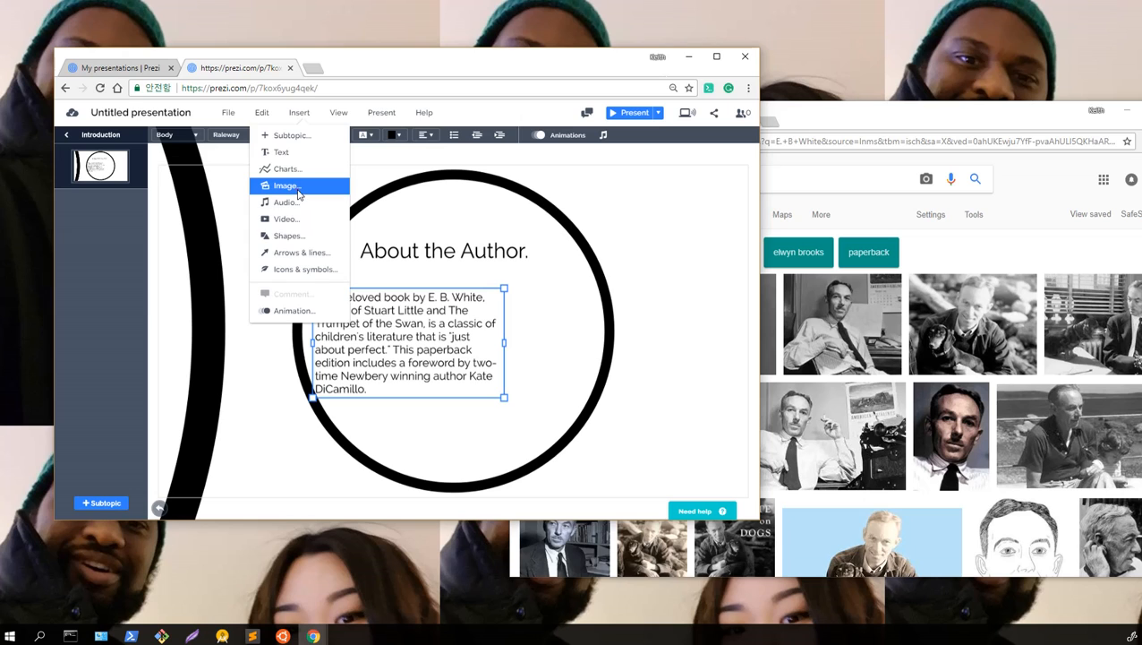
pyautogui.click(299, 186)
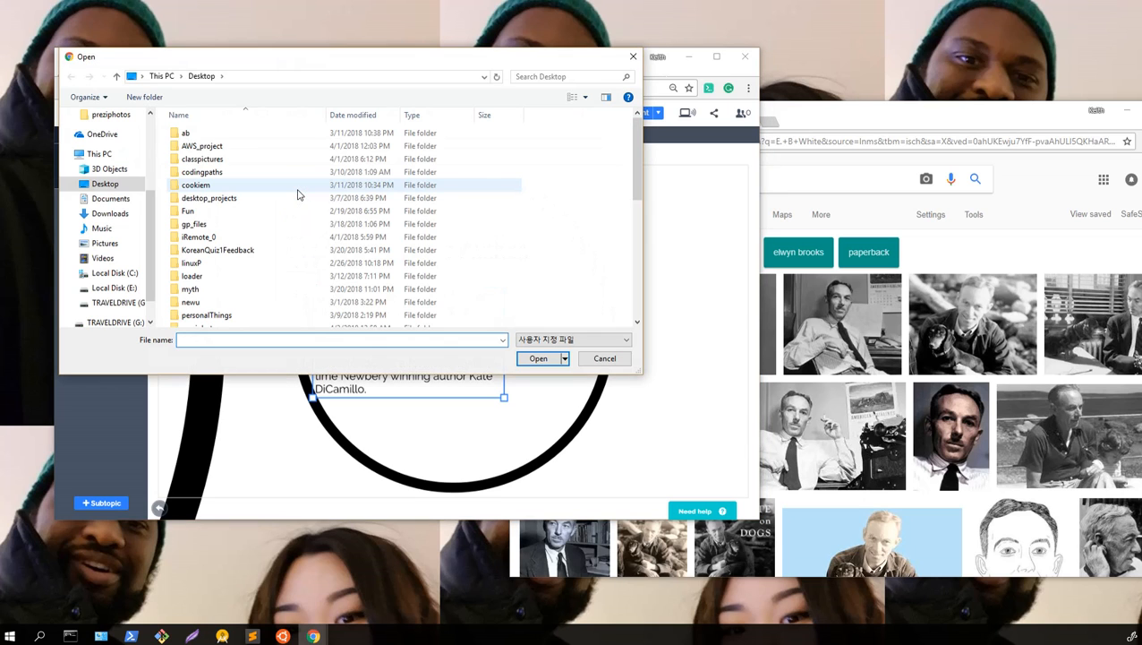
pyautogui.scroll(-6, 298, 194)
pyautogui.scroll(4, 288, 209)
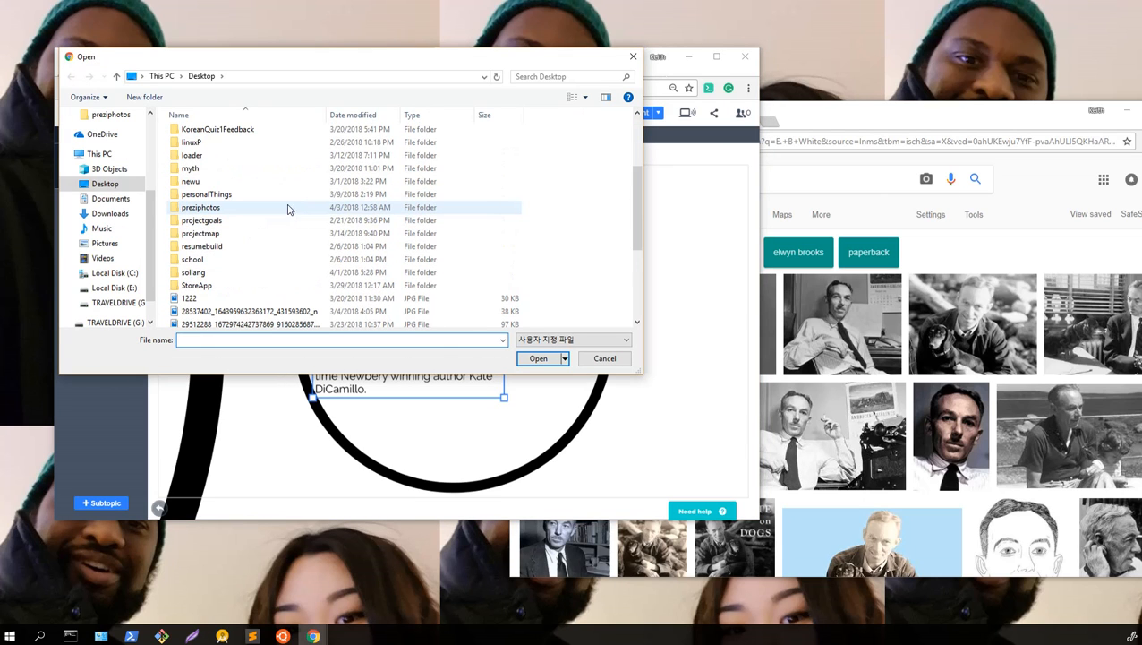
pyautogui.doubleClick(223, 212)
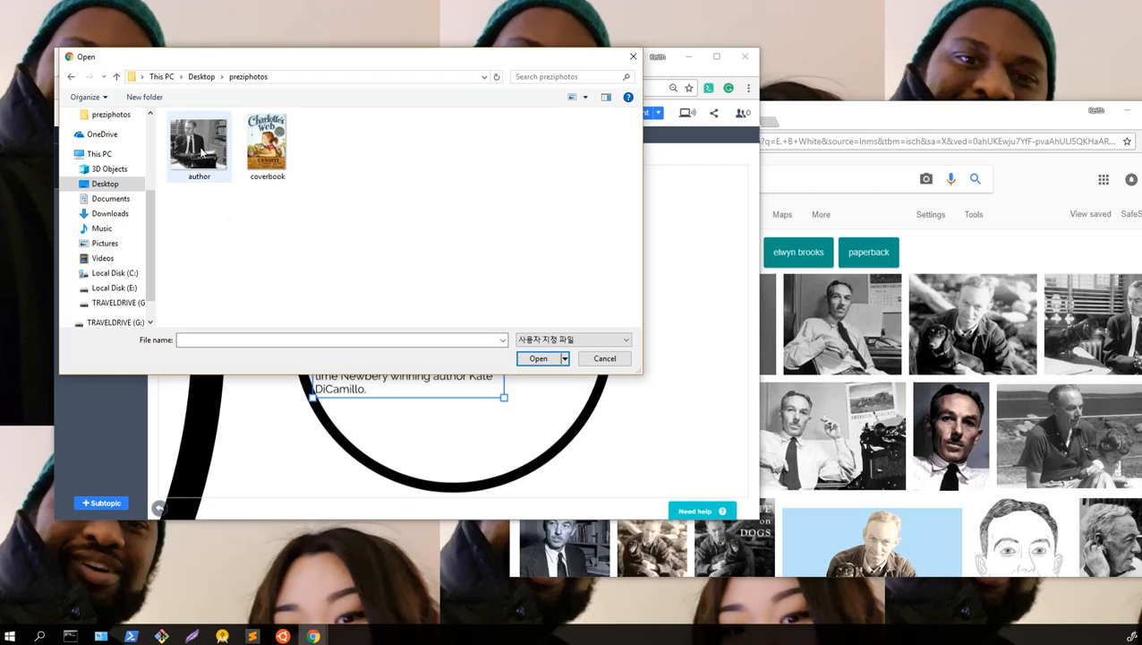
pyautogui.doubleClick(202, 154)
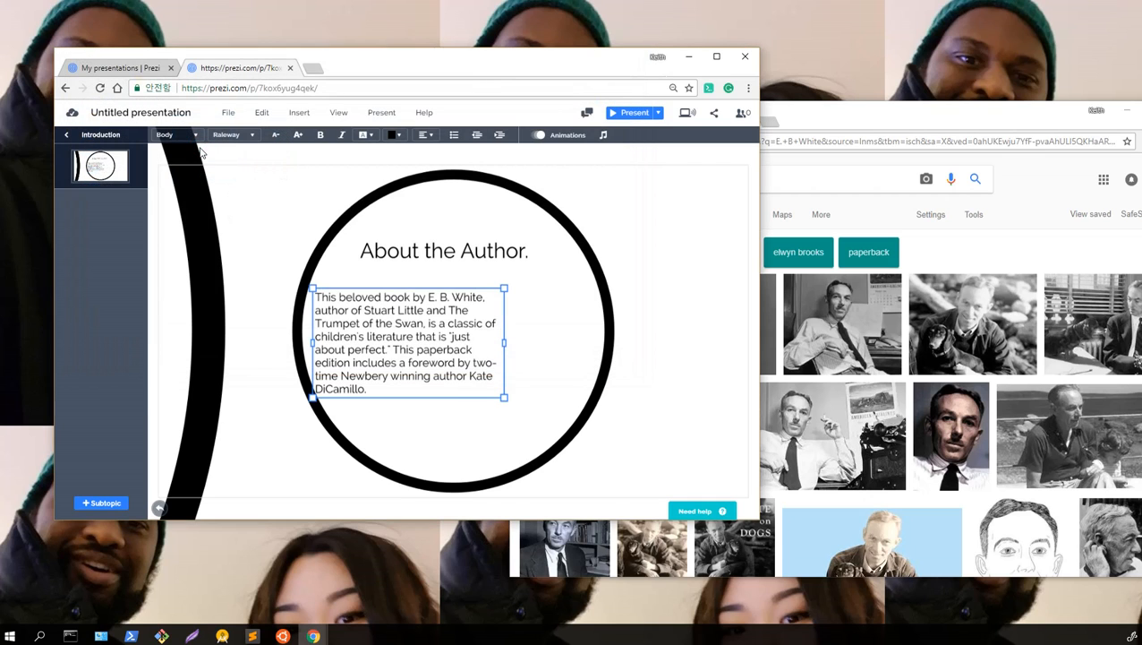
# - Move the author photo to the right of the paragraph and enlarge it so it extends past the circle's edge
pyautogui.moveTo(430, 282); pyautogui.dragTo(602, 325)
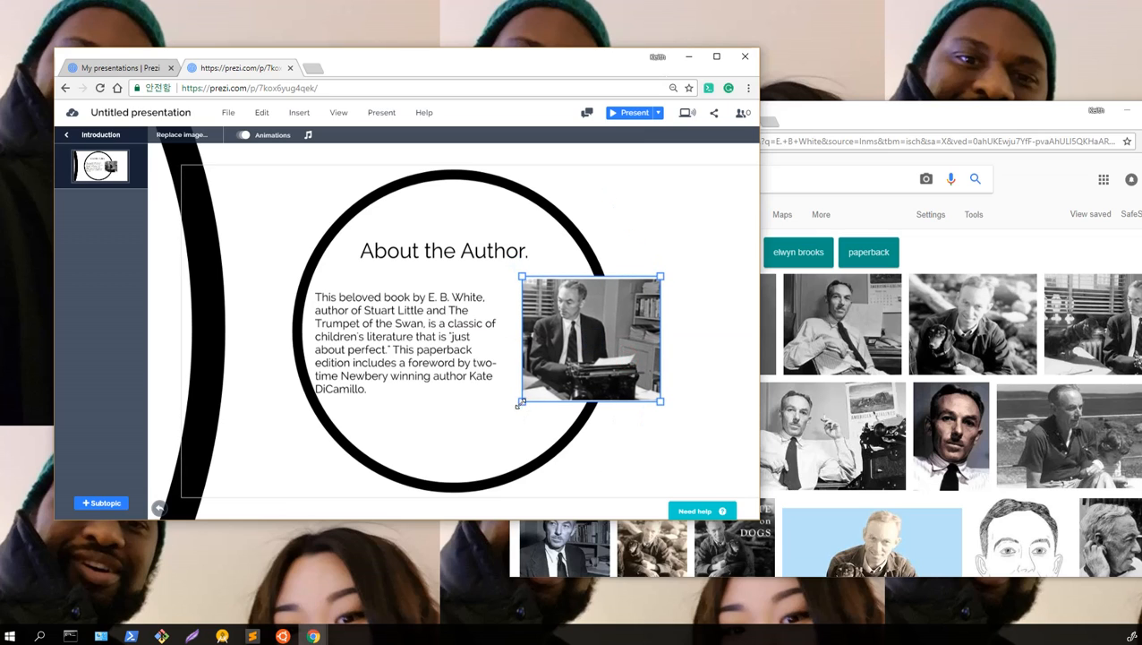
pyautogui.moveTo(518, 405); pyautogui.dragTo(487, 456)
pyautogui.moveTo(543, 390); pyautogui.dragTo(563, 372)
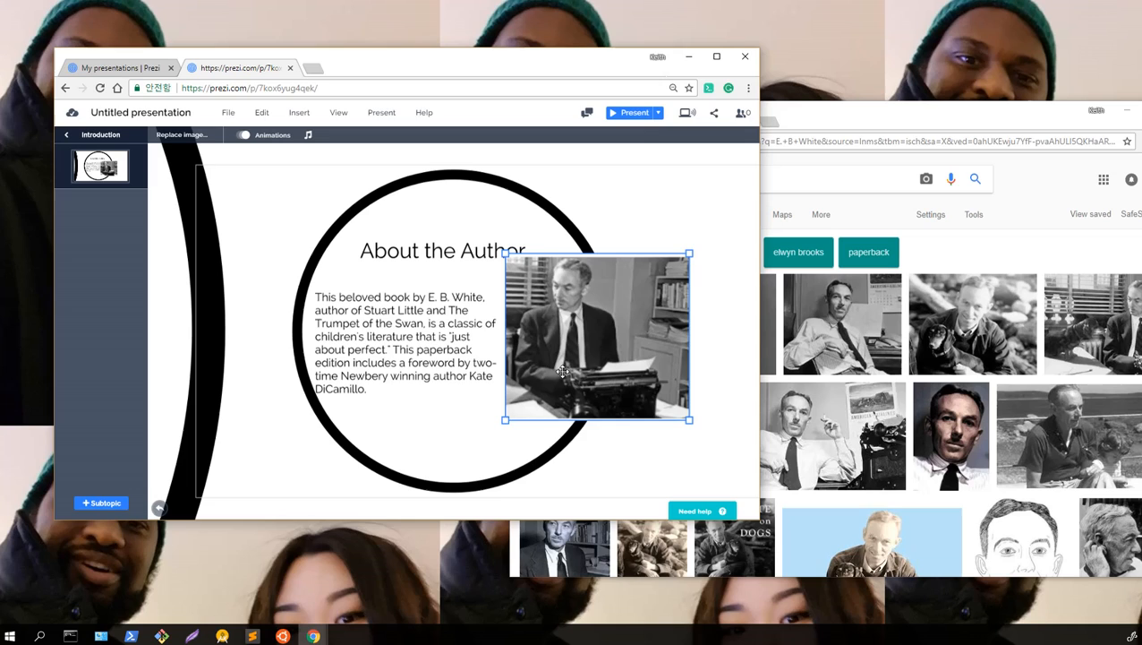
# - Try sending the author photo to the back, behind the circle, and bring it to the front again
pyautogui.rightClick(541, 329)
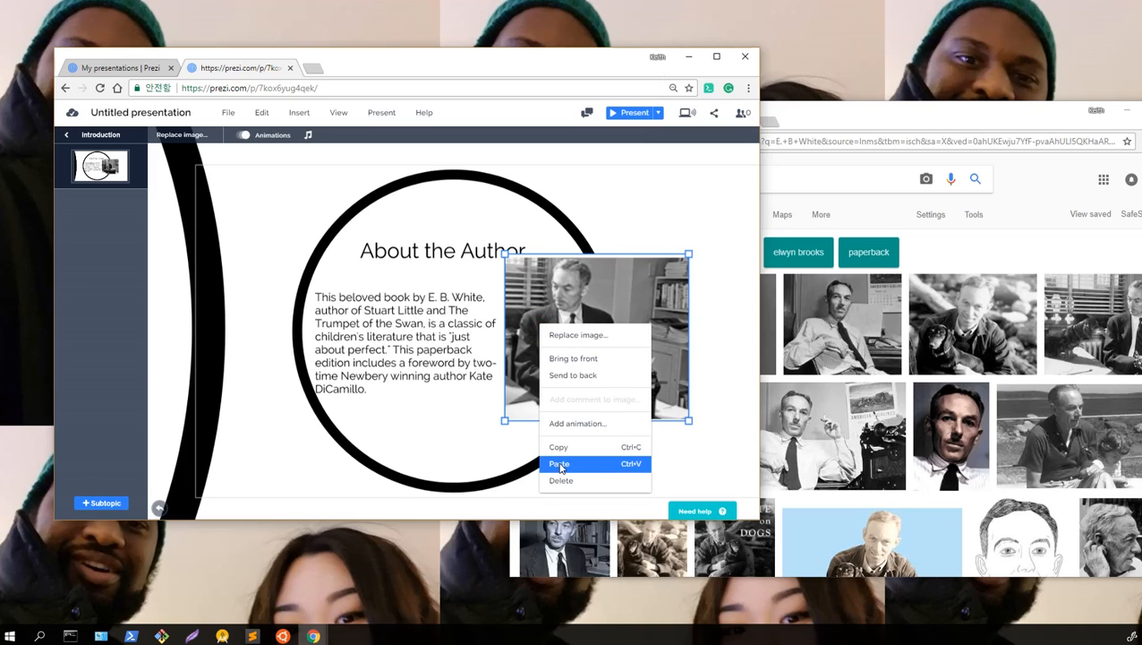
pyautogui.click(567, 376)
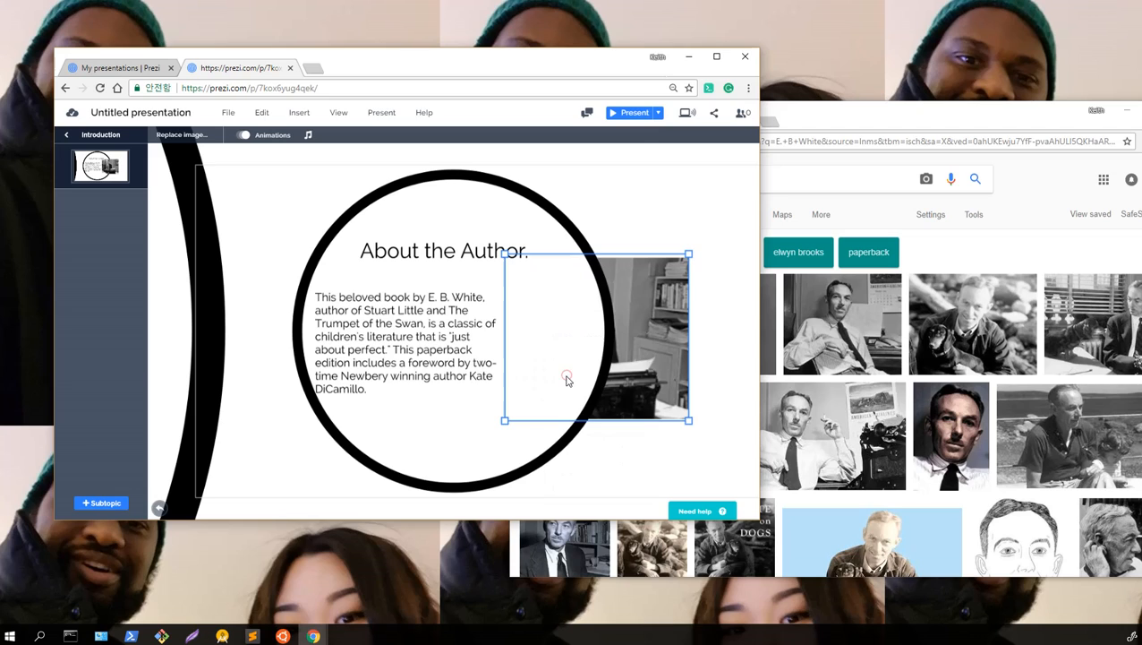
pyautogui.rightClick(567, 381)
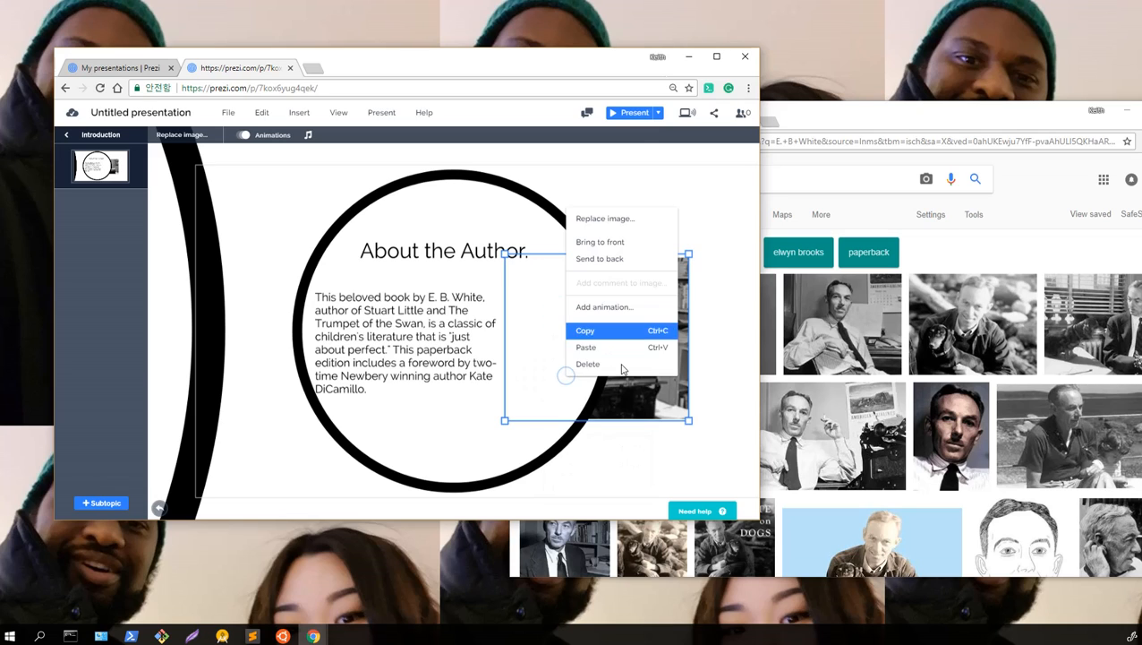
pyautogui.rightClick(622, 410)
pyautogui.rightClick(549, 370)
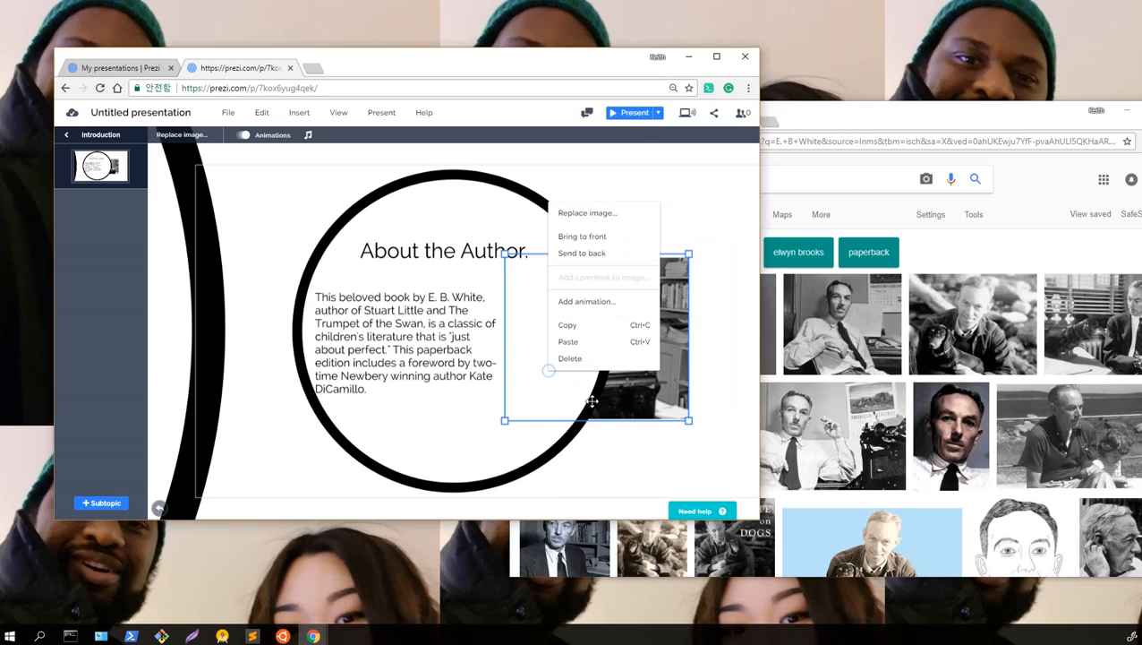
pyautogui.rightClick(605, 400)
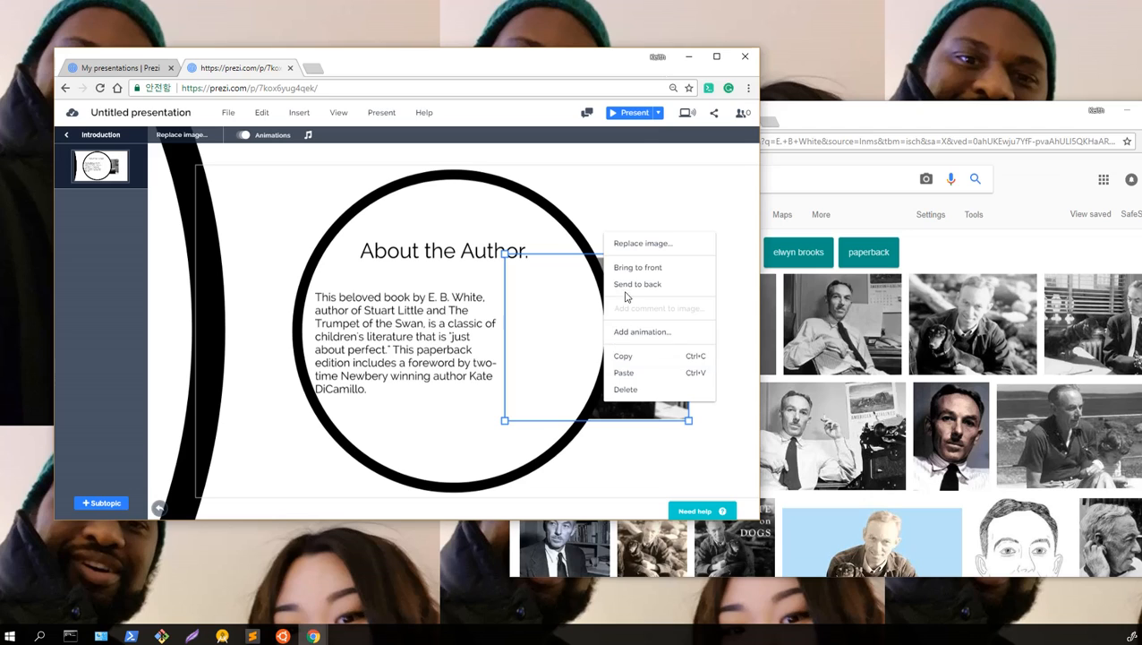
pyautogui.click(638, 267)
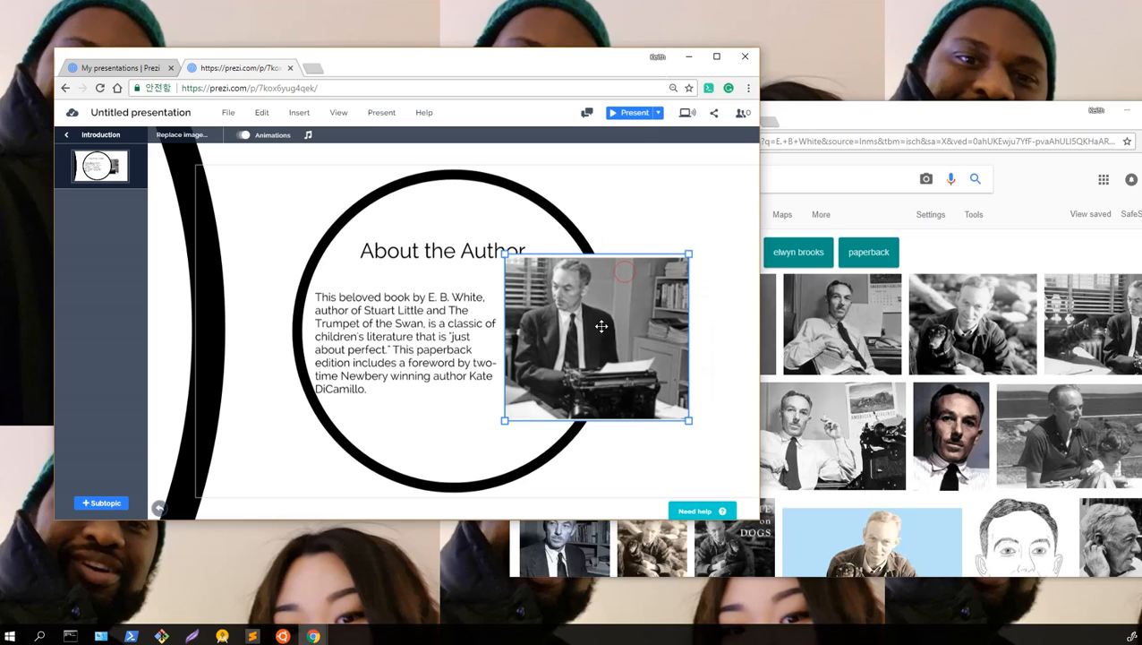
# - Bring the body paragraph to the front and reposition the author photo slightly lower beside it
pyautogui.moveTo(602, 347); pyautogui.dragTo(568, 370)
pyautogui.click(396, 365)
pyautogui.rightClick(396, 365)
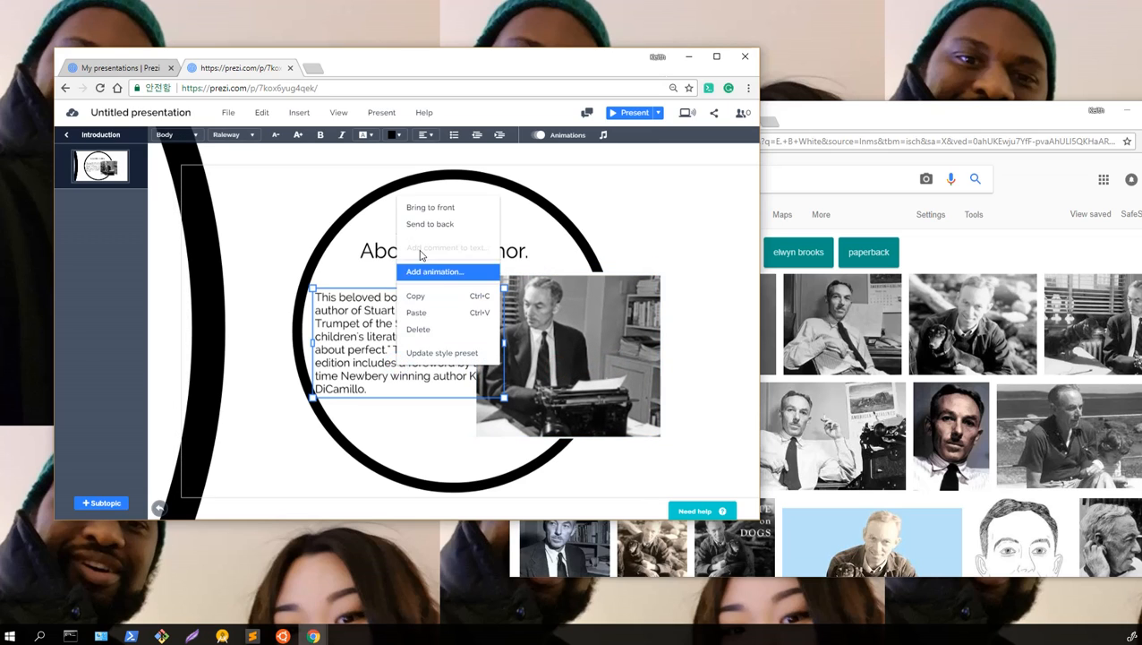
pyautogui.click(418, 208)
pyautogui.moveTo(534, 320)
pyautogui.mouseDown()
pyautogui.moveTo(556, 311)
pyautogui.moveTo(550, 318)
pyautogui.mouseUp()
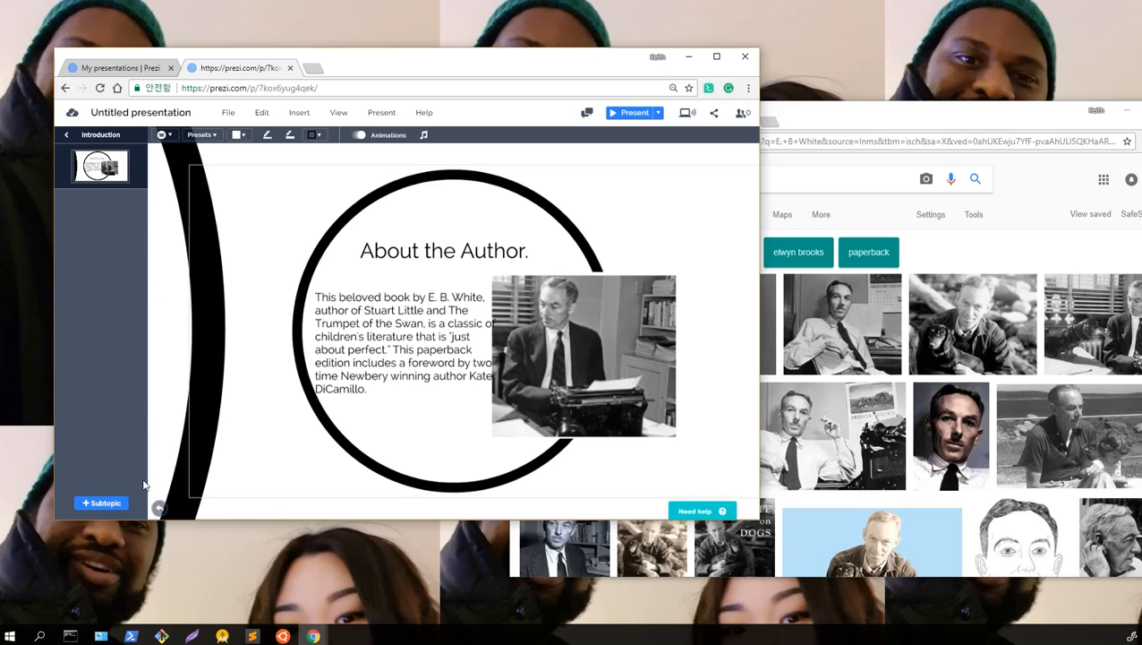
# - Add a new Planet-type subtopic to the About the Author circle
pyautogui.click(109, 506)
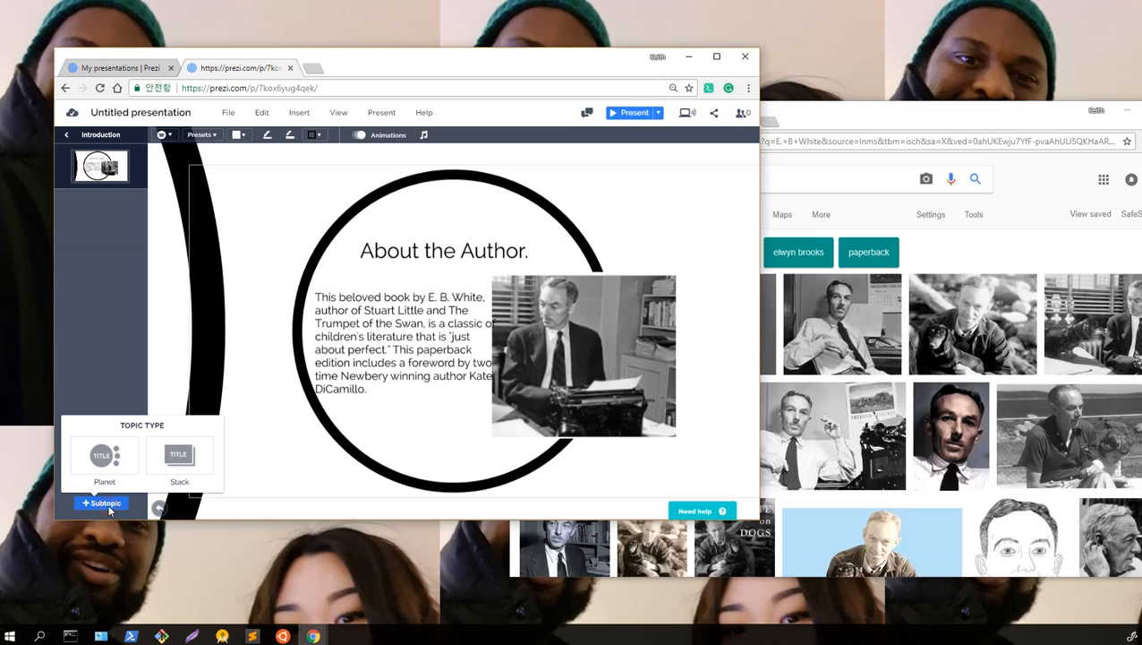
pyautogui.click(106, 457)
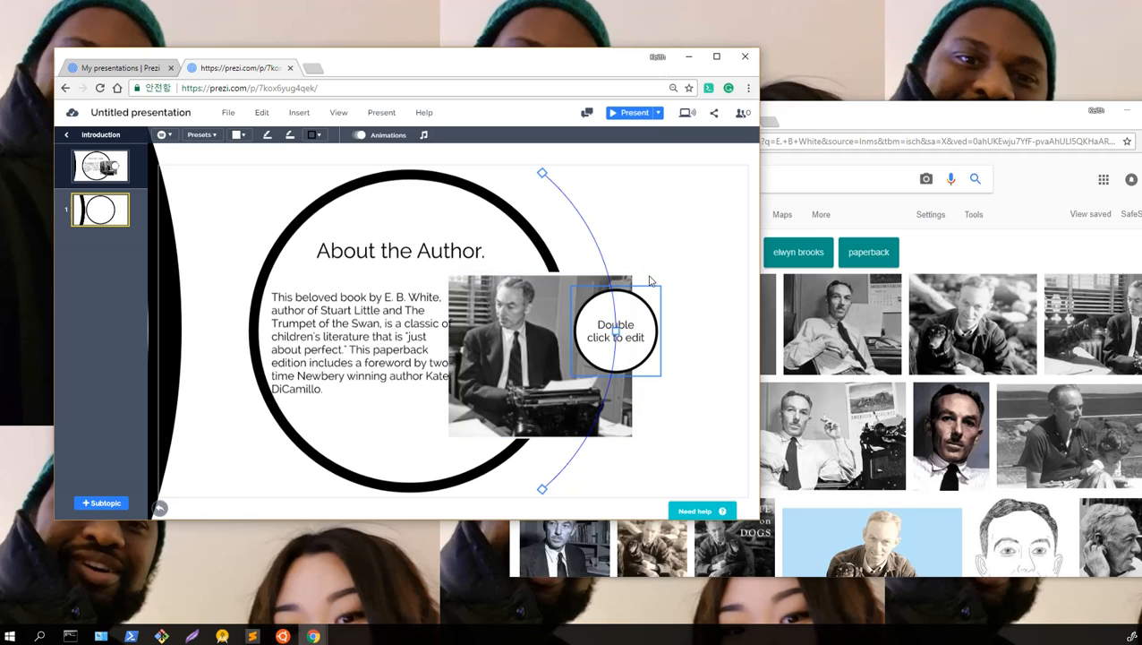
# - Delete the blank subtopic from the About the Author circle and return to the Introduction topic
pyautogui.click(631, 319)
pyautogui.press('Delete')
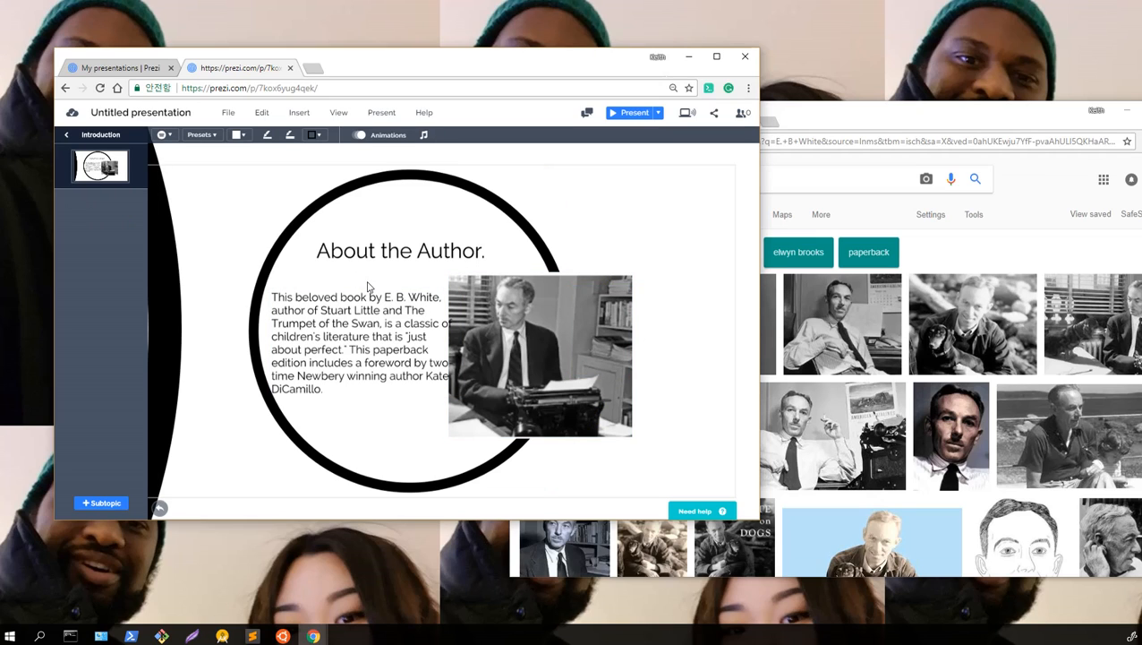
pyautogui.click(66, 134)
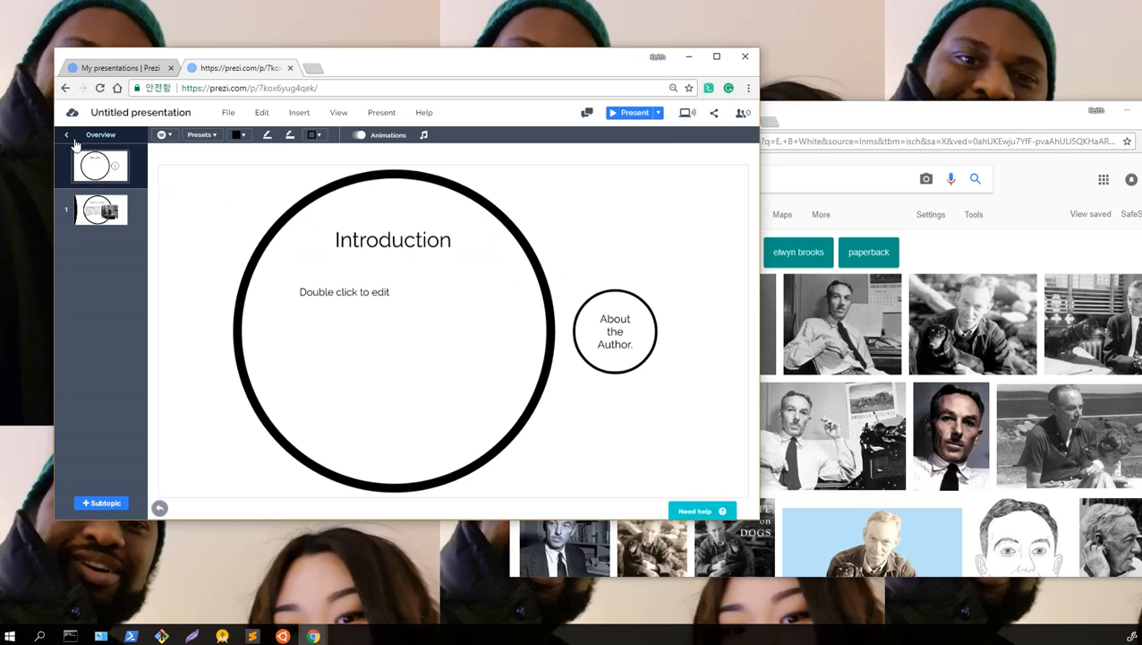
# - Add a second Planet-type subtopic to the Introduction topic, alongside About the Author
pyautogui.click(631, 349)
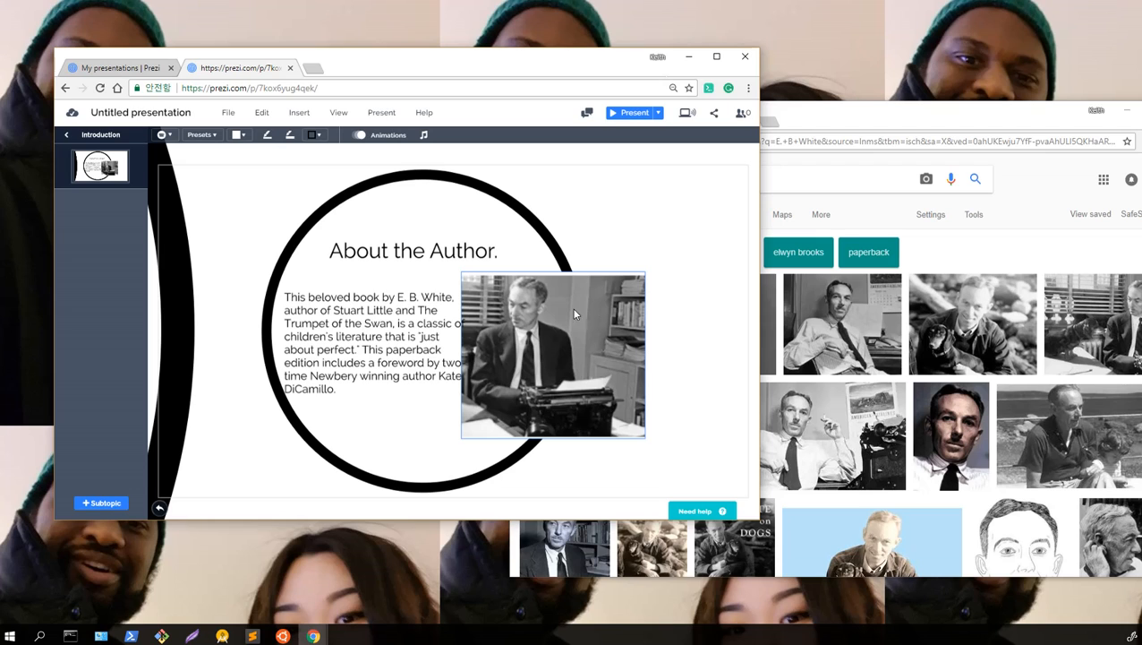
pyautogui.moveTo(112, 505)
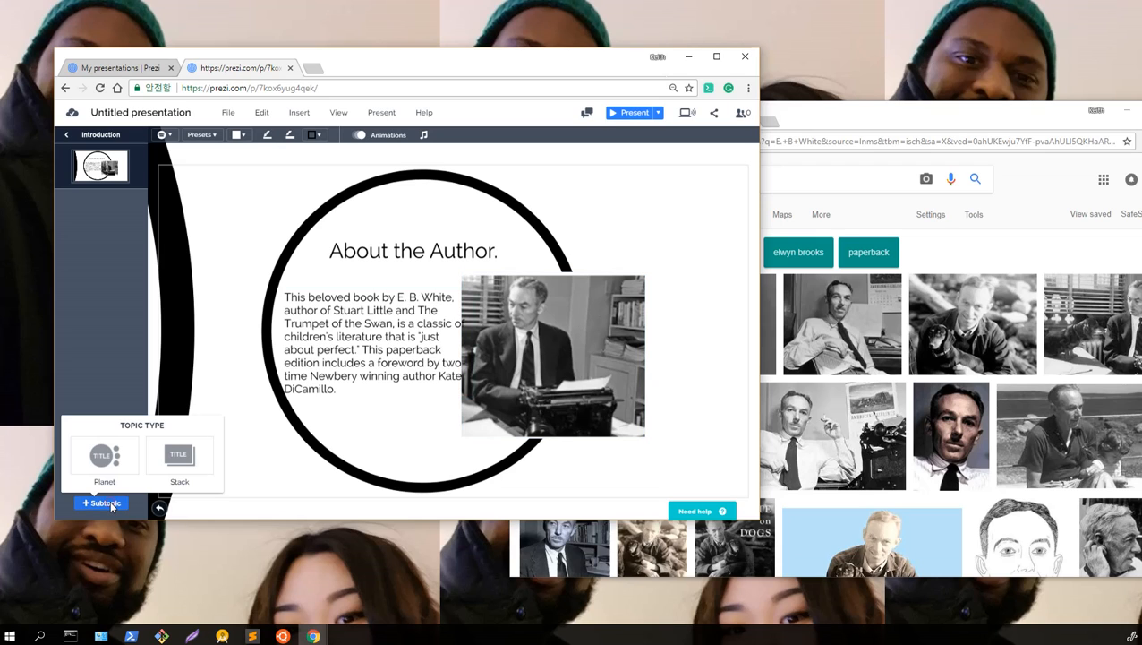
pyautogui.click(66, 135)
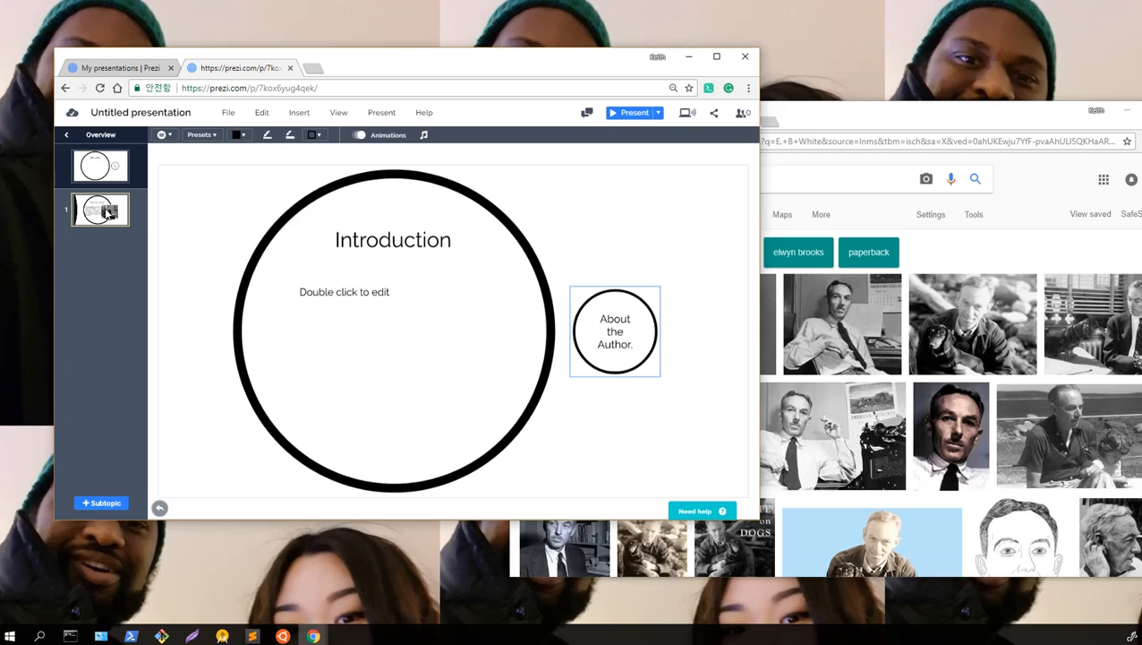
pyautogui.click(111, 503)
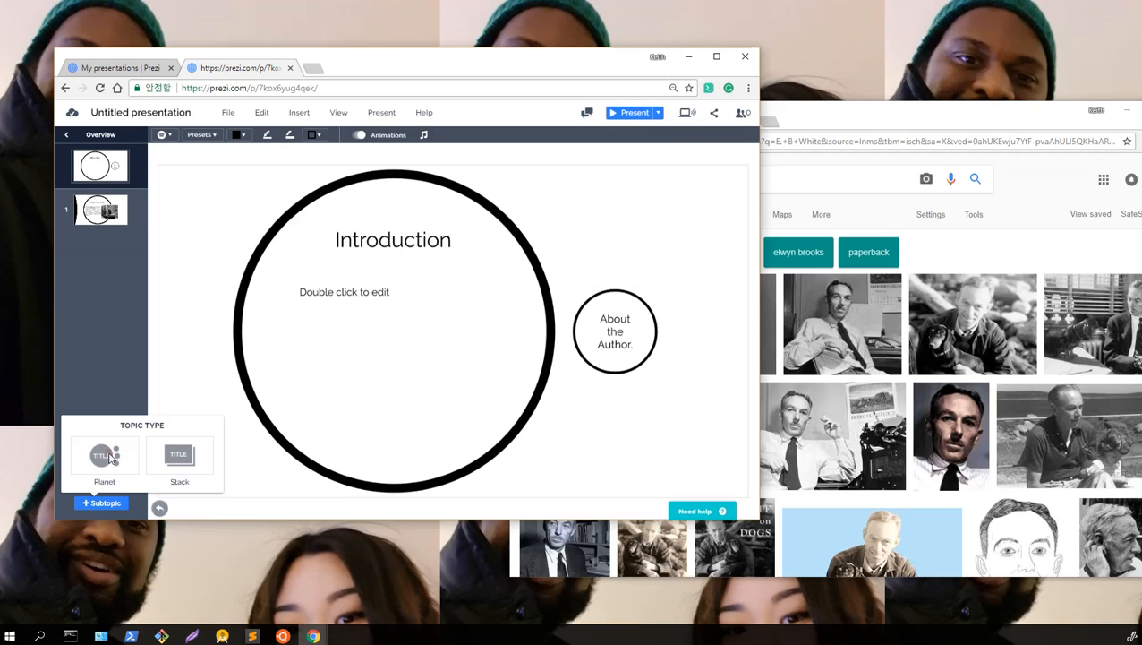
pyautogui.click(109, 457)
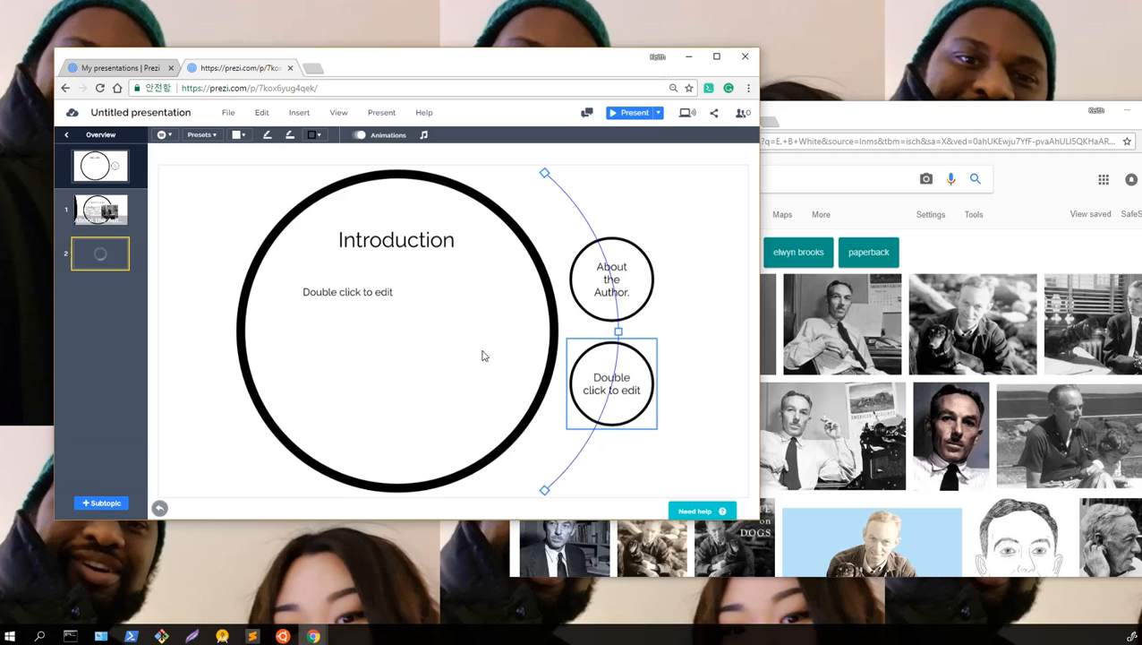
# - Enter the new Introduction subtopic and set its title to "About the book"
pyautogui.doubleClick(626, 391)
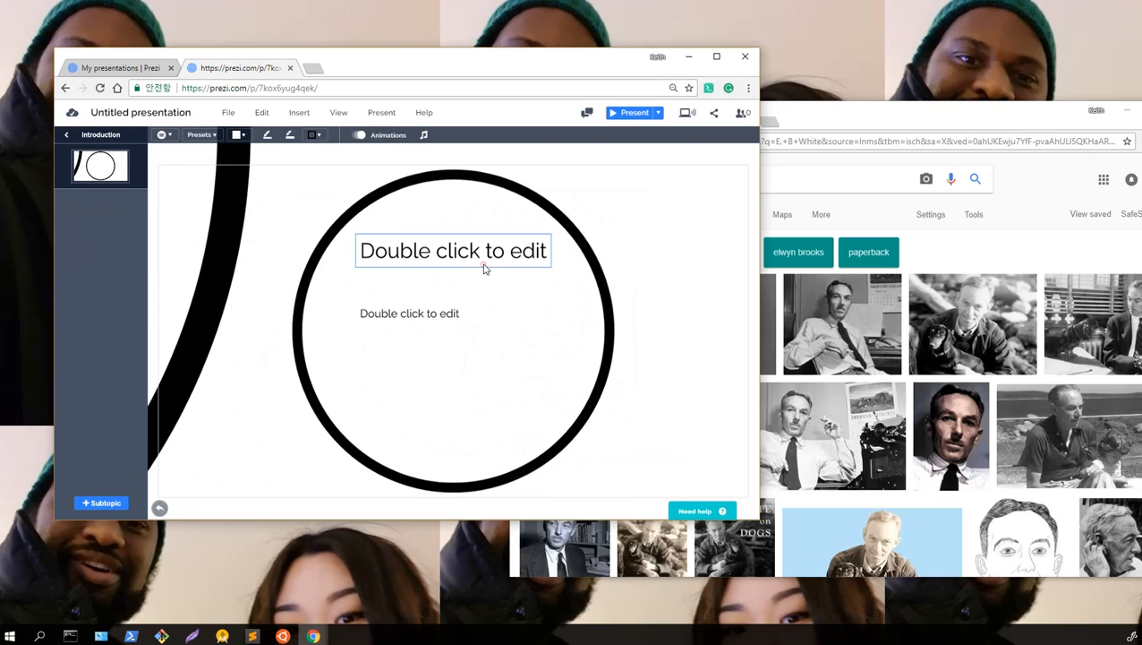
pyautogui.doubleClick(484, 253)
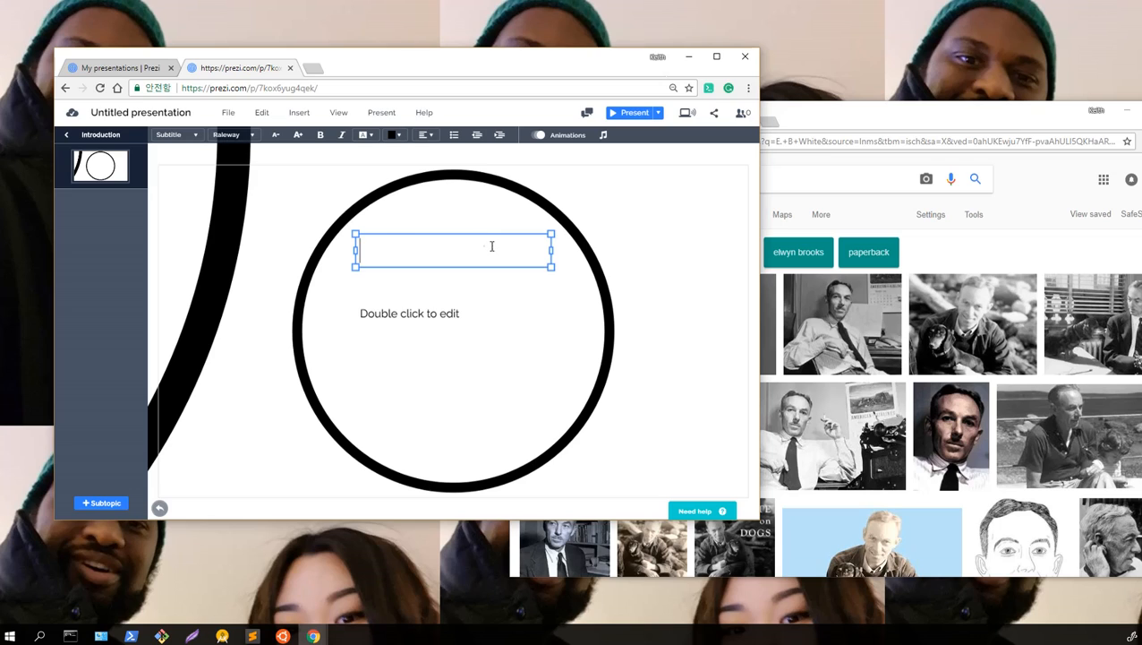
pyautogui.write('About the ')
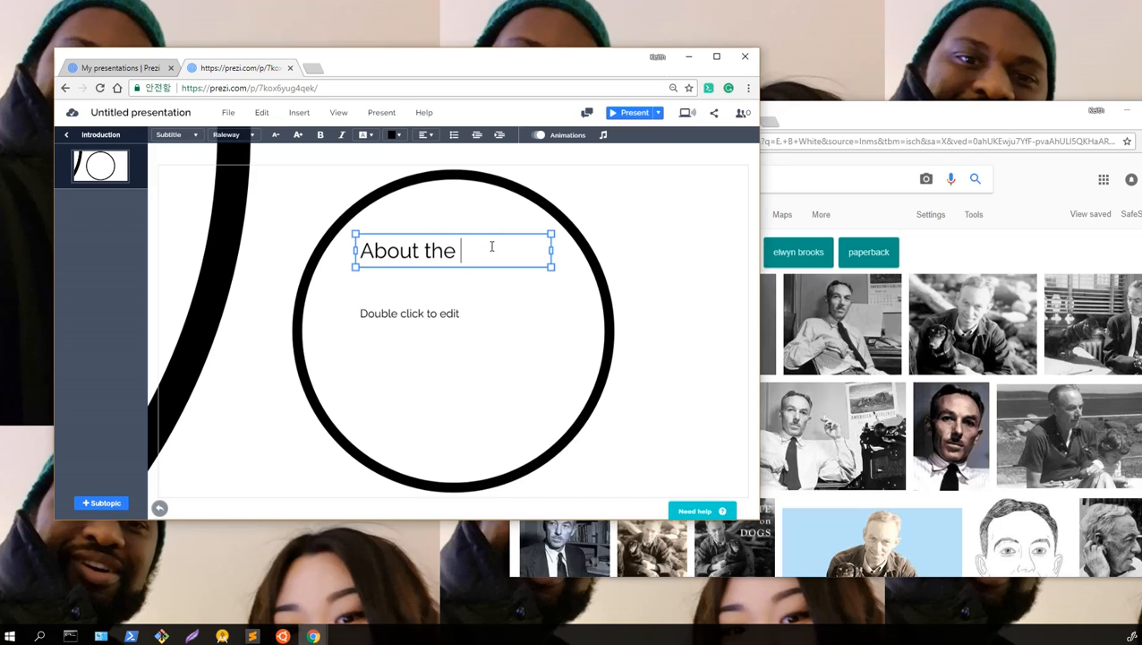
pyautogui.write('book')
# - Switch to the HarperCollins Charlotte's Web page and copy the paragraph beginning "Some Pig. Humble. Radiant."
pyautogui.click(898, 126)
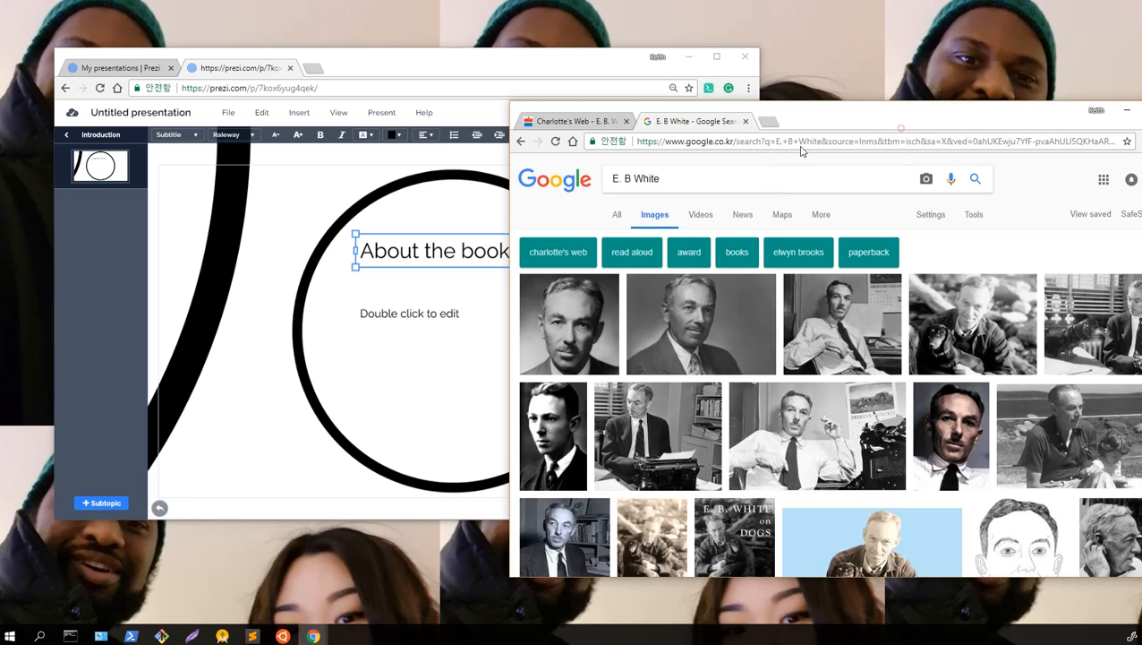
pyautogui.click(582, 120)
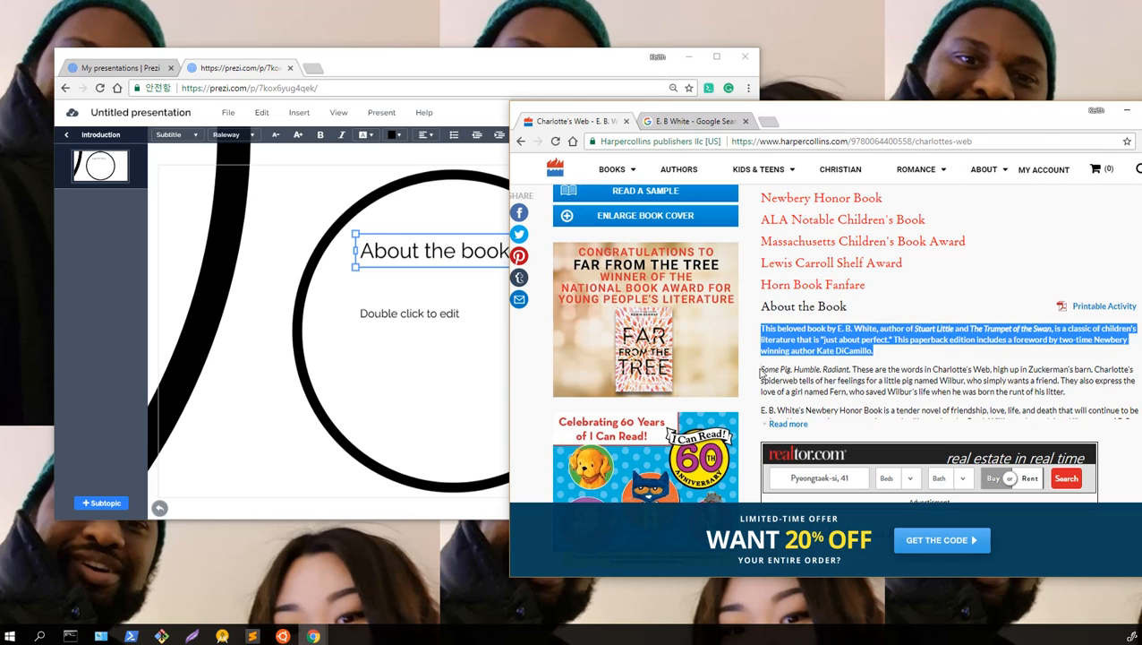
pyautogui.moveTo(761, 373); pyautogui.dragTo(1078, 407)
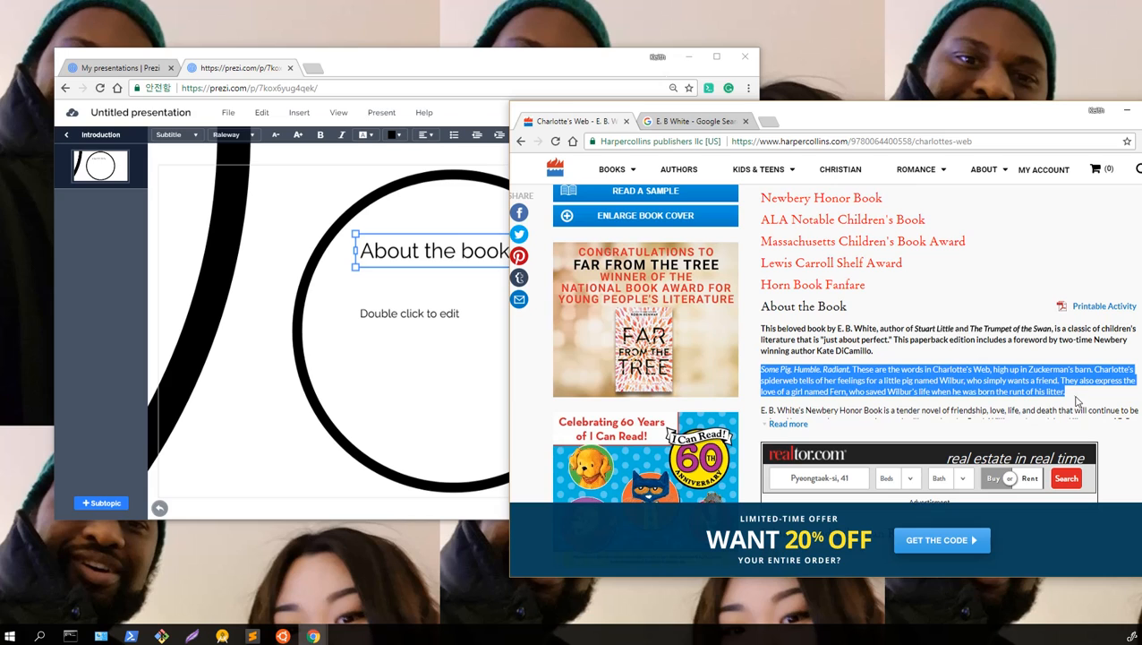
# - Replace the body placeholder in Prezi with the copied paragraph and move the text below the "About the book" title
pyautogui.click(436, 309)
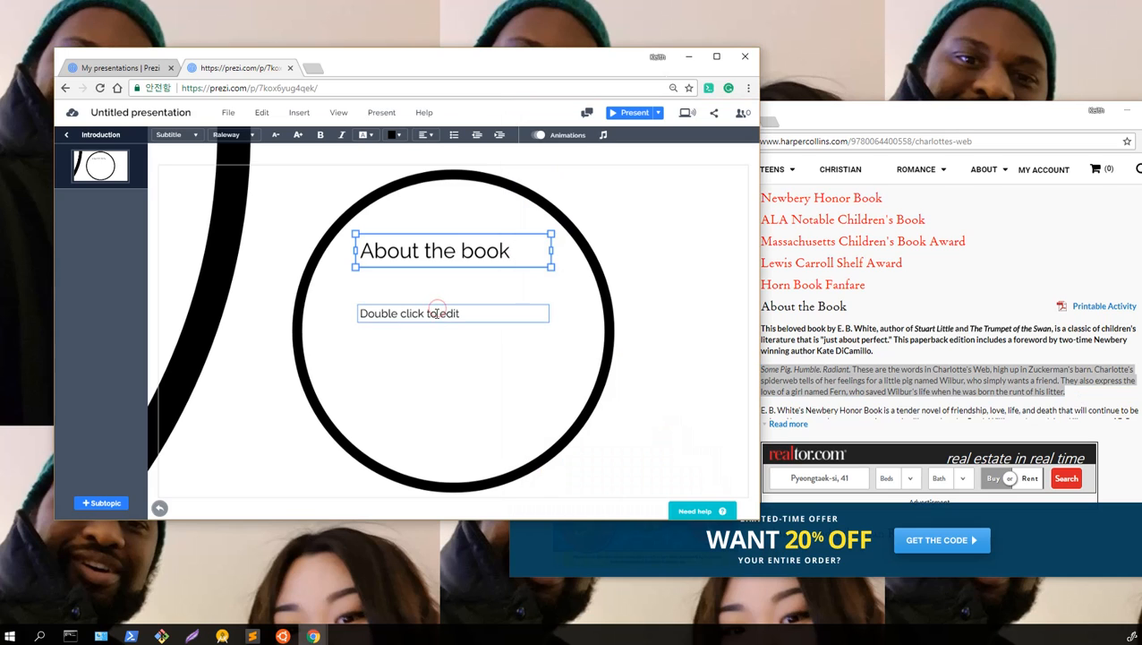
pyautogui.rightClick(437, 319)
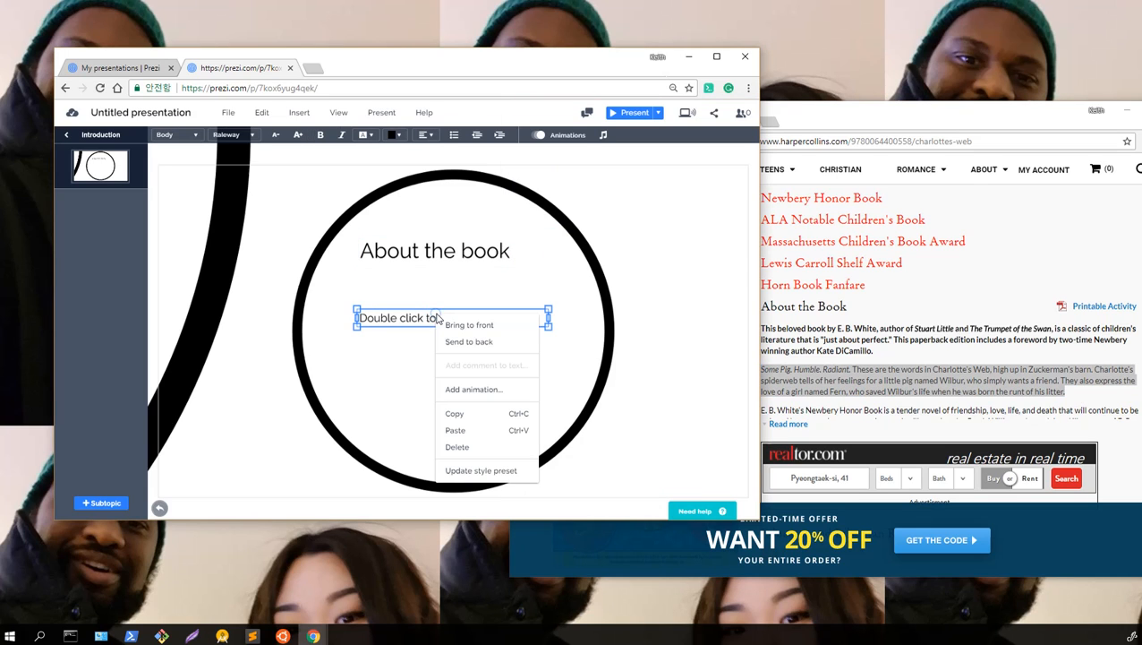
pyautogui.doubleClick(376, 317)
pyautogui.hotkey('ctrl', 'v')
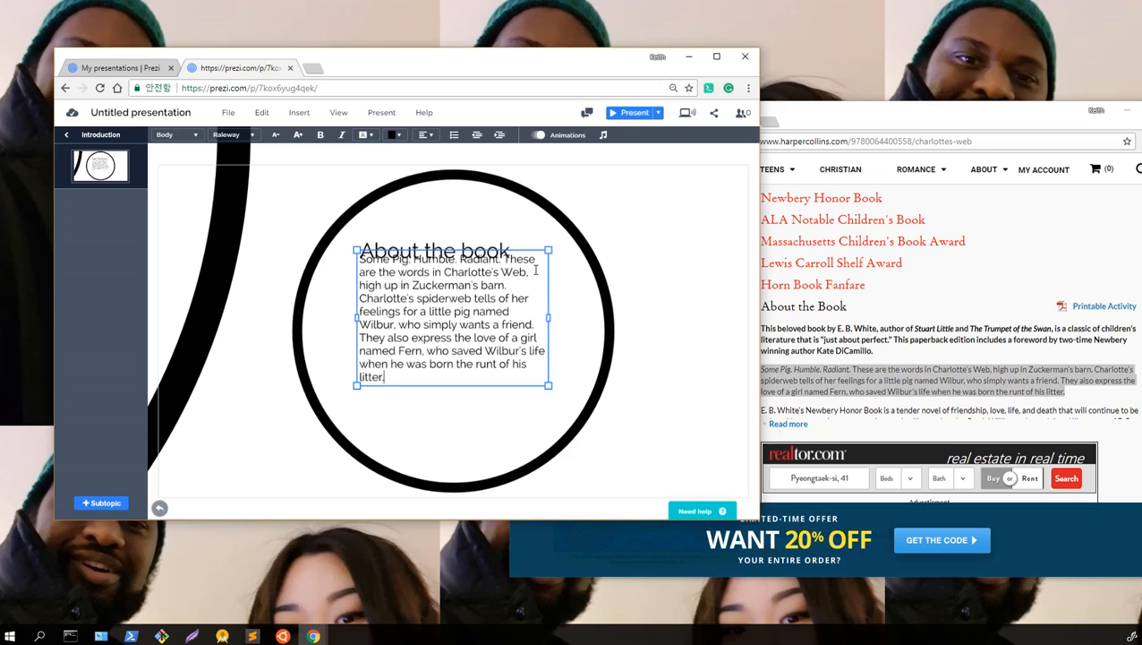
pyautogui.moveTo(523, 247); pyautogui.dragTo(520, 279)
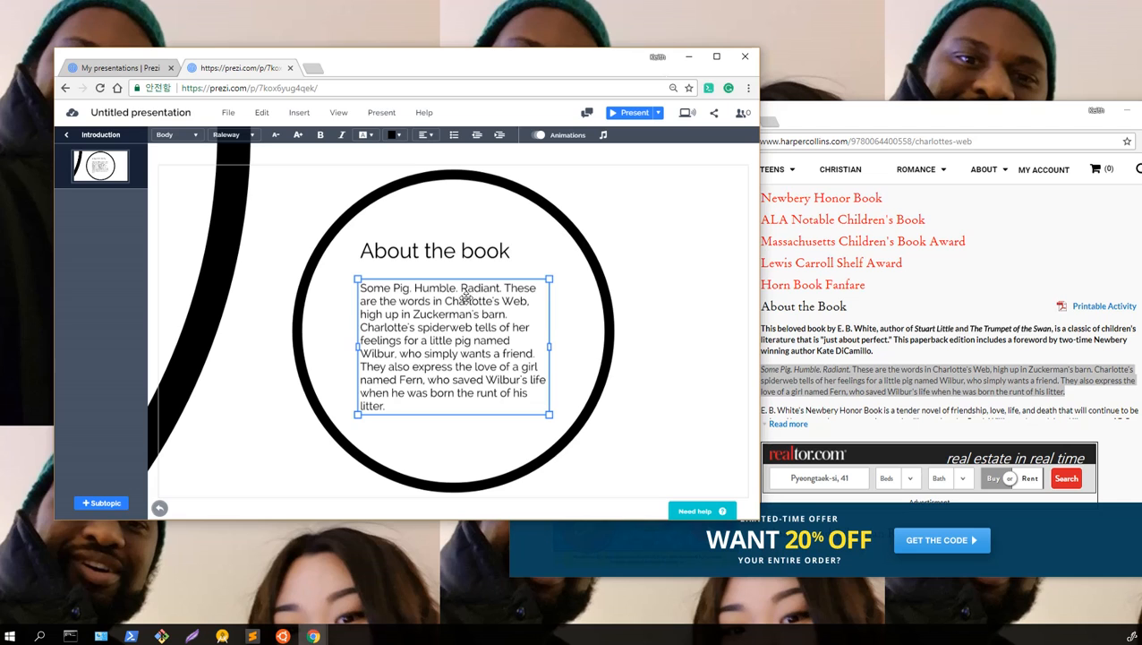
# - Return to the Introduction topic, check the HarperCollins page for usable text, and open the Introduction body placeholder for editing
pyautogui.click(68, 139)
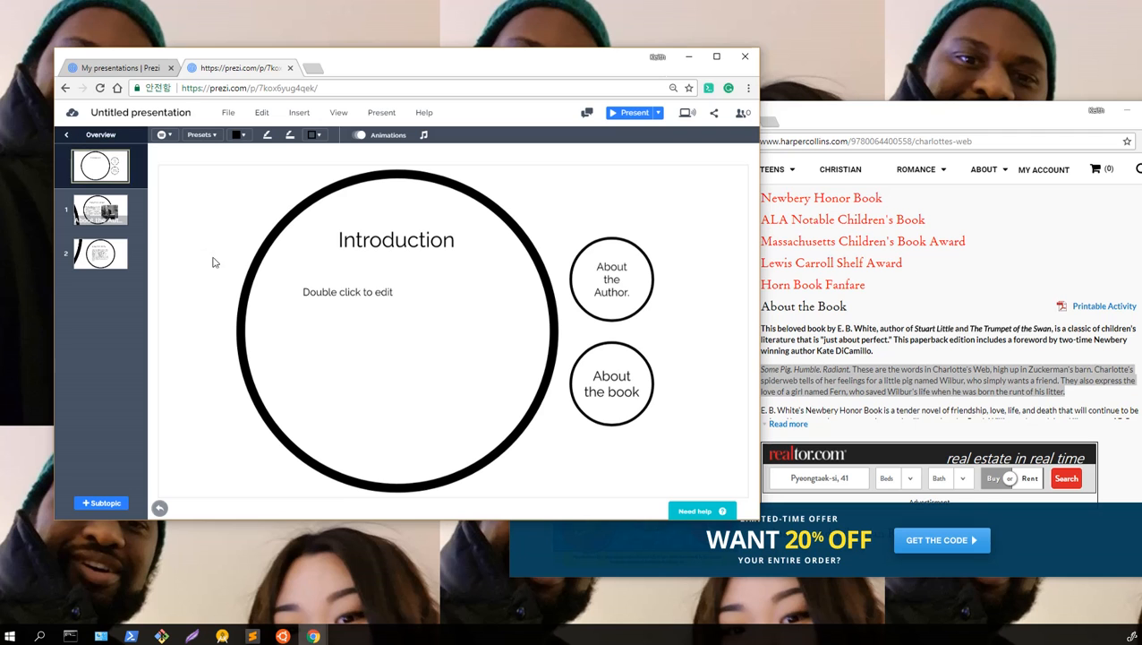
pyautogui.click(901, 392)
pyautogui.scroll(-5, 913, 393)
pyautogui.scroll(9, 920, 395)
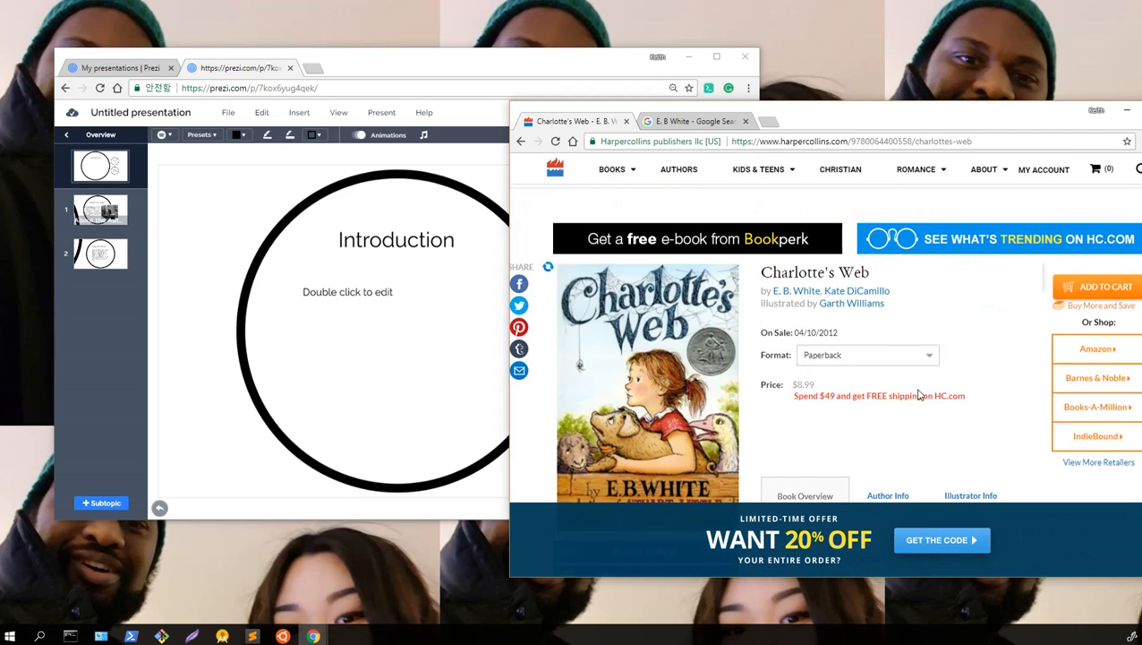
pyautogui.scroll(-5, 919, 395)
pyautogui.click(380, 292)
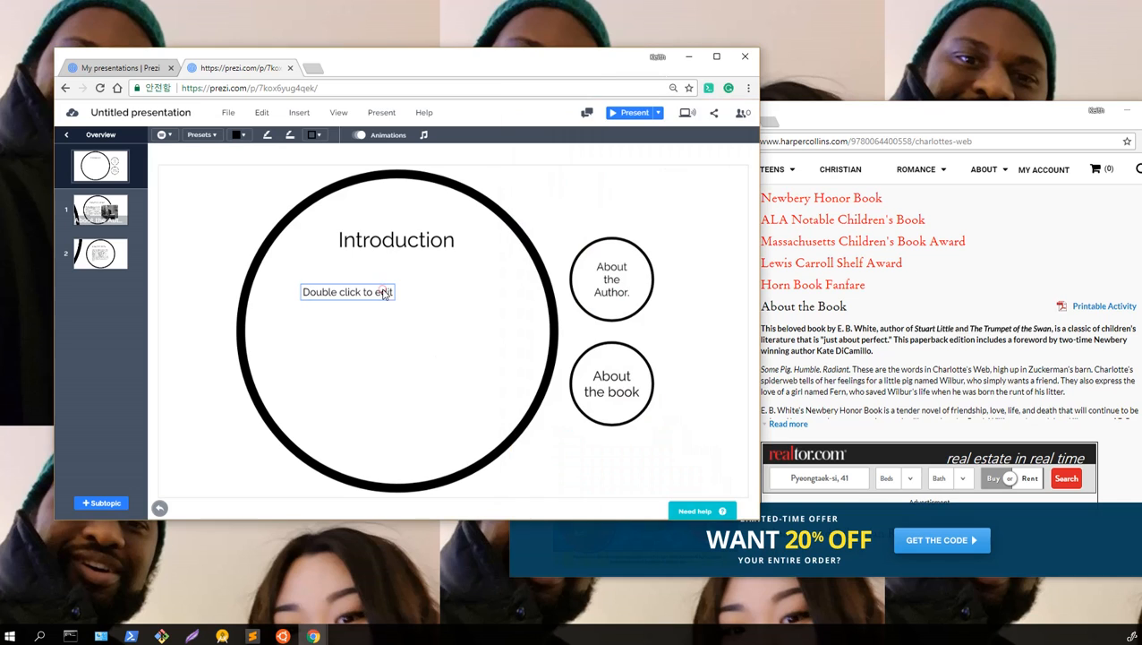
pyautogui.doubleClick(376, 293)
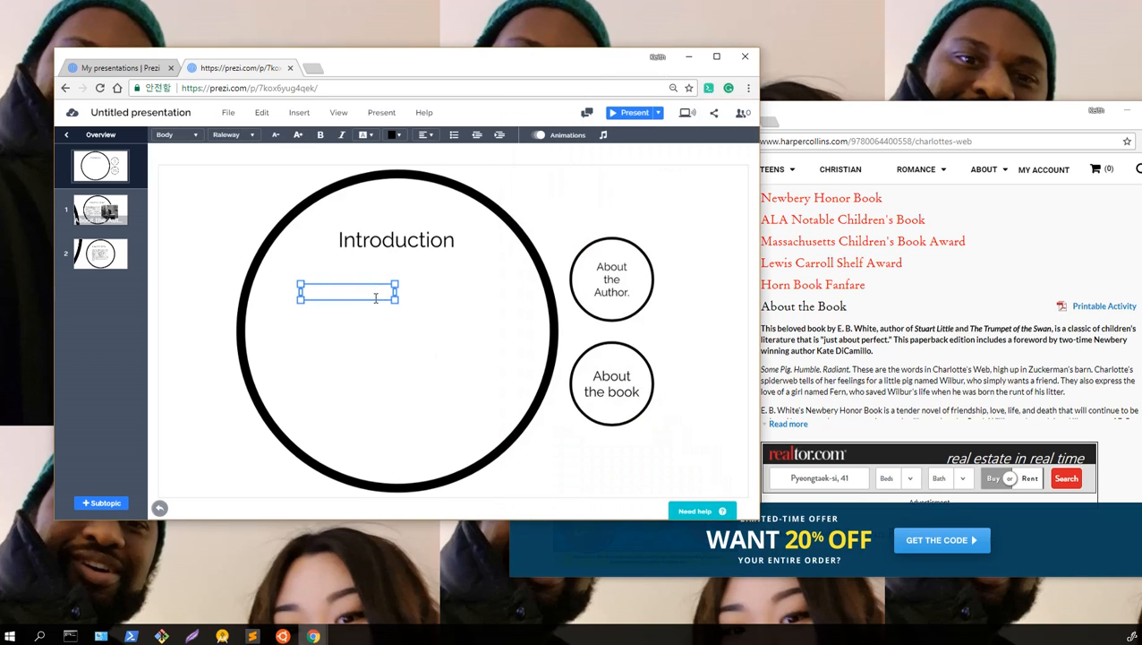
# - Search the HarperCollins book page and the Google results for Charlotte's Web for text to use in the Introduction
pyautogui.click(989, 319)
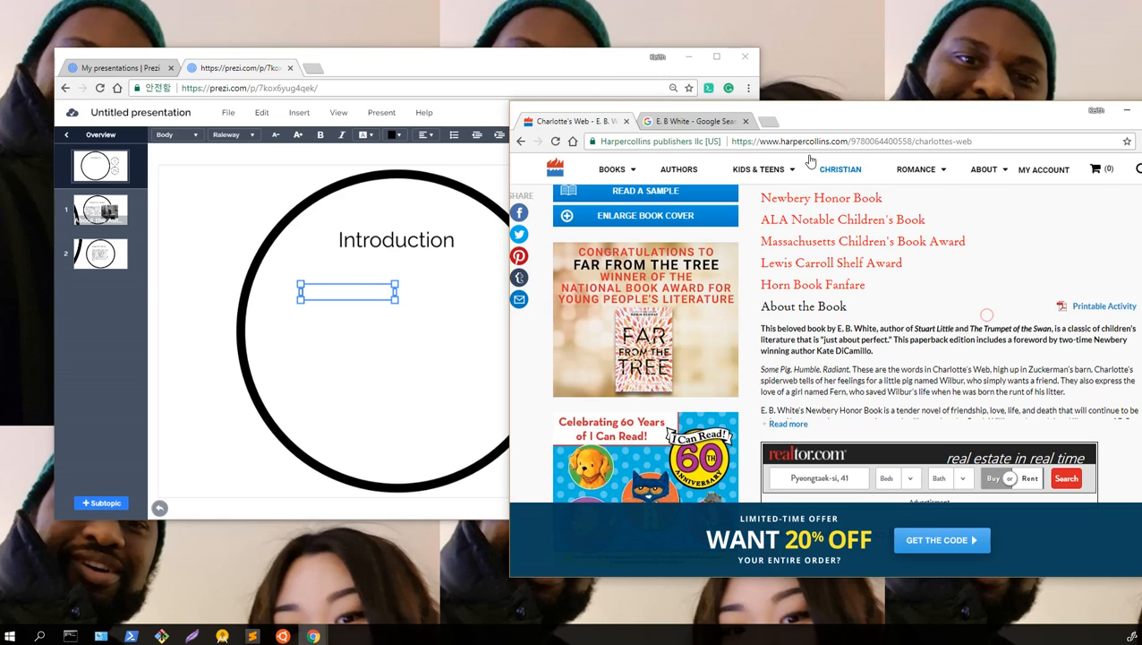
pyautogui.click(685, 121)
pyautogui.click(578, 120)
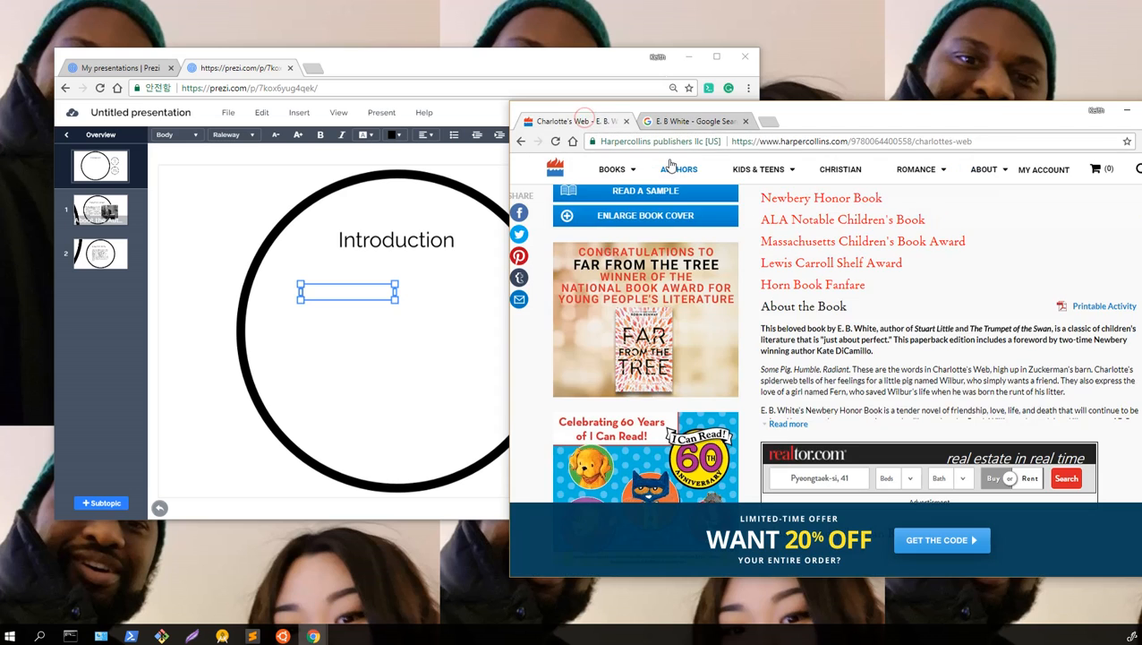
pyautogui.scroll(5, 752, 268)
pyautogui.scroll(-15, 752, 220)
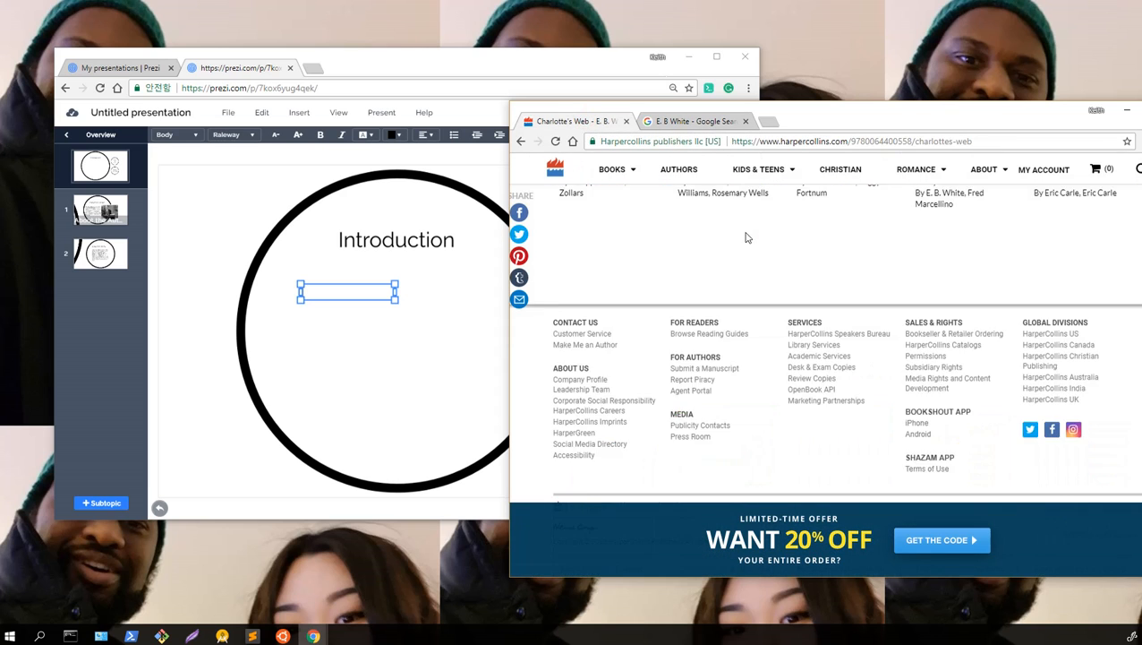
pyautogui.click(519, 142)
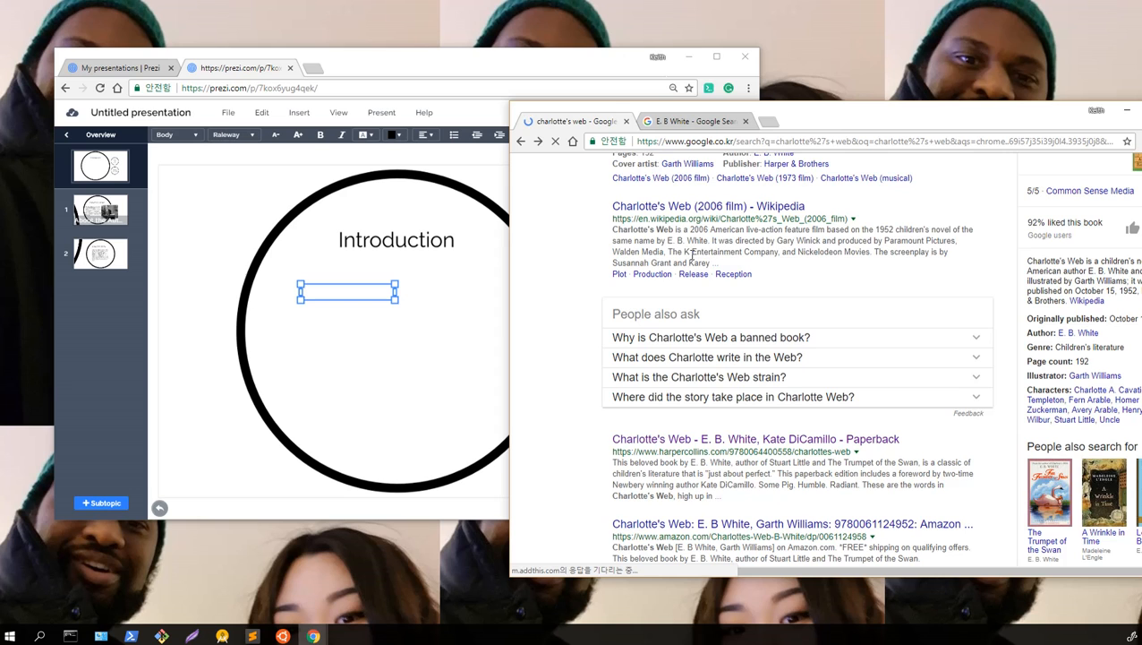
pyautogui.scroll(-2, 691, 269)
pyautogui.click(694, 315)
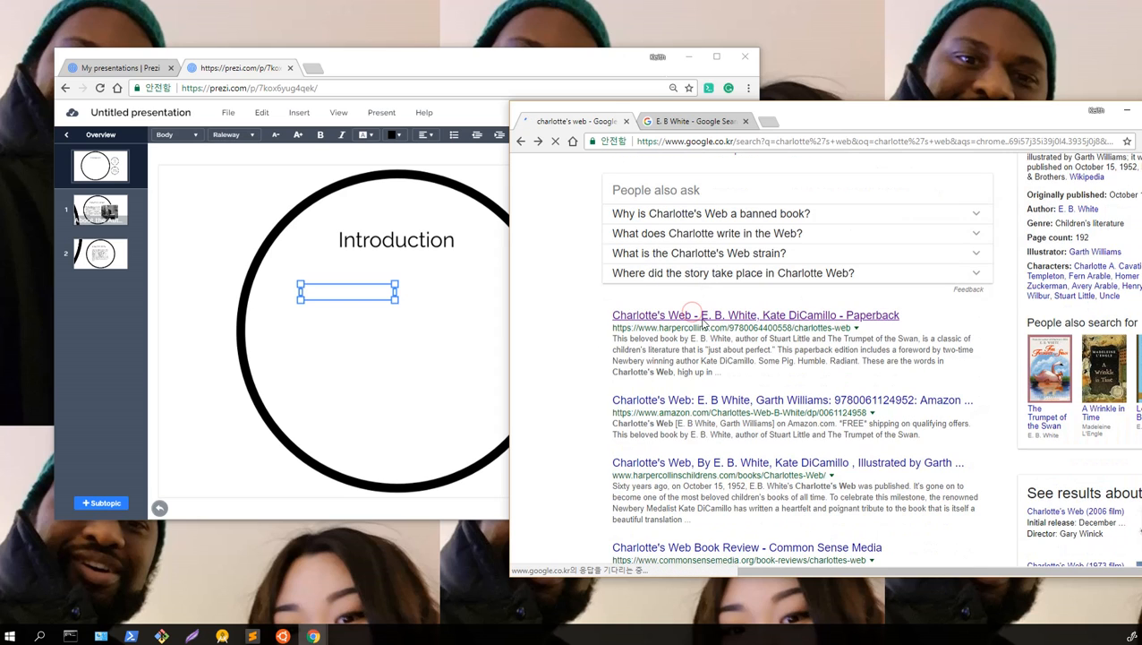
pyautogui.scroll(-15, 725, 349)
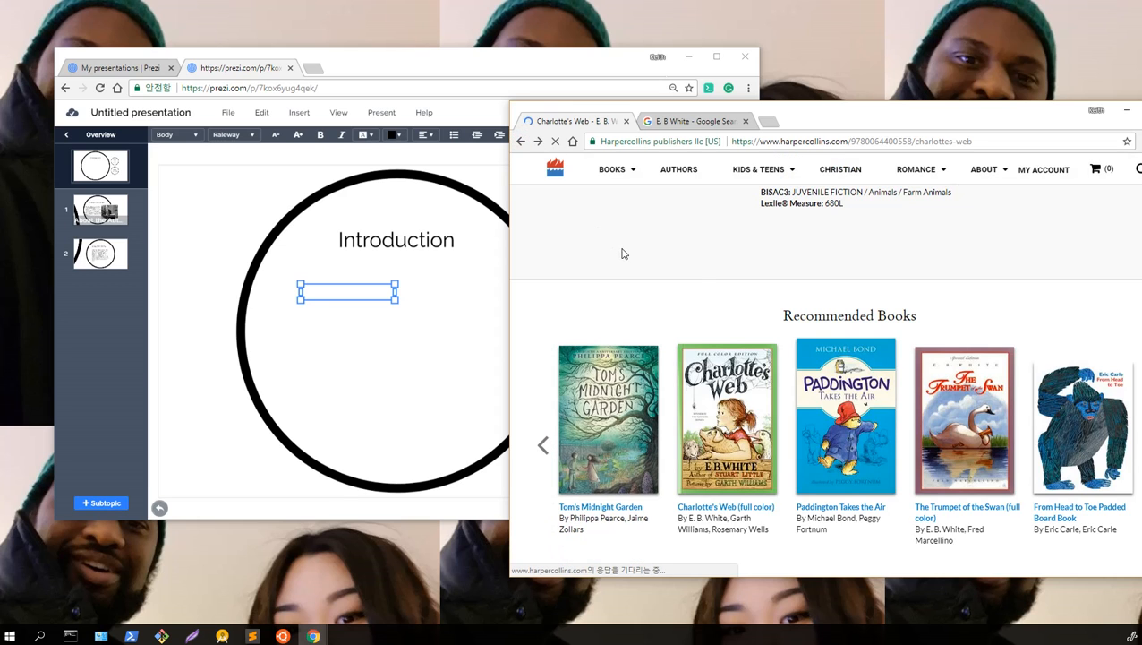
pyautogui.hotkey('alt', 'Left')
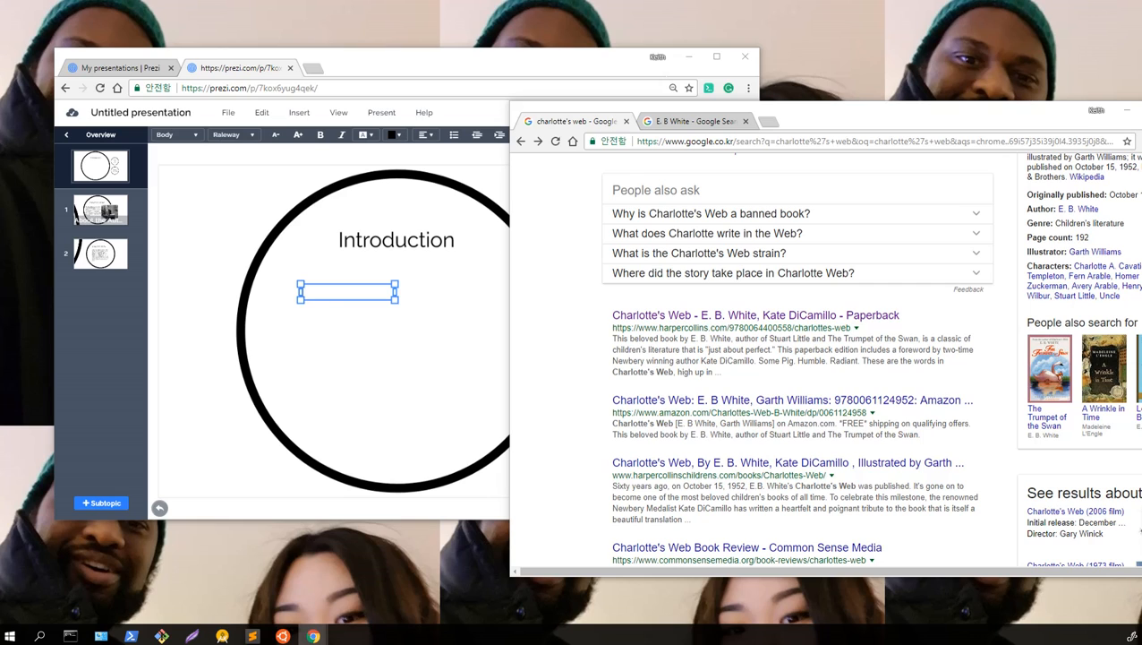
pyautogui.click(711, 142)
pyautogui.write('https://www.fluentu.com/blog/english/easy-simple-english-books-read-beginners/')
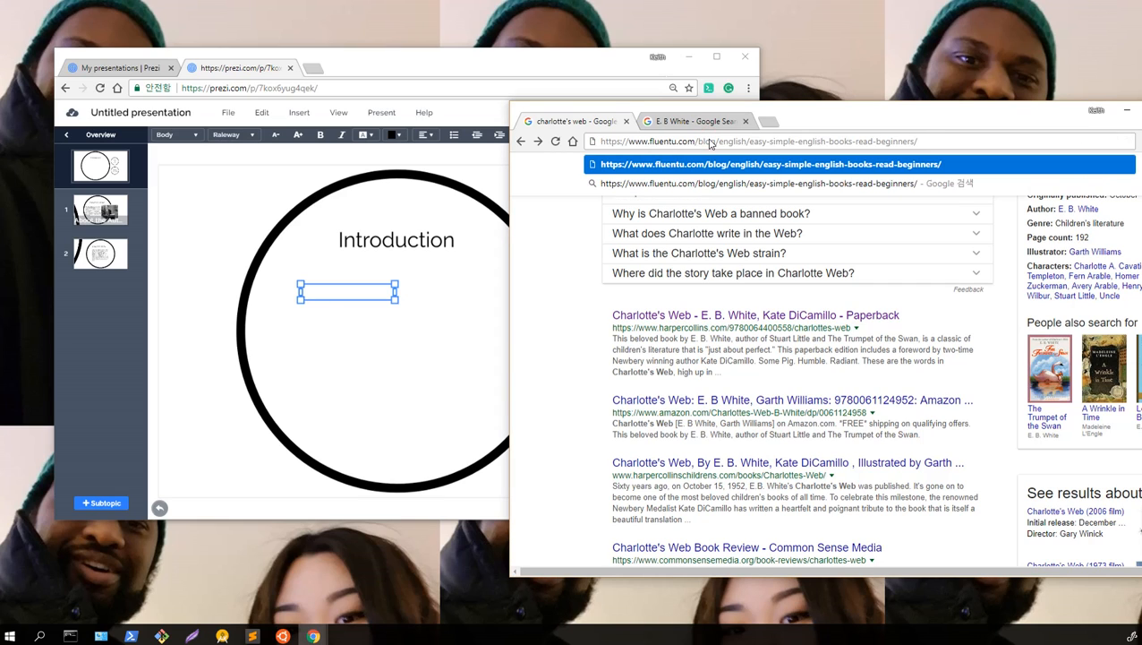
pyautogui.press('Return')
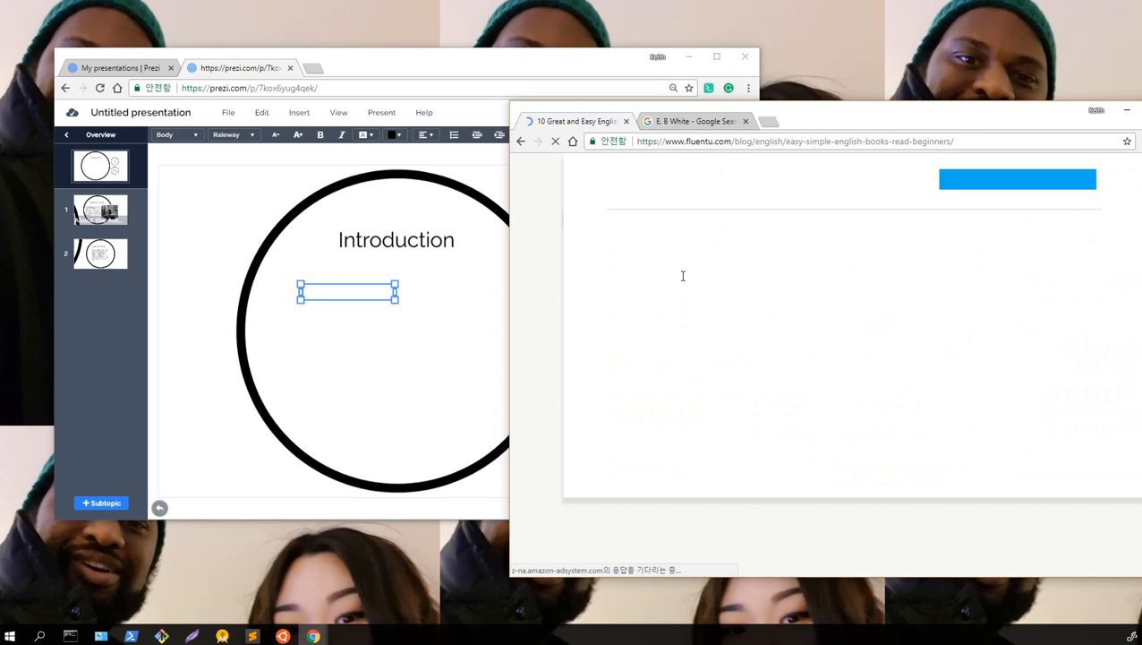
pyautogui.scroll(-5, 669, 331)
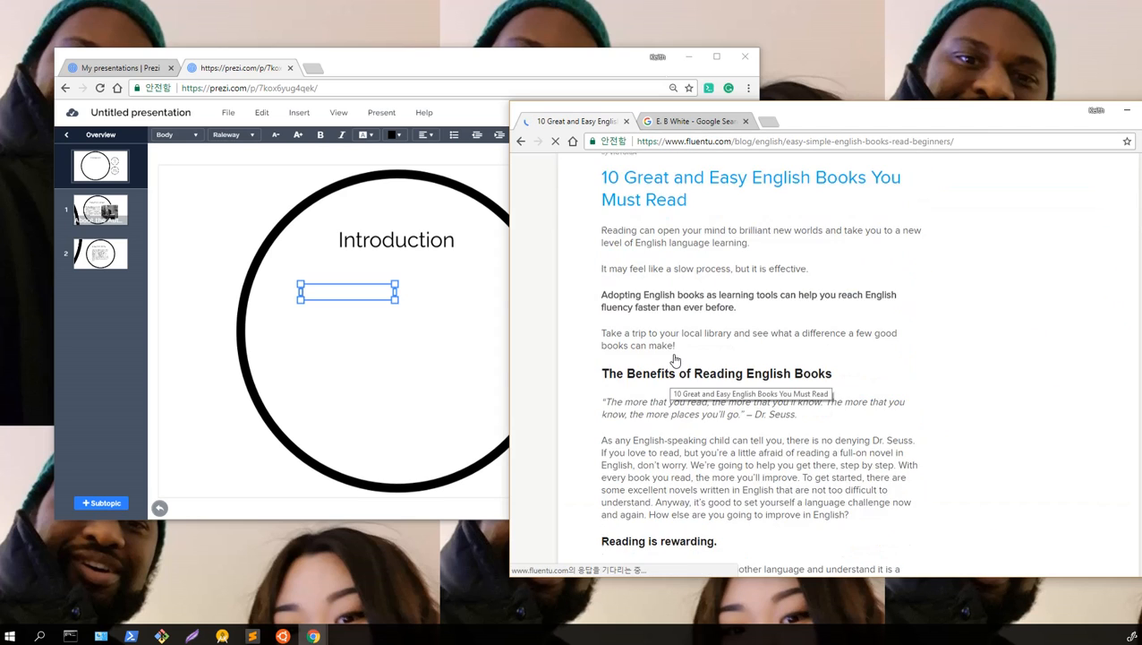
pyautogui.scroll(-3, 673, 313)
pyautogui.scroll(4, 674, 296)
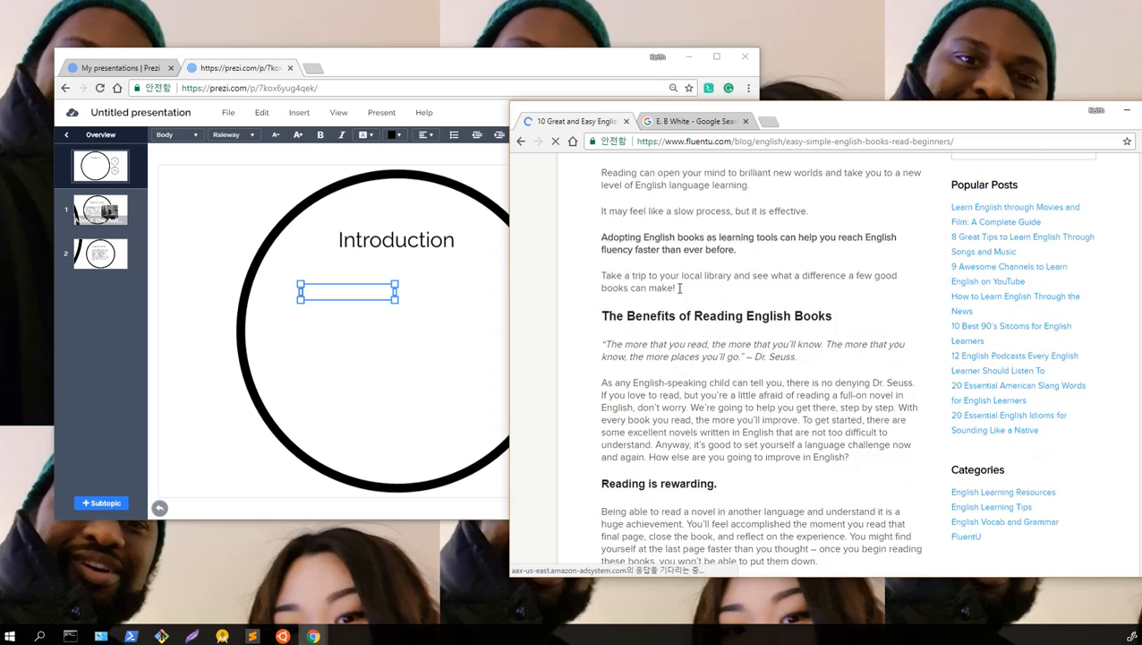
pyautogui.scroll(-10, 681, 288)
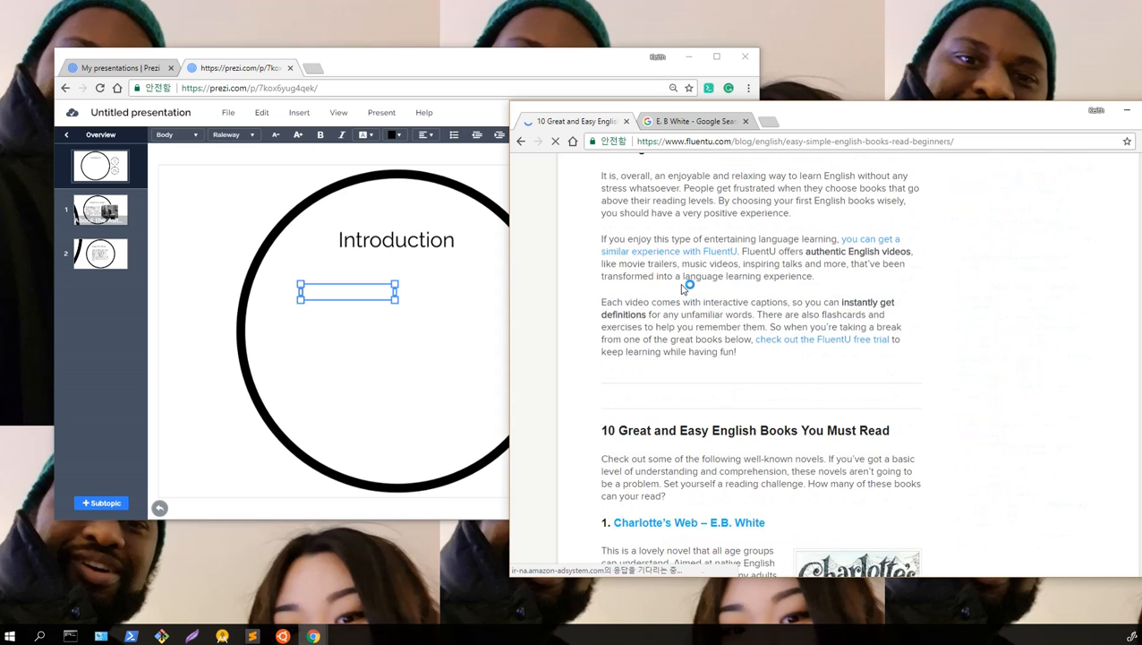
pyautogui.scroll(-4, 683, 289)
pyautogui.scroll(1, 671, 268)
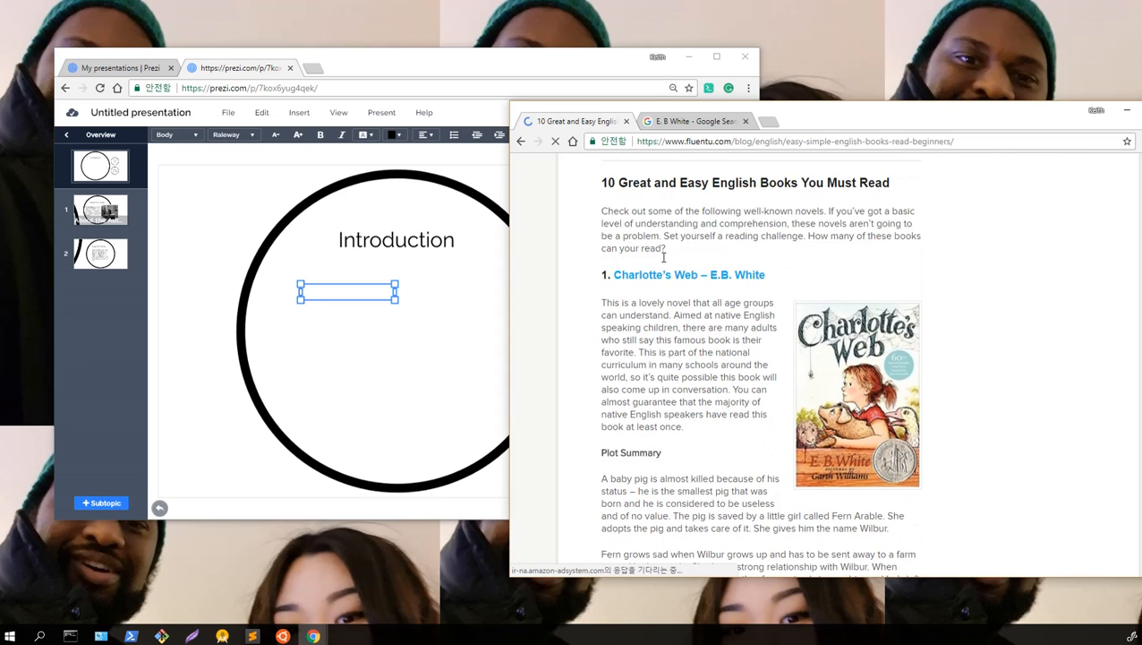
pyautogui.scroll(-1, 665, 260)
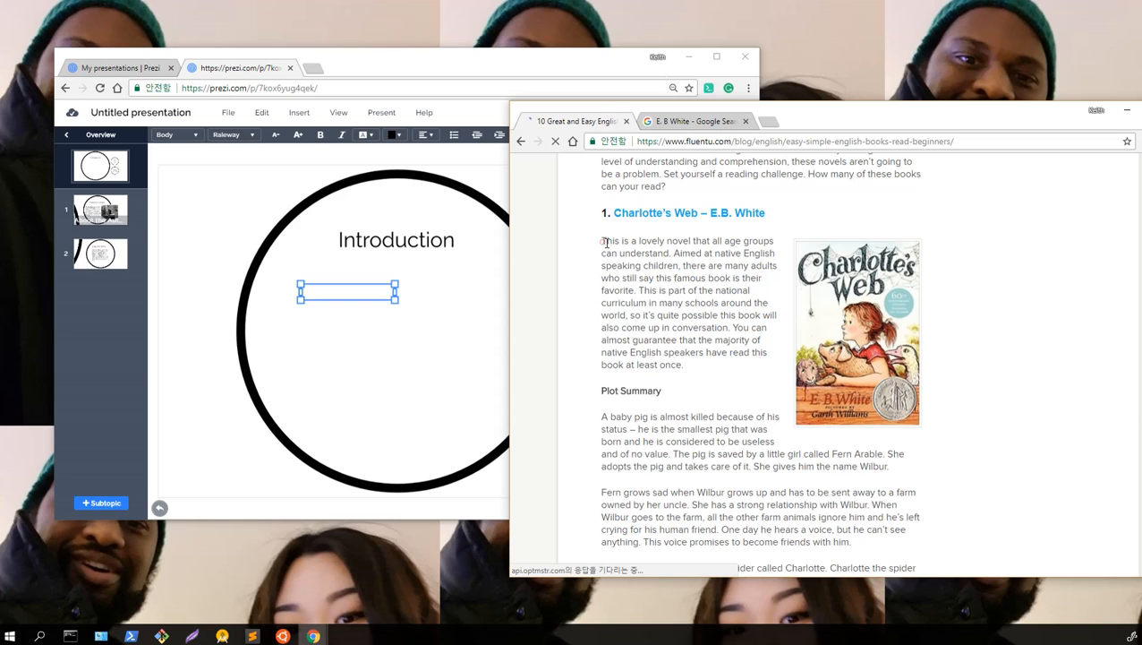
# - Copy the opening sentences of FluentU's Charlotte's Web description and paste them into the Introduction body placeholder in Prezi
pyautogui.moveTo(603, 241); pyautogui.dragTo(755, 298)
pyautogui.hotkey('ctrl', 'c')
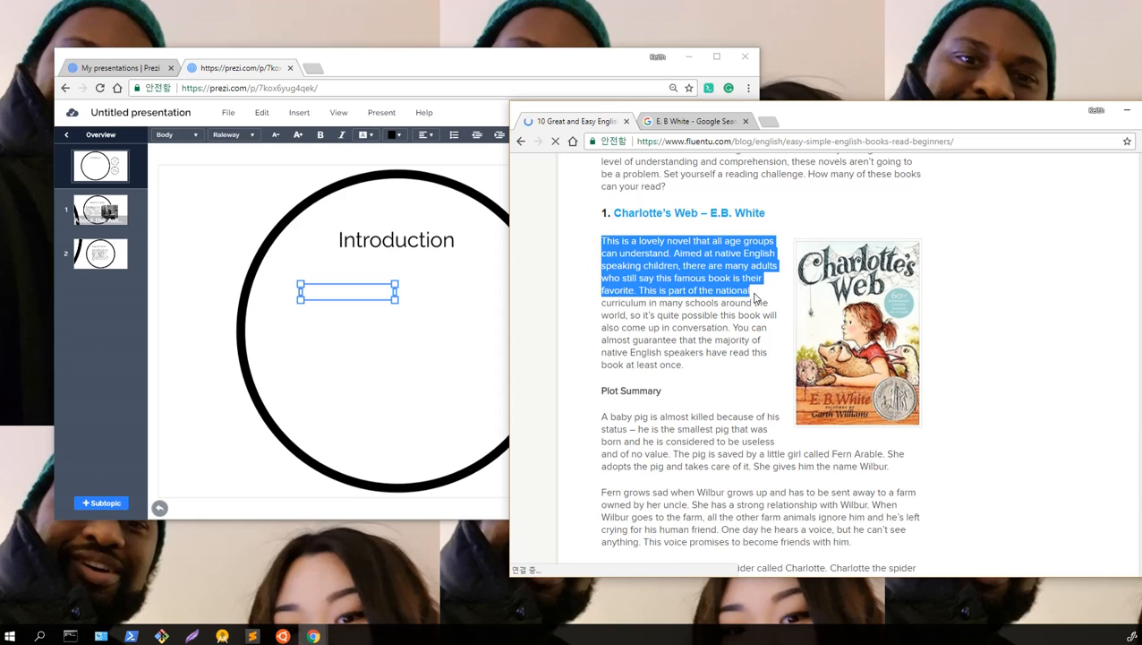
pyautogui.scroll(2, 754, 298)
pyautogui.click(341, 293)
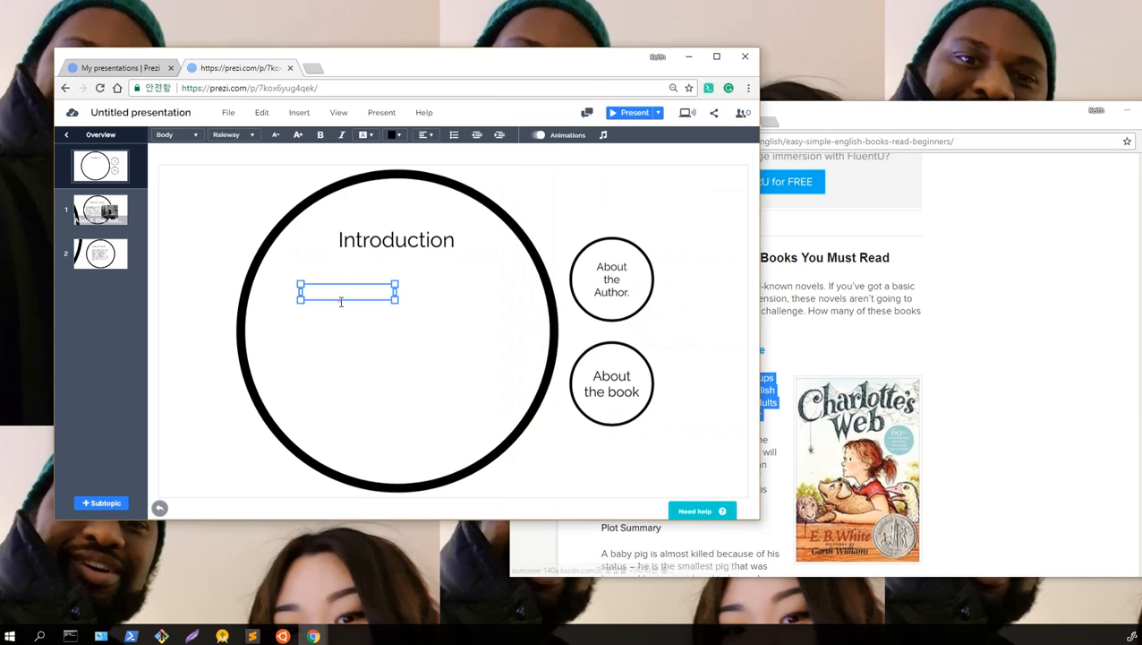
pyautogui.hotkey('ctrl', 'v')
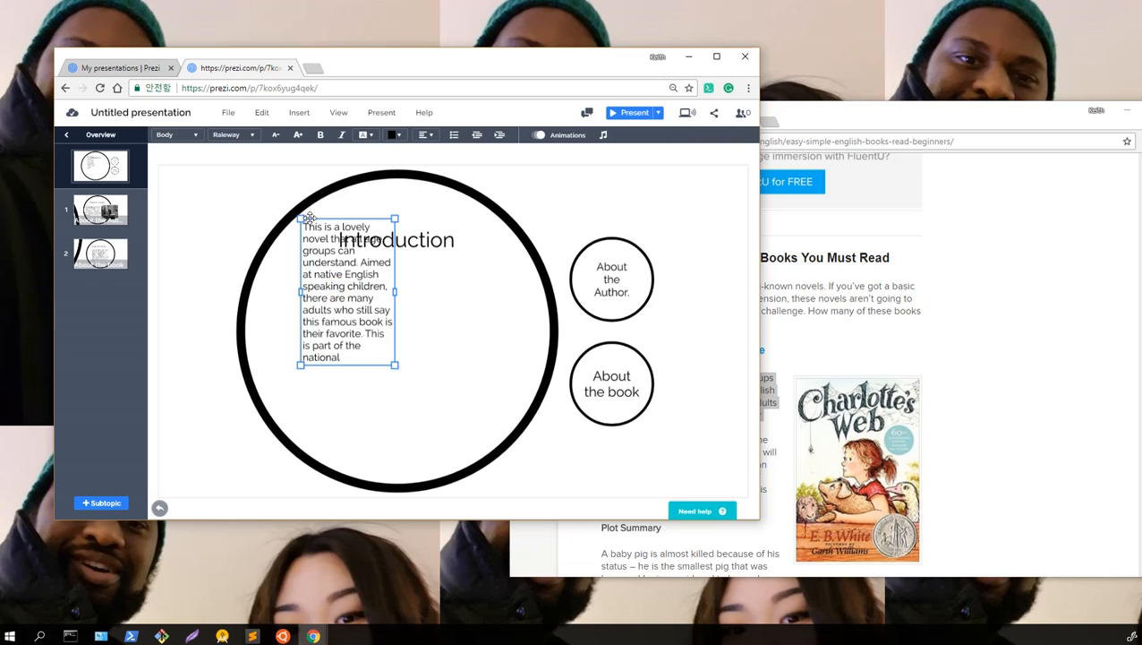
# - Move the pasted text below the Introduction title, enlarge and widen it, and centre it inside the circle
pyautogui.moveTo(304, 212); pyautogui.dragTo(293, 301)
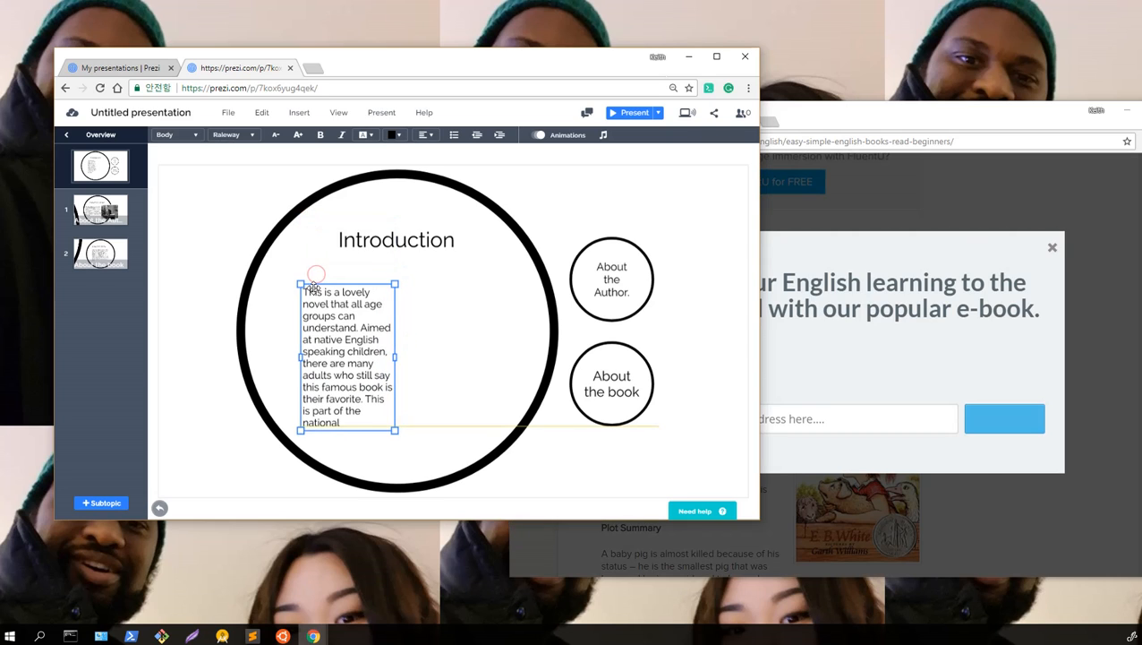
pyautogui.moveTo(394, 353); pyautogui.dragTo(535, 378)
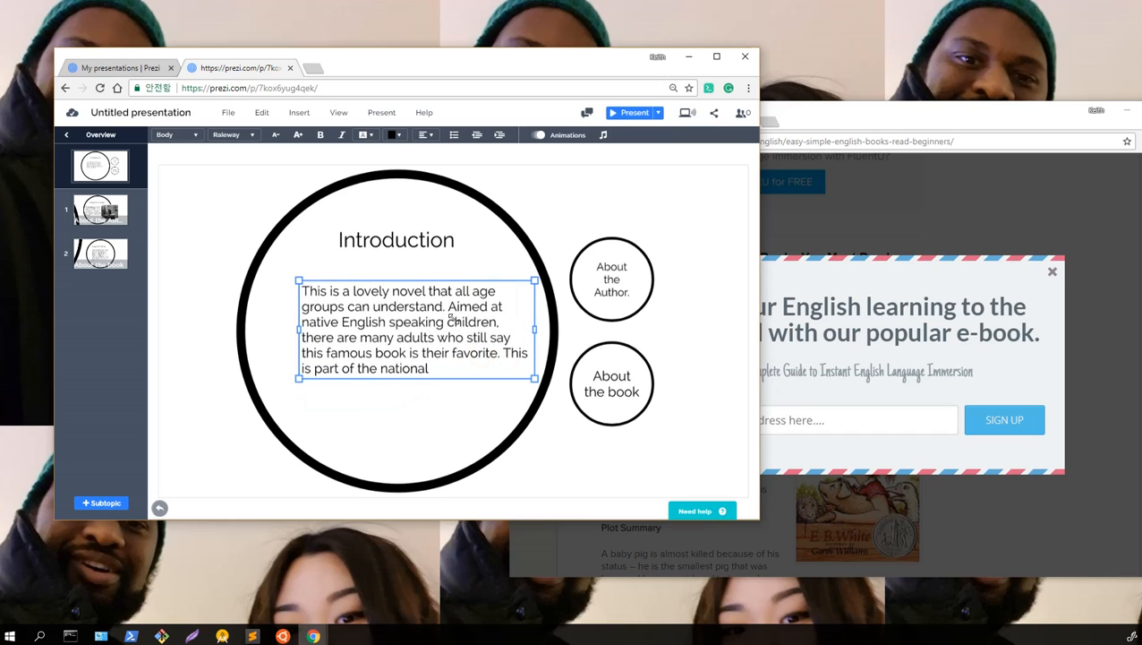
pyautogui.moveTo(452, 320)
pyautogui.mouseDown()
pyautogui.moveTo(419, 321)
pyautogui.moveTo(430, 316)
pyautogui.mouseUp()
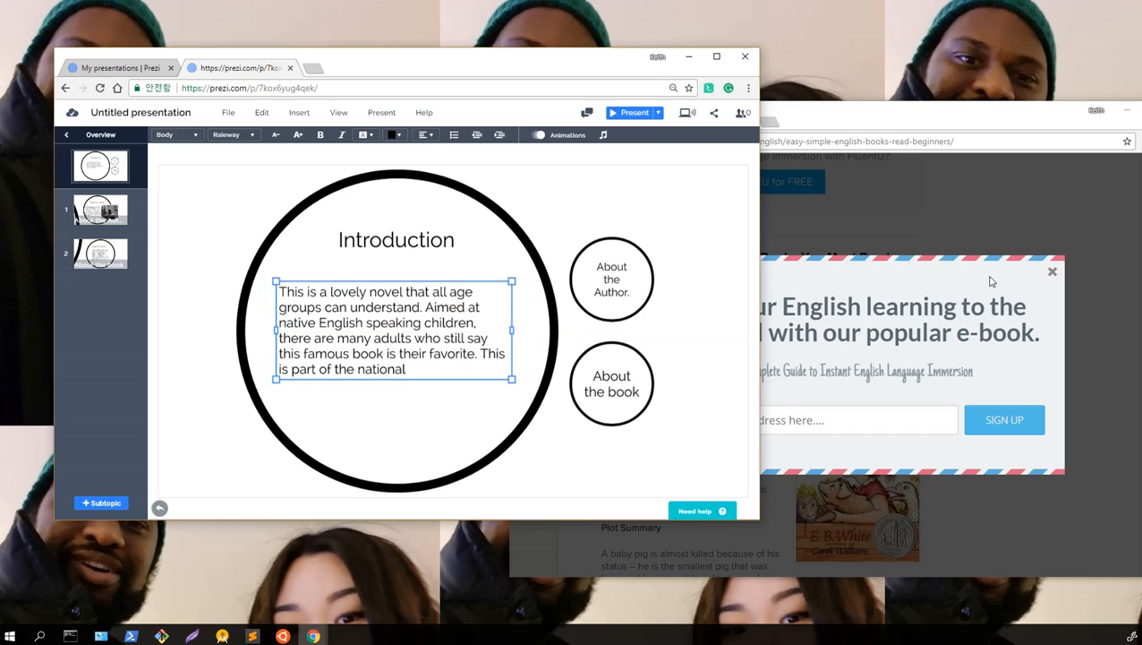
pyautogui.click(1053, 271)
pyautogui.click(369, 279)
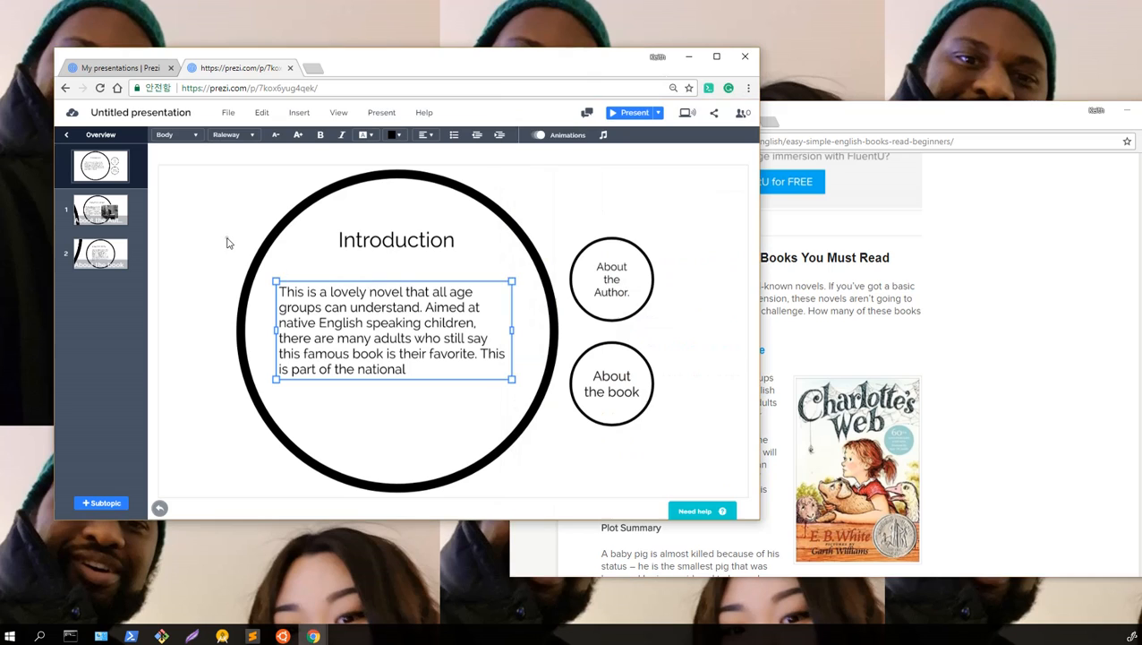
pyautogui.click(227, 239)
# - Insert the Charlotte's Web cover image on the overview and enlarge it to fill the right side of the slide
pyautogui.click(81, 152)
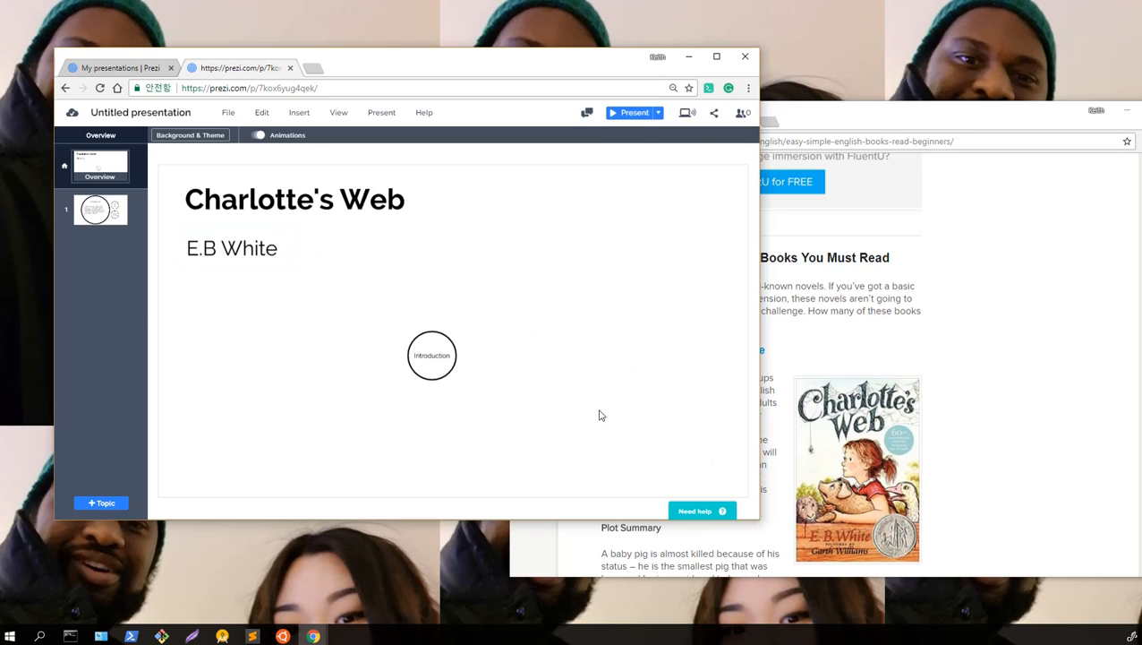
pyautogui.click(299, 113)
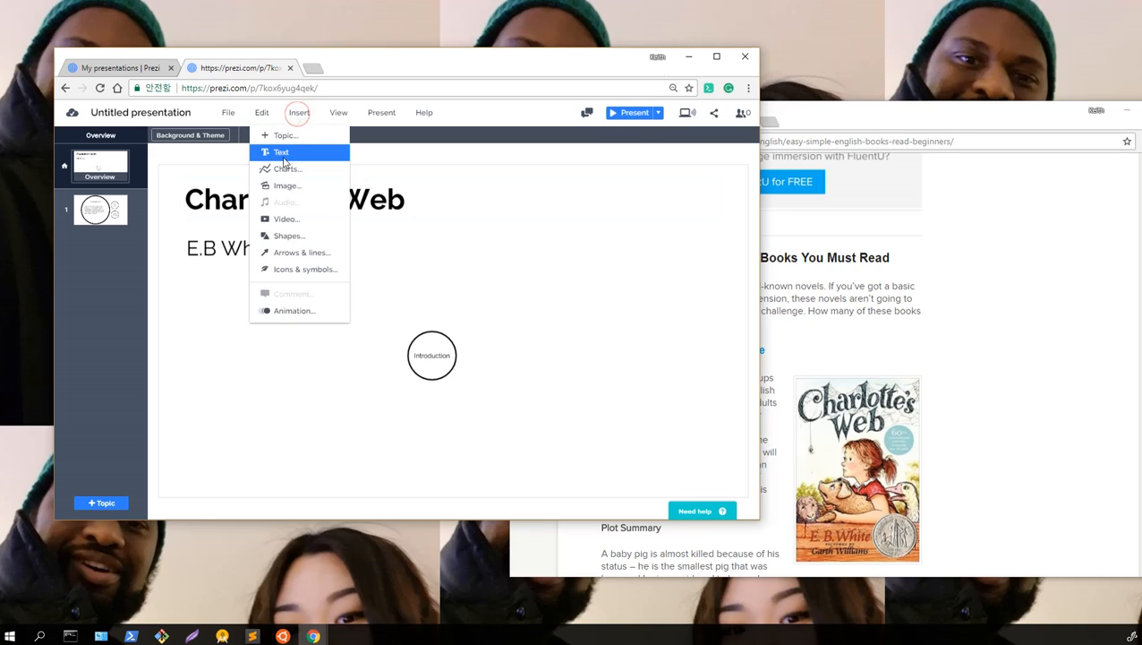
pyautogui.click(285, 186)
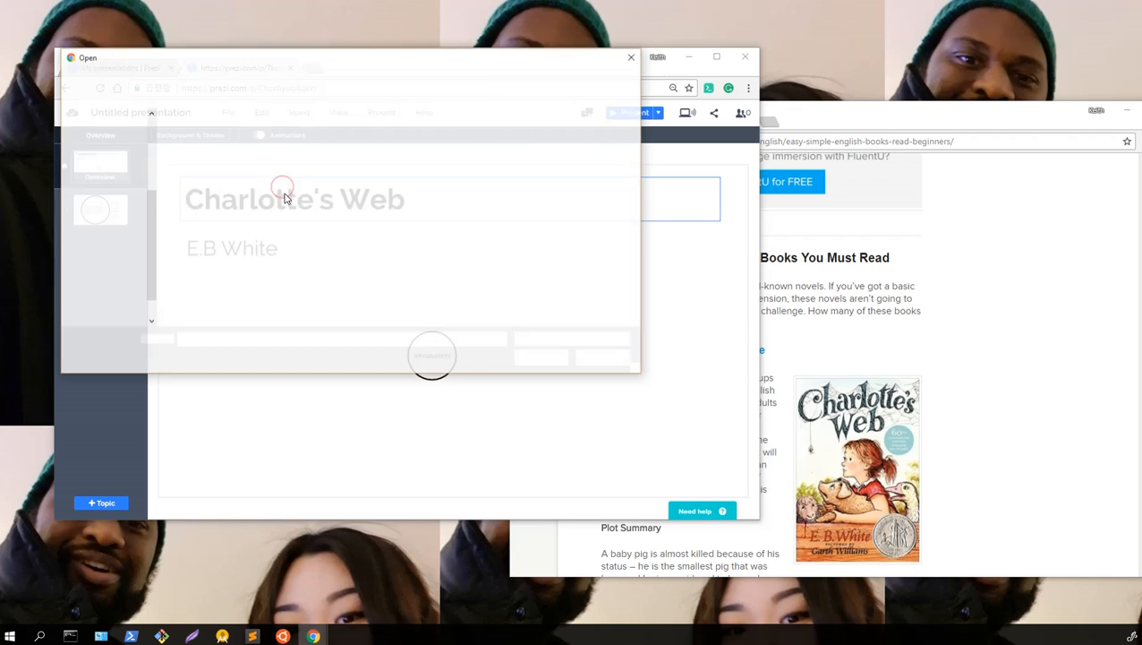
pyautogui.doubleClick(267, 148)
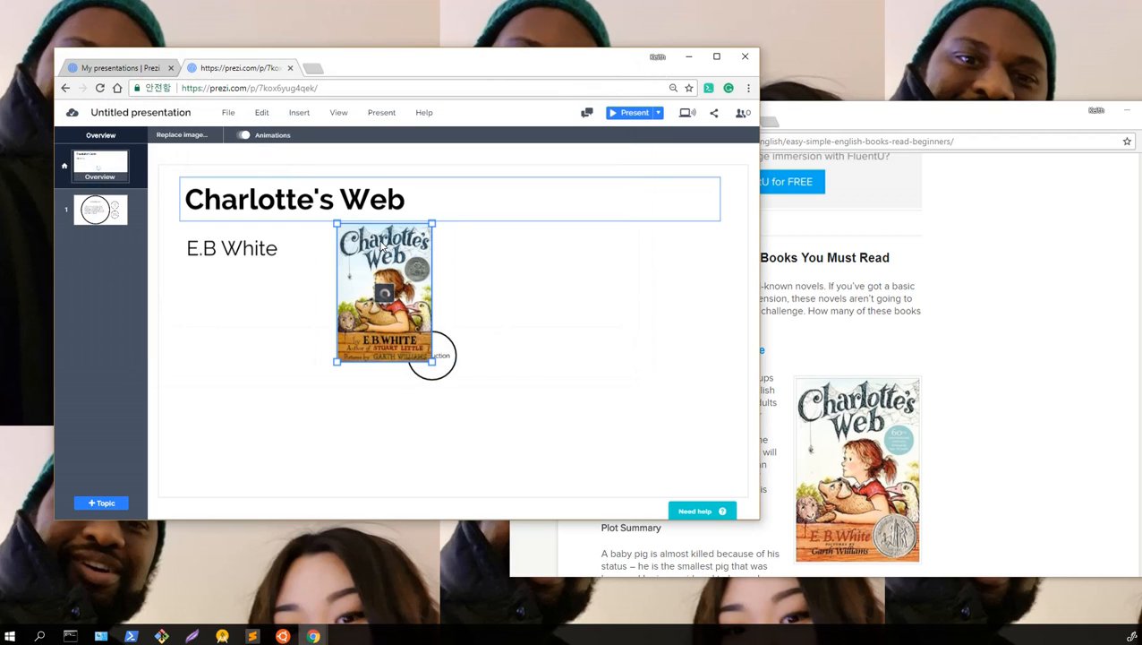
pyautogui.moveTo(407, 294); pyautogui.dragTo(714, 202)
pyautogui.moveTo(649, 302); pyautogui.dragTo(506, 483)
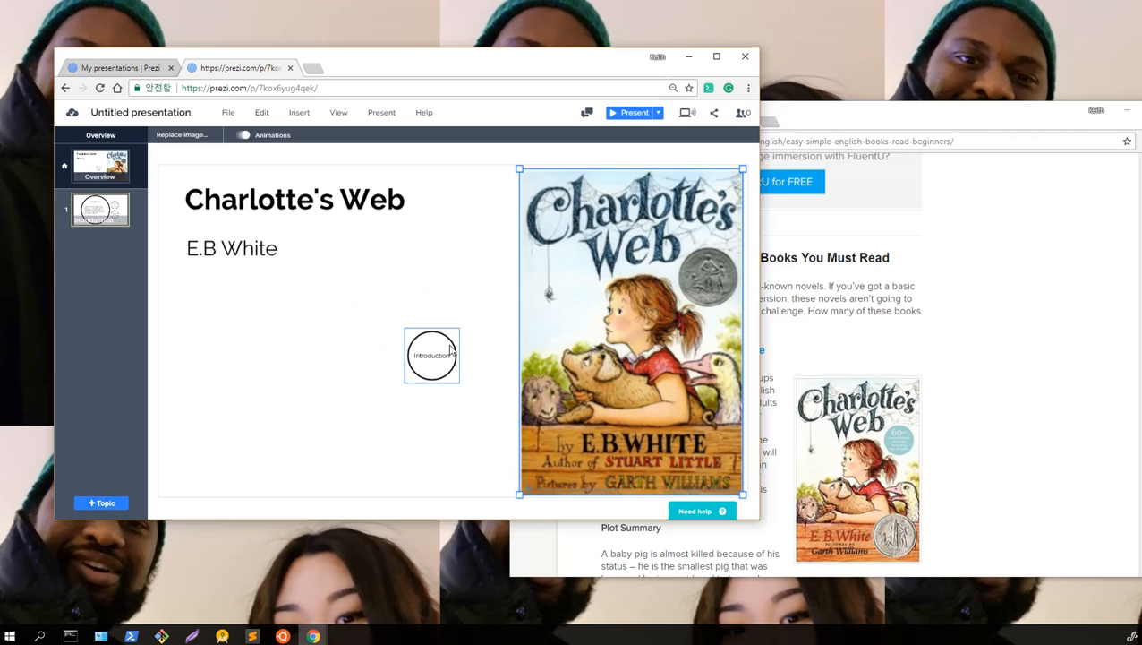
pyautogui.rightClick(561, 285)
pyautogui.click(596, 338)
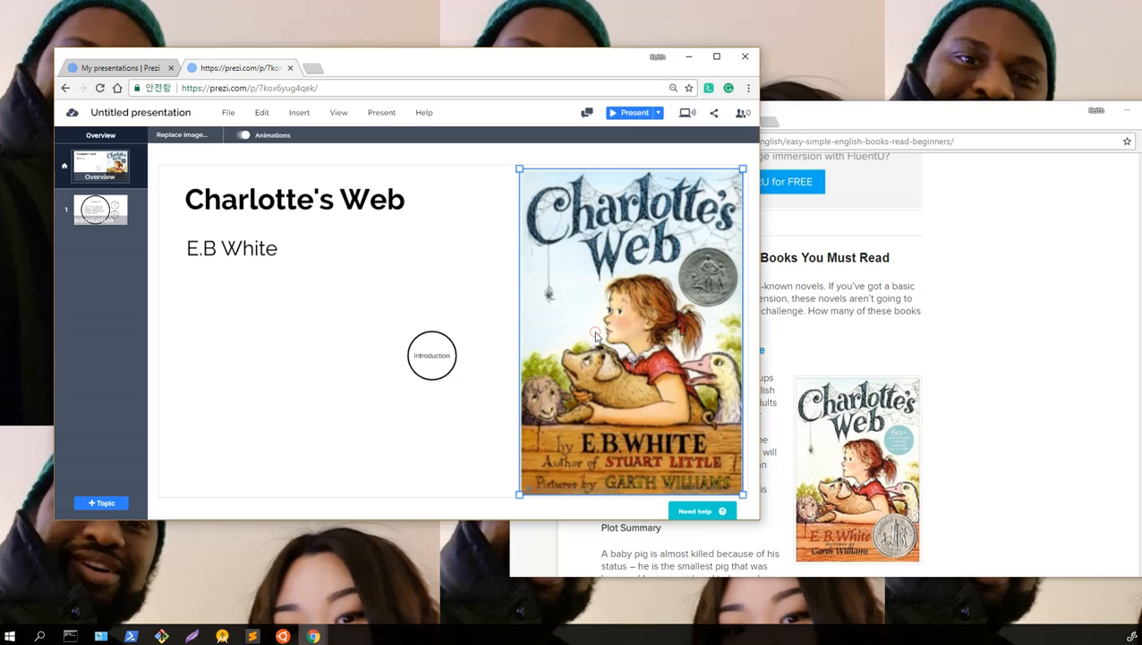
# - Search Google Images for "spiders web" in a new browser tab
pyautogui.click(1019, 294)
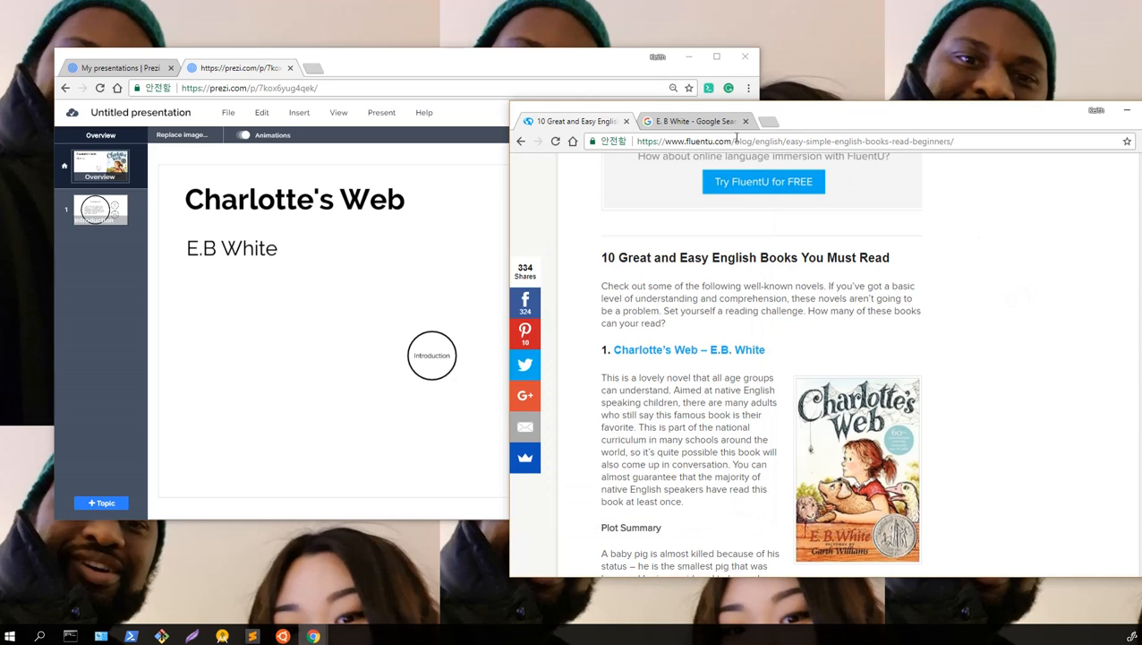
pyautogui.click(768, 121)
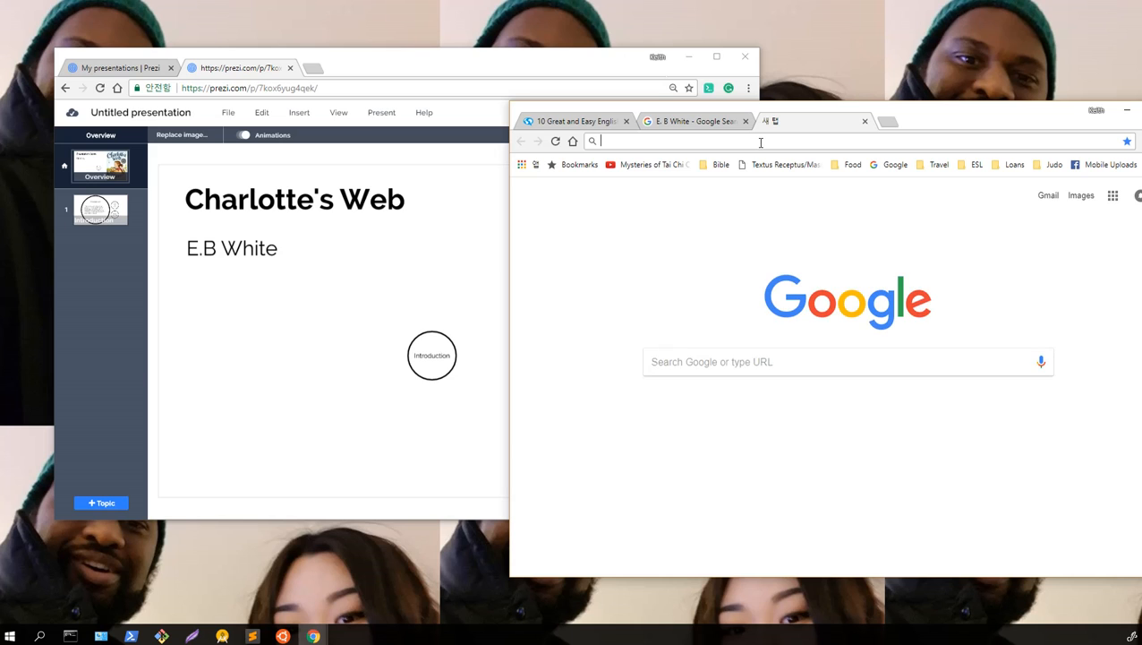
pyautogui.write('google')
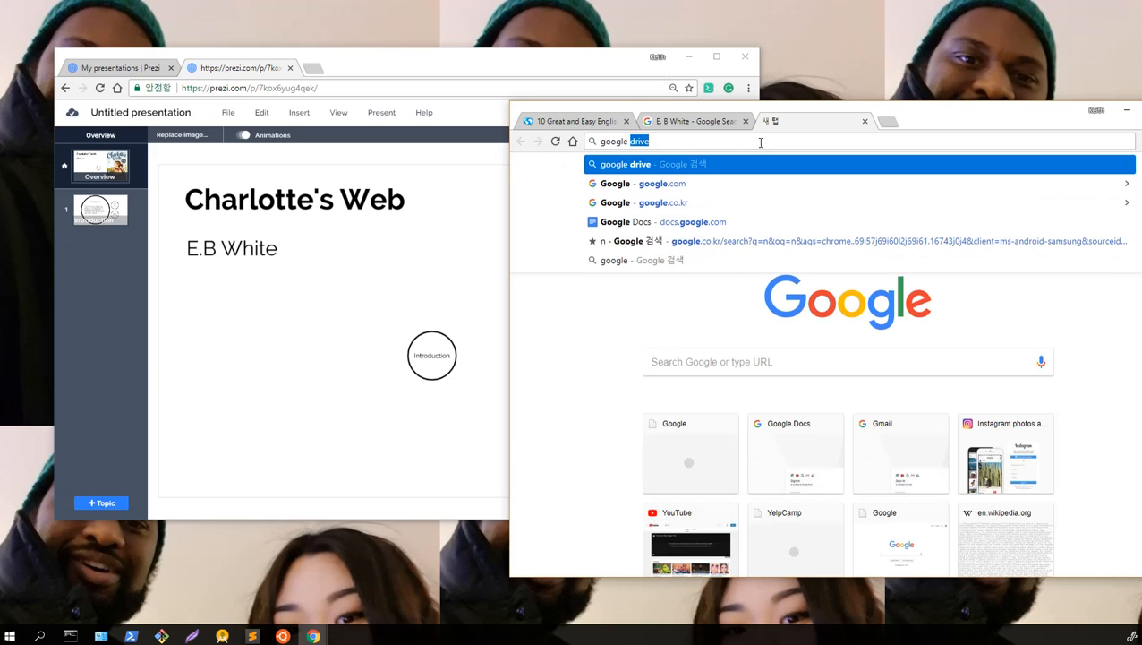
pyautogui.press('BackSpace')
pyautogui.press('BackSpace')
pyautogui.press('BackSpace')
pyautogui.press('BackSpace')
pyautogui.press('BackSpace')
pyautogui.press('BackSpace')
pyautogui.press('BackSpace')
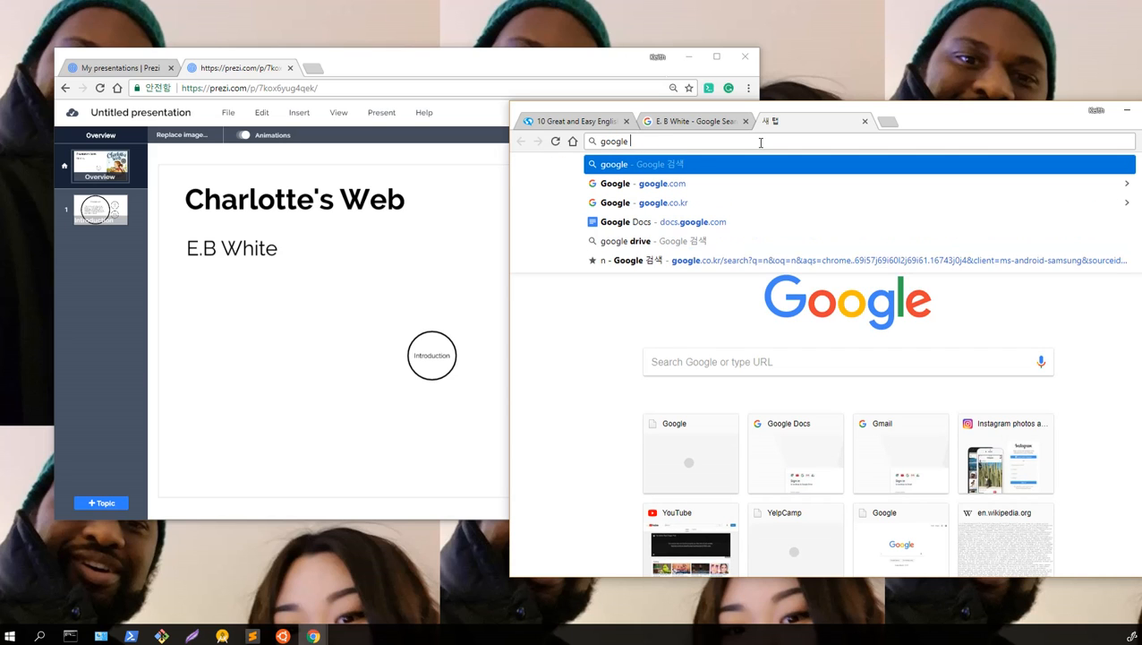
pyautogui.write('spiders web')
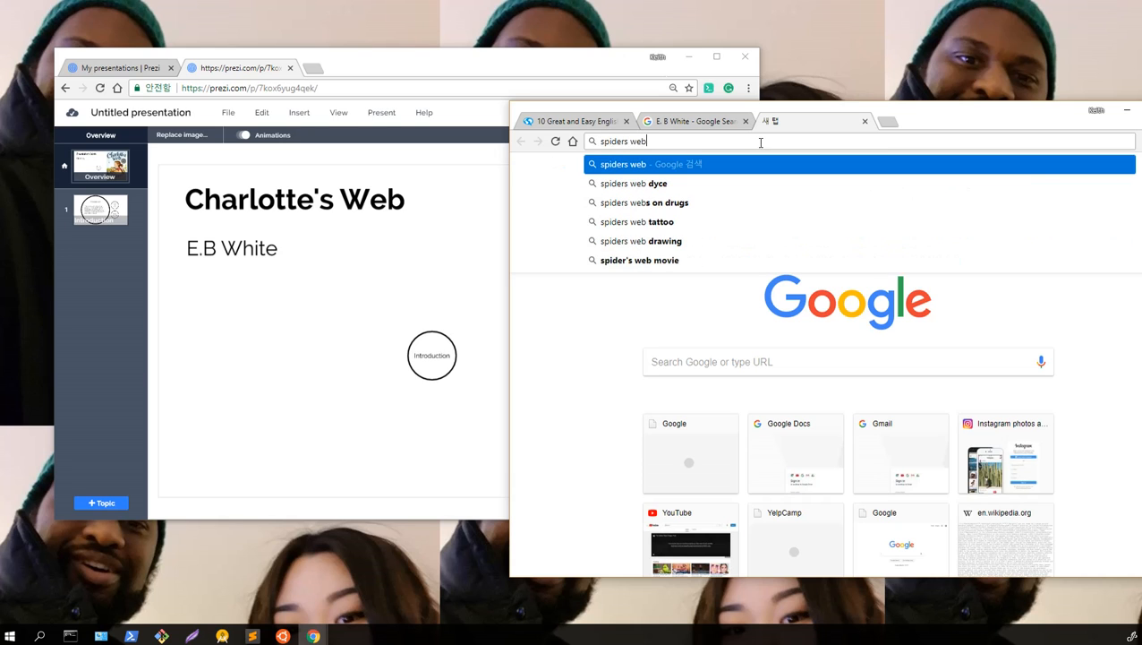
pyautogui.press('Return')
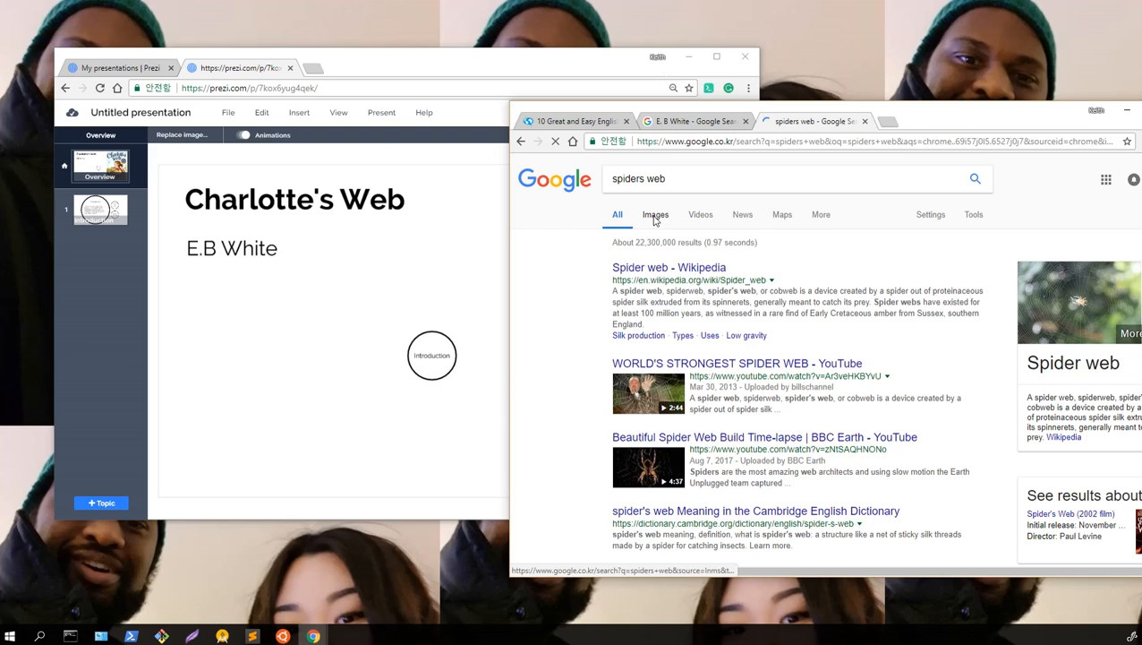
pyautogui.click(660, 217)
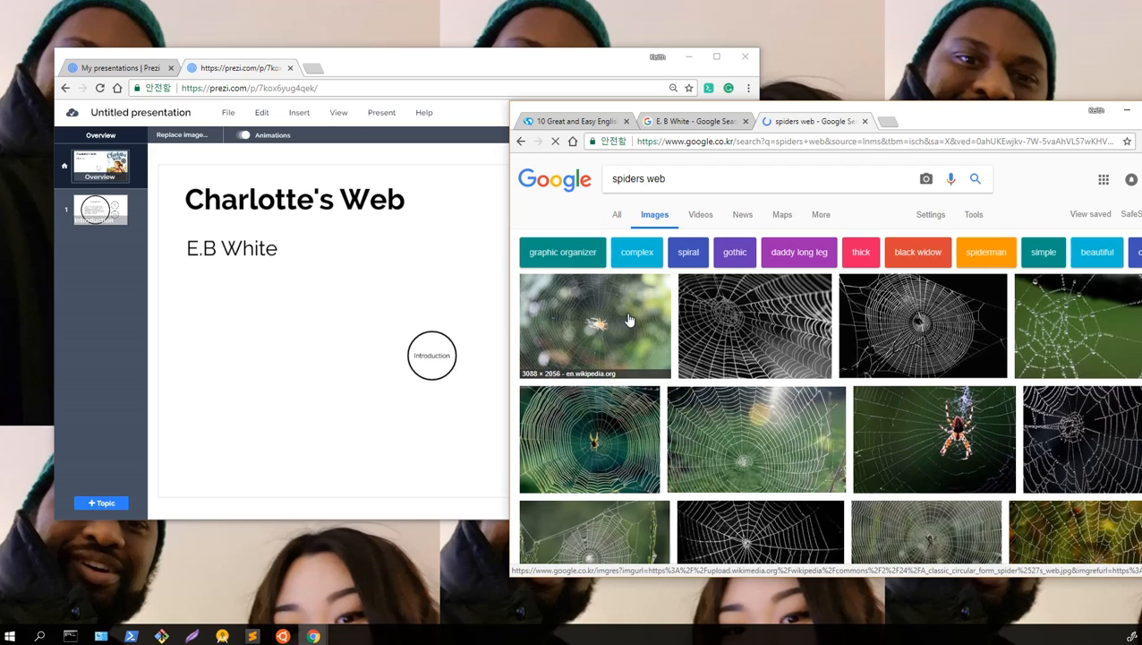
# - Browse the spider web image results for a picture suited to the presentation
pyautogui.click(694, 179)
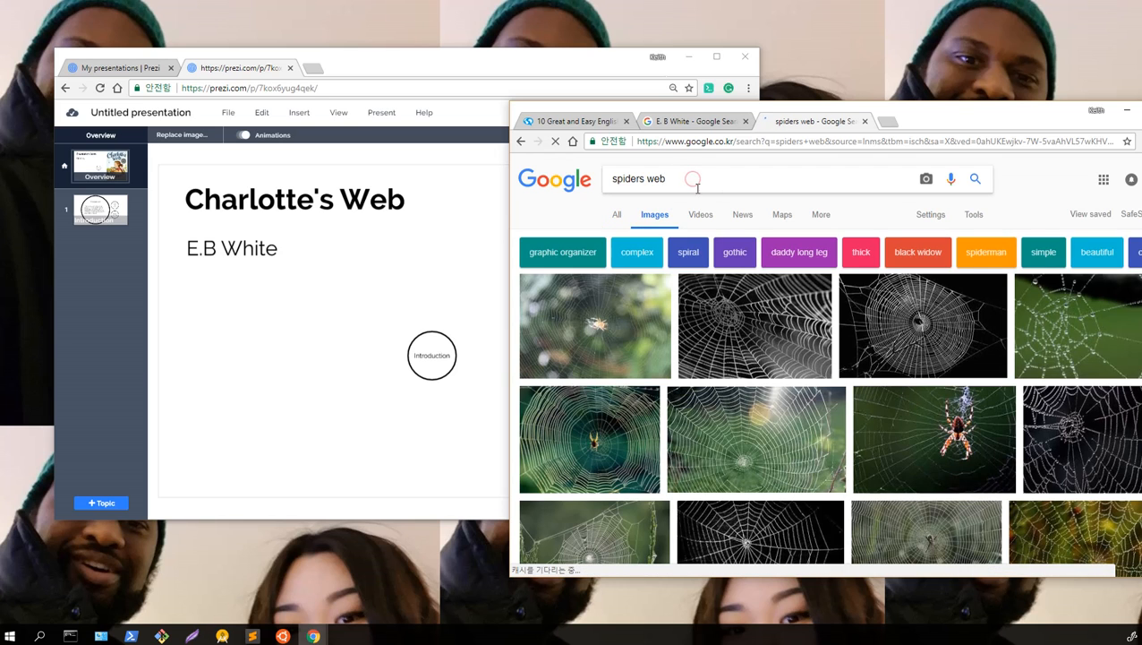
pyautogui.scroll(-3, 739, 324)
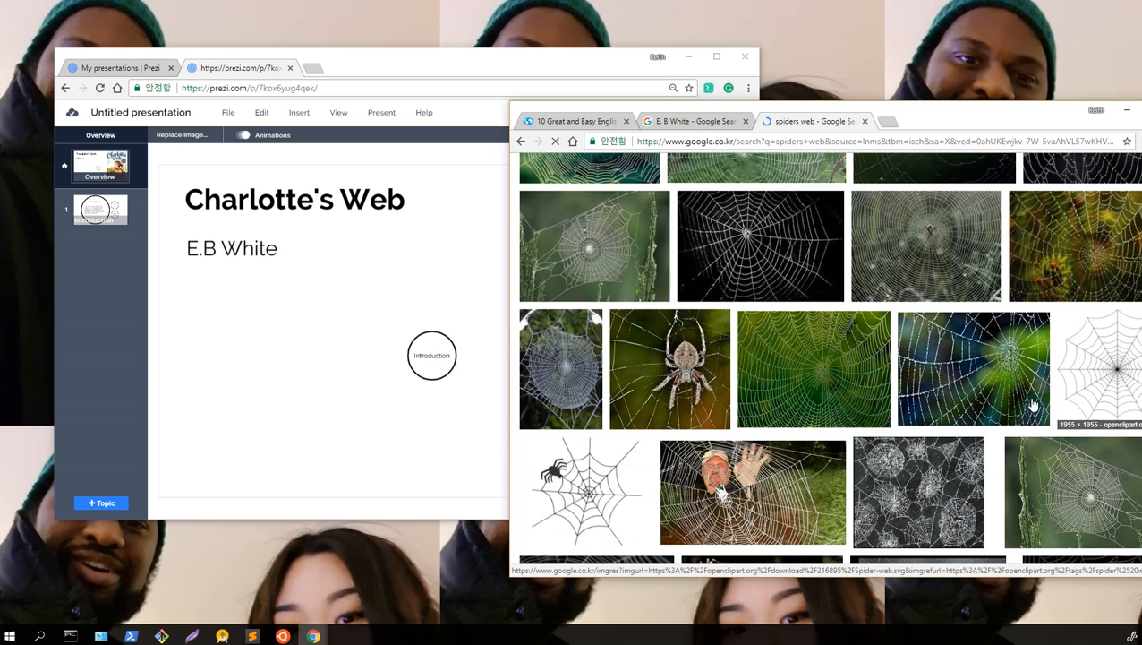
pyautogui.scroll(-1, 627, 482)
pyautogui.scroll(-2, 858, 380)
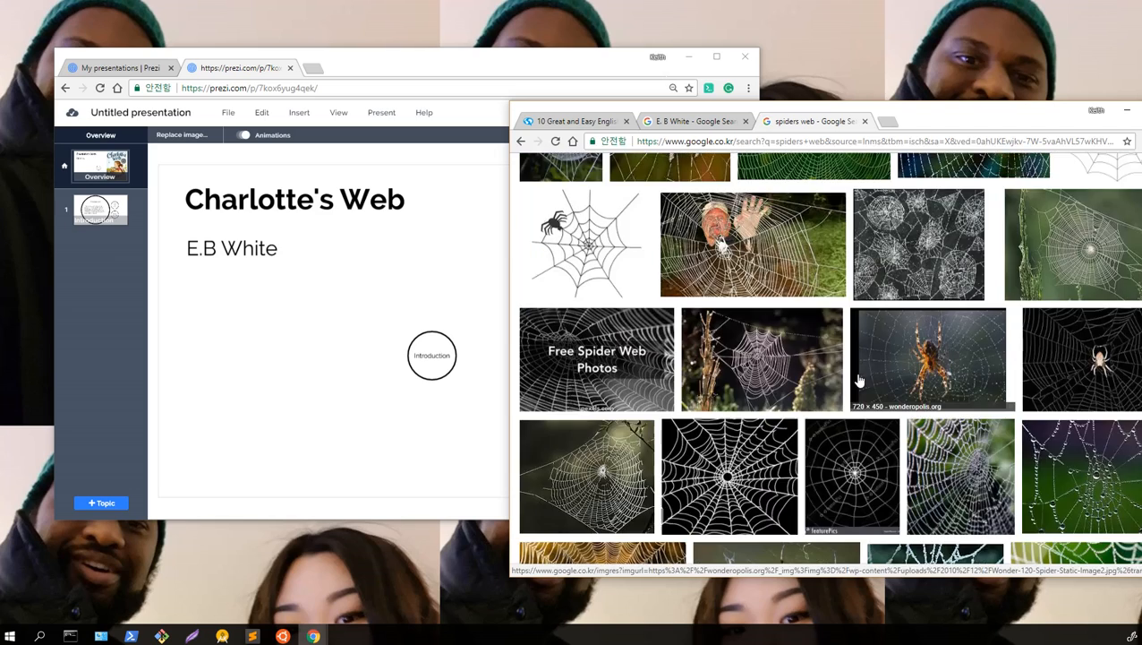
pyautogui.scroll(2, 858, 381)
pyautogui.doubleClick(585, 409)
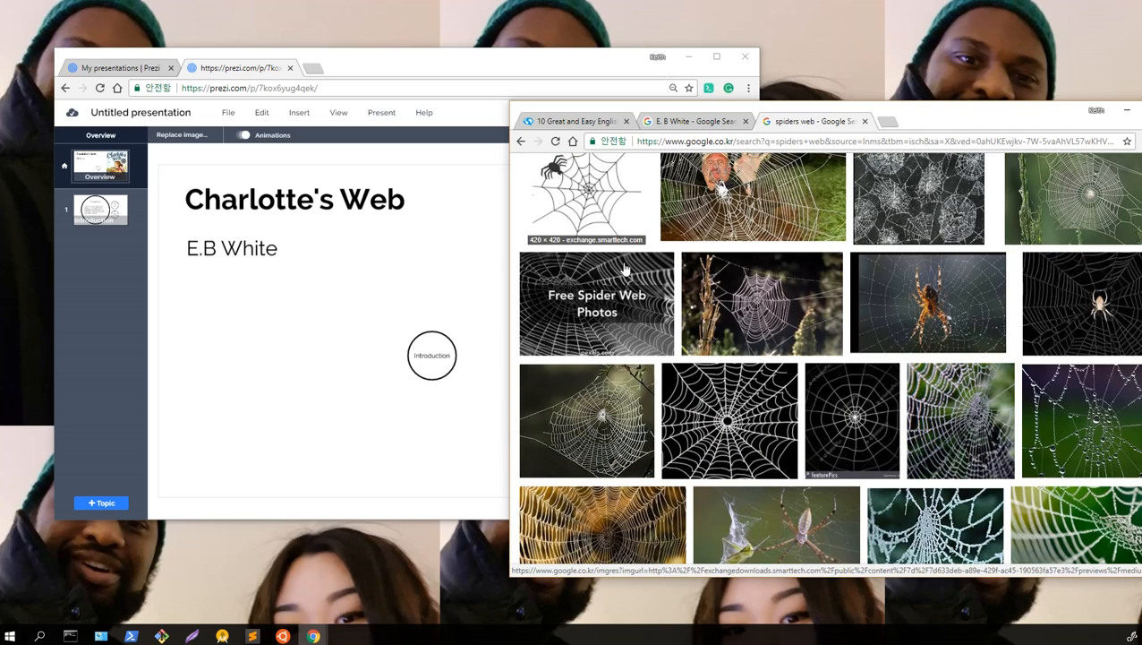
# - Choose the plain black-and-white spider web clip art without a spider from the image results
pyautogui.scroll(2, 625, 270)
pyautogui.click(598, 394)
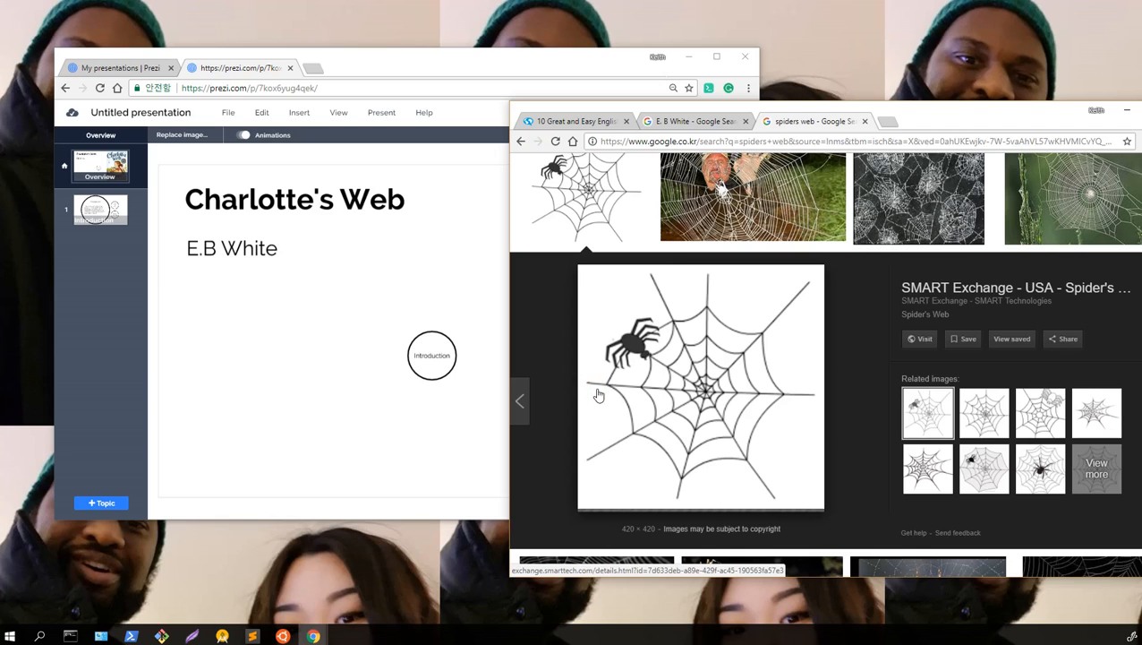
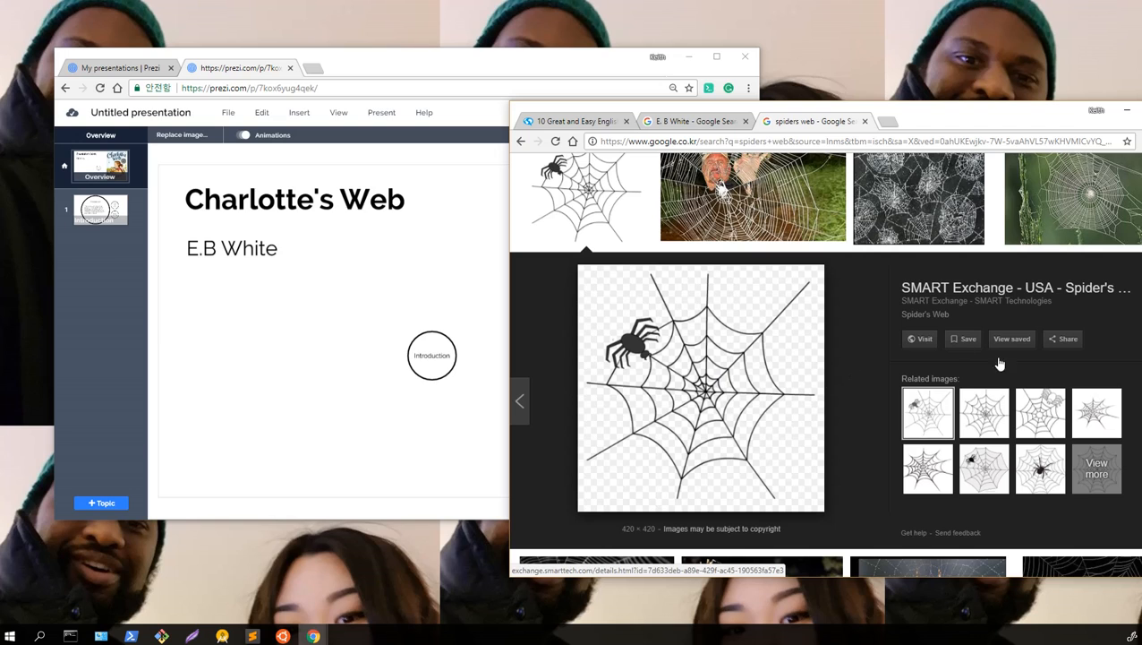
pyautogui.click(984, 412)
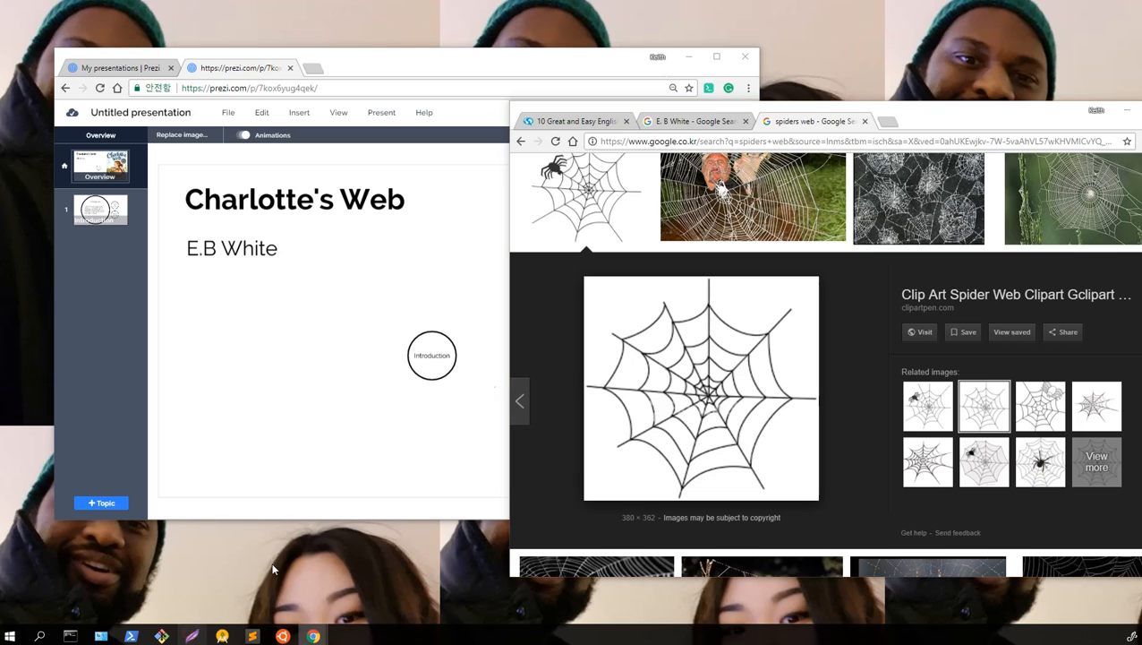
# - Capture the spider web picture with the screenshot tool and save it as the JPEG "web" in the preziphotos folder
pyautogui.click(192, 636)
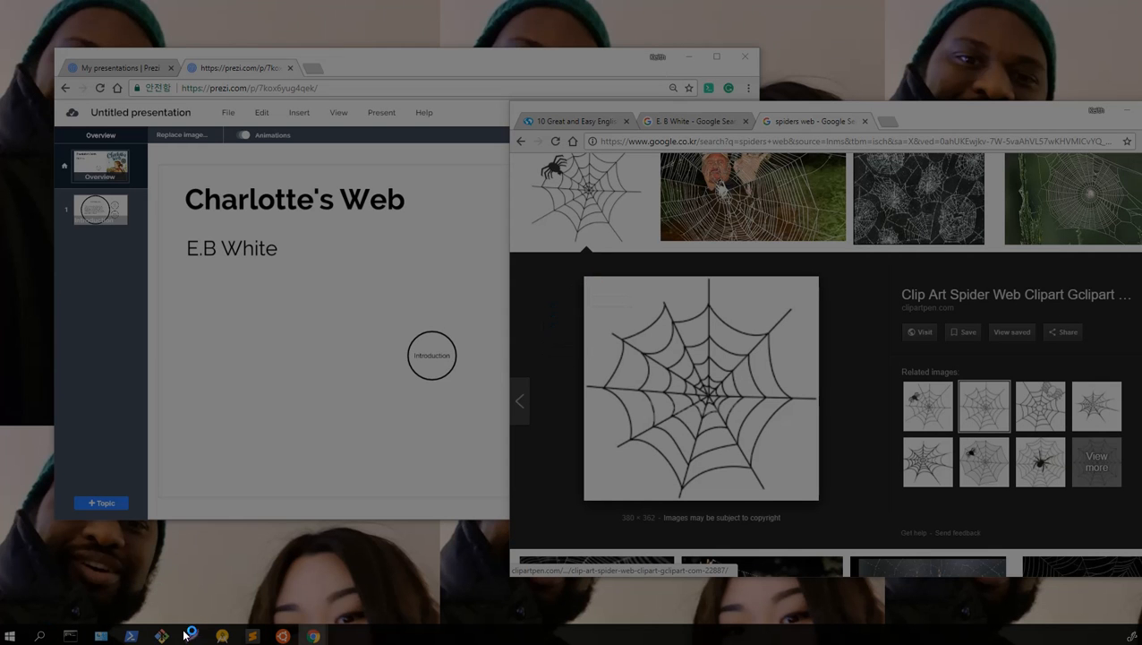
pyautogui.moveTo(584, 277)
pyautogui.mouseDown()
pyautogui.moveTo(786, 450)
pyautogui.moveTo(818, 502)
pyautogui.mouseUp()
pyautogui.click(793, 514)
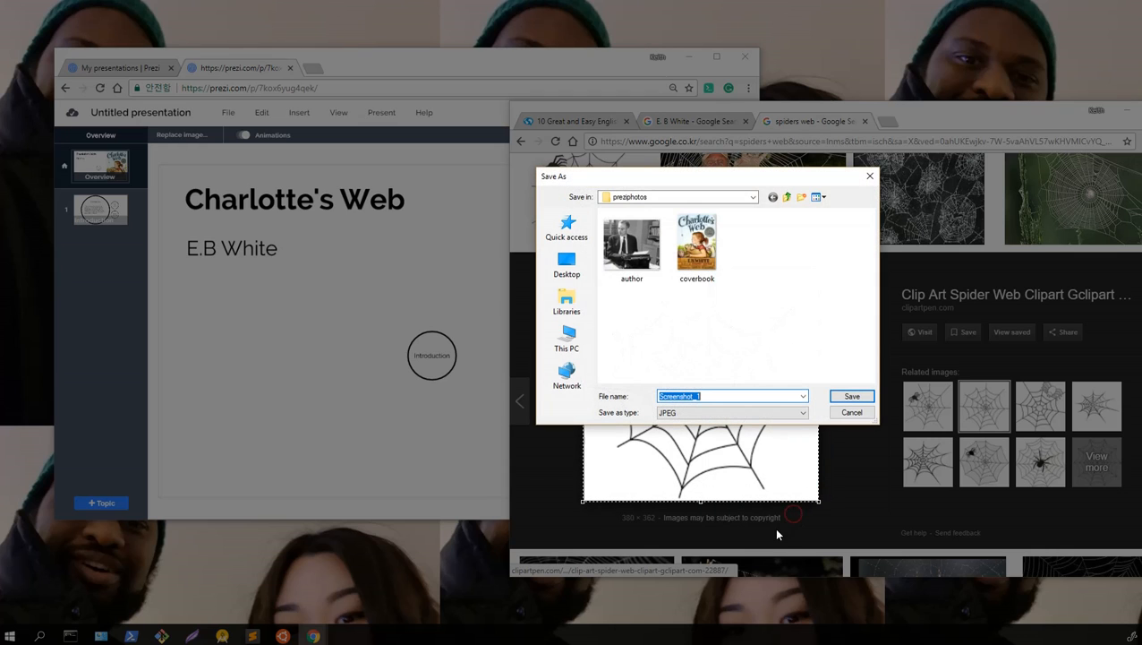
pyautogui.write('web')
pyautogui.press('Return')
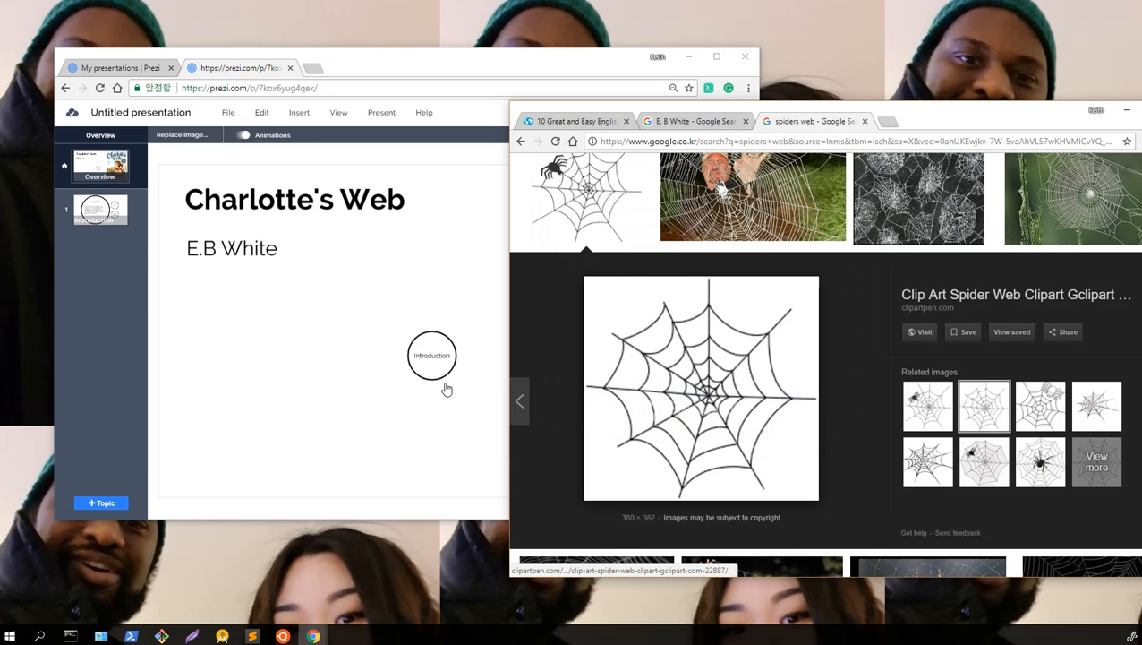
# - Switch to the Prezi presentation and insert the "web" image into the overview
pyautogui.click(297, 329)
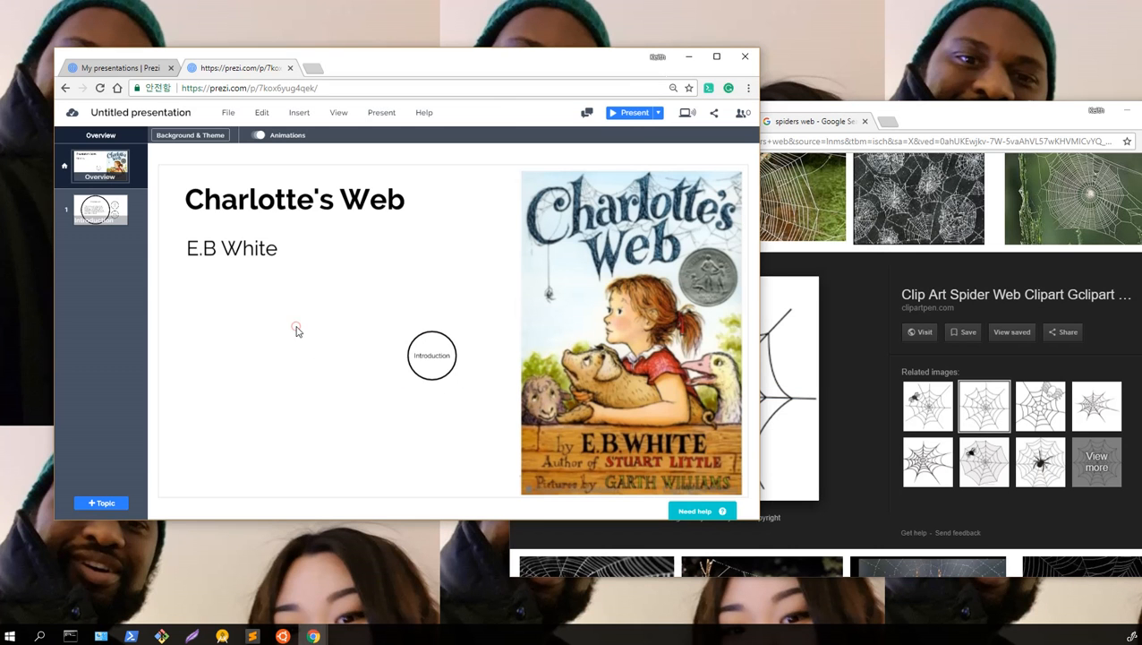
pyautogui.click(262, 113)
pyautogui.click(298, 113)
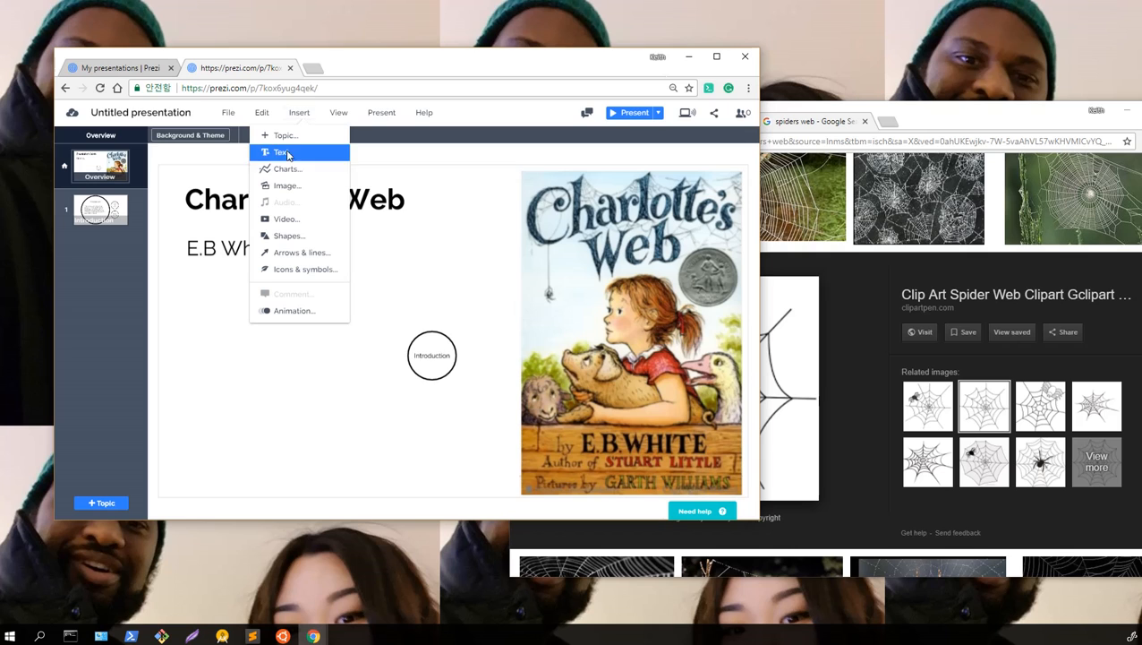
pyautogui.click(287, 185)
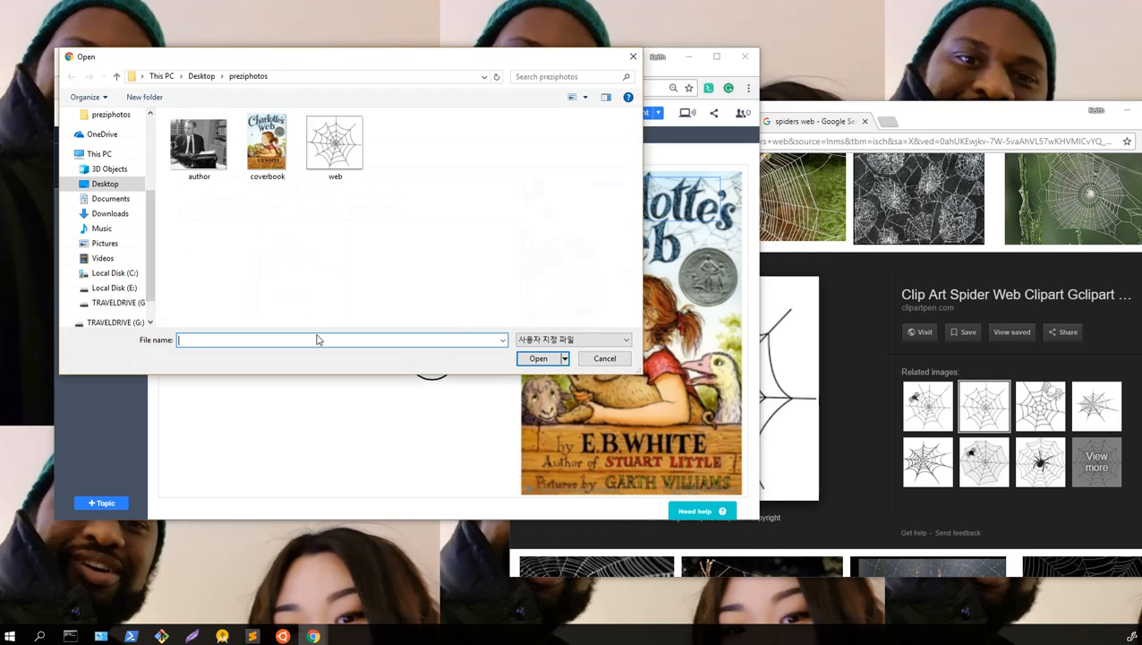
pyautogui.doubleClick(331, 161)
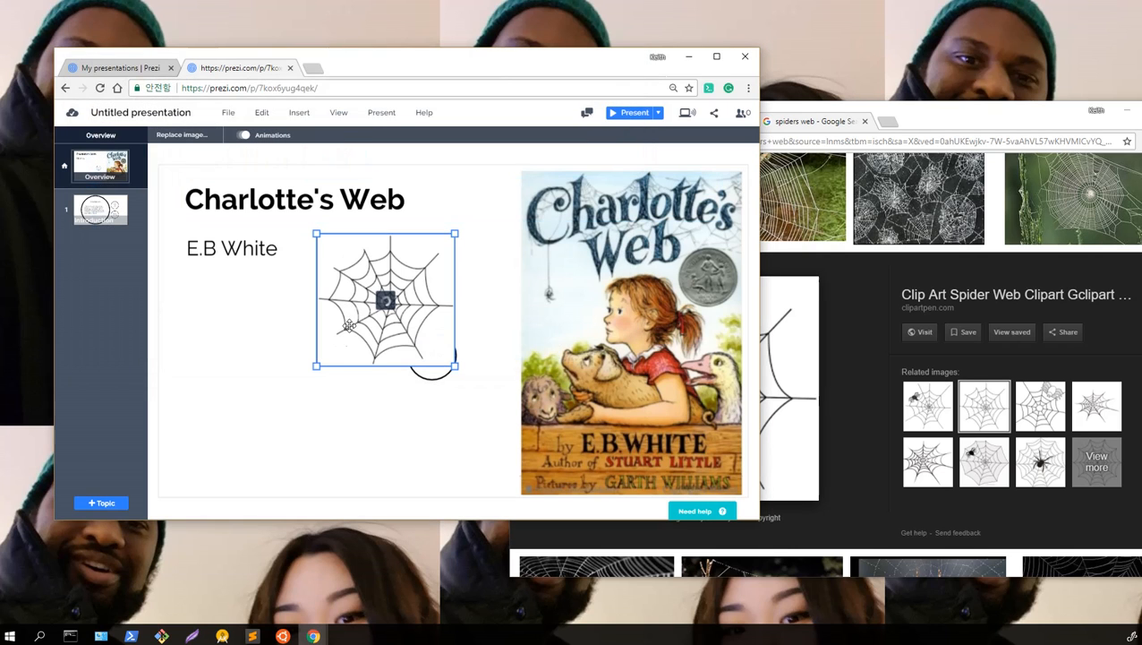
# - Enlarge the web image, send it to the back, and center it behind the Introduction circle, partly under the book cover
pyautogui.moveTo(320, 370); pyautogui.dragTo(204, 461)
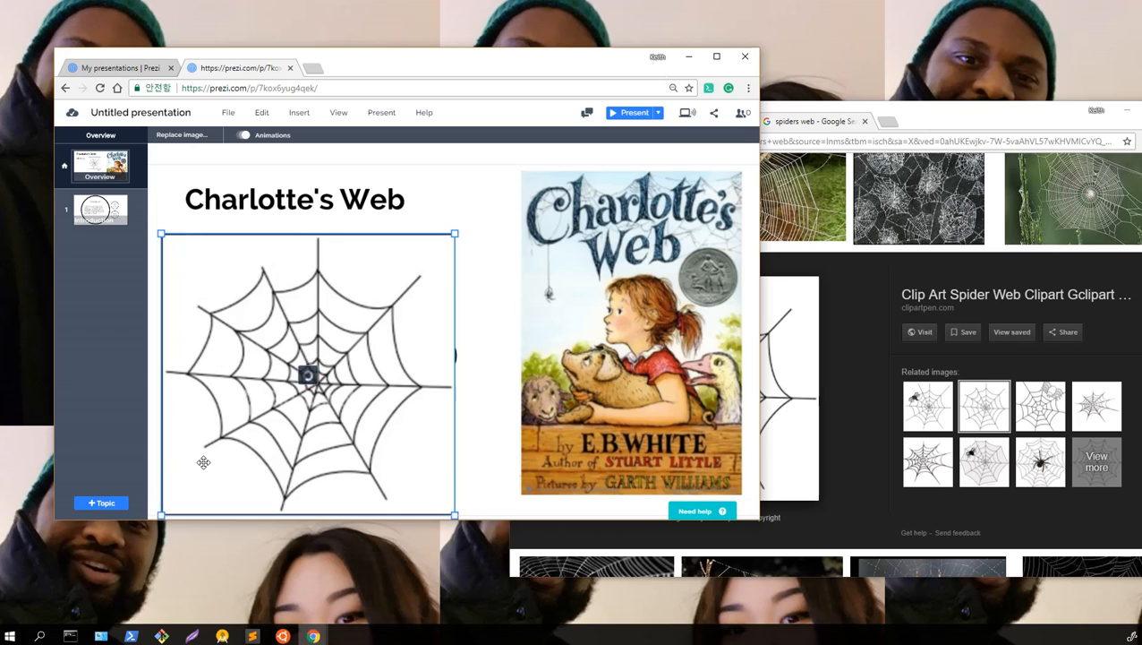
pyautogui.moveTo(337, 435); pyautogui.dragTo(395, 436)
pyautogui.rightClick(430, 266)
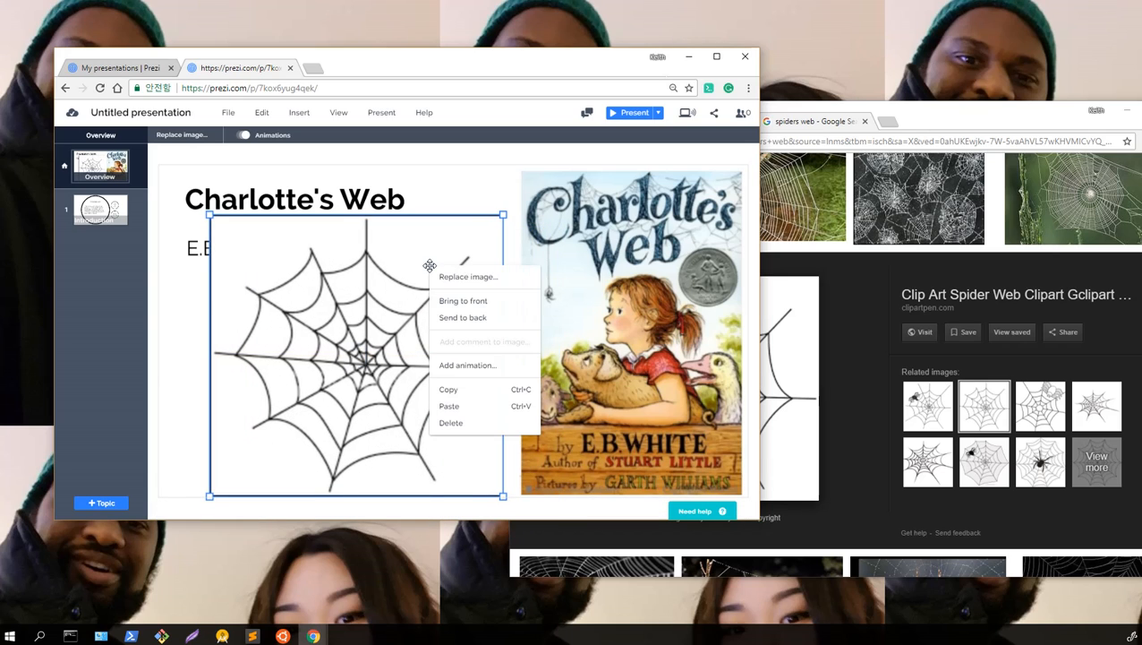
pyautogui.click(449, 317)
pyautogui.moveTo(461, 319); pyautogui.dragTo(519, 318)
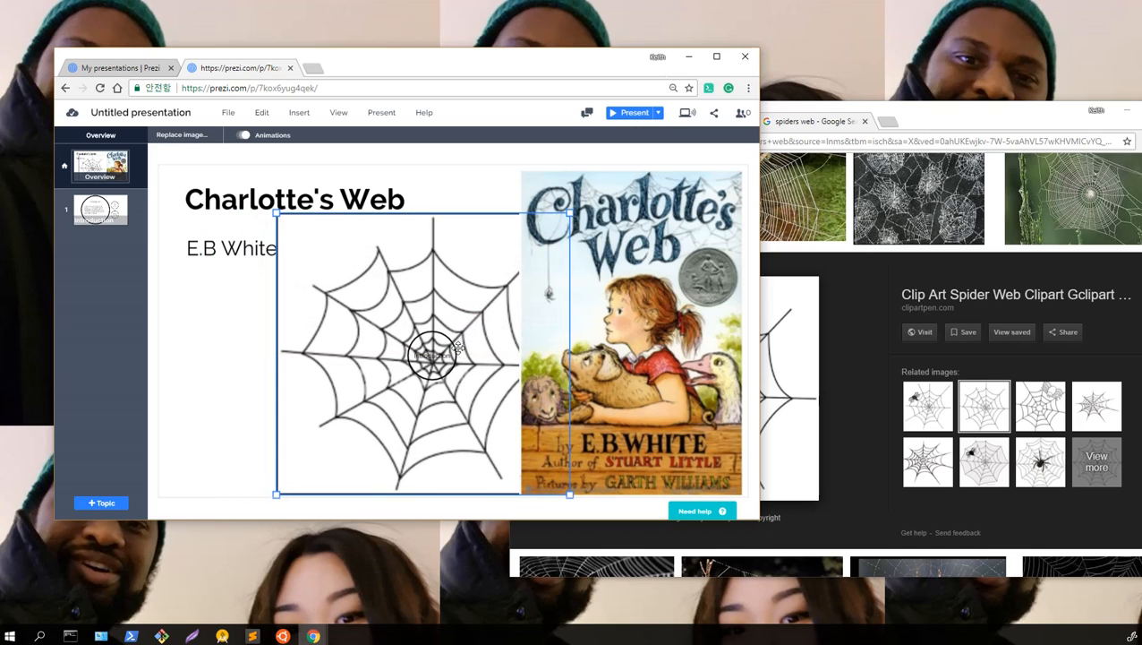
# - Shrink the Introduction topic circle and place it over the center of the spider web
pyautogui.moveTo(428, 360)
pyautogui.mouseDown()
pyautogui.moveTo(399, 377)
pyautogui.moveTo(428, 358)
pyautogui.mouseUp()
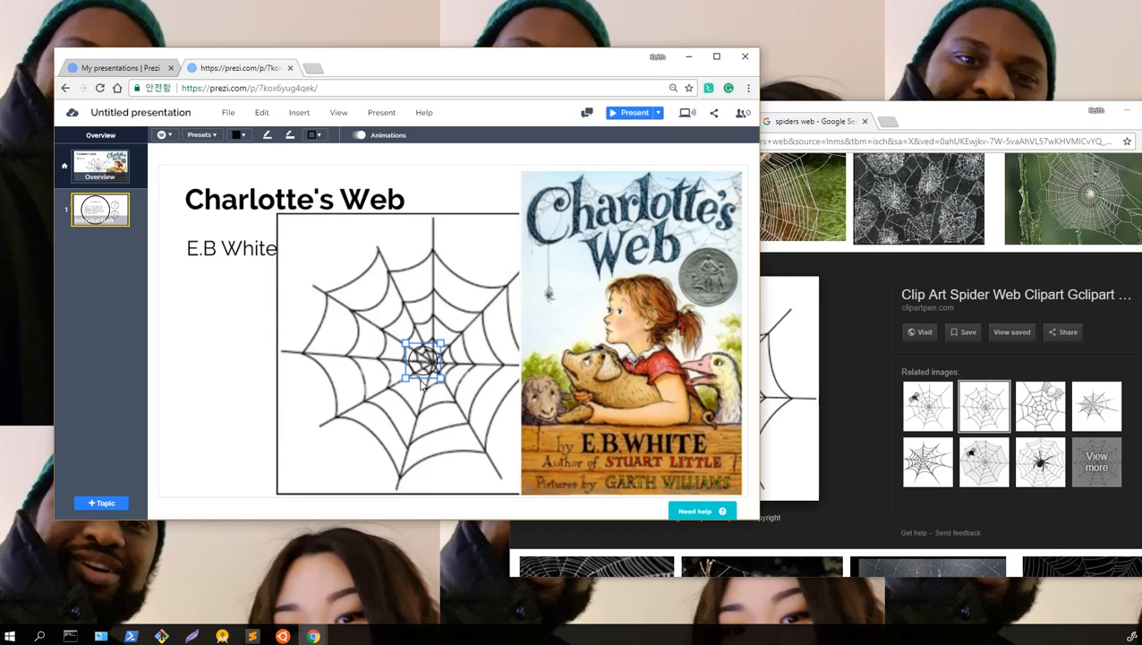
pyautogui.click(421, 358)
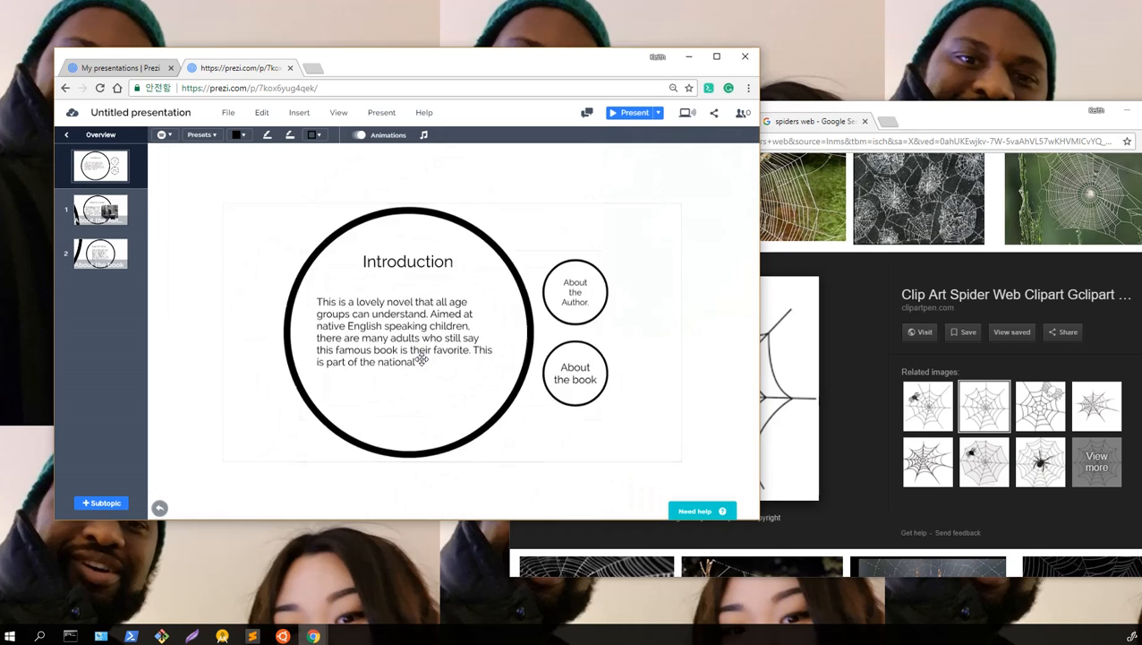
pyautogui.click(68, 136)
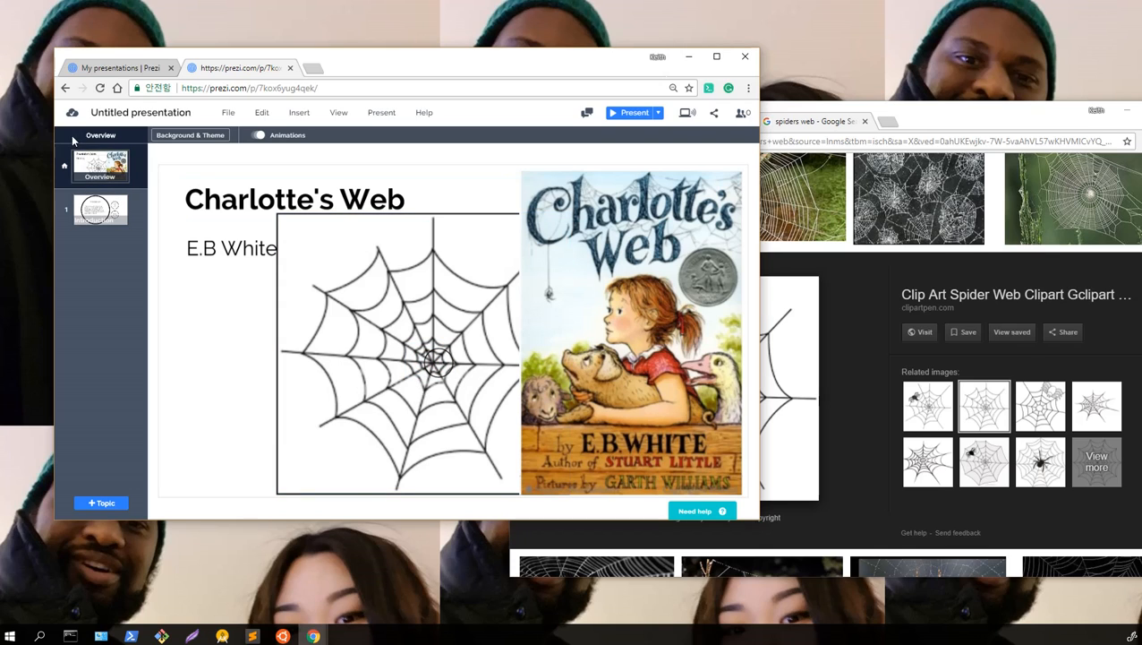
# - Add a Planet topic to the overview, enlarge it, and place it on the lower-left strands of the web
pyautogui.click(107, 502)
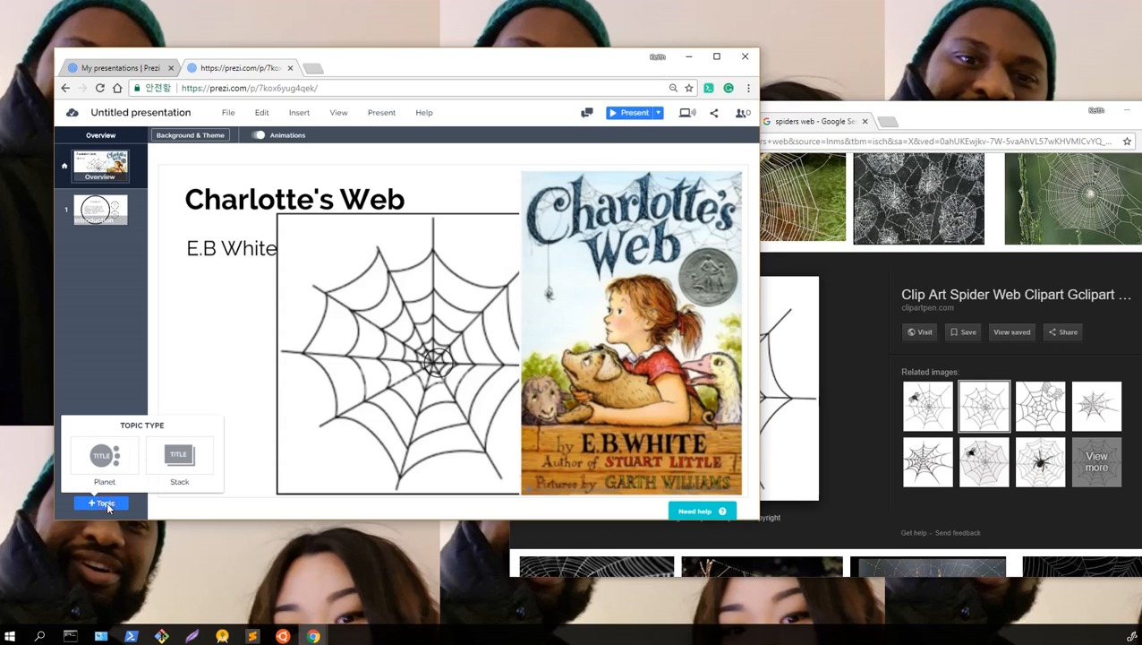
pyautogui.click(103, 454)
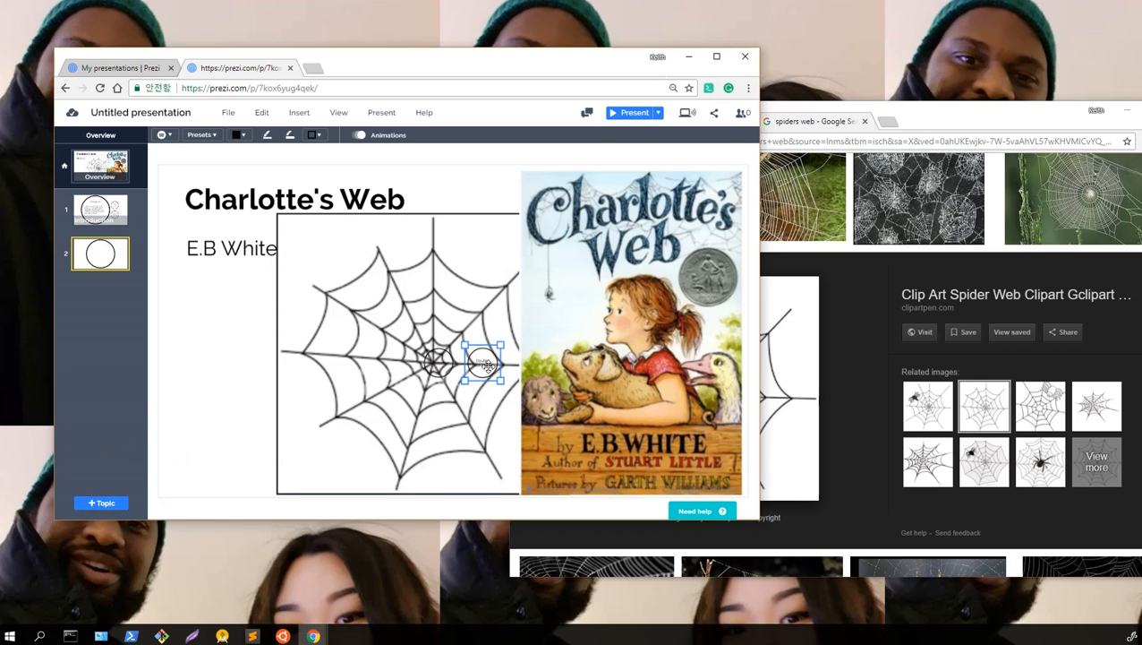
pyautogui.moveTo(454, 388); pyautogui.dragTo(342, 365)
pyautogui.moveTo(386, 400); pyautogui.dragTo(393, 440)
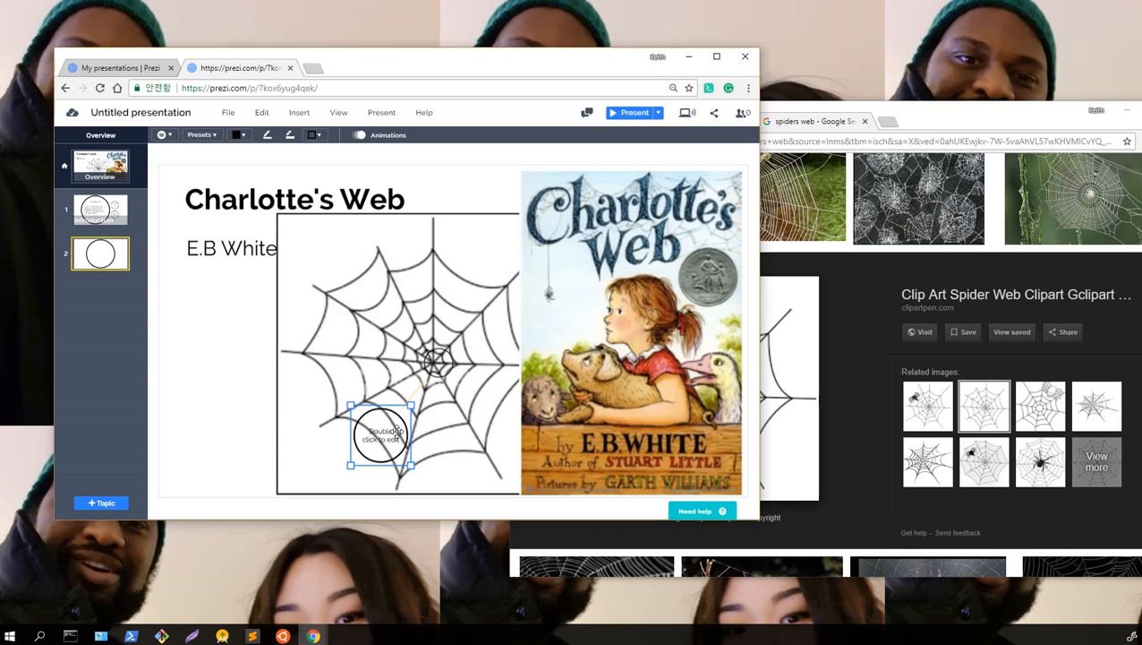
# - Title the new topic "Plot" and return to the overview
pyautogui.click(392, 436)
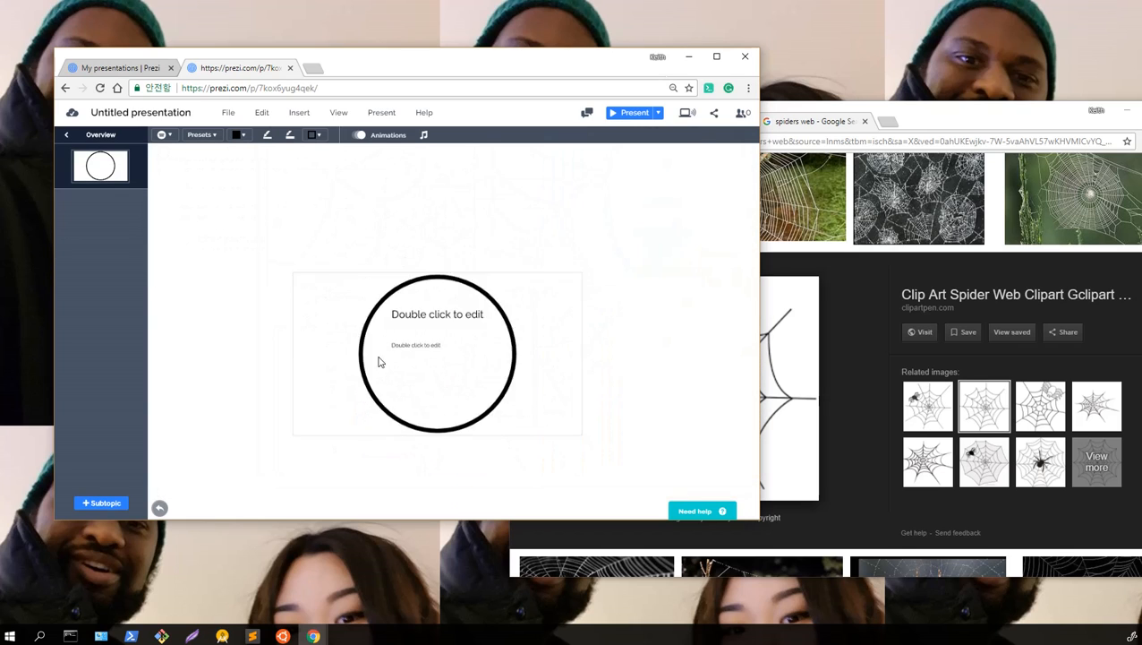
pyautogui.doubleClick(408, 251)
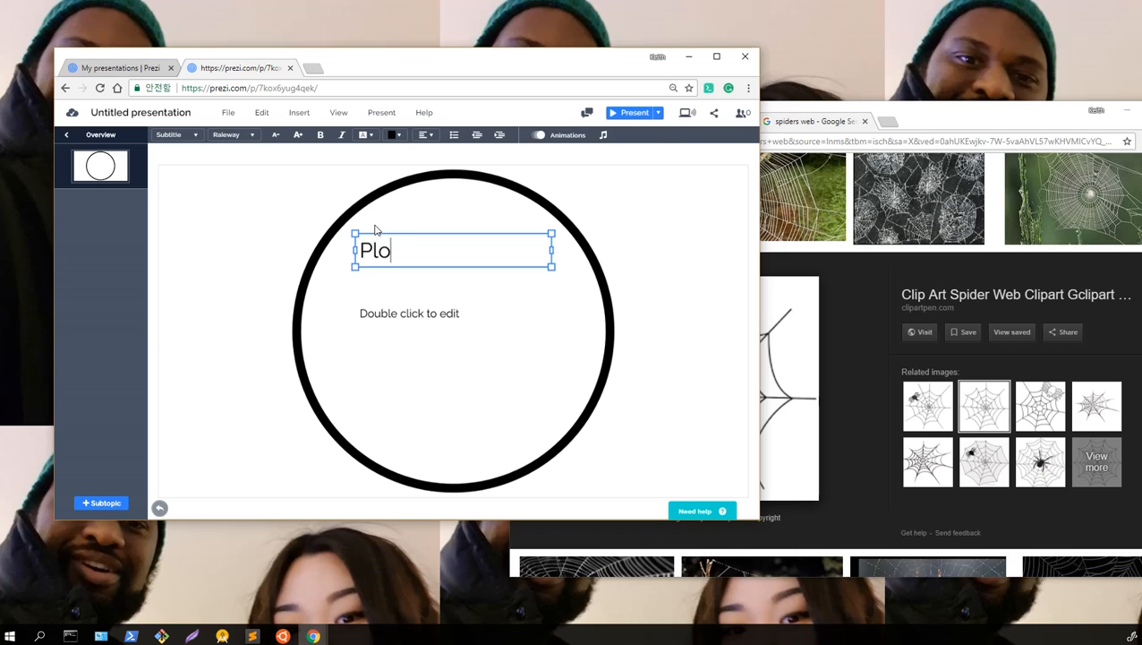
pyautogui.click(65, 135)
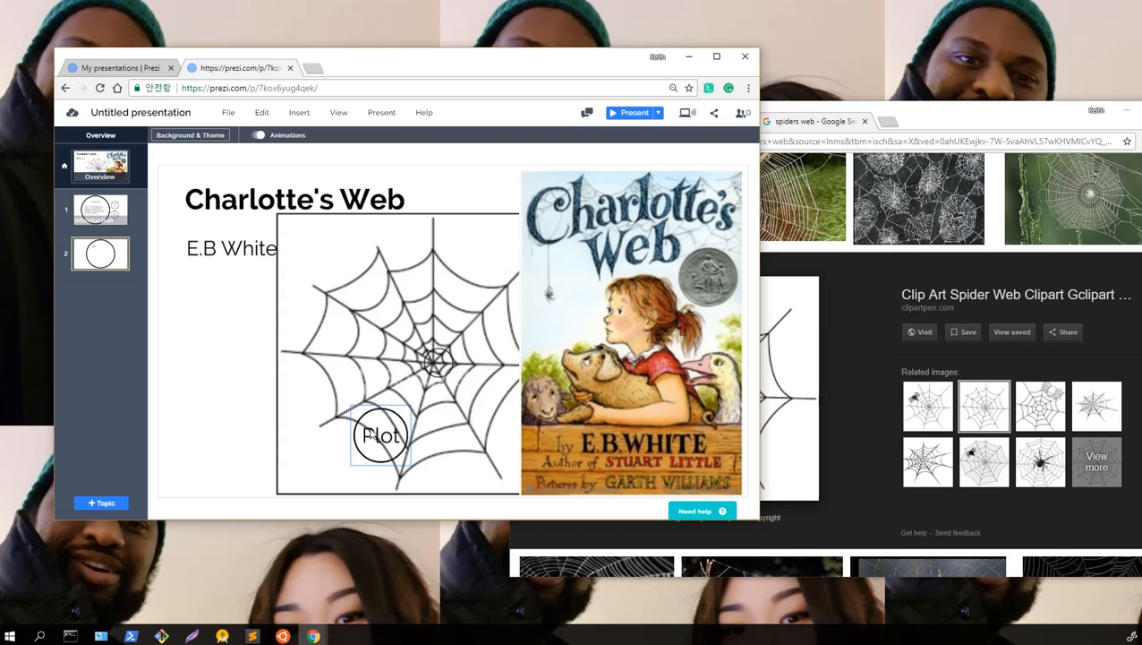
# - Open the Plot topic and copy the two Plot Summary paragraphs for Charlotte's Web from the FluentU article
pyautogui.click(374, 436)
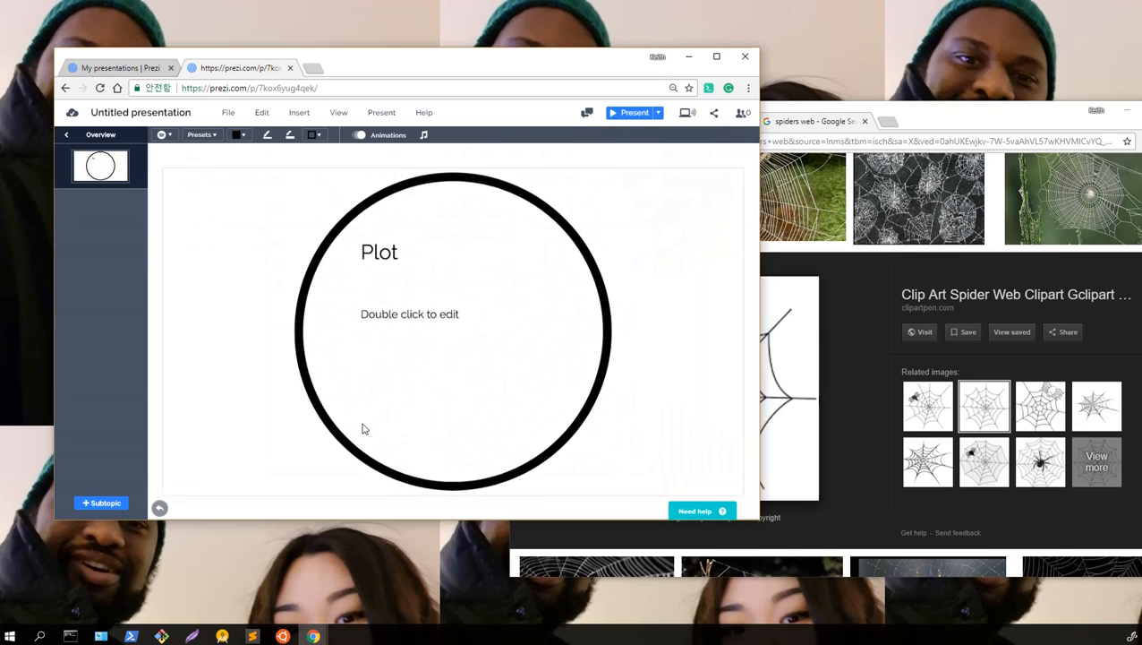
pyautogui.click(854, 139)
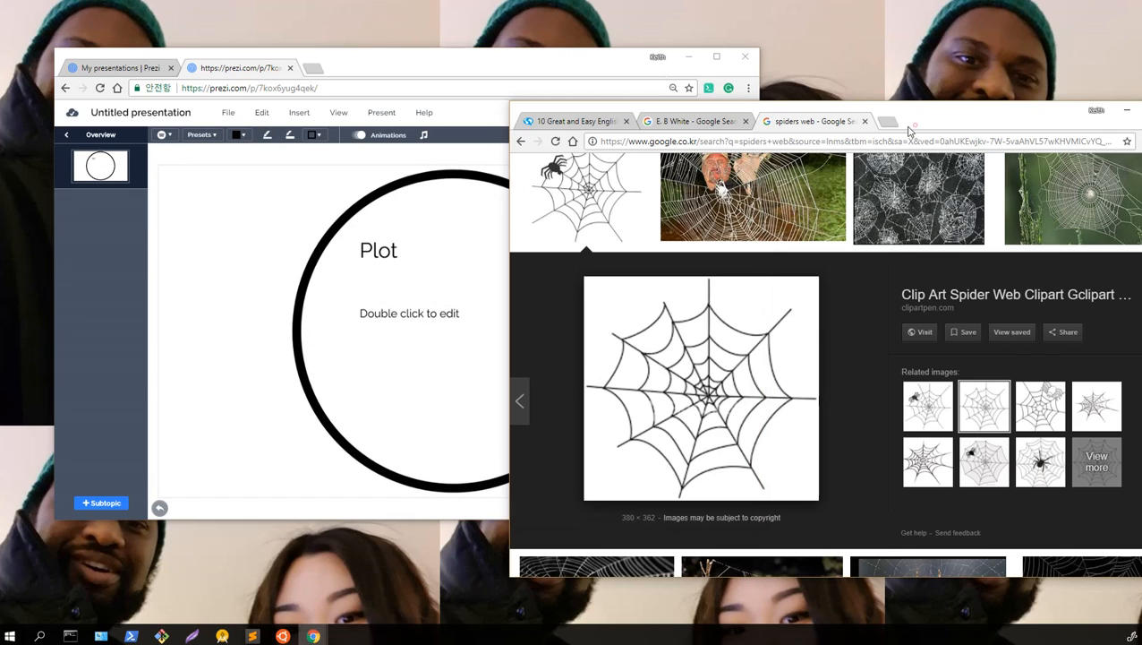
pyautogui.click(691, 126)
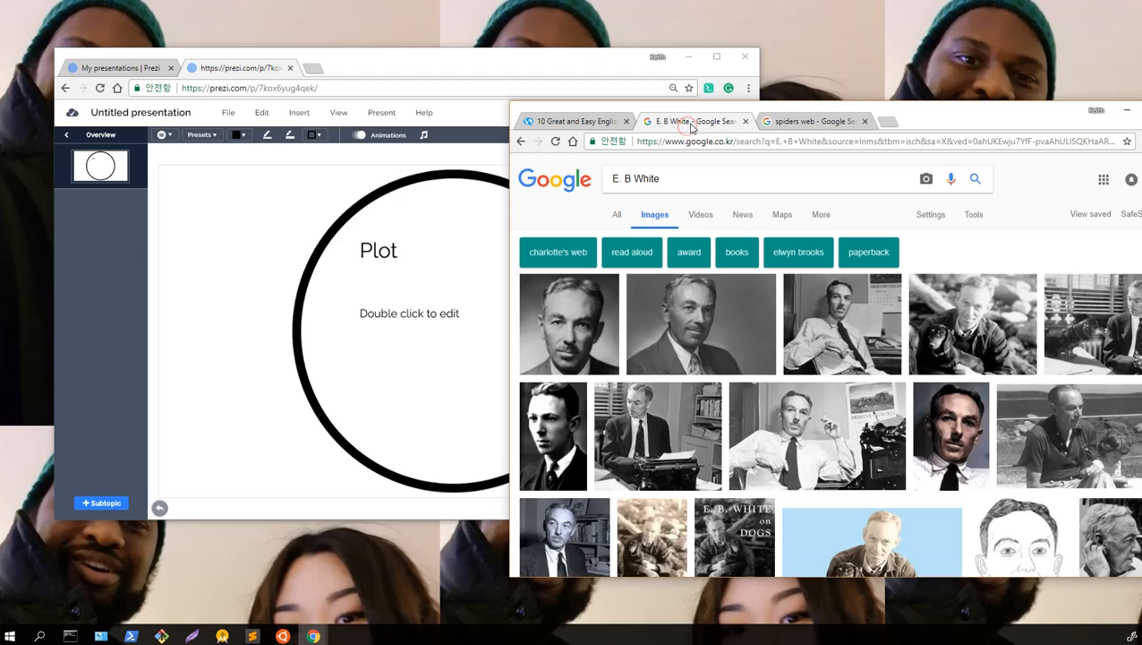
pyautogui.click(573, 121)
pyautogui.scroll(-1, 651, 356)
pyautogui.scroll(-2, 651, 356)
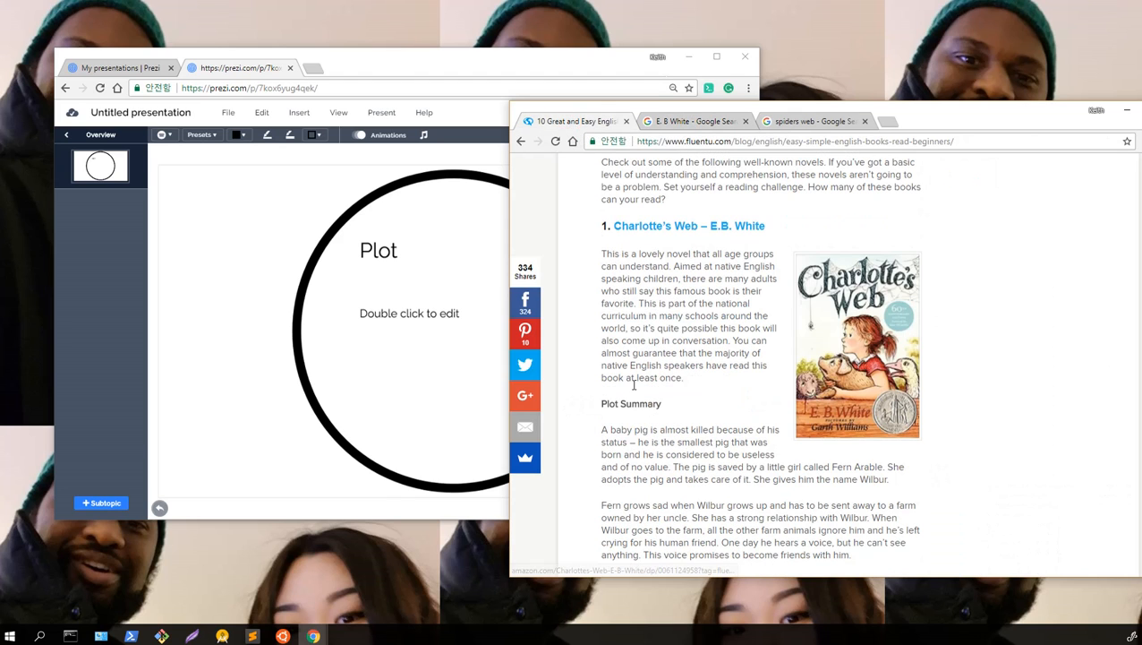
pyautogui.moveTo(607, 431); pyautogui.dragTo(882, 558)
pyautogui.hotkey('ctrl', 'c')
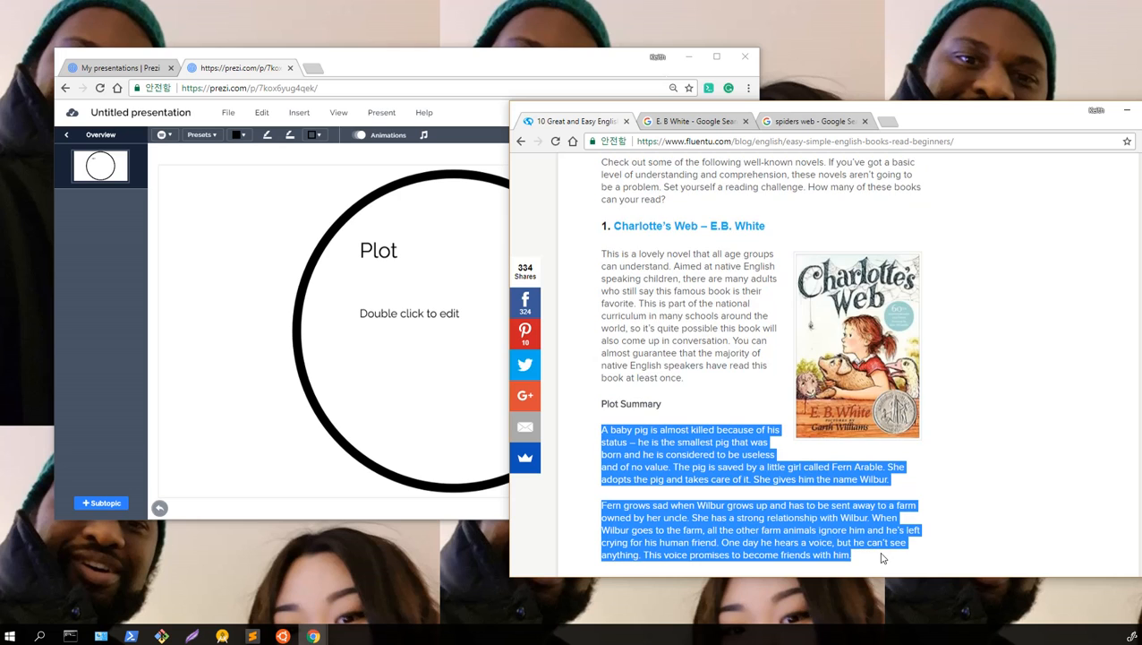
# - Replace the Plot topic's body placeholder with the copied summary and shrink the text block toward its lower-right corner
pyautogui.click(400, 346)
pyautogui.doubleClick(393, 317)
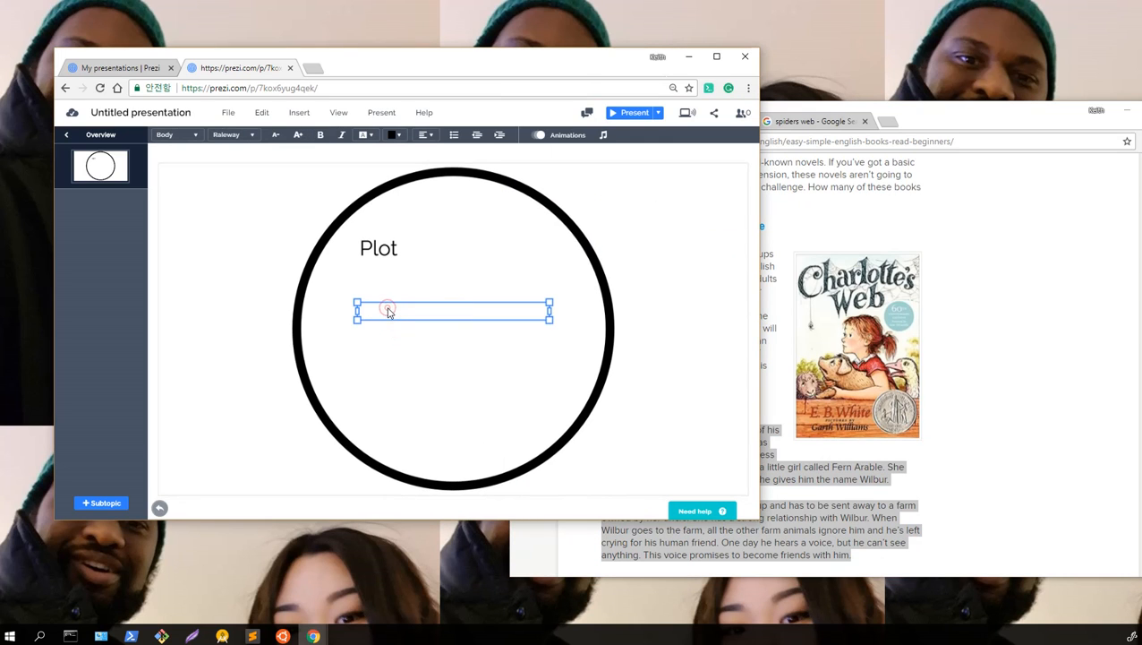
pyautogui.hotkey('ctrl', 'v')
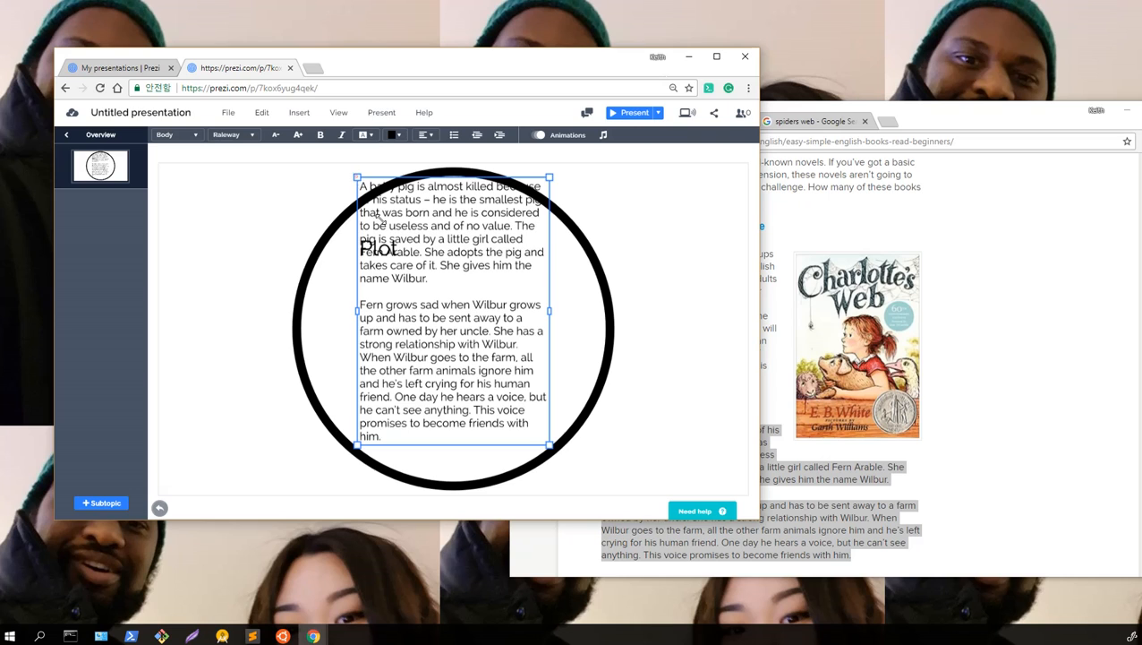
pyautogui.moveTo(357, 177); pyautogui.dragTo(412, 272)
# - Move the "Plot" title up and to the right so it sits above the summary text
pyautogui.click(386, 242)
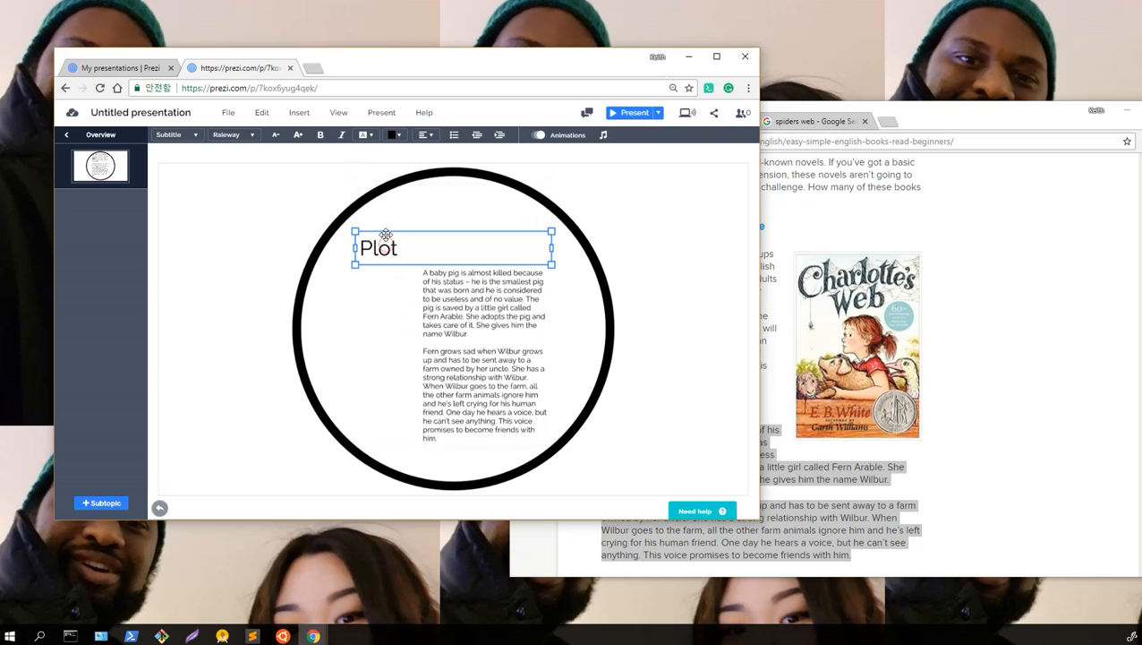
pyautogui.moveTo(385, 235); pyautogui.dragTo(447, 208)
pyautogui.click(473, 346)
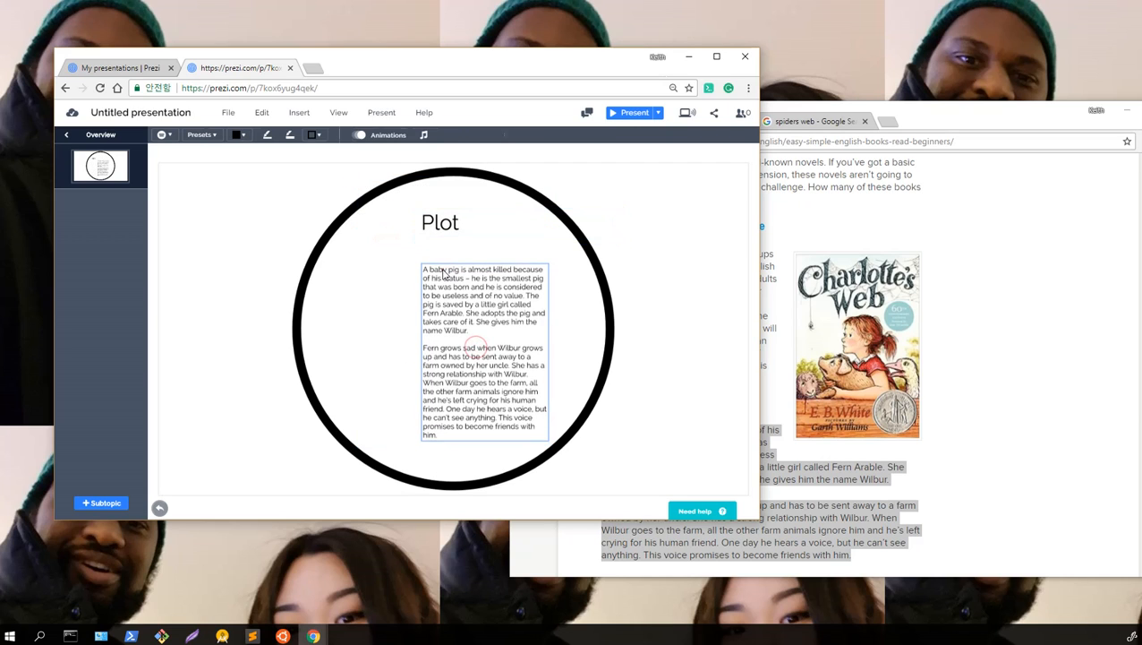
# - Move the summary text left across the circle's edge, enlarge it slightly, and widen its text box
pyautogui.moveTo(442, 271); pyautogui.dragTo(309, 264)
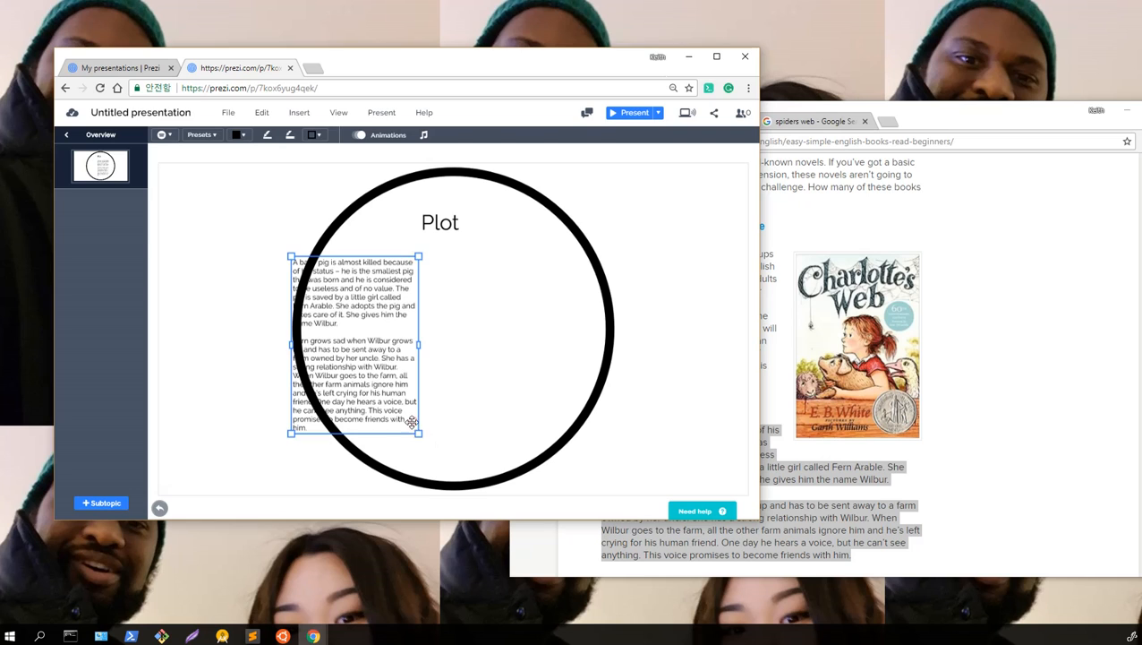
pyautogui.moveTo(418, 433); pyautogui.dragTo(443, 466)
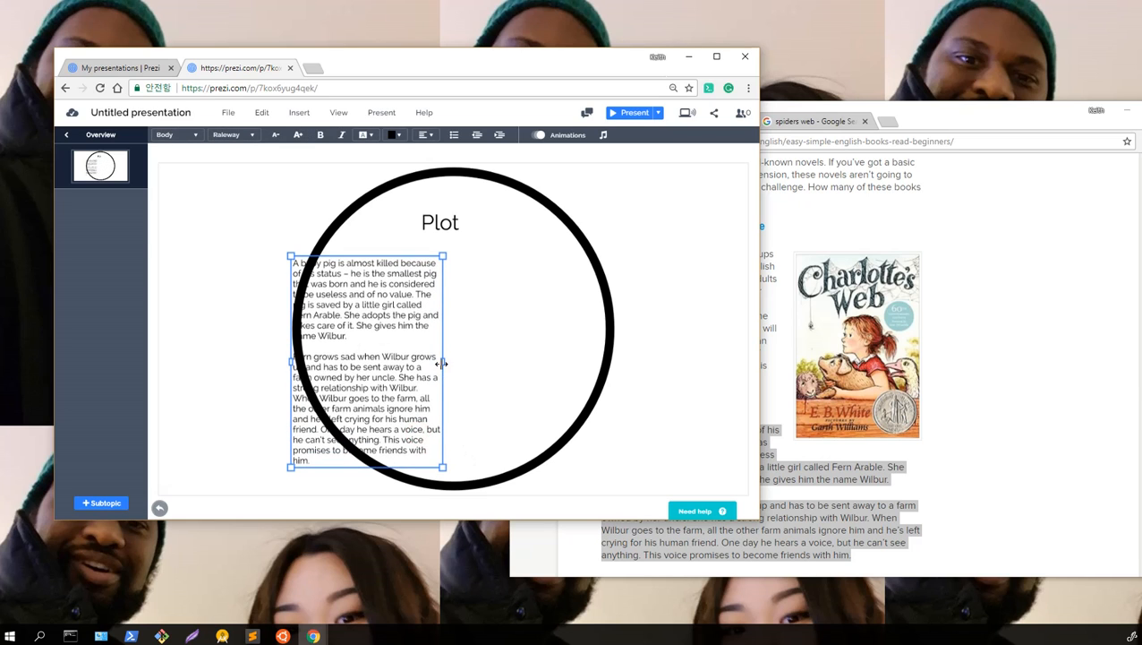
pyautogui.moveTo(442, 363); pyautogui.dragTo(524, 374)
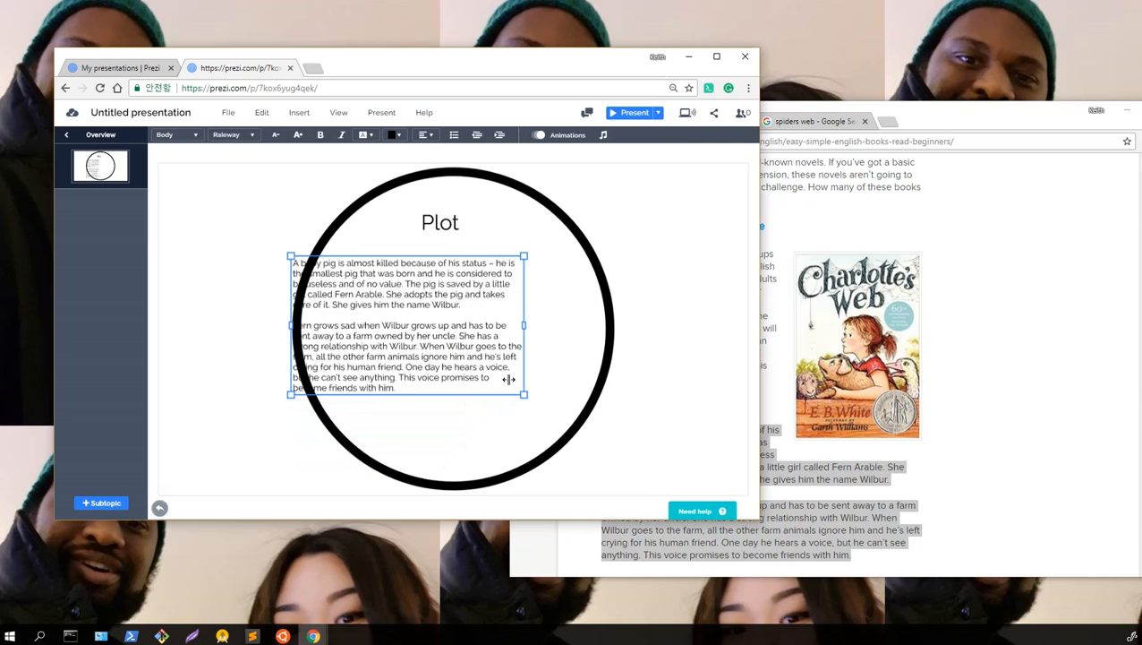
pyautogui.moveTo(430, 336); pyautogui.dragTo(381, 330)
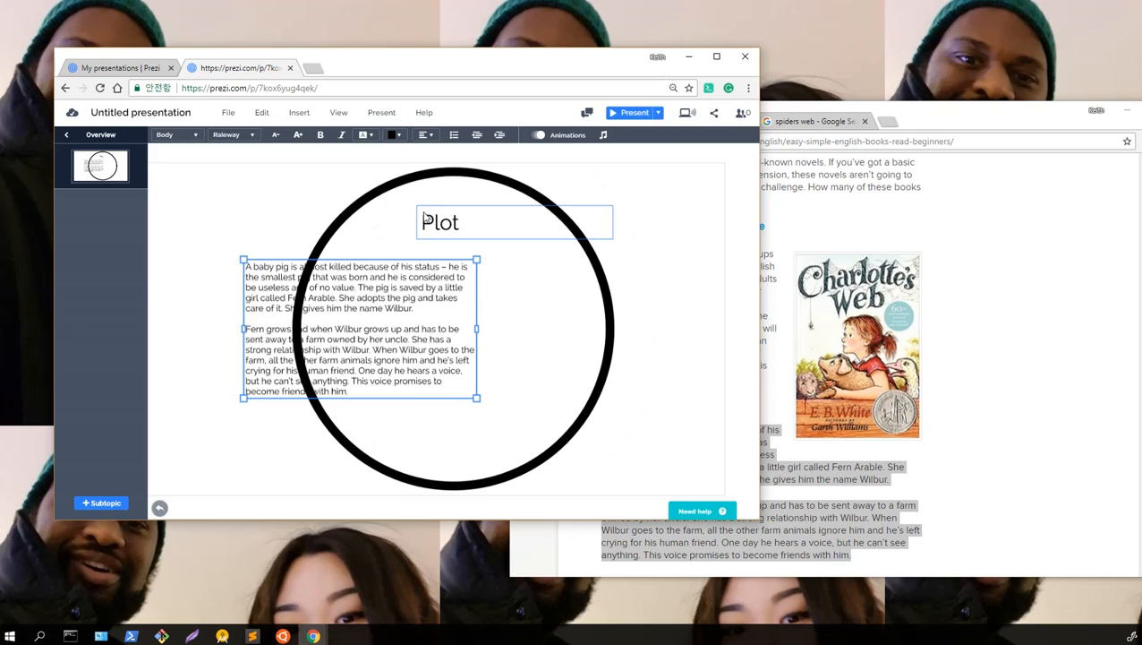
# - Set the Plot circle's border to the theme black and lower its opacity to the slider's minimum
pyautogui.click(363, 207)
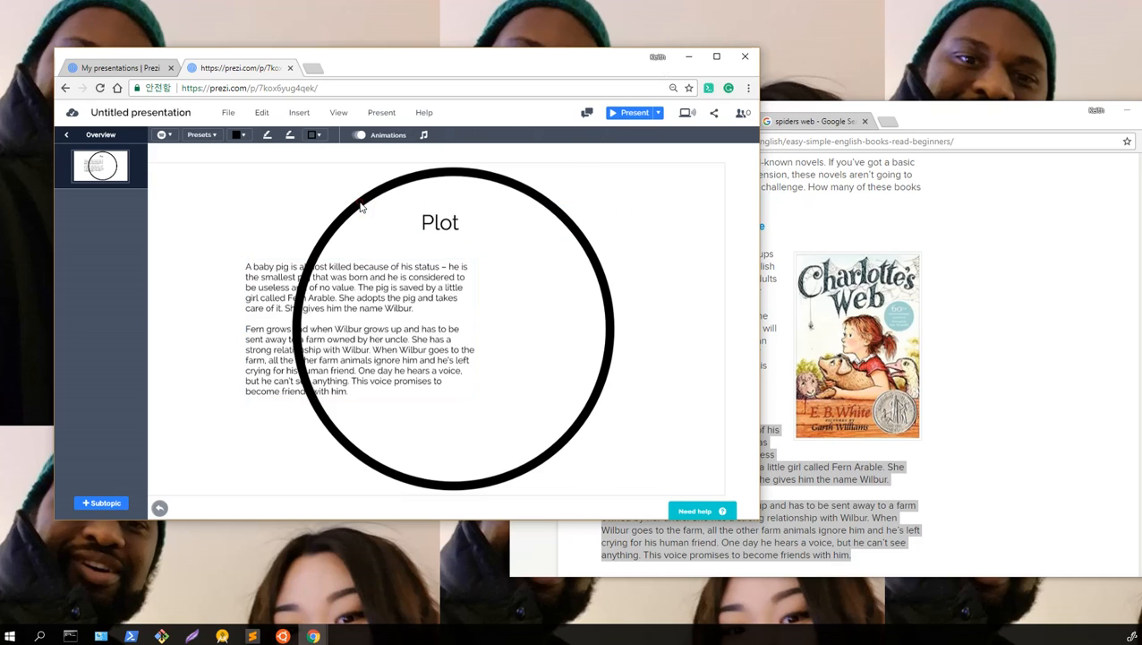
pyautogui.click(314, 135)
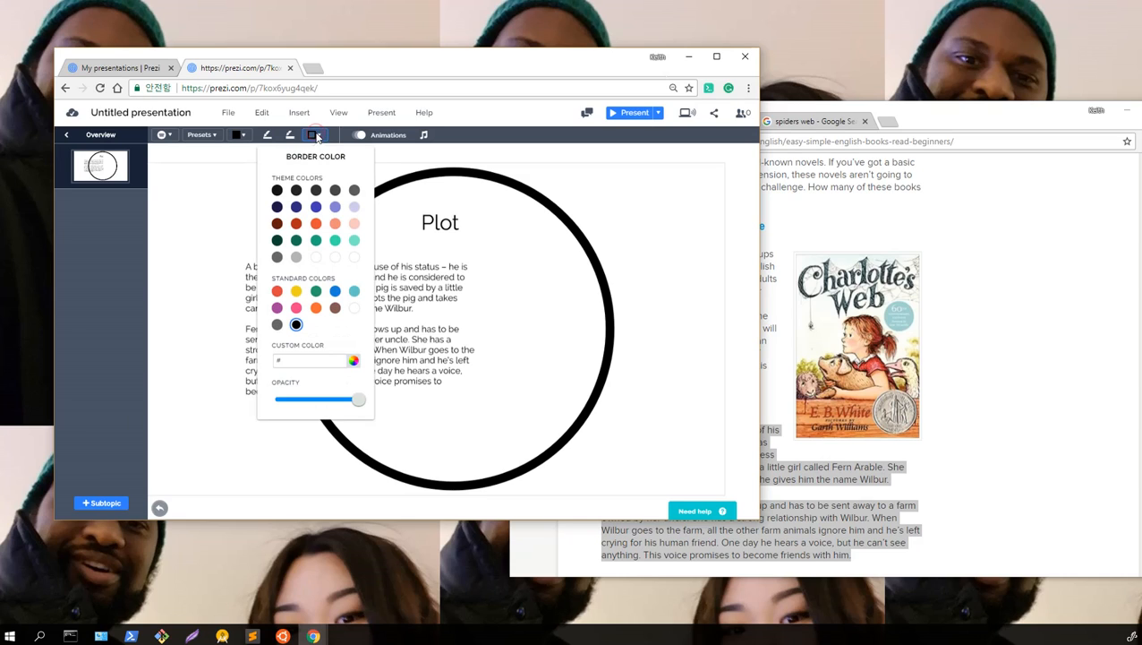
pyautogui.click(337, 258)
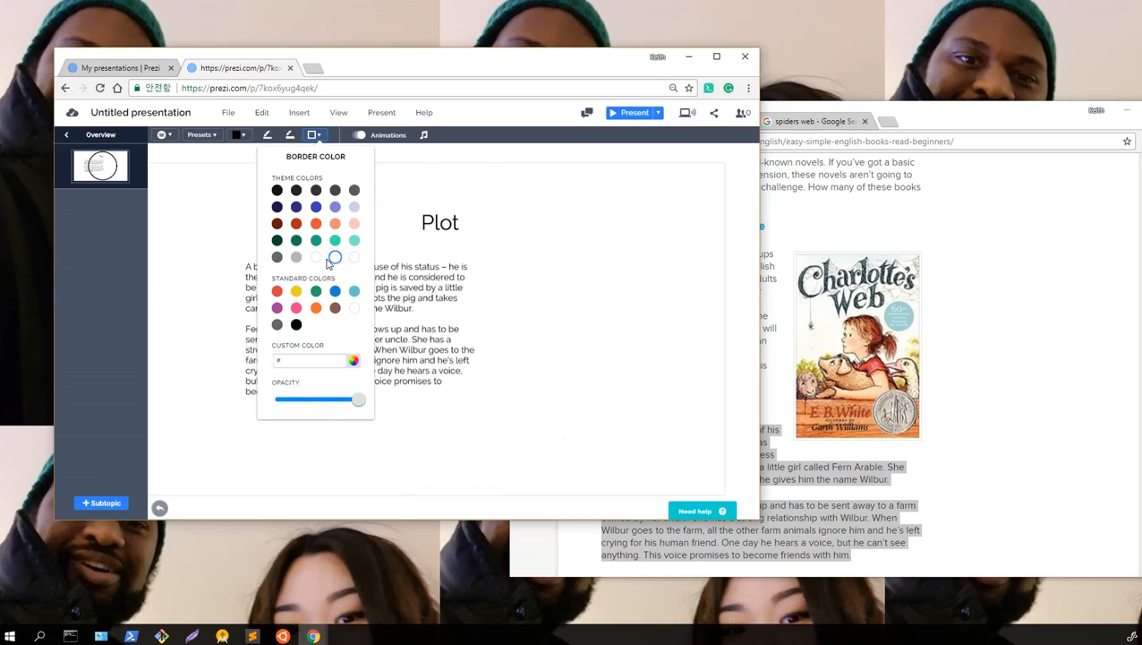
pyautogui.click(317, 259)
pyautogui.click(278, 190)
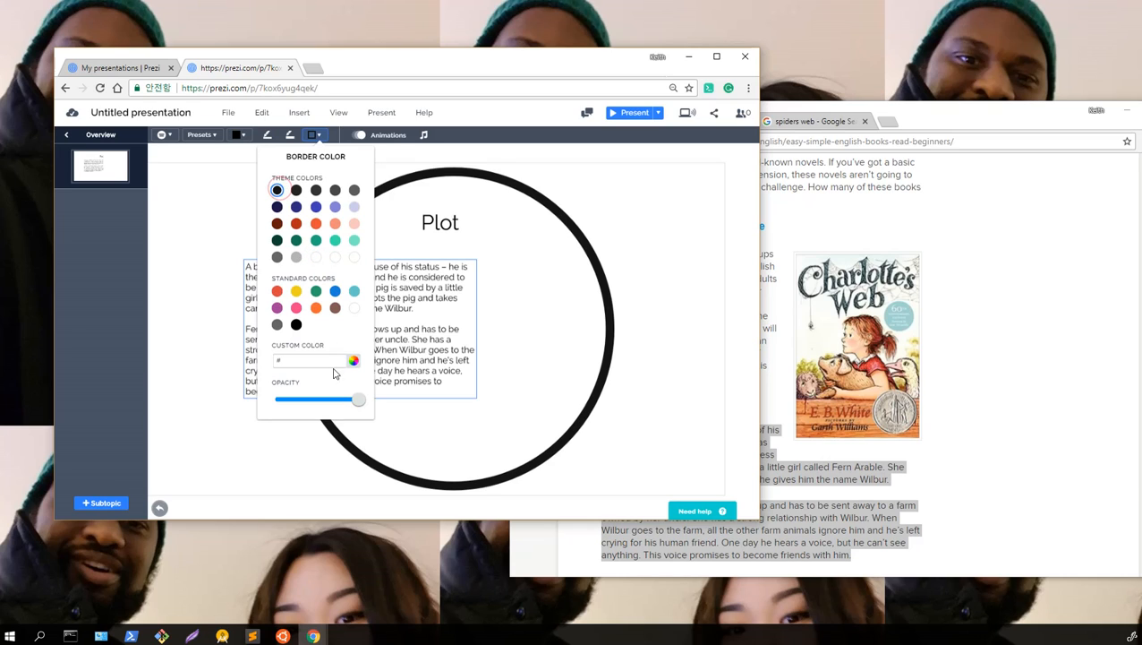
pyautogui.moveTo(356, 402); pyautogui.dragTo(279, 405)
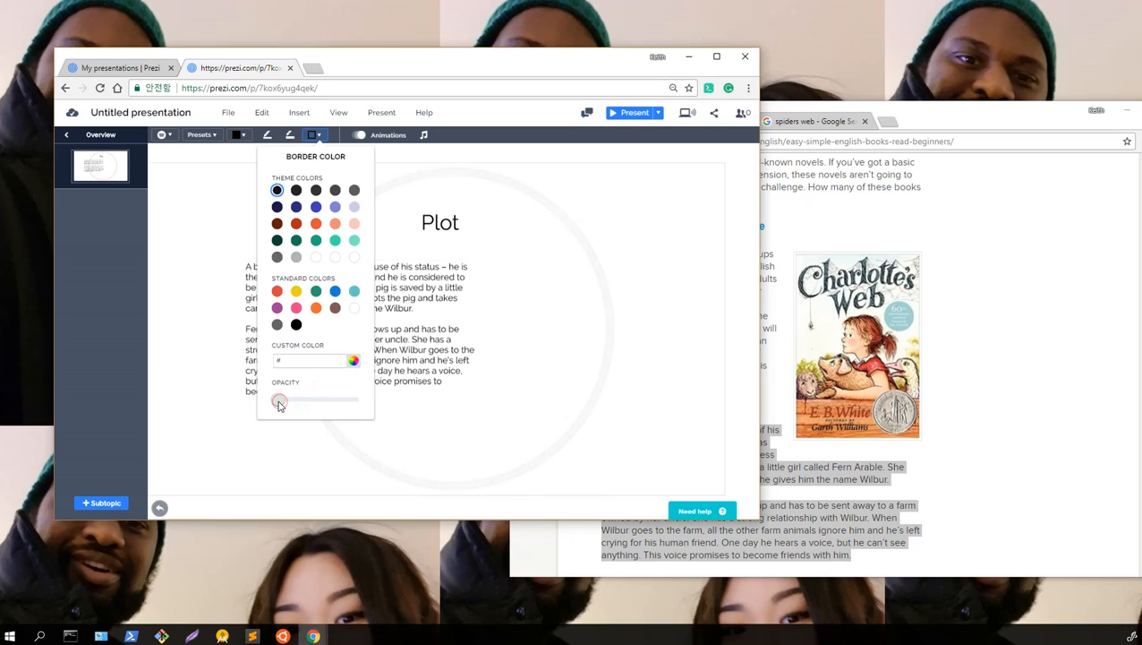
pyautogui.click(493, 376)
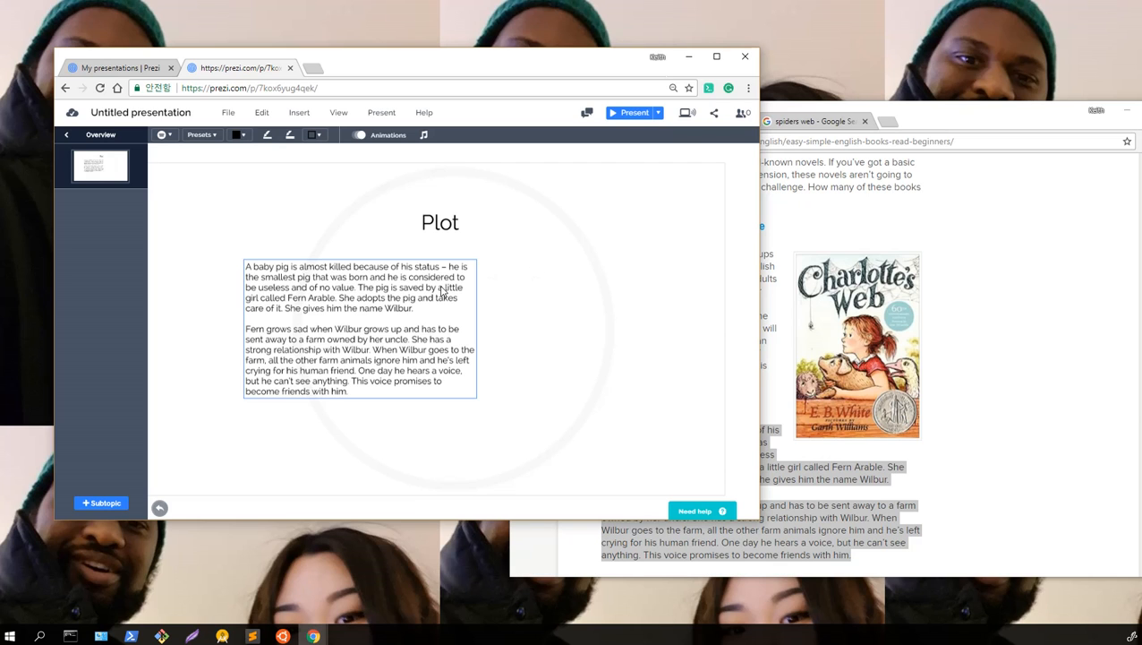
# - Search Google Images for "book" and open the preview of the BBC open-book photo
pyautogui.click(813, 123)
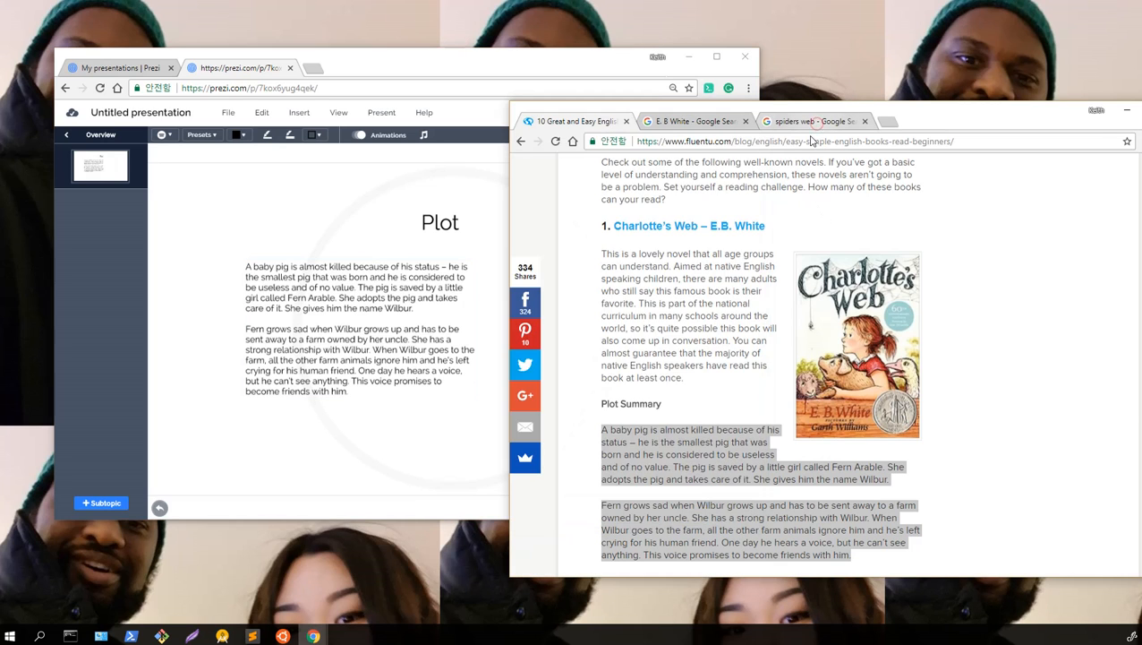
pyautogui.scroll(8, 754, 175)
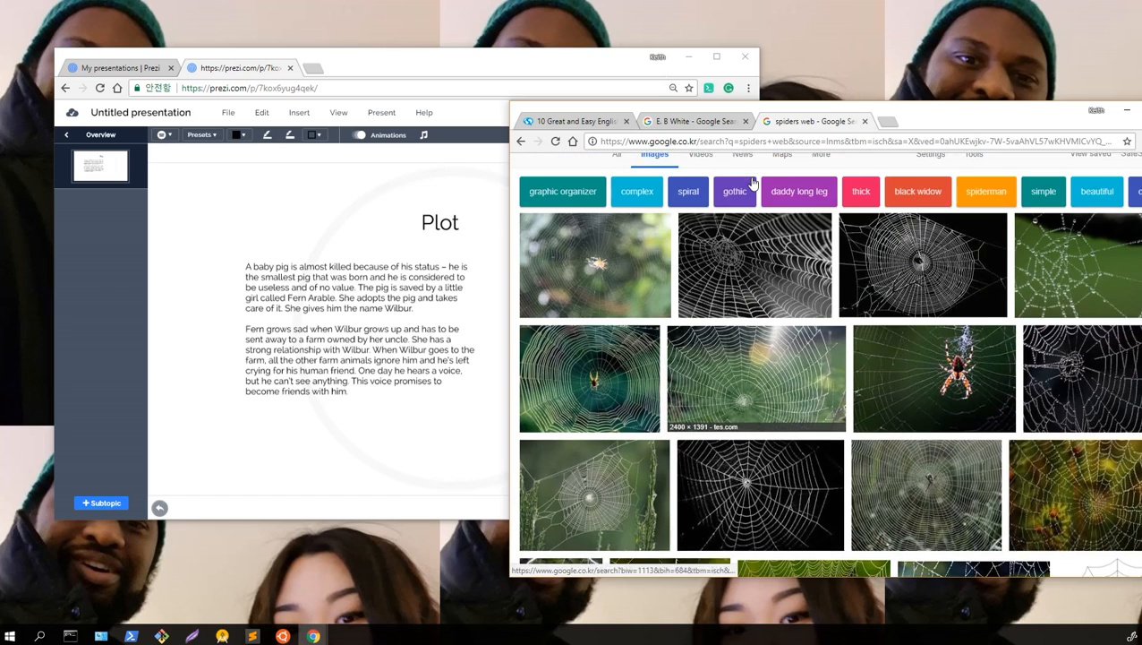
pyautogui.tripleClick(754, 184)
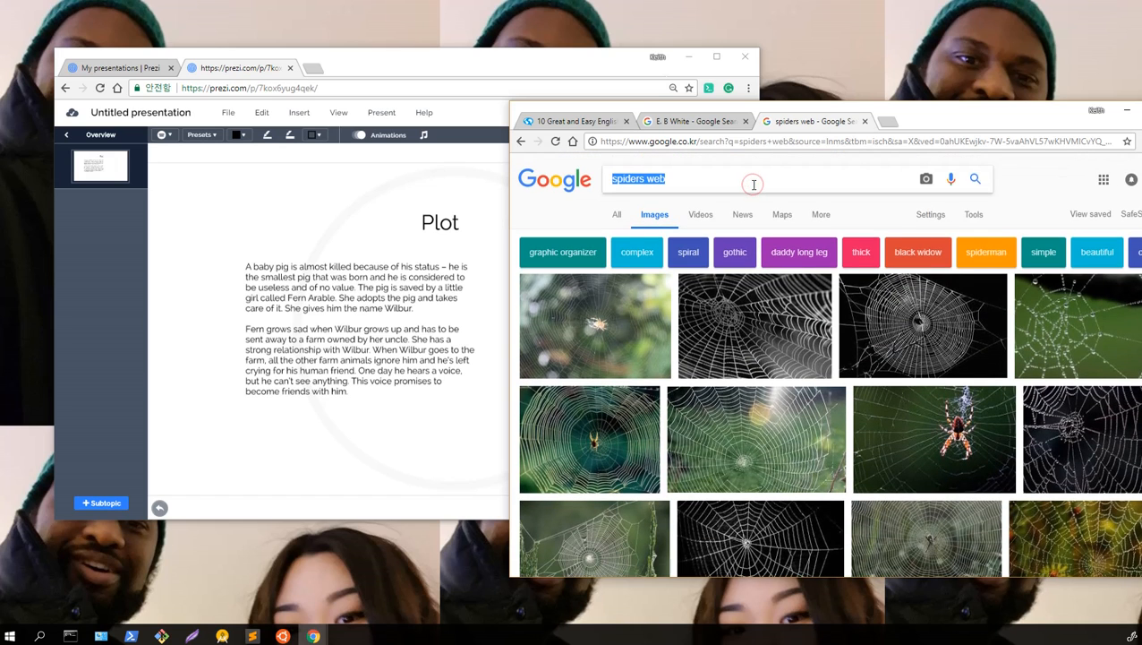
pyautogui.write('book')
pyautogui.press('Return')
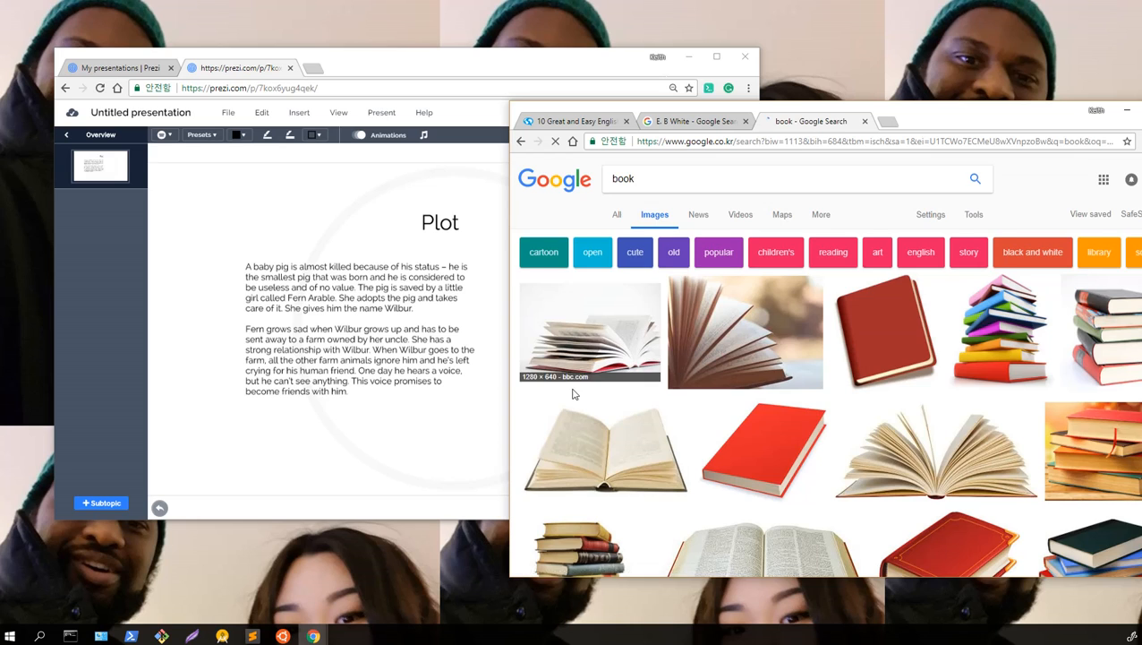
pyautogui.scroll(-1, 573, 390)
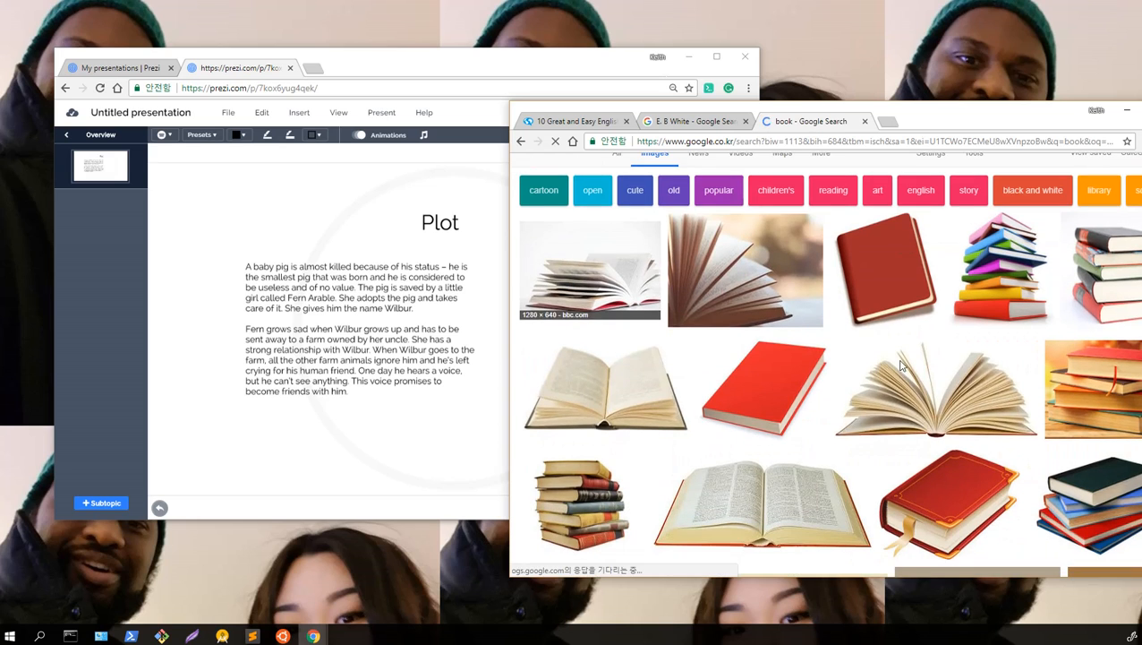
pyautogui.click(608, 270)
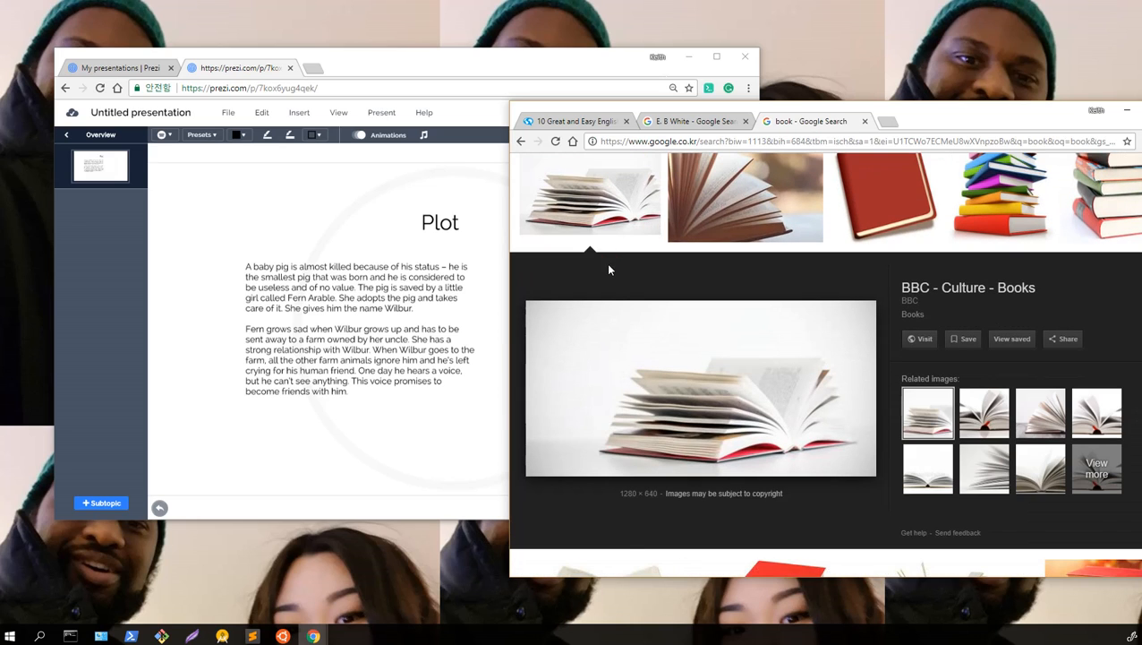
# - Browse the book image results for a suitable picture and return to the open-book preview
pyautogui.scroll(-5, 605, 270)
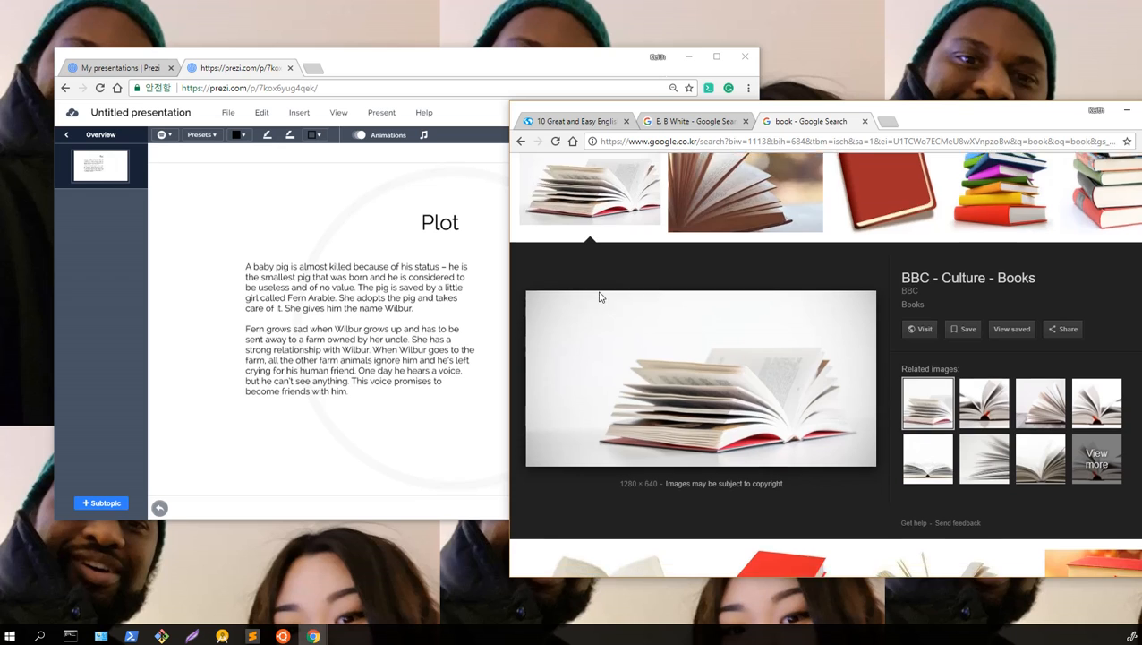
pyautogui.scroll(3, 628, 333)
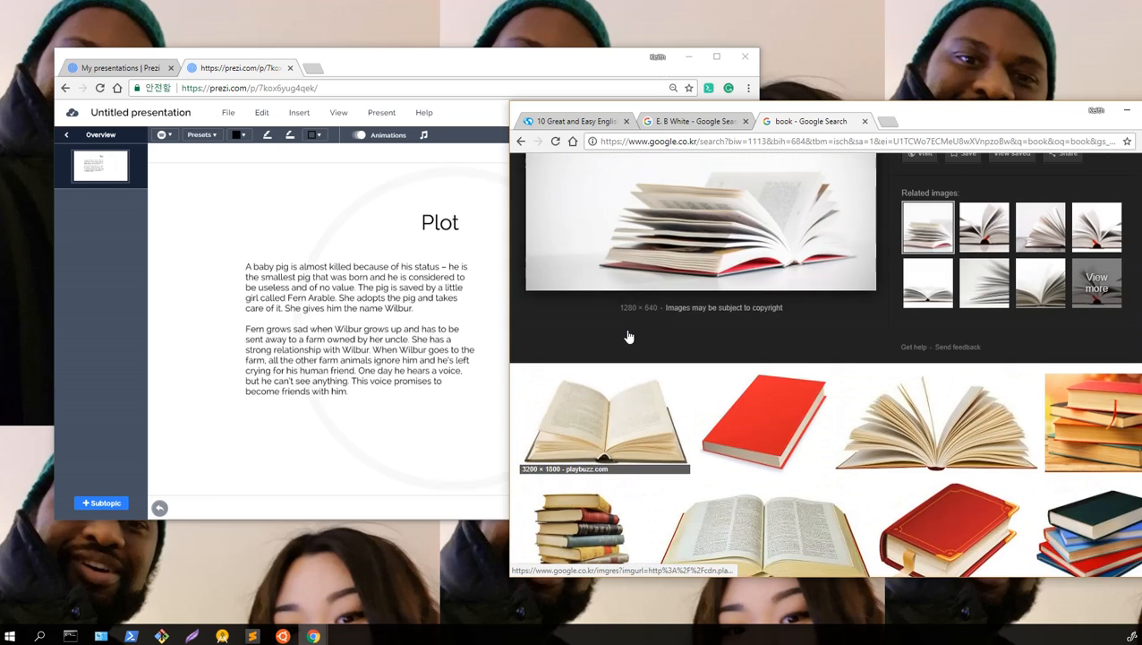
pyautogui.scroll(-3, 630, 331)
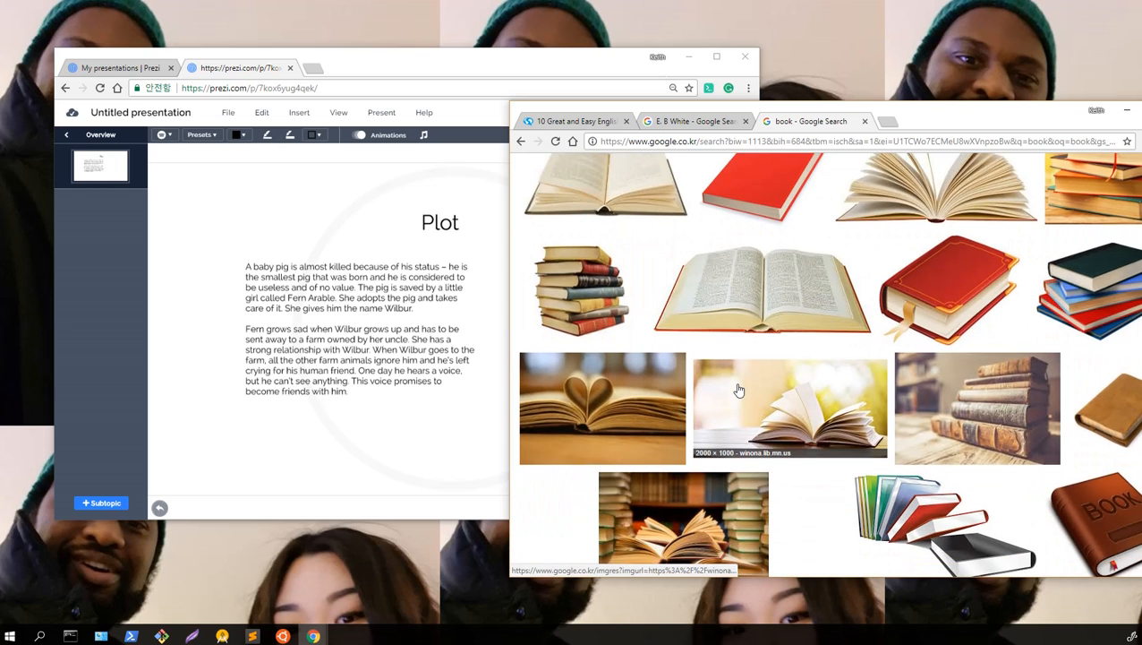
pyautogui.scroll(-3, 803, 421)
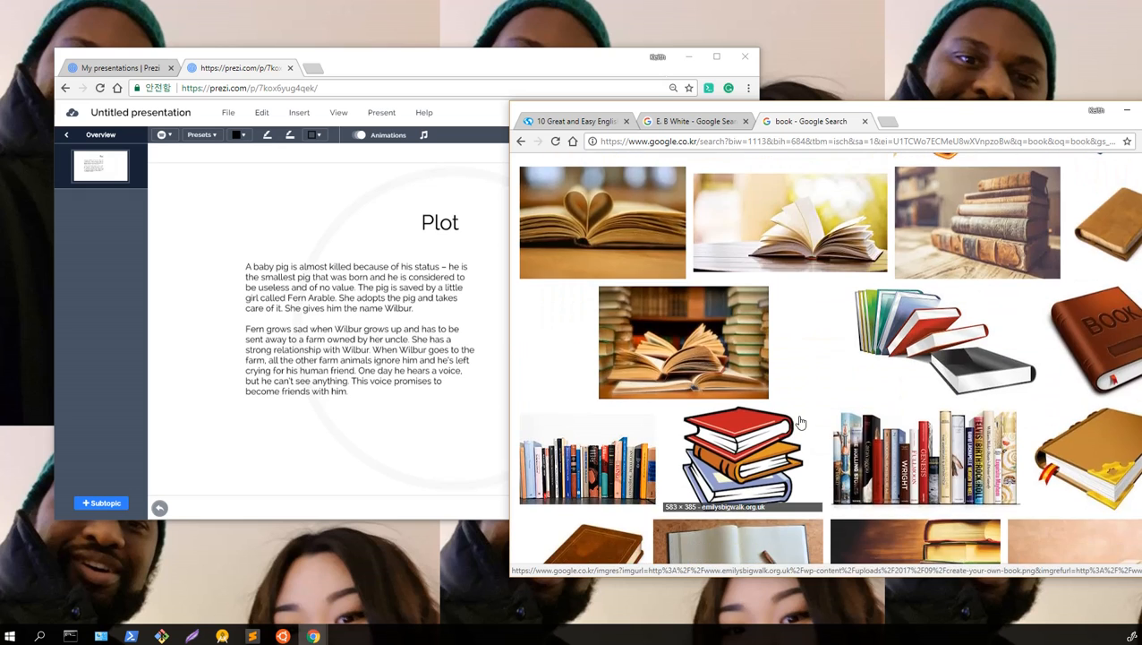
pyautogui.scroll(10, 798, 424)
pyautogui.scroll(-2, 787, 434)
pyautogui.scroll(-1, 785, 434)
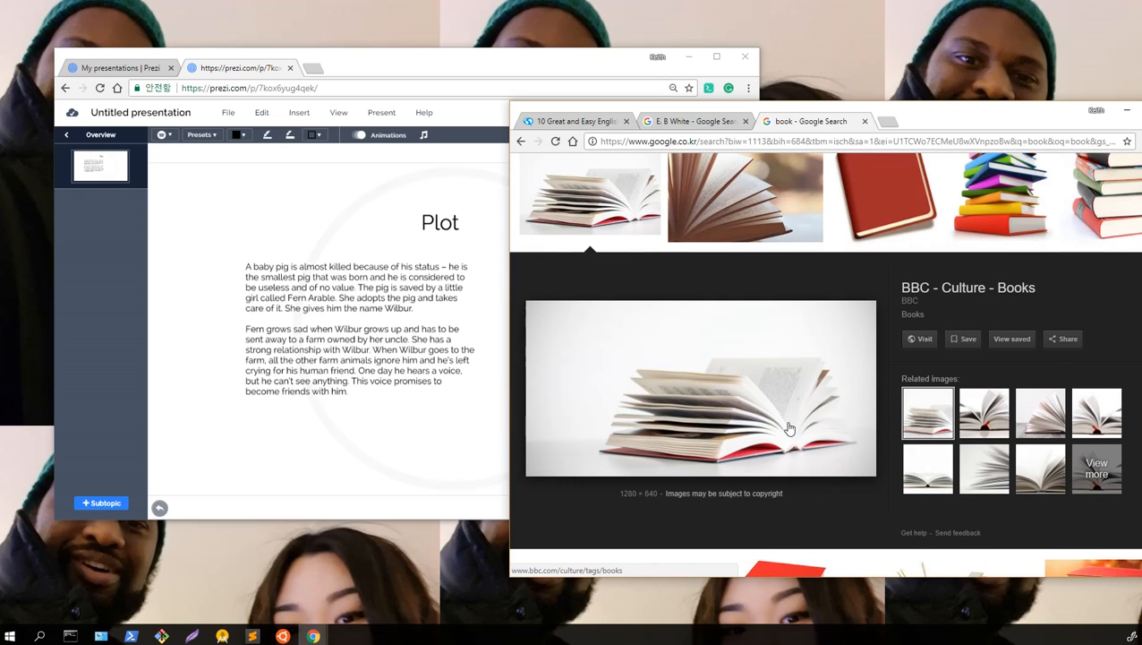
pyautogui.scroll(-4, 787, 431)
pyautogui.scroll(3, 791, 433)
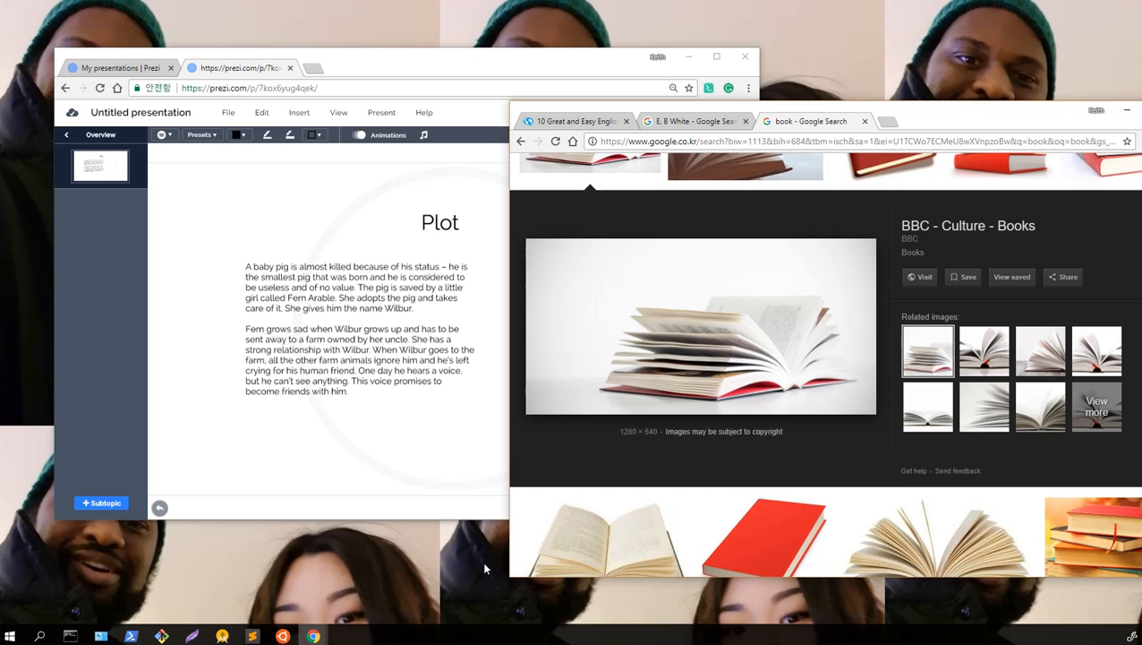
# - Capture the open-book preview as a screenshot and save it as a JPEG named book in the preziphotos folder
pyautogui.click(191, 635)
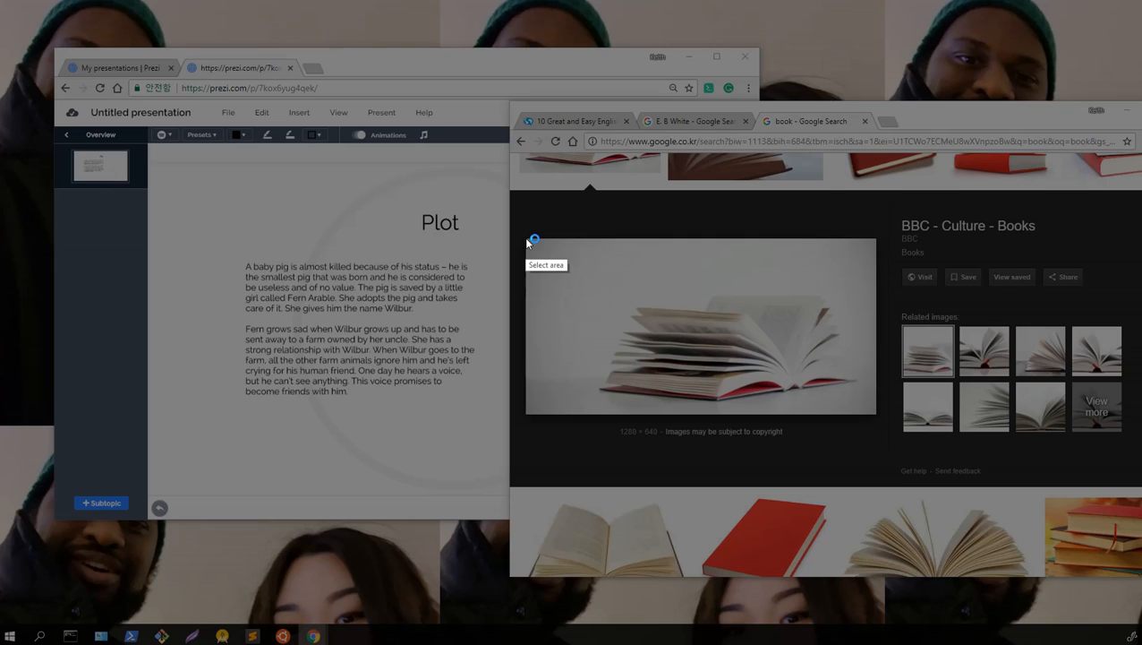
pyautogui.moveTo(527, 240); pyautogui.dragTo(872, 411)
pyautogui.click(847, 426)
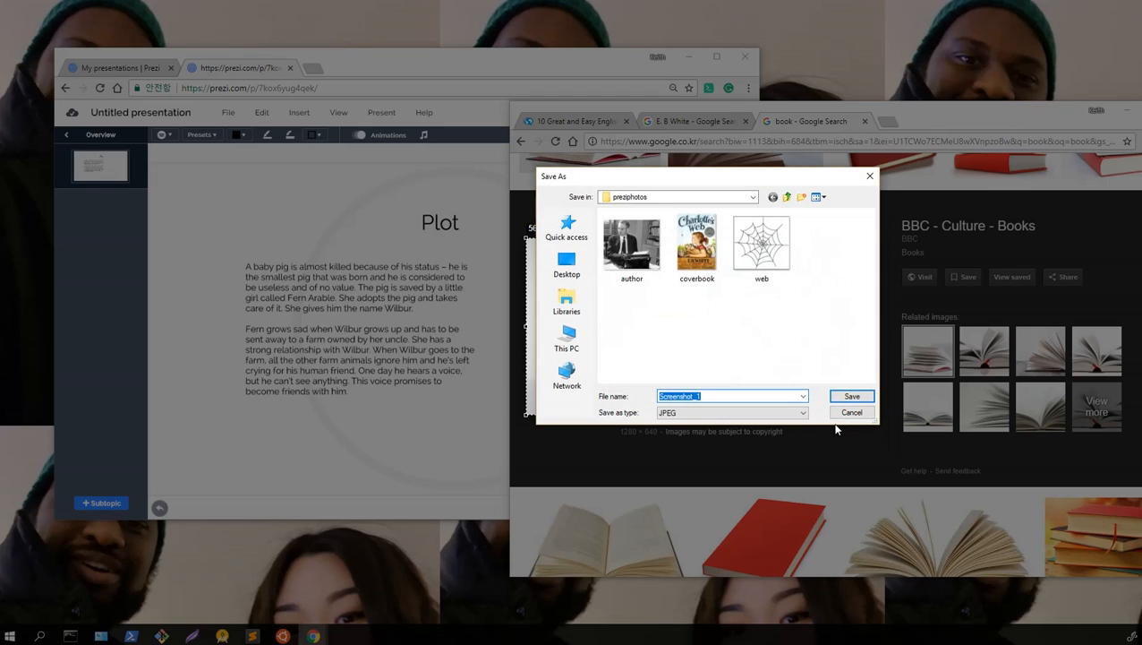
pyautogui.write('book')
pyautogui.press('Return')
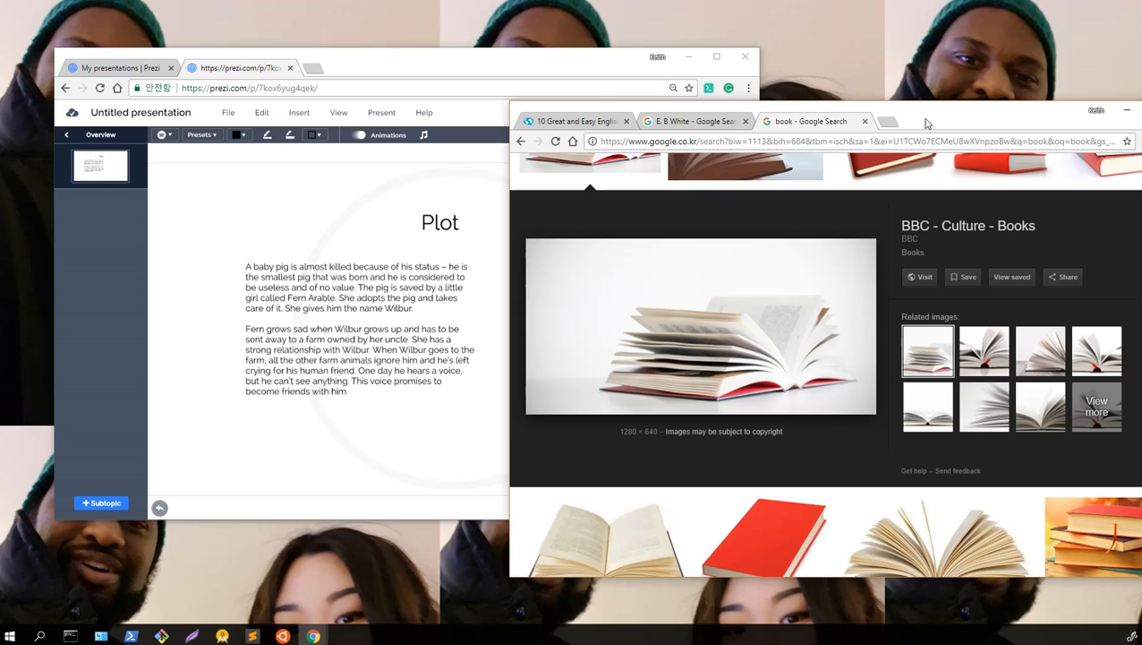
# - Uncover the desktop and check the preziphotos folder for the saved book picture
pyautogui.moveTo(927, 123); pyautogui.dragTo(920, 350)
pyautogui.moveTo(982, 304); pyautogui.dragTo(1074, 160)
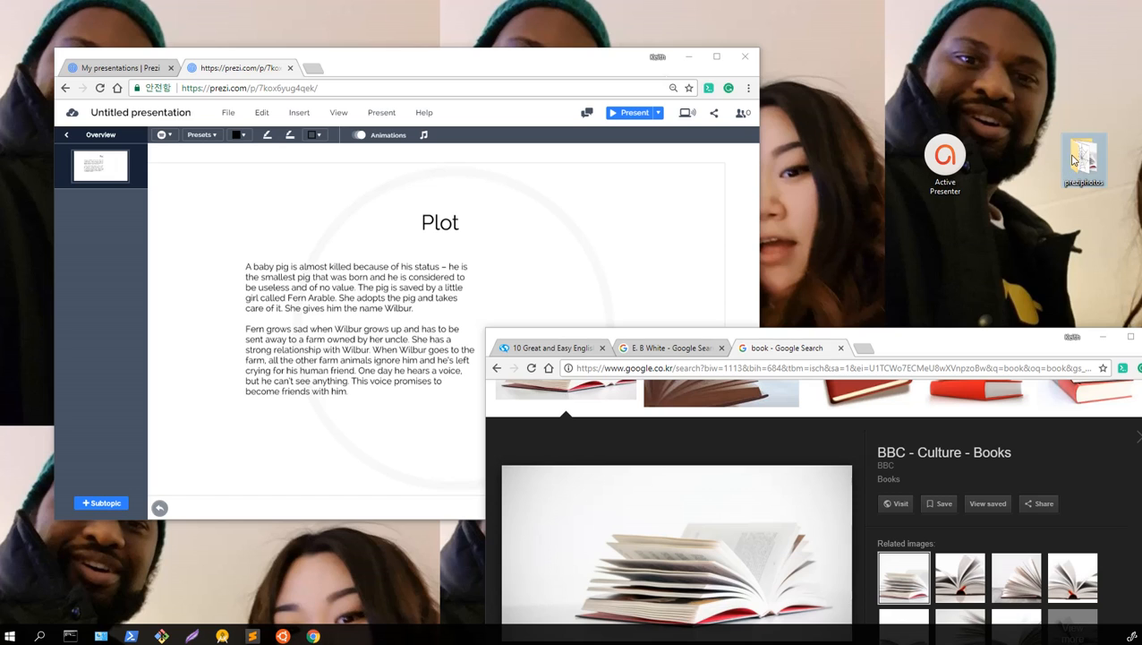
pyautogui.doubleClick(1075, 157)
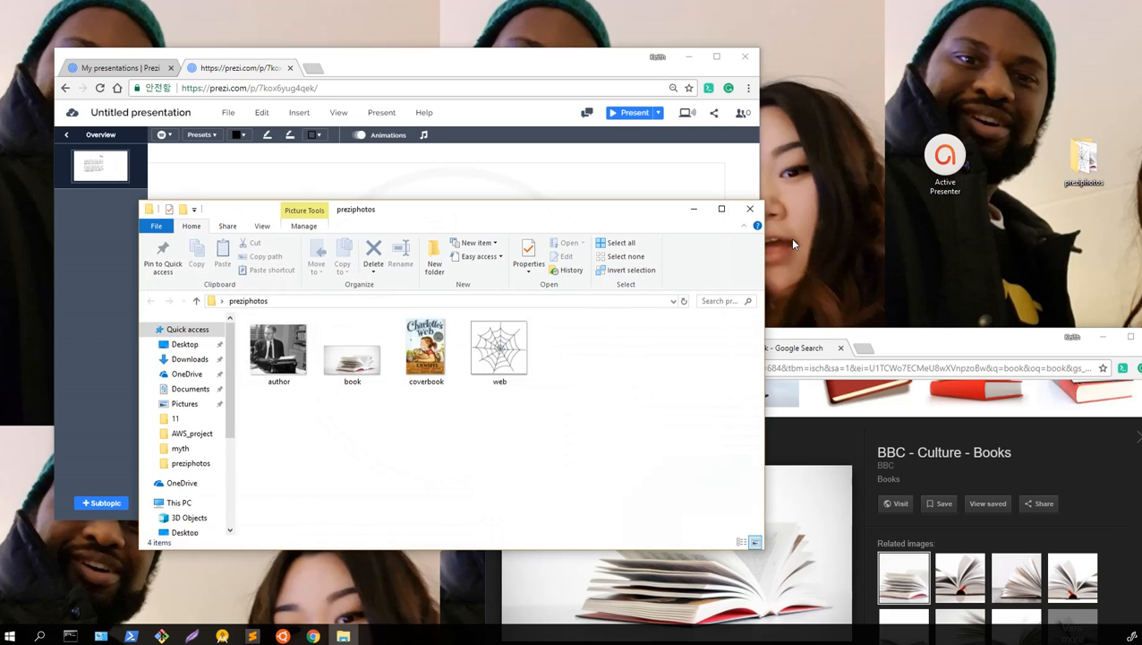
pyautogui.click(693, 209)
# - Insert the book picture from the preziphotos folder into the Plot topic and shift it slightly up and right
pyautogui.click(299, 112)
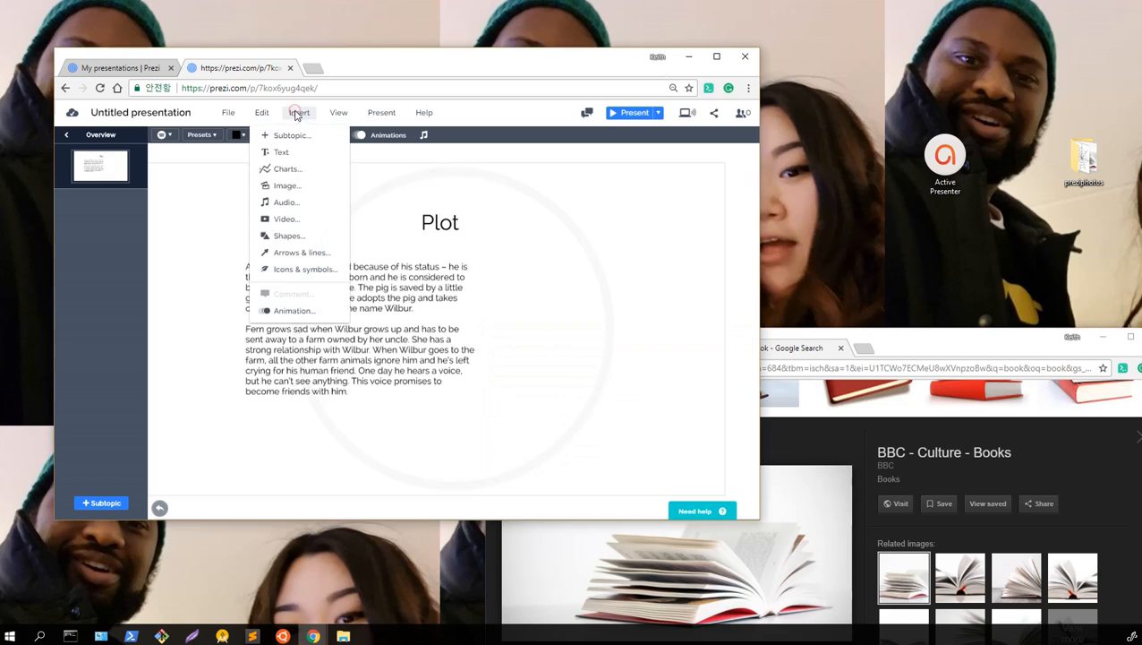
pyautogui.click(289, 189)
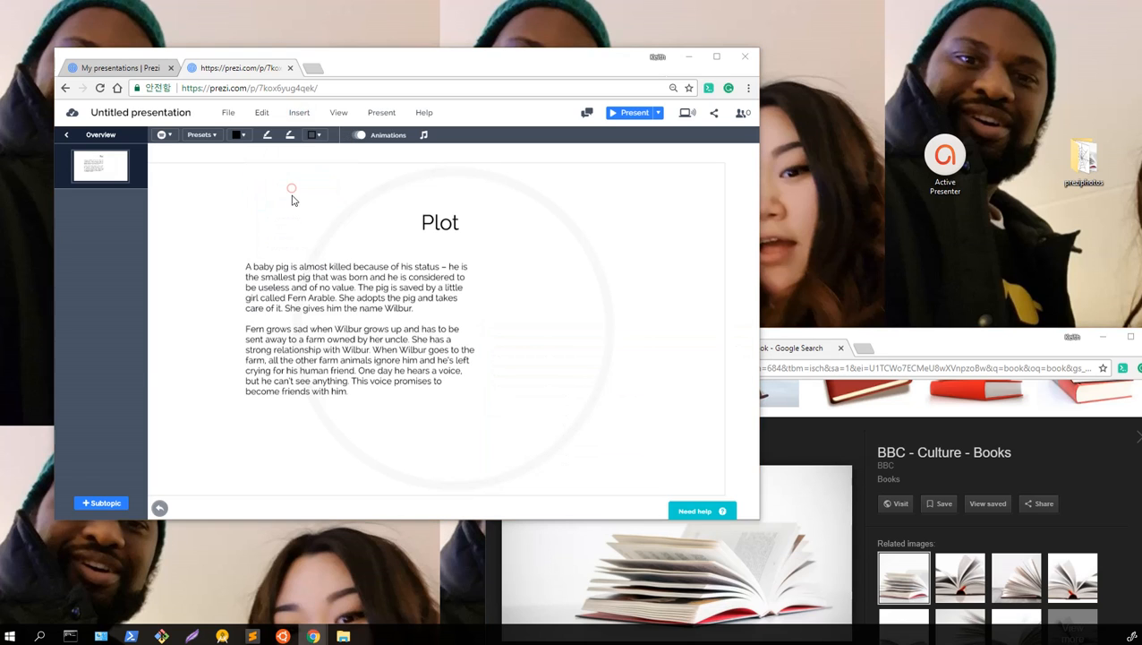
pyautogui.doubleClick(298, 177)
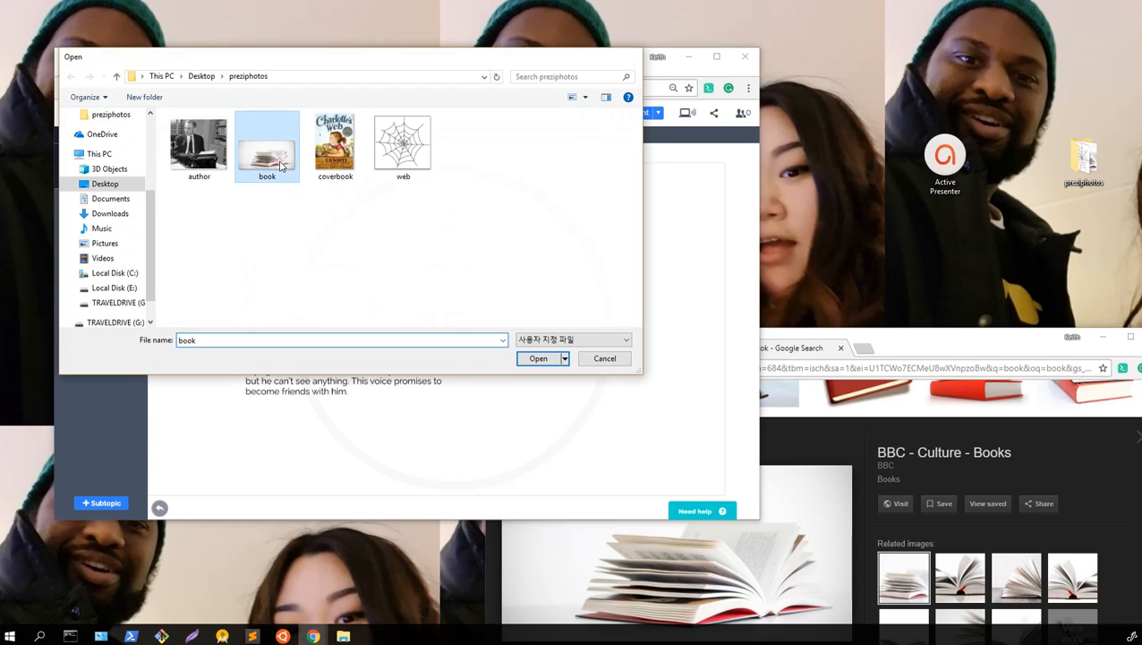
pyautogui.moveTo(438, 320); pyautogui.dragTo(461, 299)
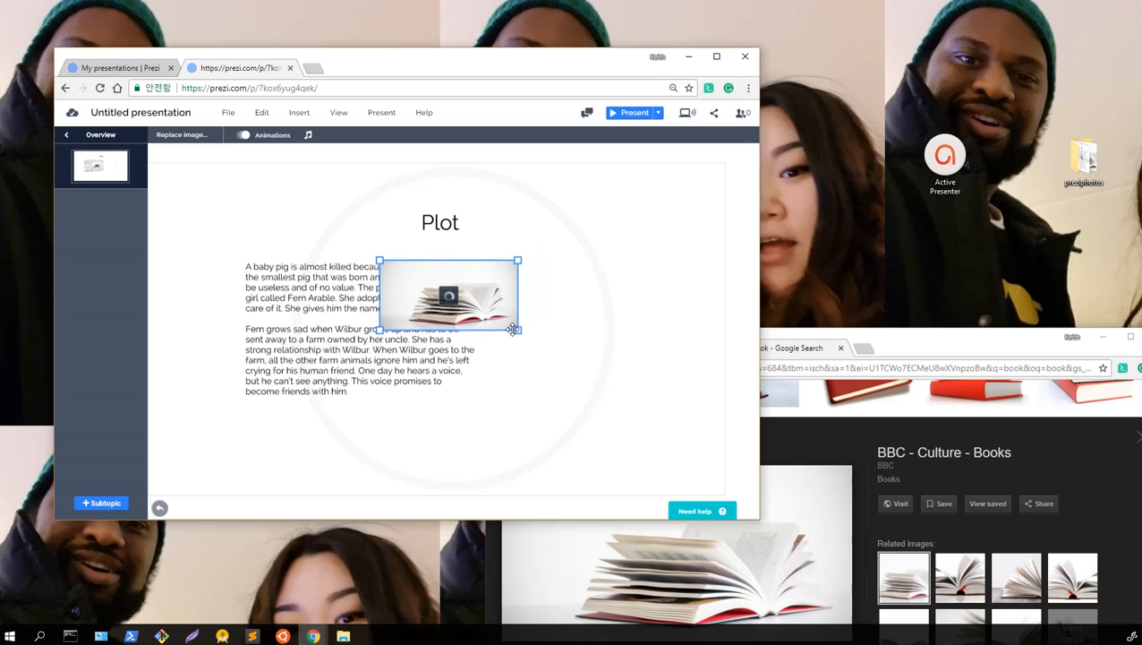
# - Enlarge the book picture to about twice its width, shift it left over the summary text, and send it to the back
pyautogui.moveTo(514, 330); pyautogui.dragTo(658, 431)
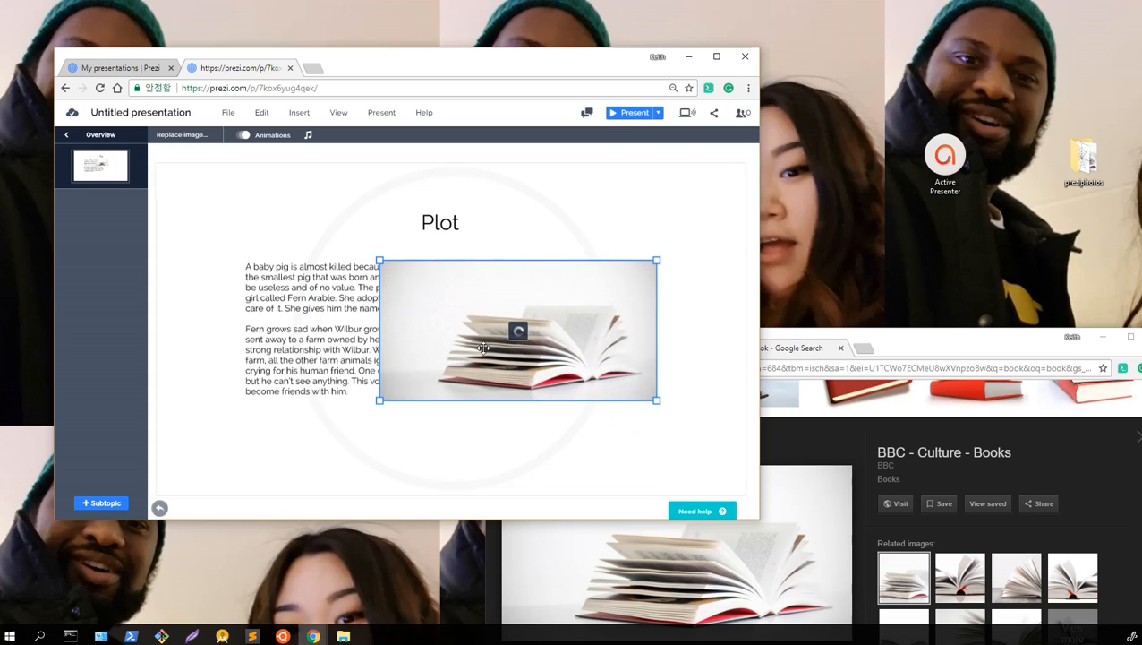
pyautogui.moveTo(483, 347); pyautogui.dragTo(460, 346)
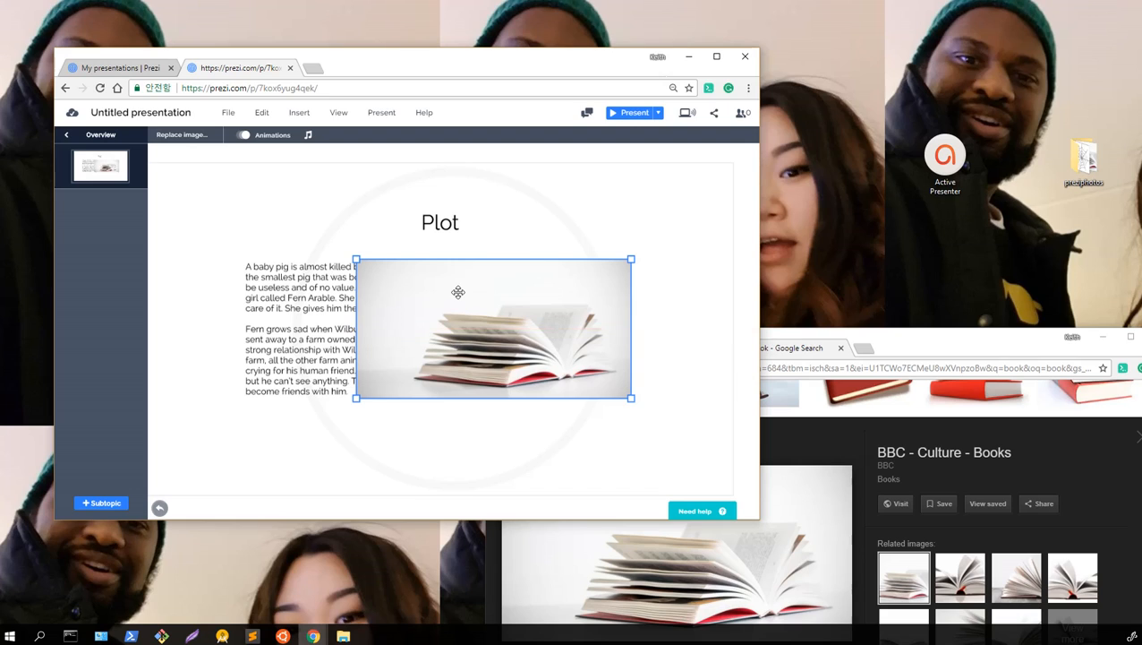
pyautogui.rightClick(457, 292)
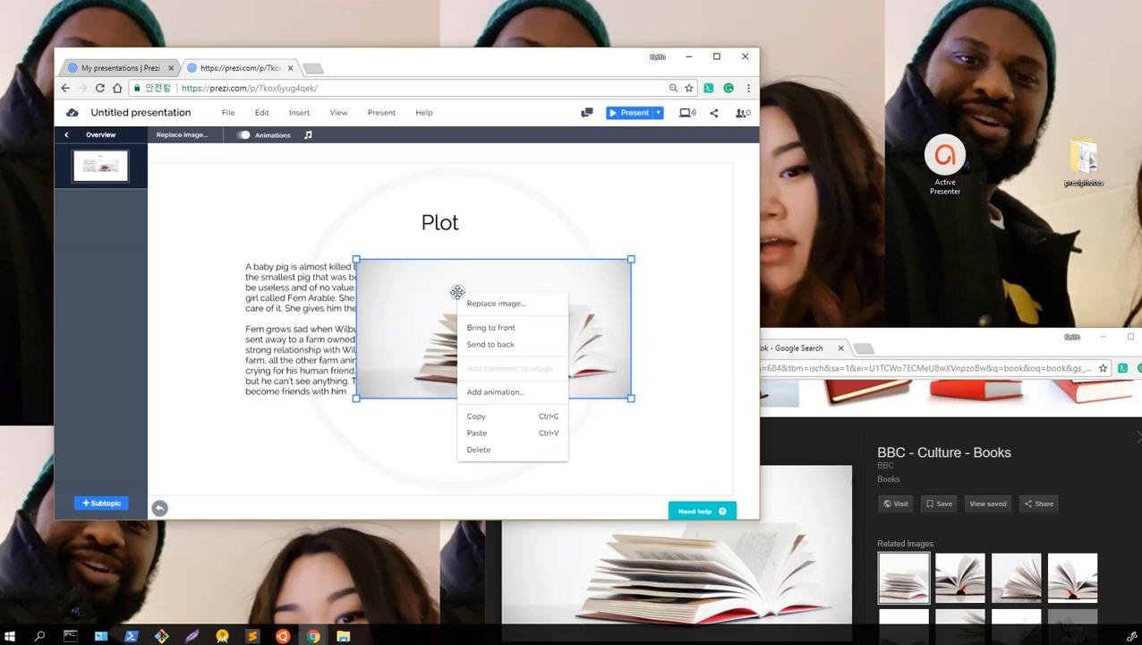
pyautogui.click(484, 345)
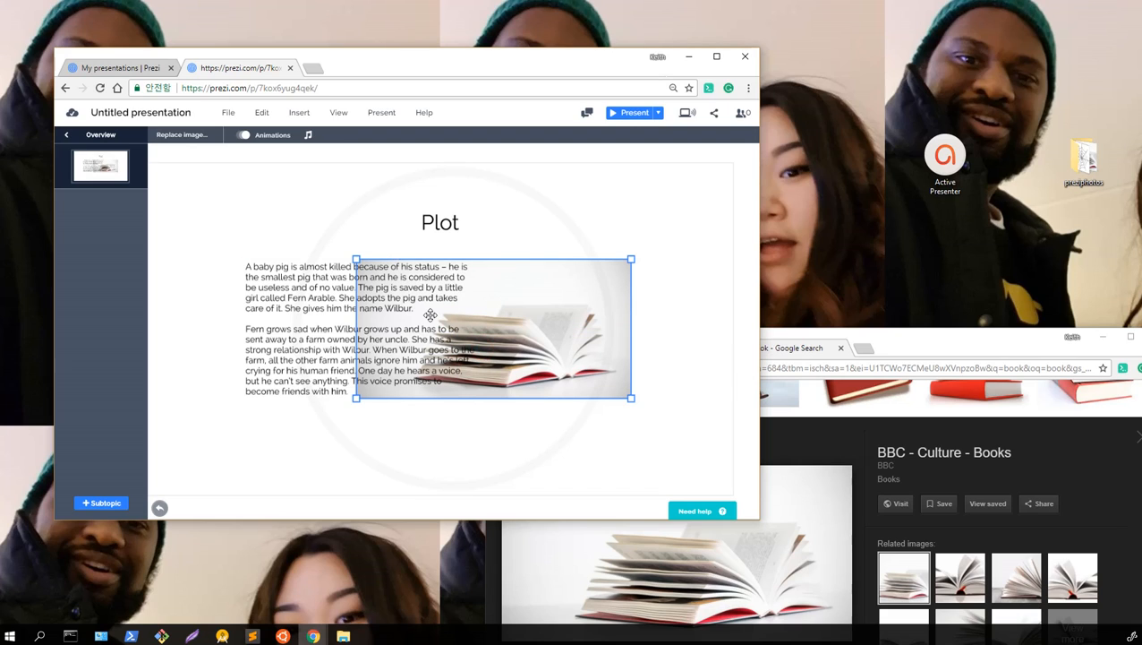
# - Nudge the summary text left, narrow its text box, and enlarge the text down toward the frame's lower edge
pyautogui.click(435, 438)
pyautogui.moveTo(310, 333)
pyautogui.mouseDown()
pyautogui.moveTo(401, 349)
pyautogui.moveTo(302, 331)
pyautogui.mouseUp()
pyautogui.click(460, 399)
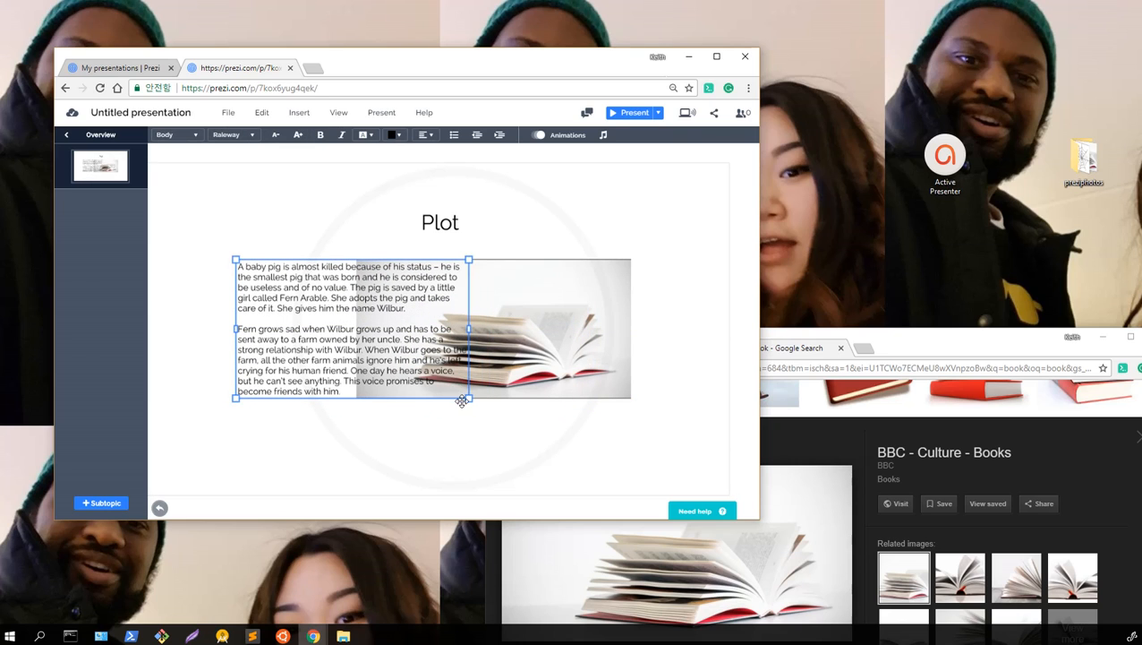
pyautogui.moveTo(467, 401); pyautogui.dragTo(406, 421)
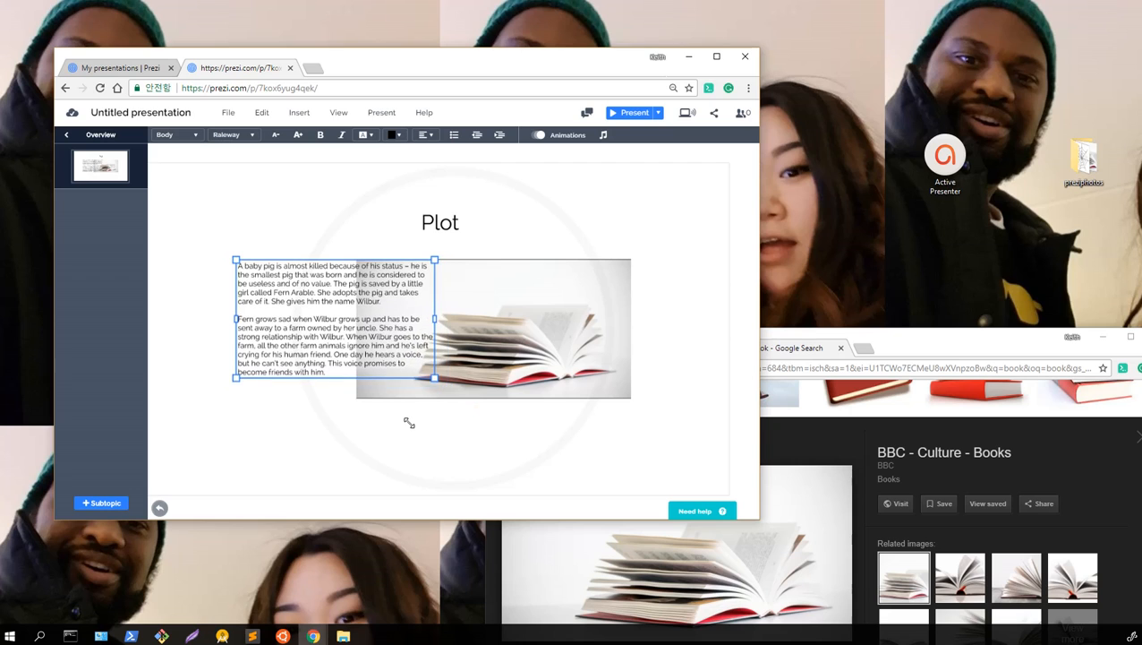
pyautogui.moveTo(434, 316); pyautogui.dragTo(383, 324)
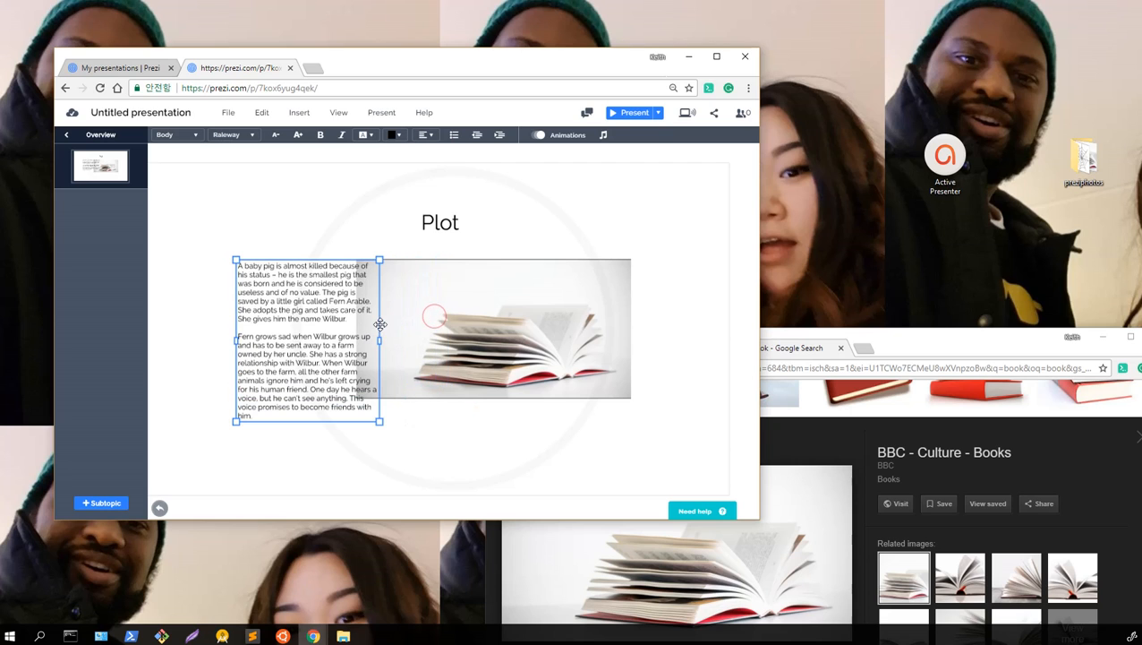
pyautogui.moveTo(403, 457); pyautogui.dragTo(433, 481)
# - Move the book picture slightly up and left, just below the "Plot" title
pyautogui.click(475, 376)
pyautogui.moveTo(475, 376); pyautogui.dragTo(461, 337)
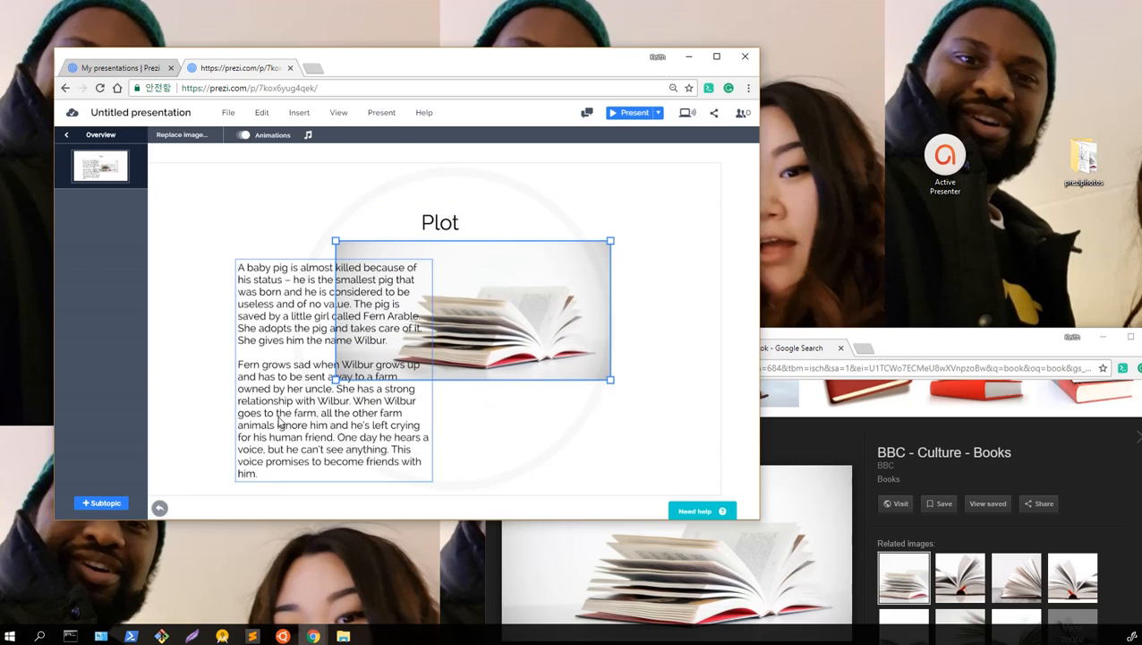
# - Move the summary text up and left beneath the "Plot" title, and place the book picture beside it, clear of the text
pyautogui.moveTo(277, 417); pyautogui.dragTo(310, 397)
pyautogui.moveTo(521, 315); pyautogui.dragTo(602, 394)
pyautogui.moveTo(448, 406); pyautogui.dragTo(400, 401)
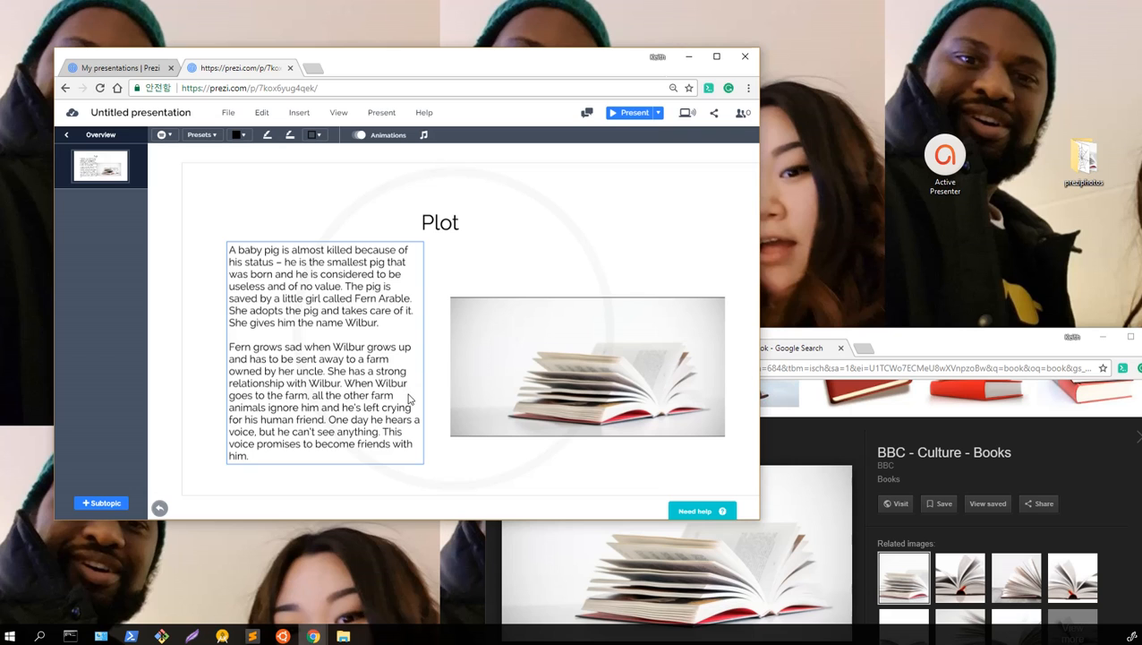
pyautogui.click(539, 349)
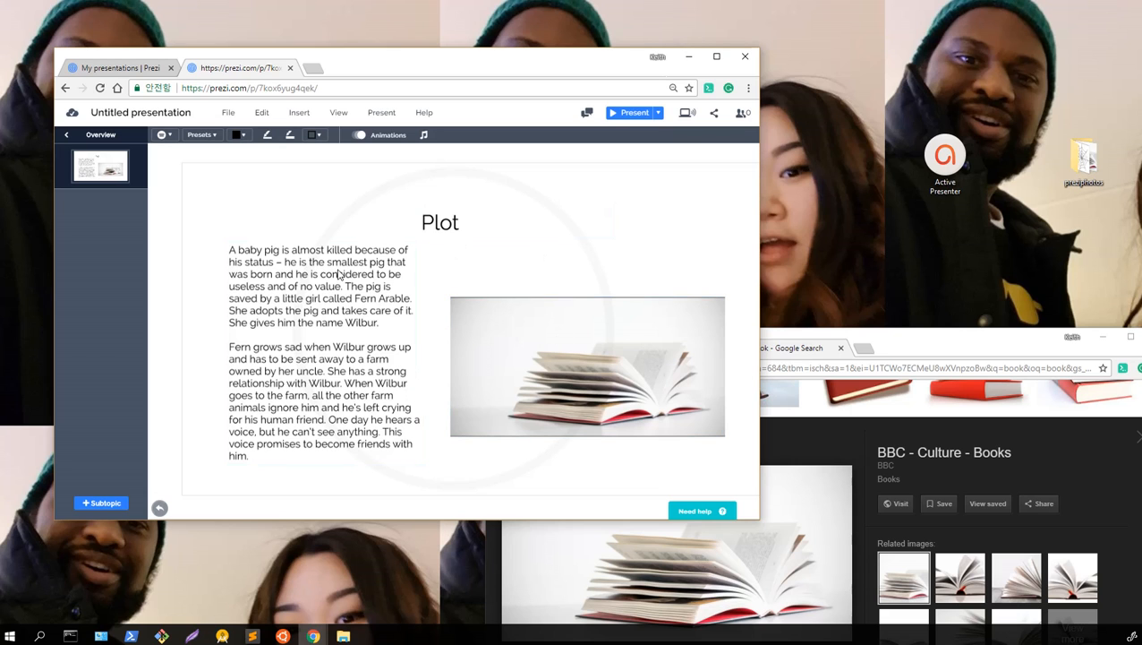
# - Add a Stack subtopic to the Plot topic
pyautogui.scroll(1, 424, 338)
pyautogui.scroll(-1, 429, 342)
pyautogui.click(429, 340)
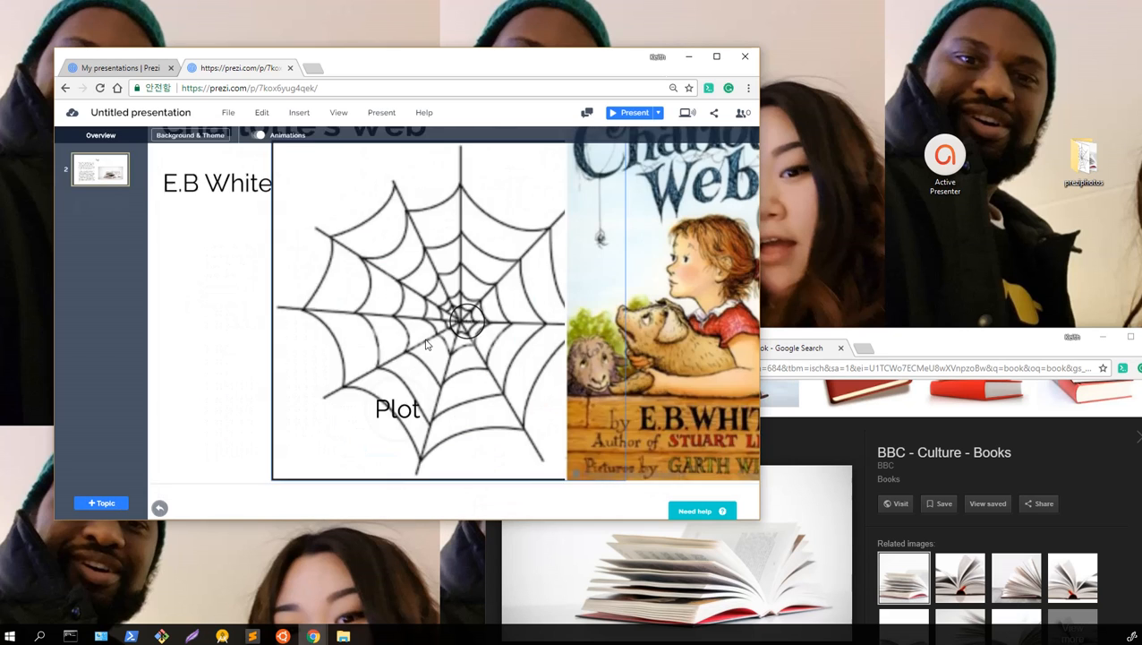
pyautogui.click(392, 428)
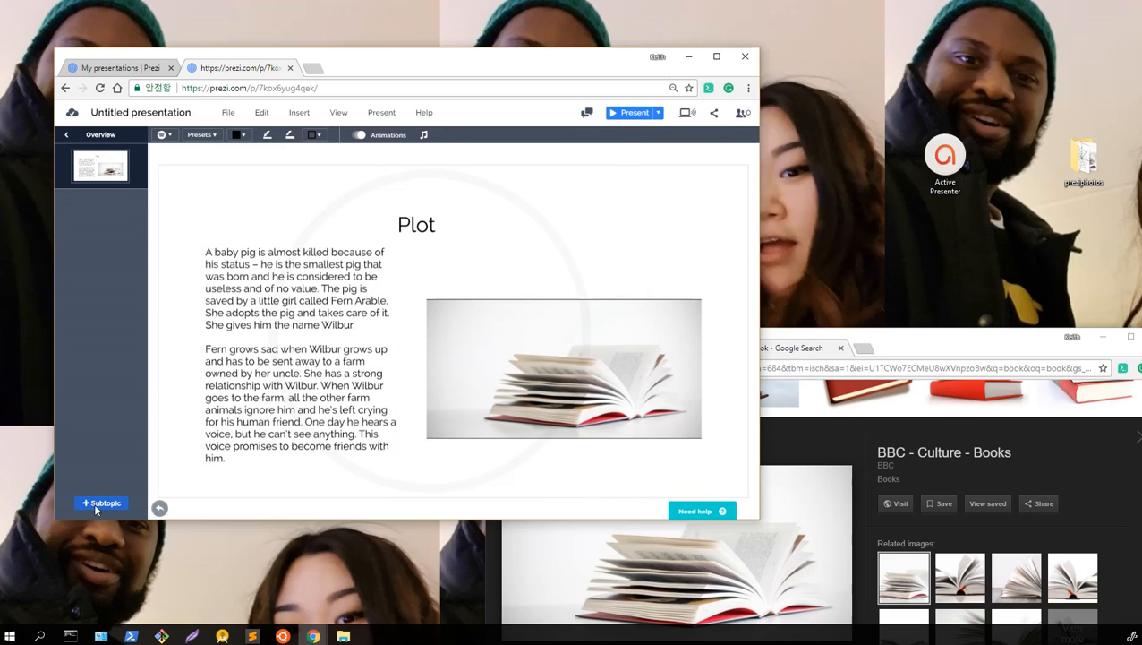
pyautogui.click(96, 505)
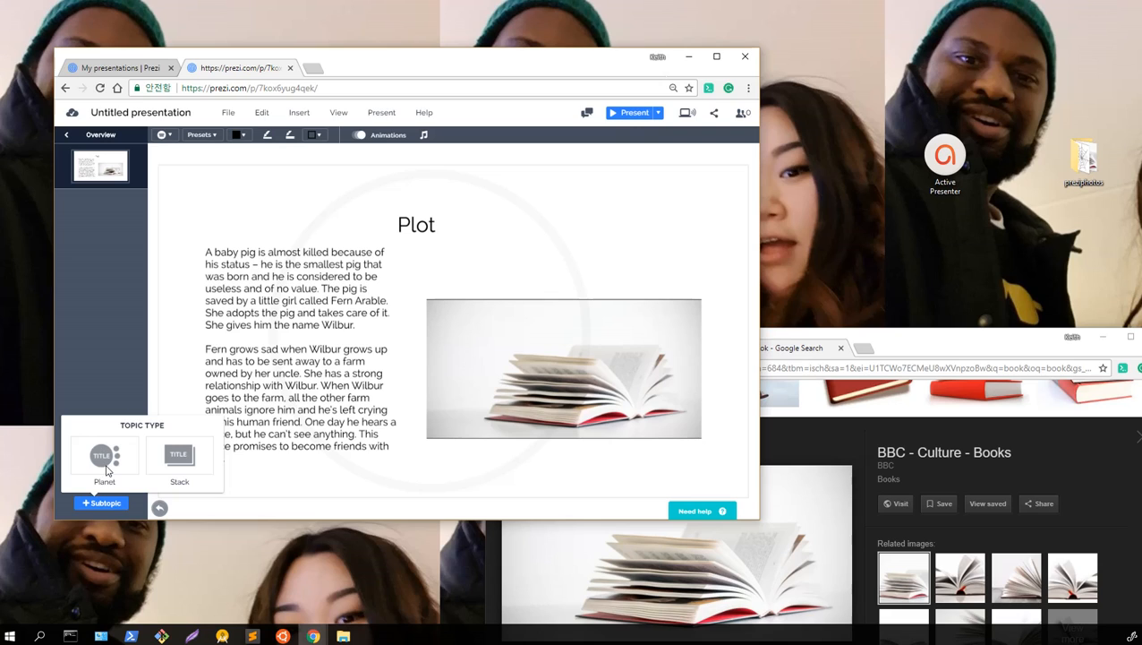
pyautogui.click(176, 456)
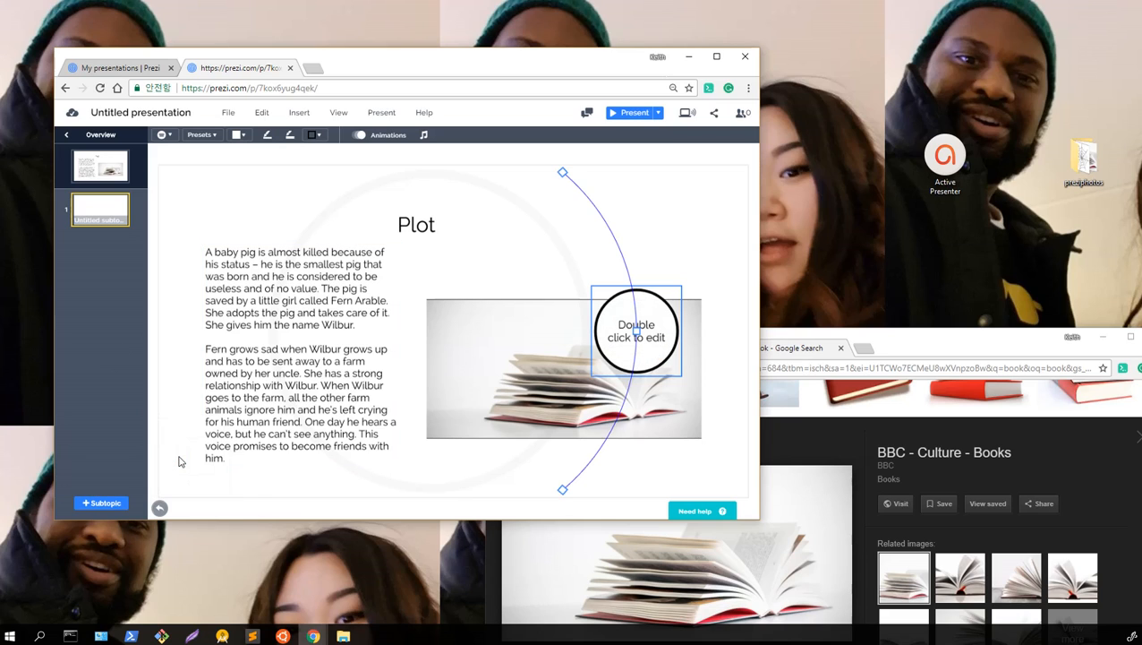
# - View the new subtopic's page, return to the Plot topic, and move the subtopic circle below the book picture
pyautogui.click(615, 343)
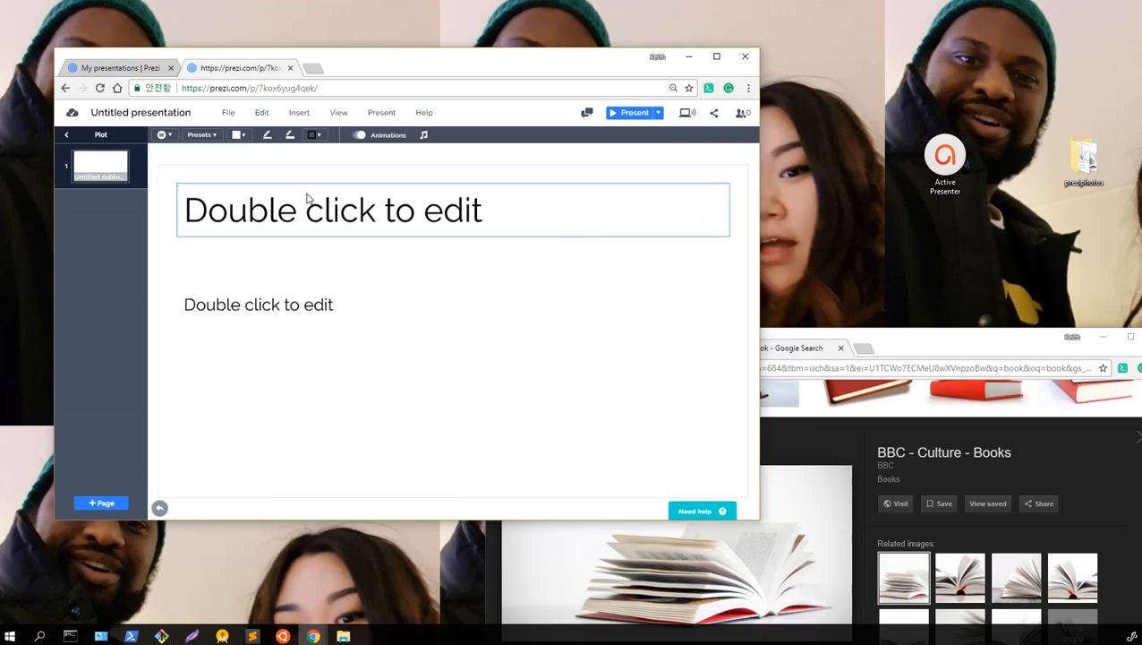
pyautogui.click(64, 136)
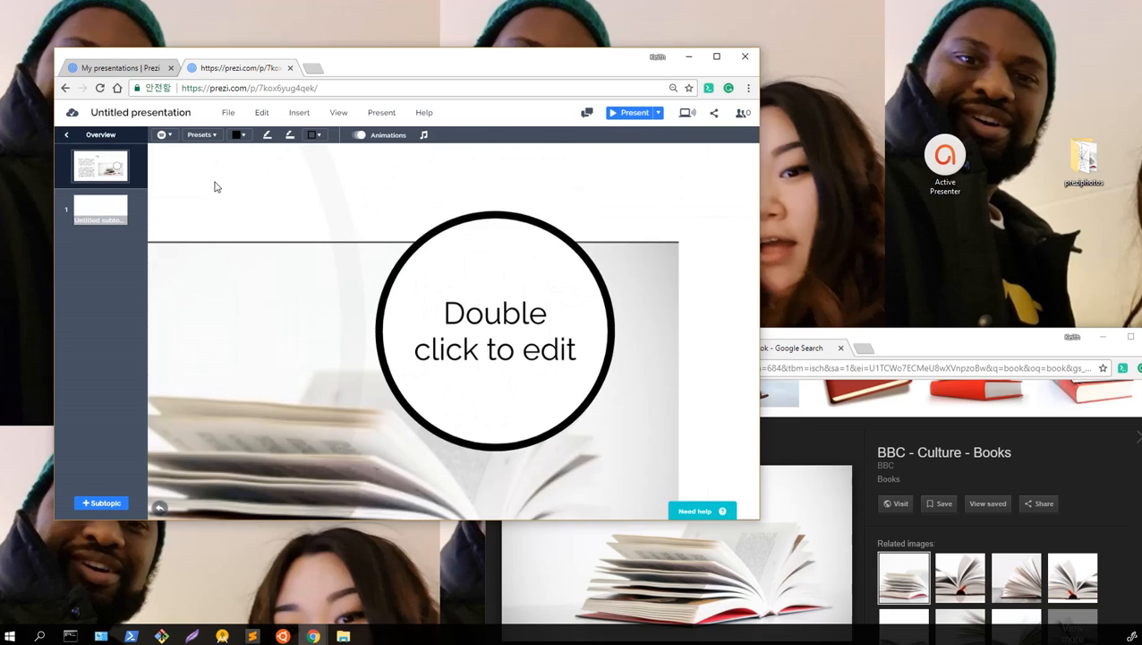
pyautogui.moveTo(655, 295); pyautogui.dragTo(657, 466)
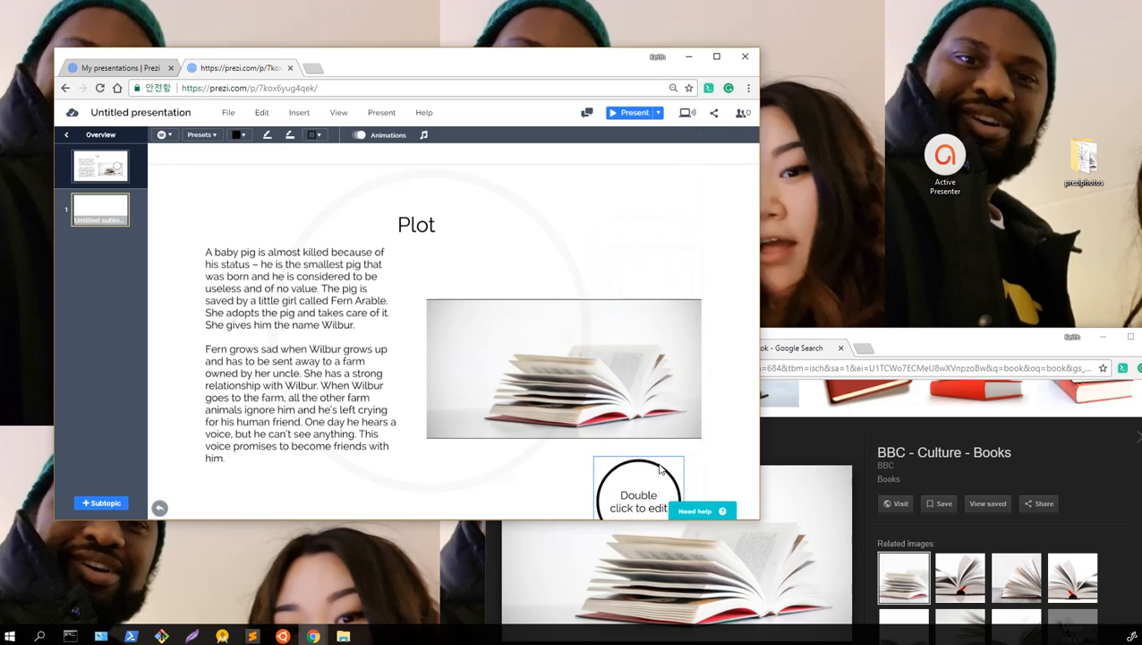
pyautogui.scroll(-5, 661, 468)
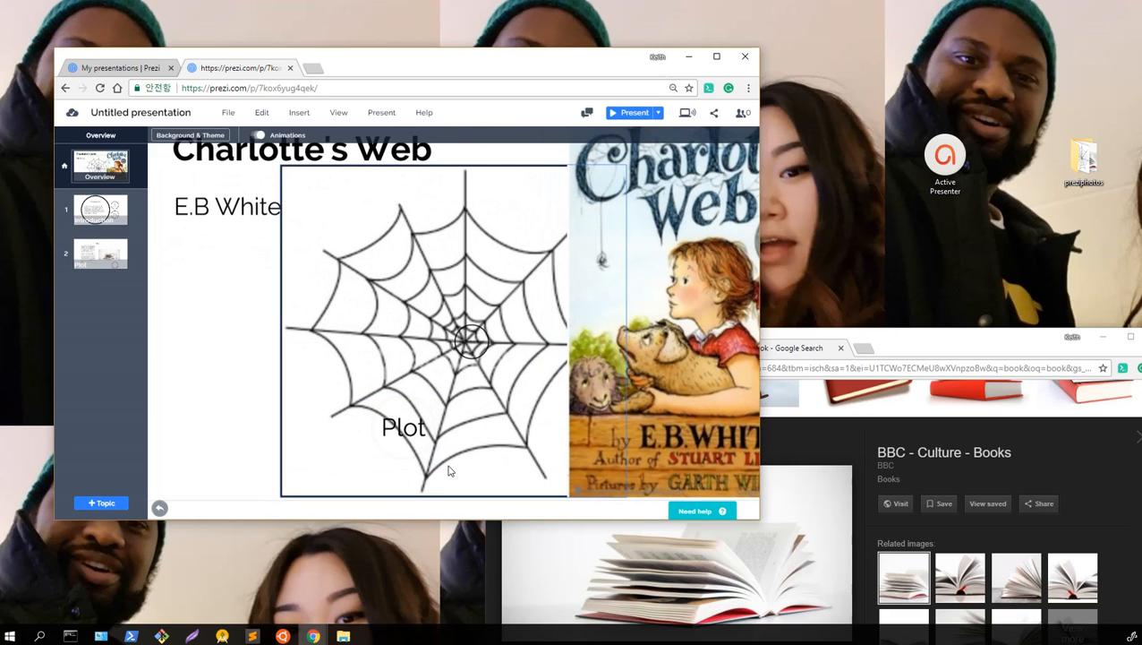
pyautogui.scroll(5, 450, 471)
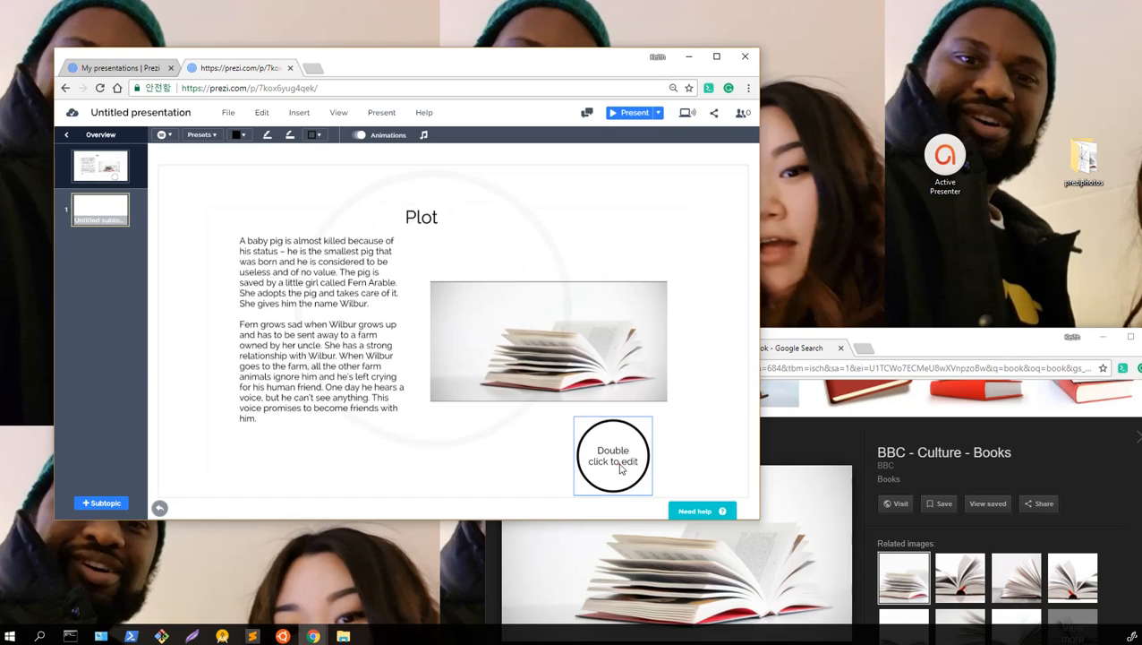
# - Nudge the subtopic circle slightly down and right, and make it a little smaller
pyautogui.click(620, 468)
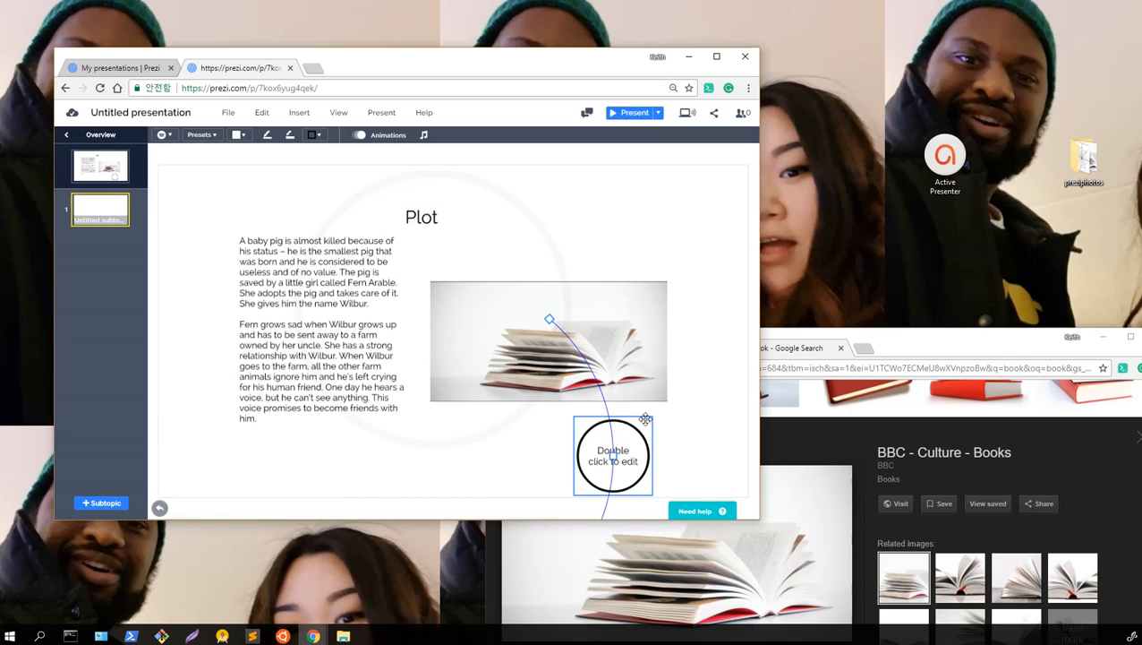
pyautogui.moveTo(646, 419); pyautogui.dragTo(649, 422)
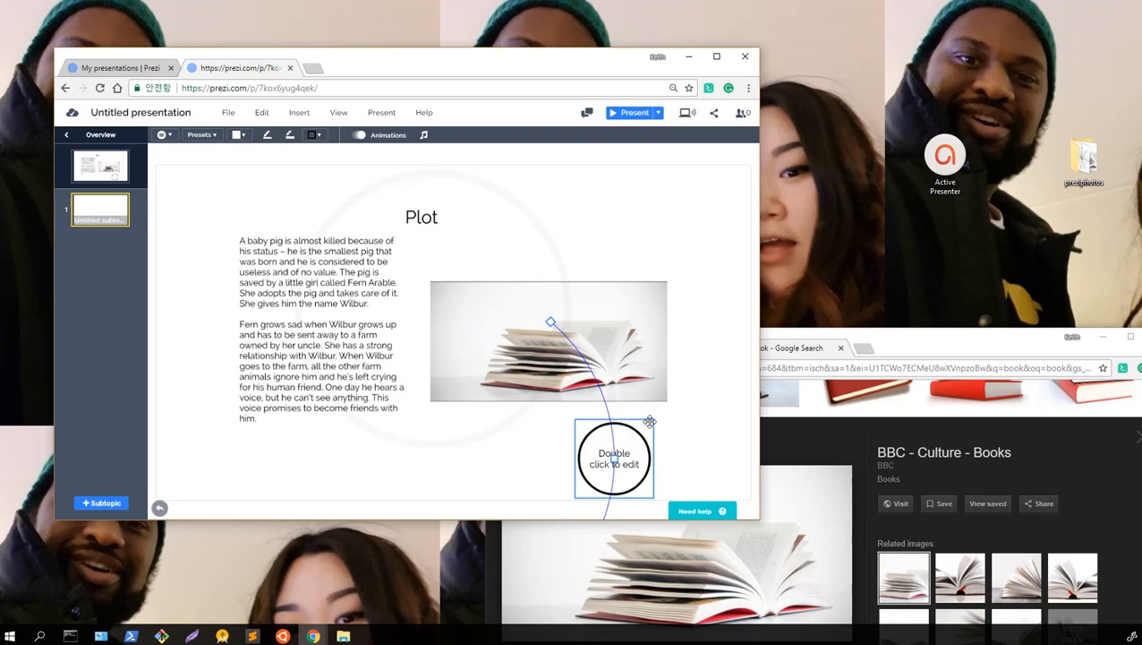
pyautogui.moveTo(550, 321); pyautogui.dragTo(607, 405)
pyautogui.doubleClick(640, 443)
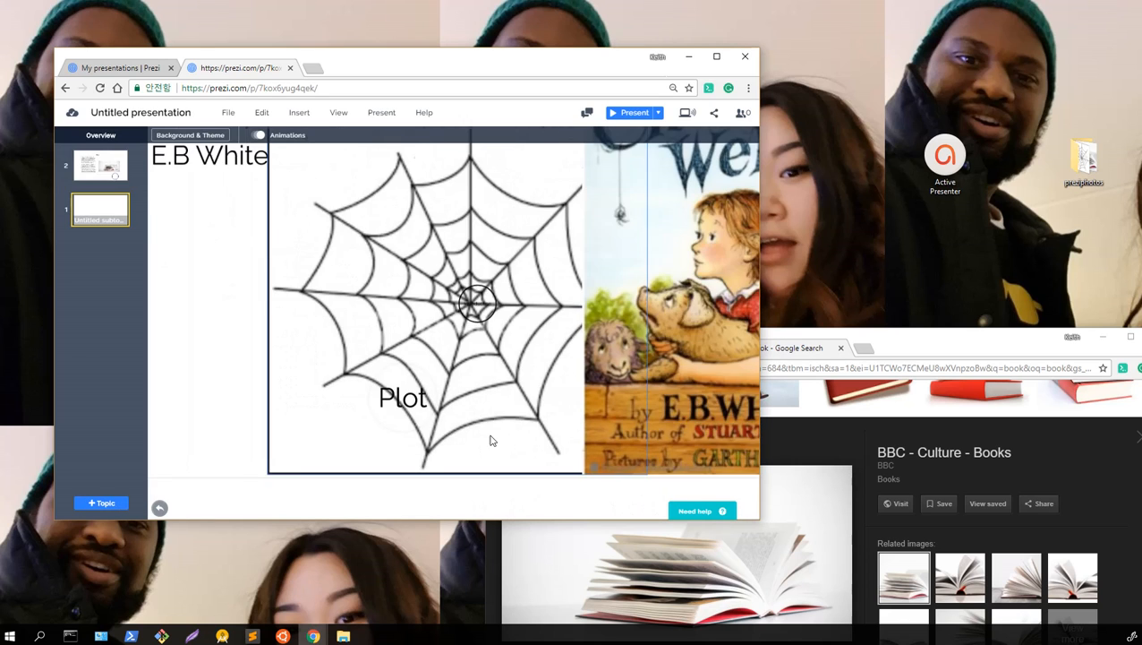
pyautogui.doubleClick(382, 437)
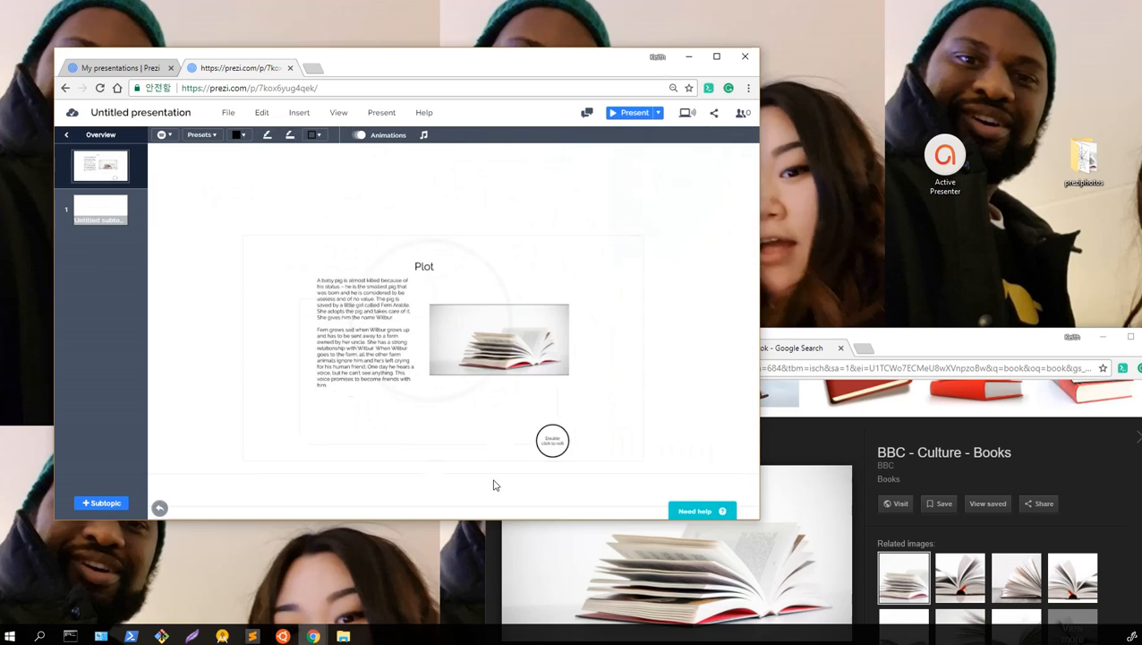
# - Shift the subtopic circle left toward the frame's lower middle and shrink it to about one fifth of the picture's width
pyautogui.moveTo(603, 479); pyautogui.dragTo(542, 453)
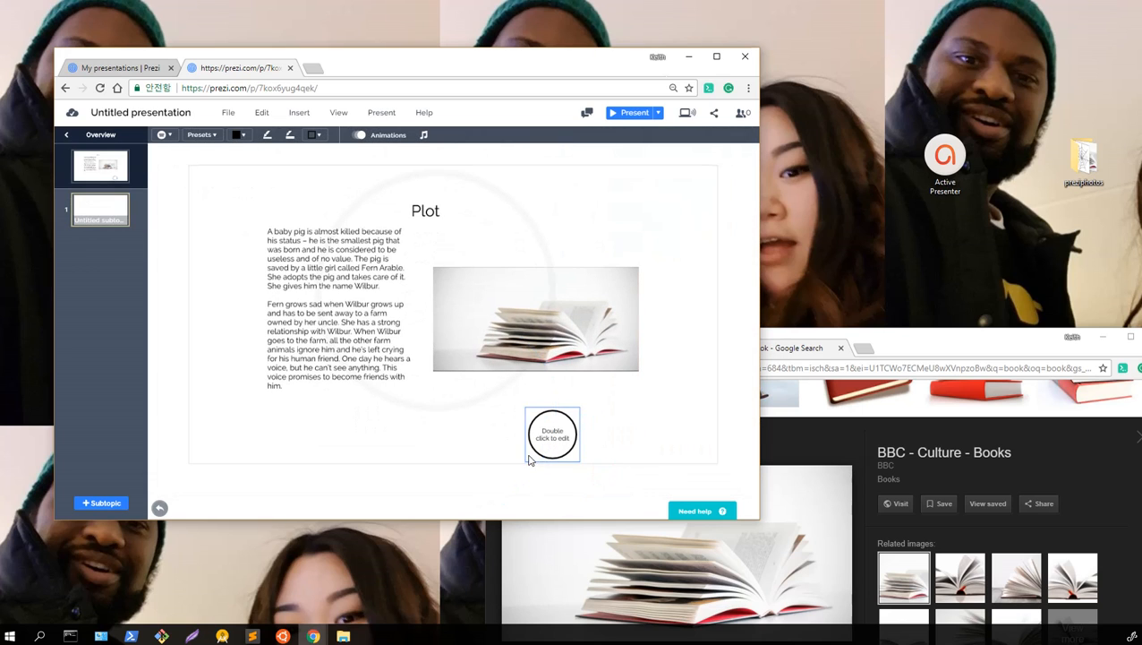
pyautogui.click(532, 450)
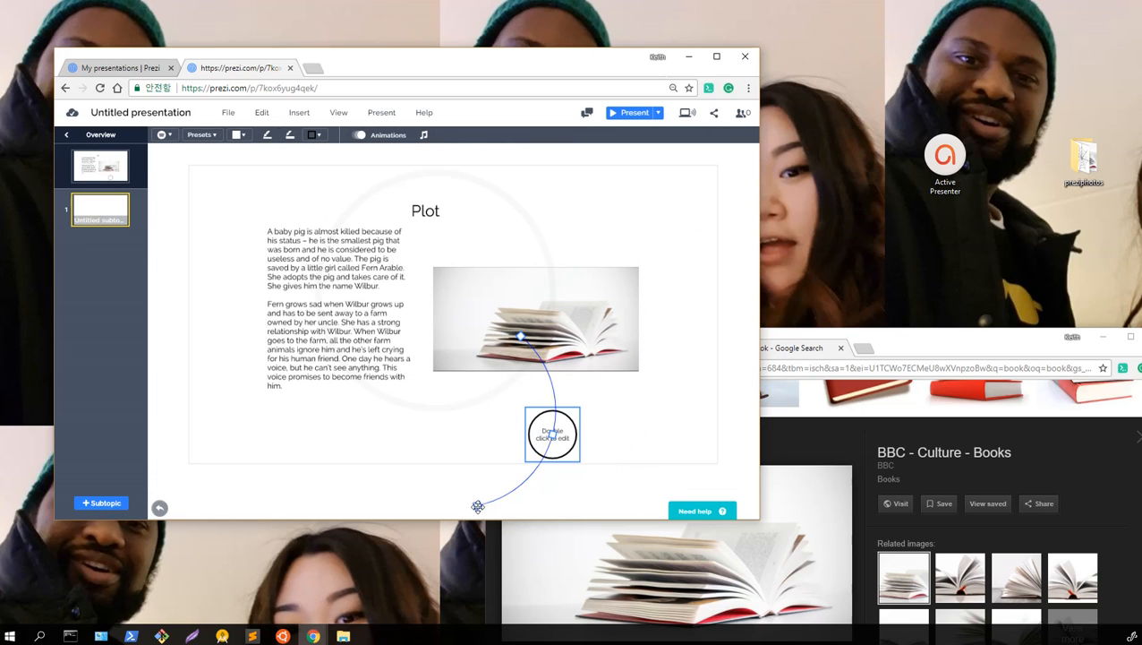
pyautogui.moveTo(478, 507); pyautogui.dragTo(526, 447)
pyautogui.moveTo(567, 392); pyautogui.dragTo(515, 431)
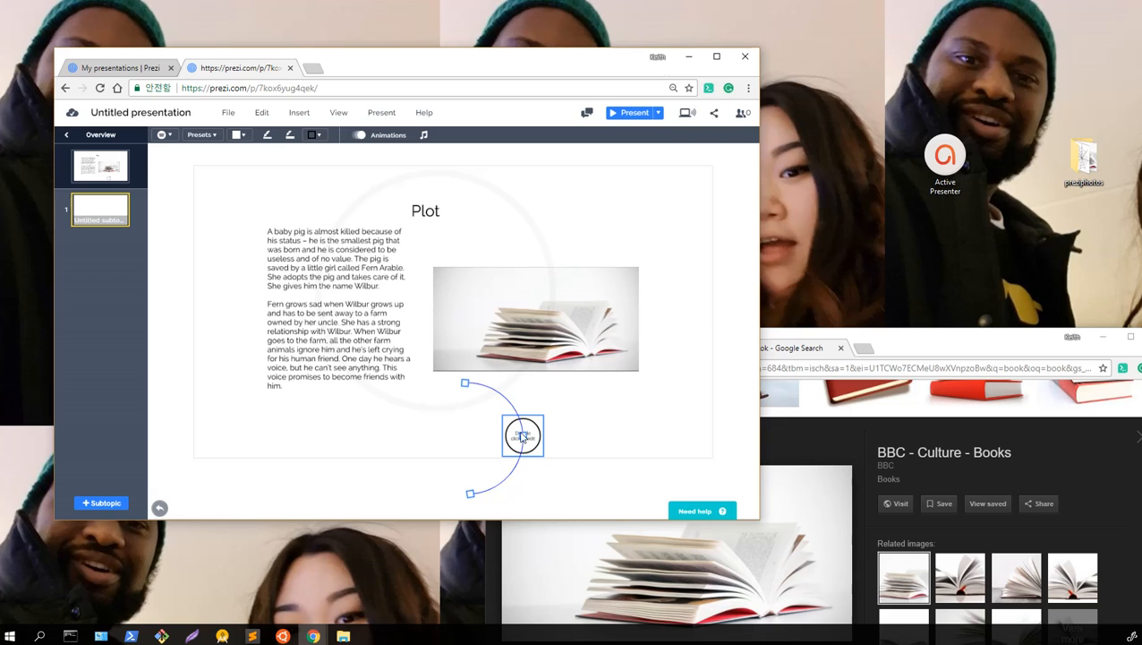
# - Lower the opacity of the subtopic circle's border to about 30%, and open the subtopic's page
pyautogui.scroll(1, 580, 439)
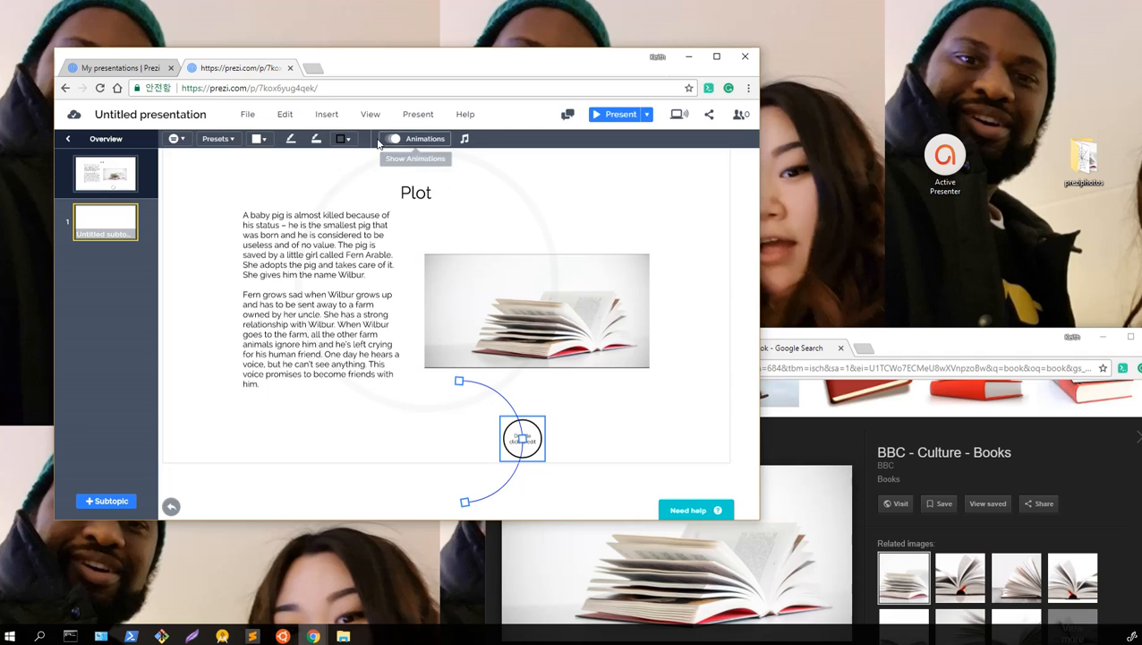
pyautogui.click(345, 139)
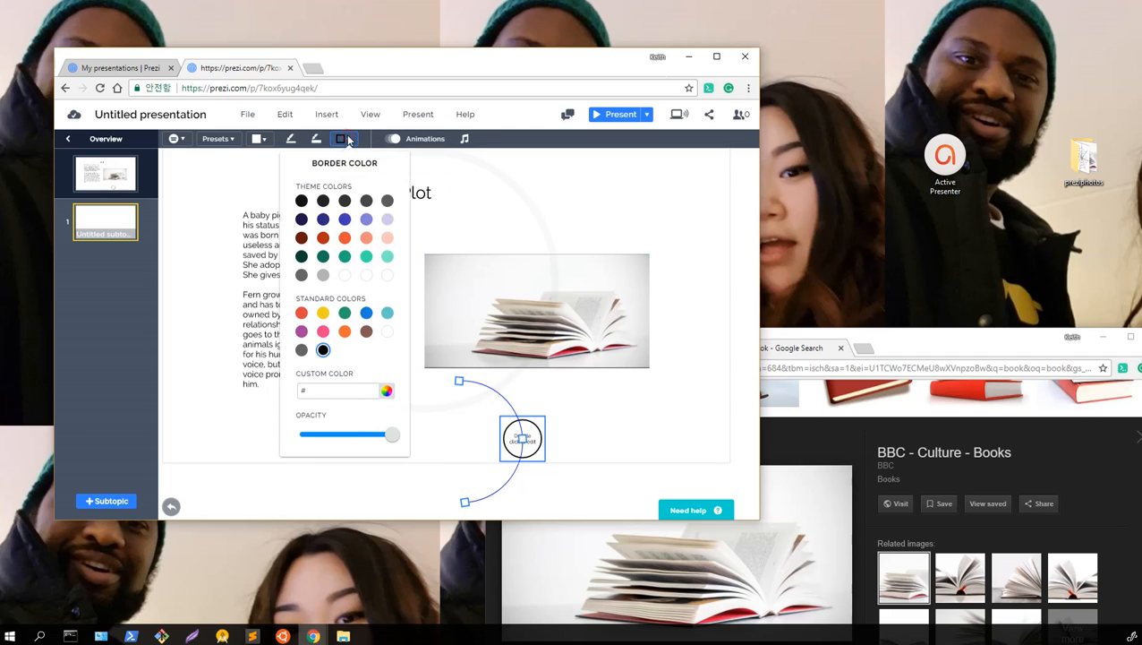
pyautogui.click(324, 437)
pyautogui.moveTo(379, 441); pyautogui.dragTo(327, 442)
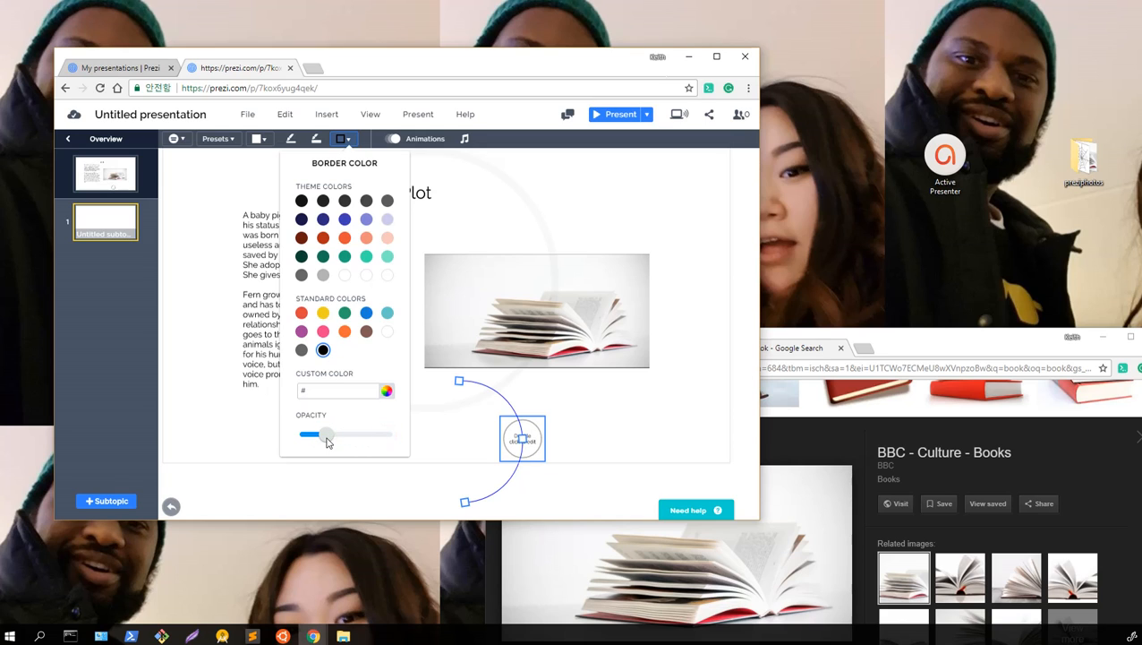
pyautogui.click(512, 441)
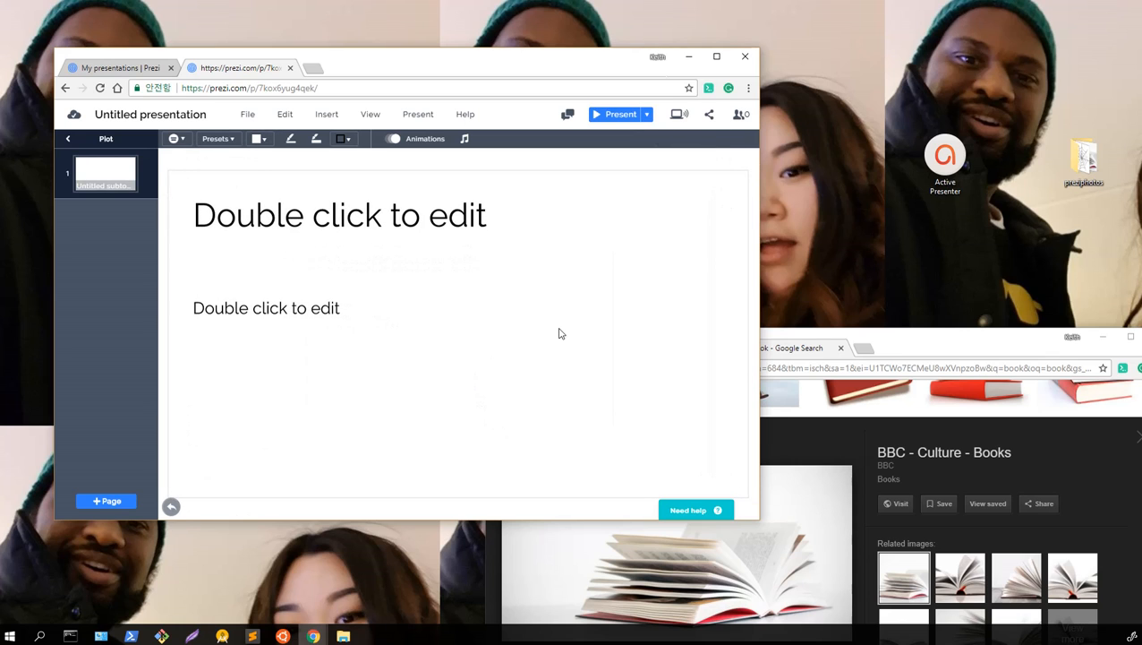
# - Switch to the other browser window, move it up and left, and open youtube.com in a new tab
pyautogui.click(890, 345)
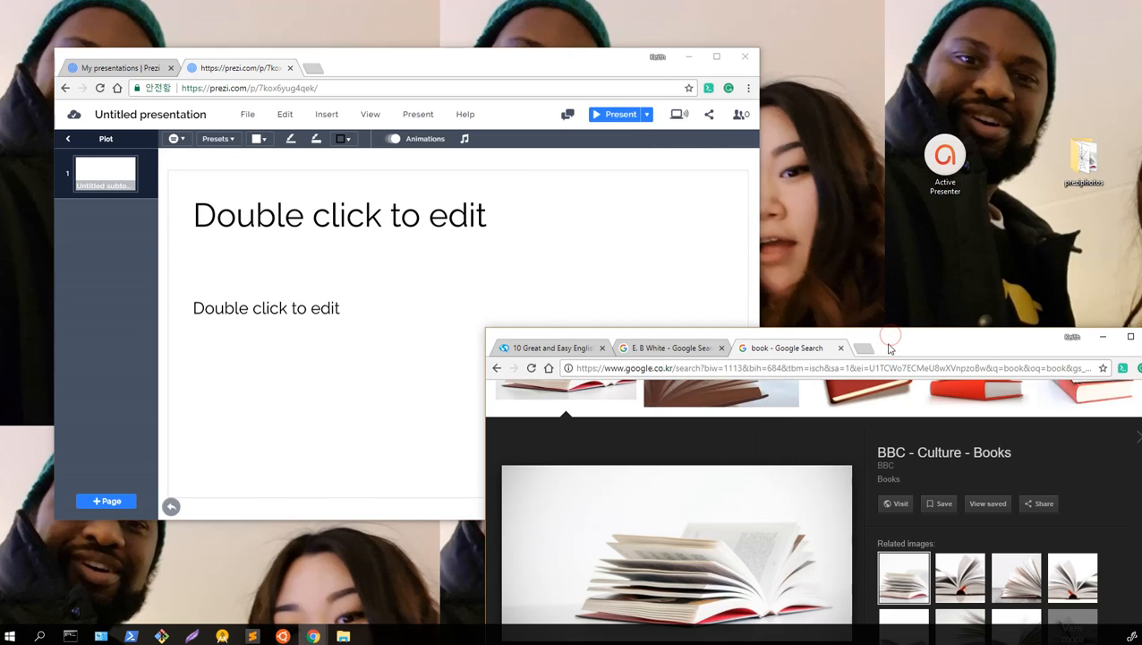
pyautogui.moveTo(890, 346); pyautogui.dragTo(792, 215)
pyautogui.click(791, 216)
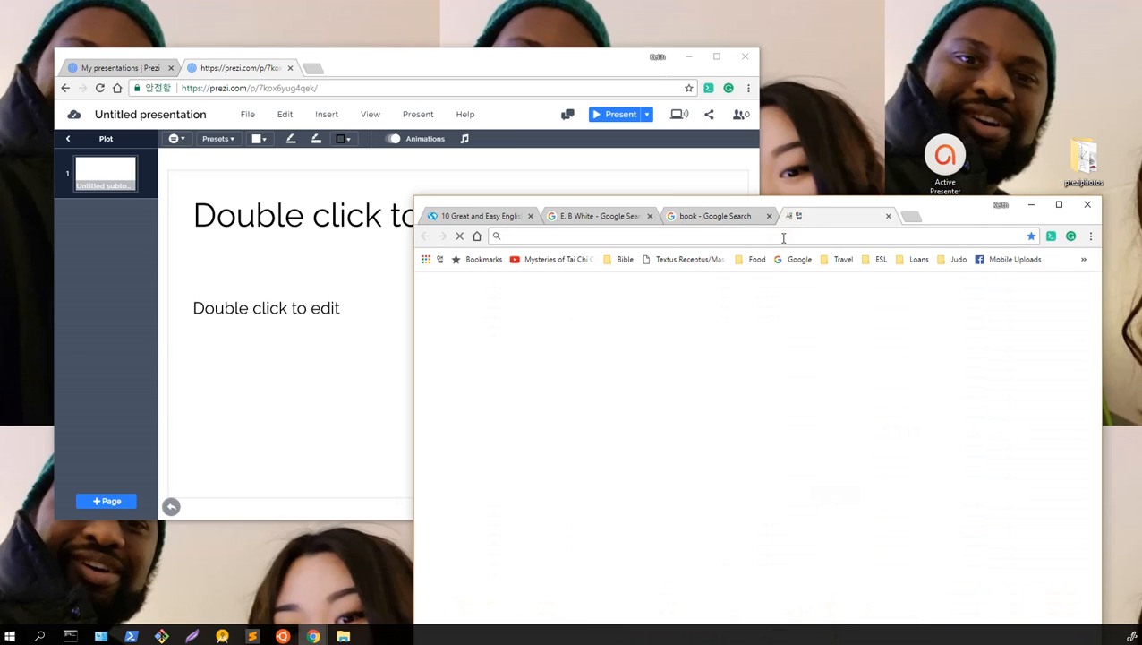
pyautogui.write('youtube.cm')
pyautogui.press('BackSpace')
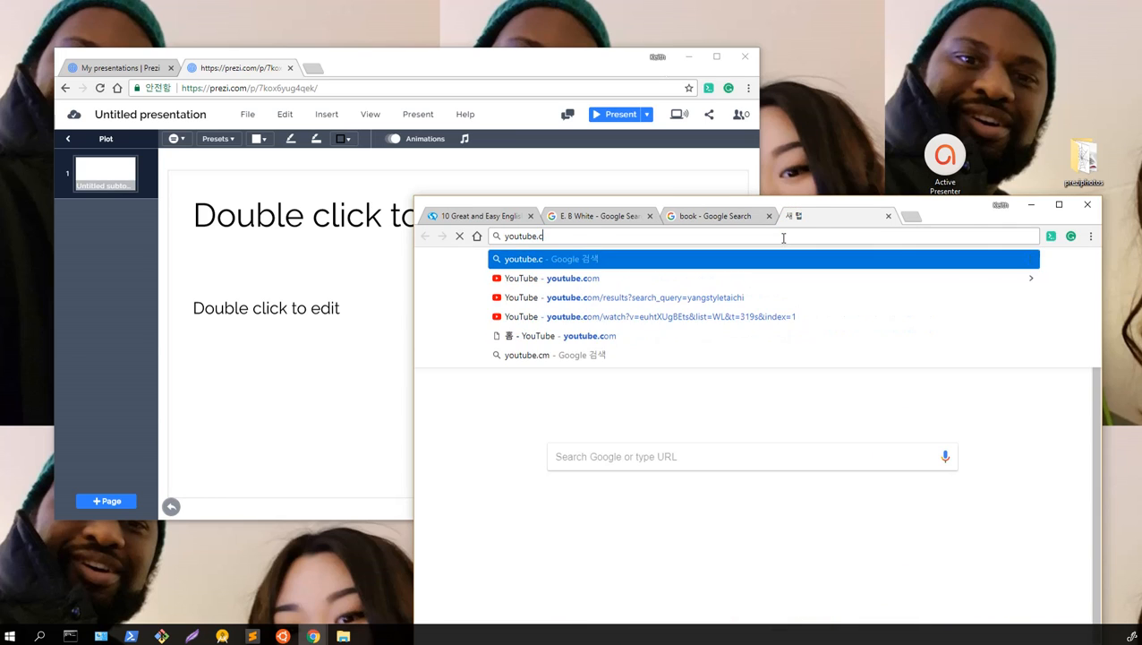
pyautogui.write('om')
pyautogui.press('Return')
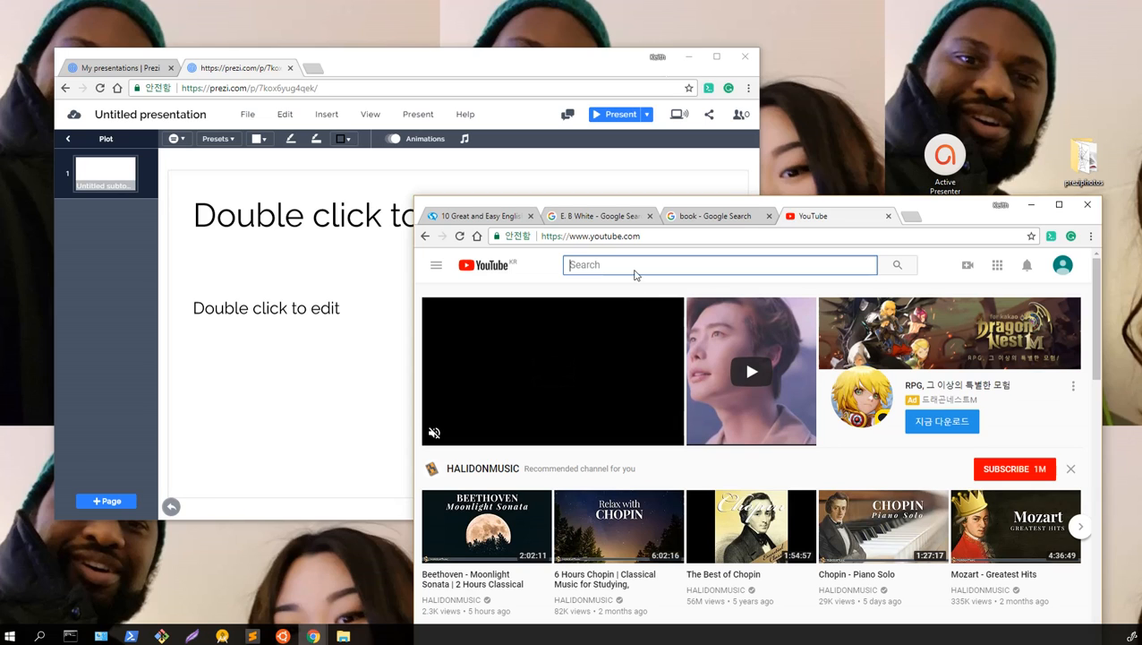
# - Search YouTube for "charrolates web" and open the "Charlotte's Web (3/10) Movie CLIP - Wilbur Meets Charlotte (2006) HD" video
pyautogui.click(634, 266)
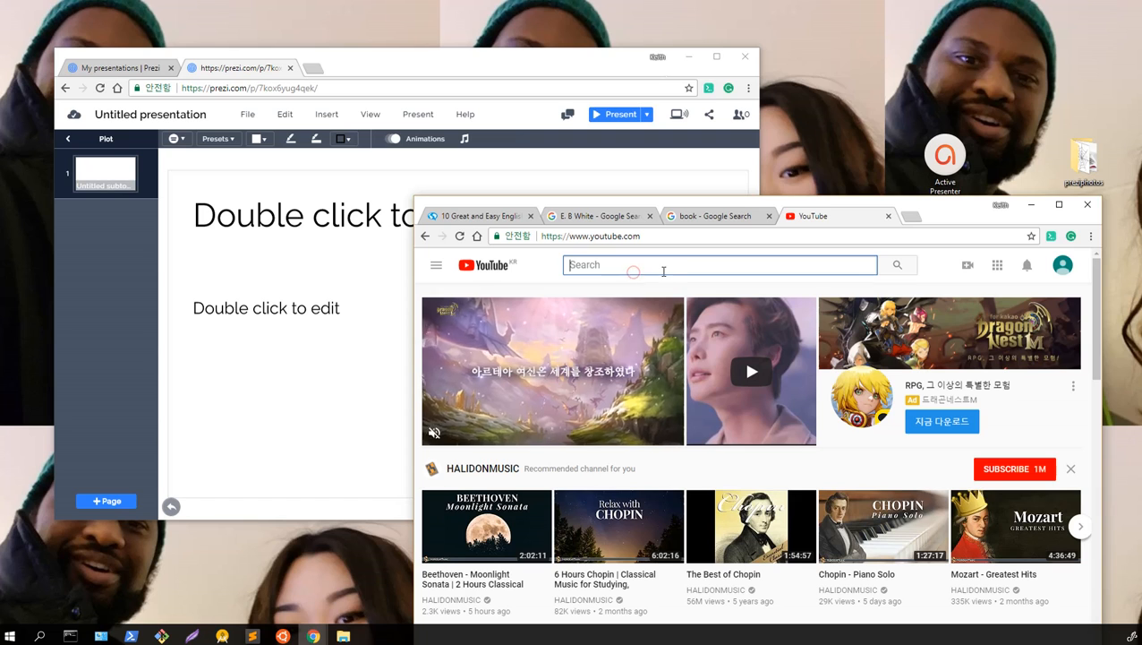
pyautogui.click(632, 270)
pyautogui.write('Cha')
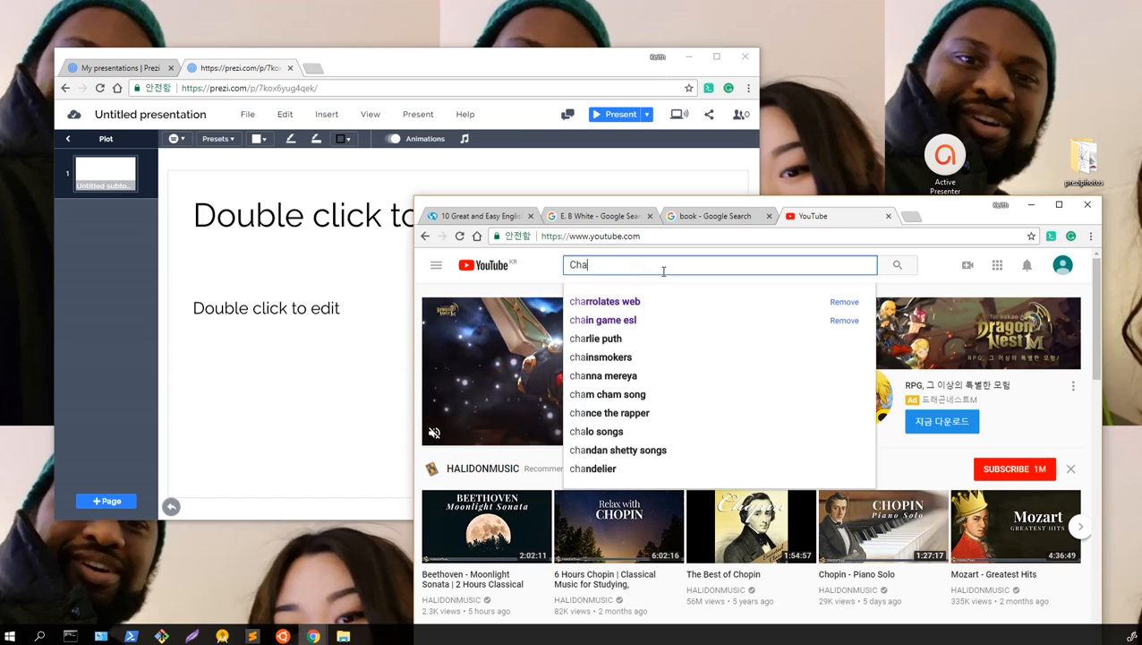
pyautogui.press('Down')
pyautogui.press('Return')
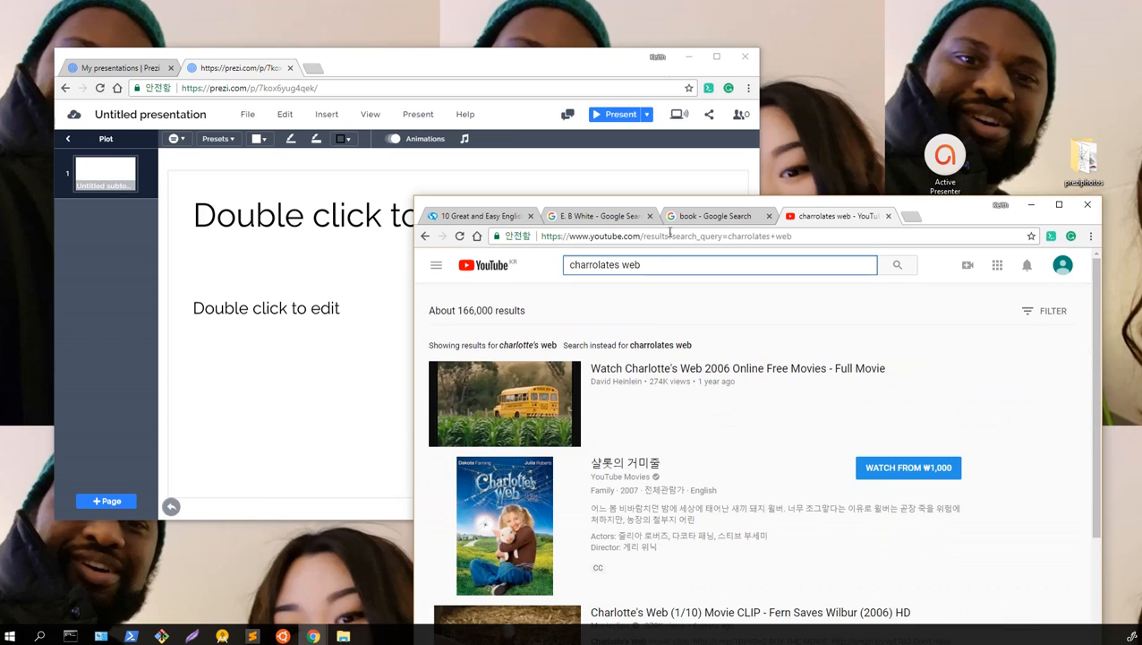
pyautogui.scroll(-1, 588, 403)
pyautogui.scroll(-5, 589, 405)
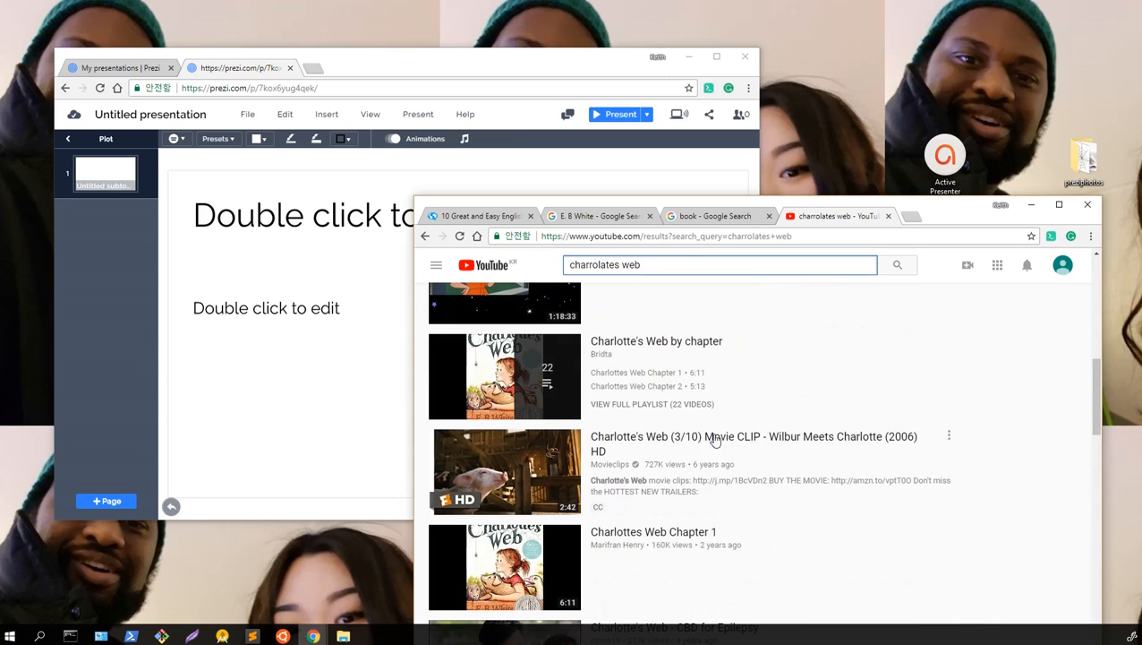
pyautogui.click(513, 455)
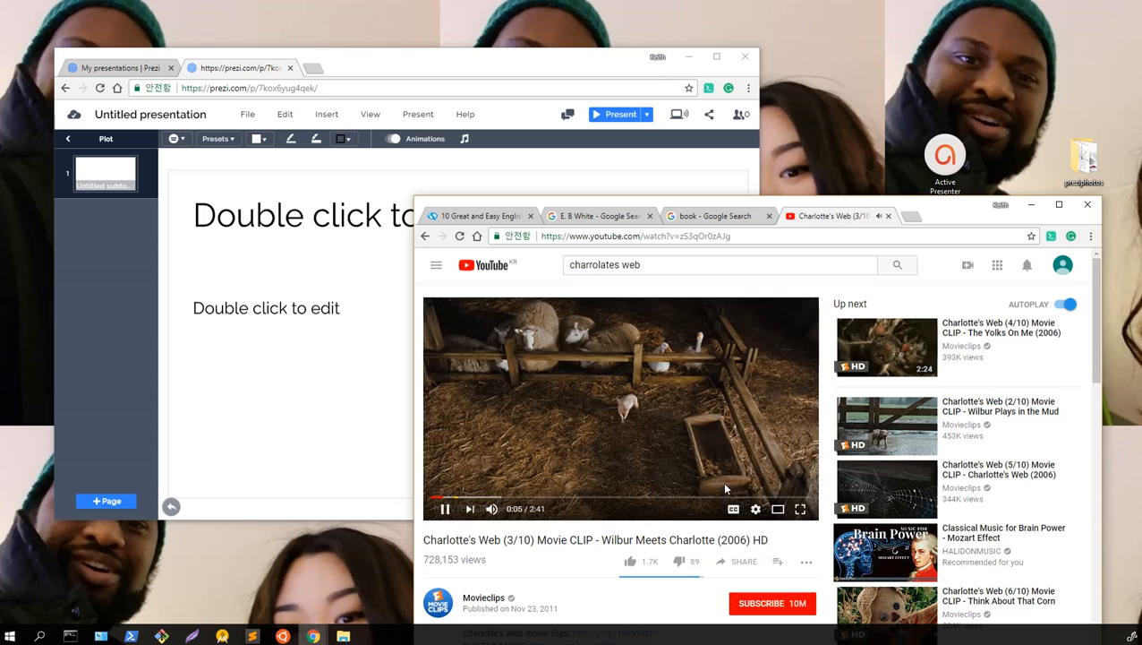
# - Copy the full web address of the open movie clip
pyautogui.click(652, 236)
pyautogui.doubleClick(652, 237)
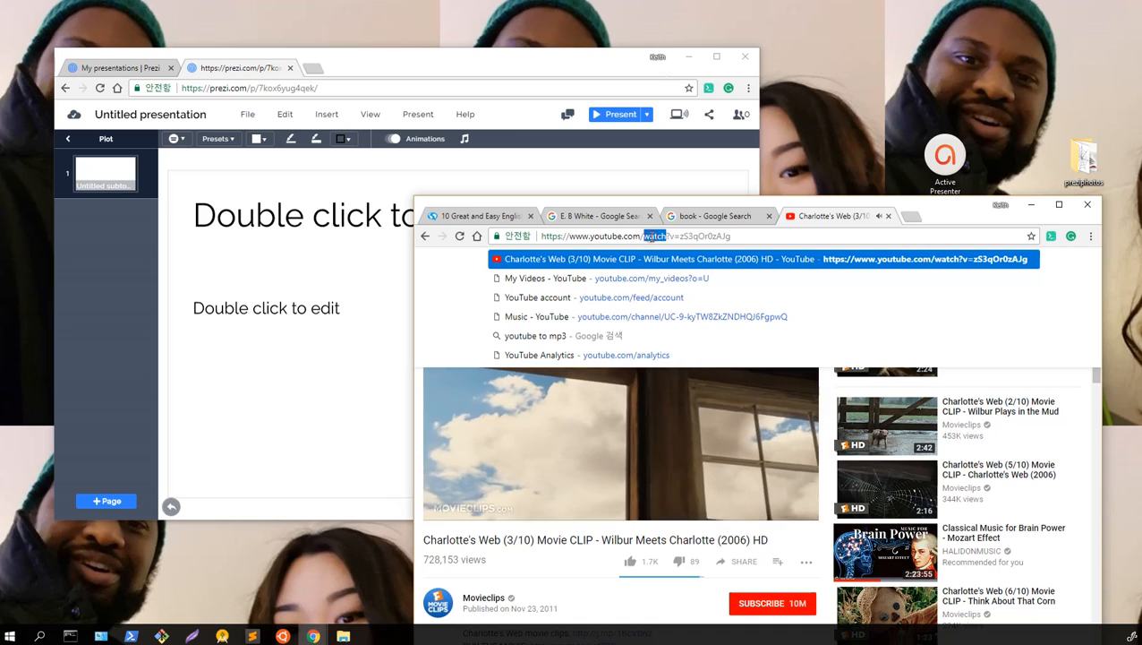
pyautogui.tripleClick(652, 237)
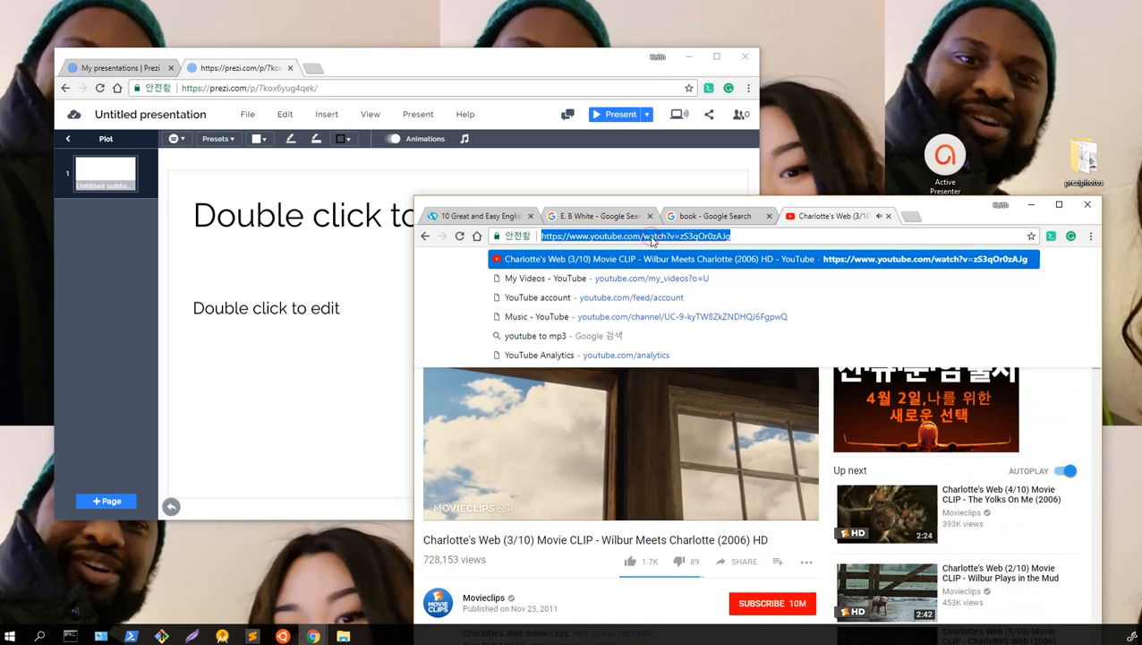
pyautogui.rightClick(654, 238)
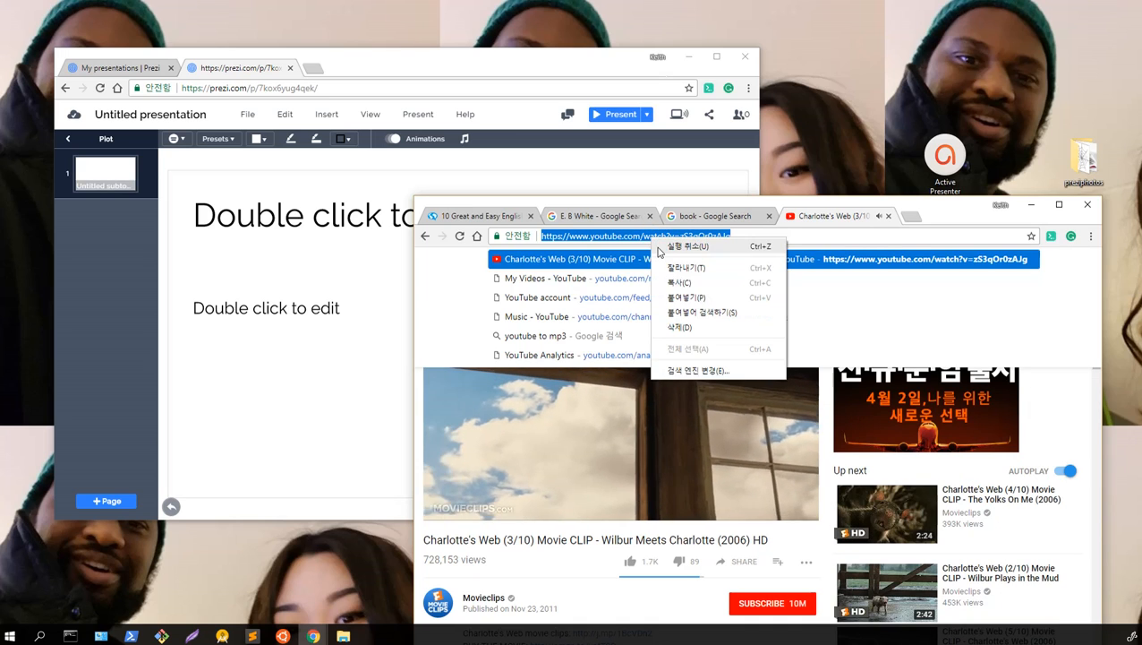
pyautogui.click(681, 285)
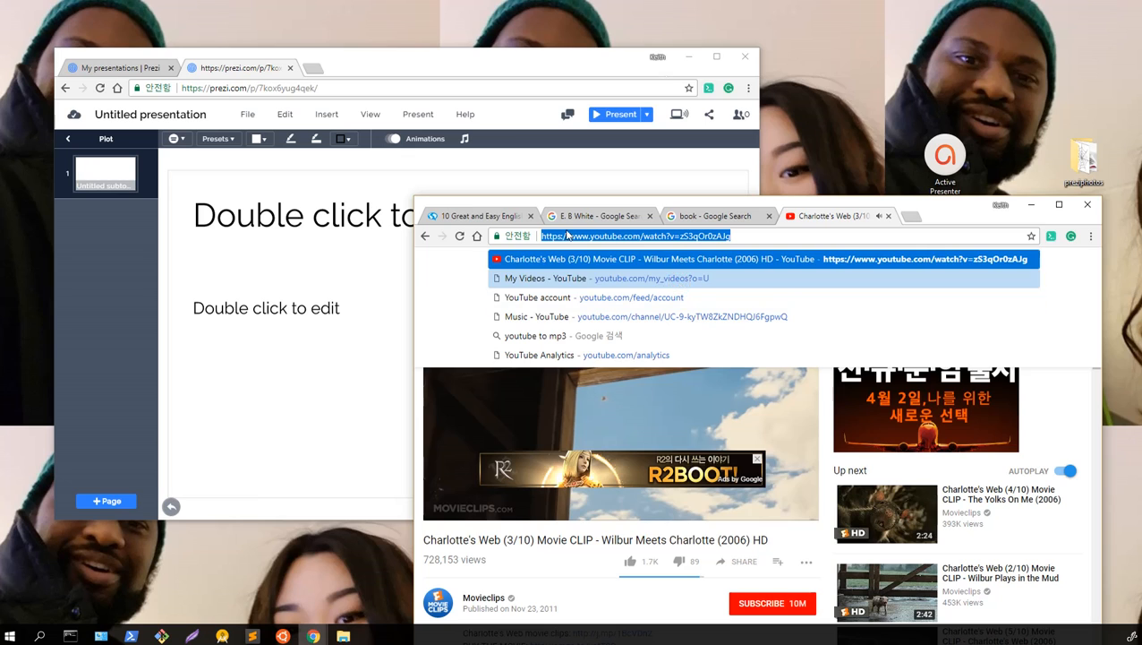
# - Close the YouTube tab, then embed the copied YouTube clip link as a video on the Prezi subtopic's page
pyautogui.click(889, 216)
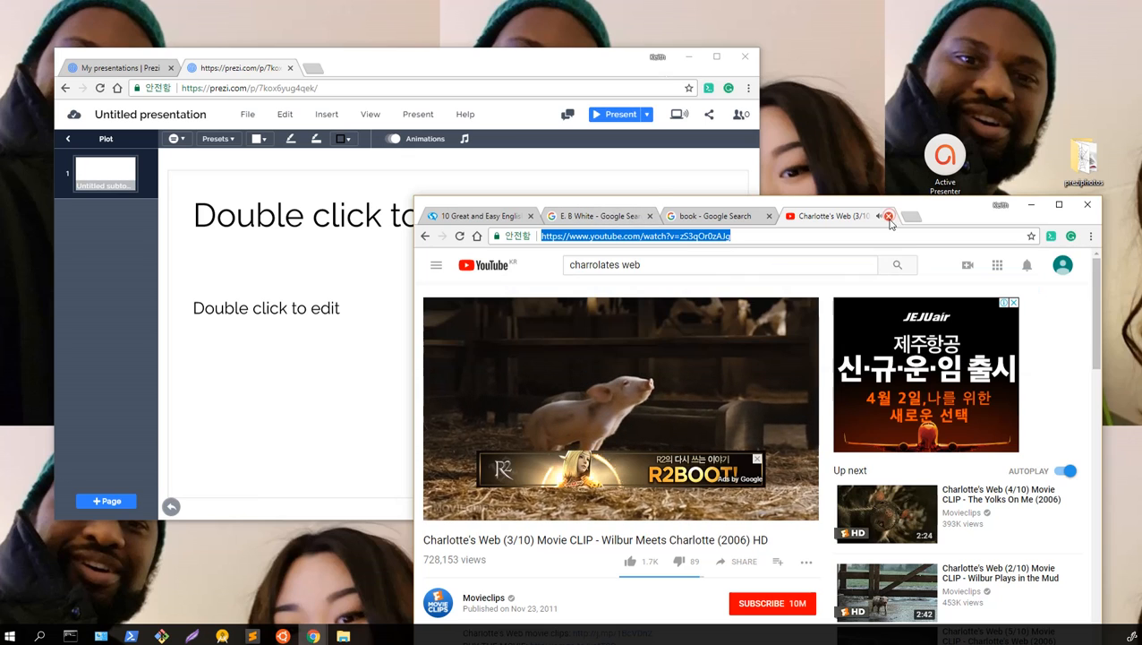
pyautogui.click(605, 189)
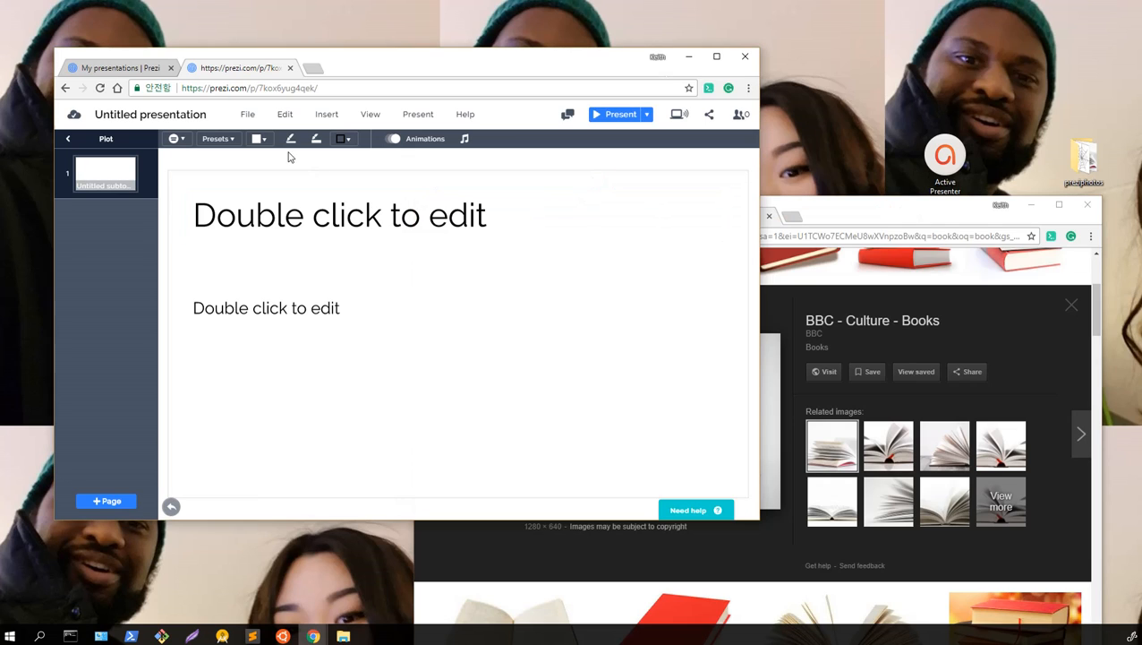
pyautogui.click(342, 120)
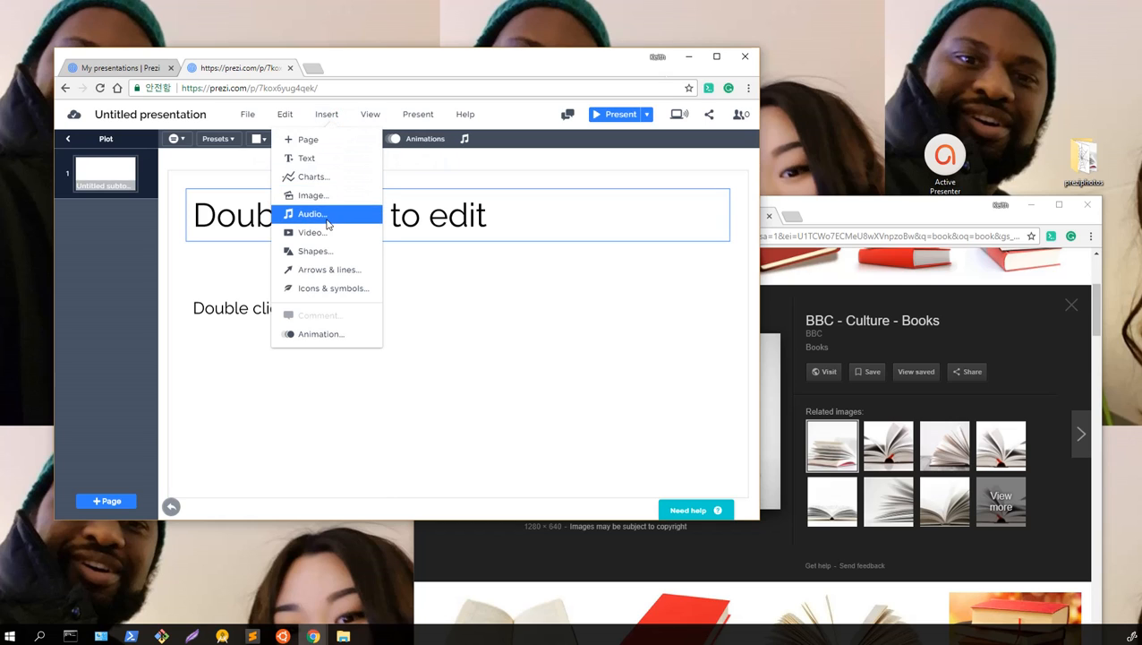
pyautogui.click(312, 231)
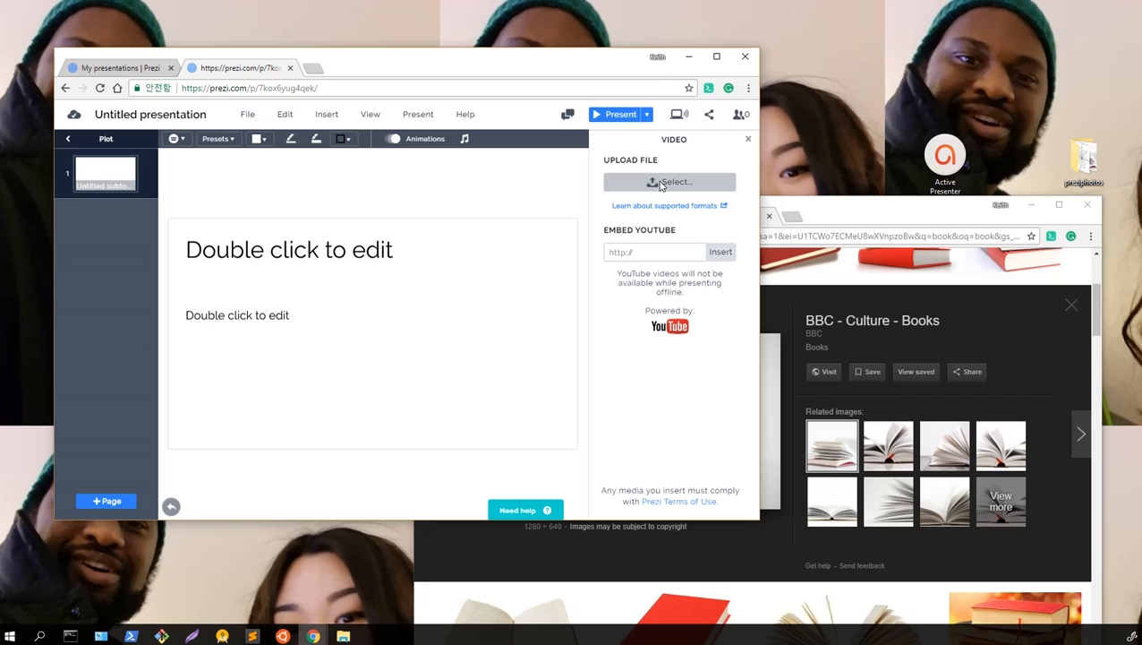
pyautogui.click(642, 251)
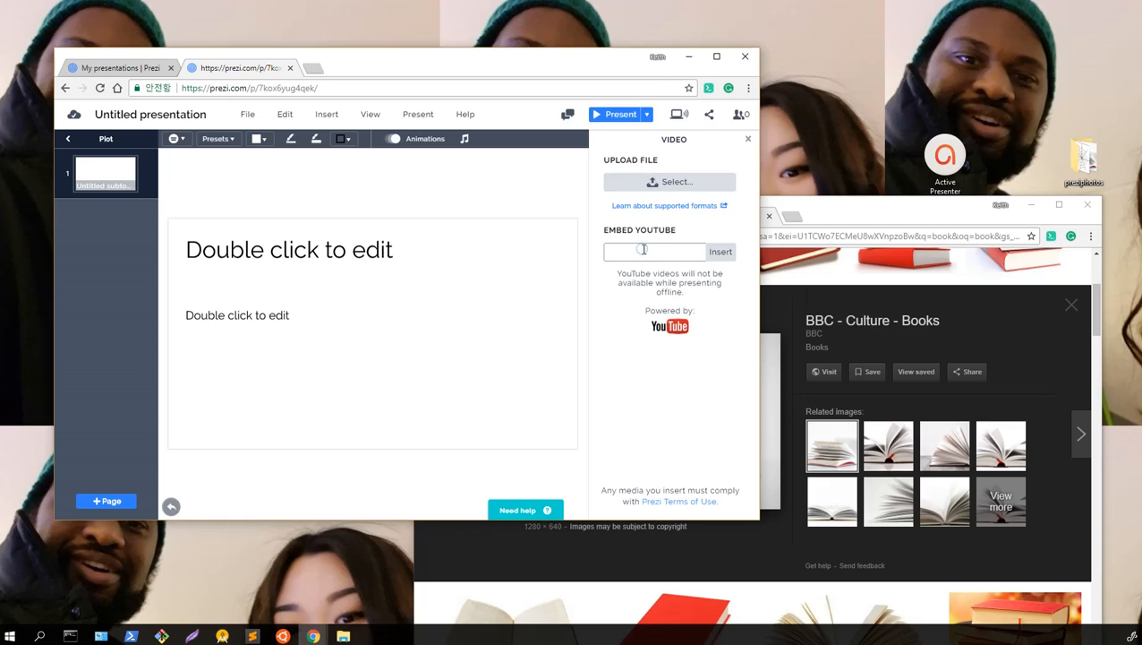
pyautogui.rightClick(642, 251)
pyautogui.click(667, 320)
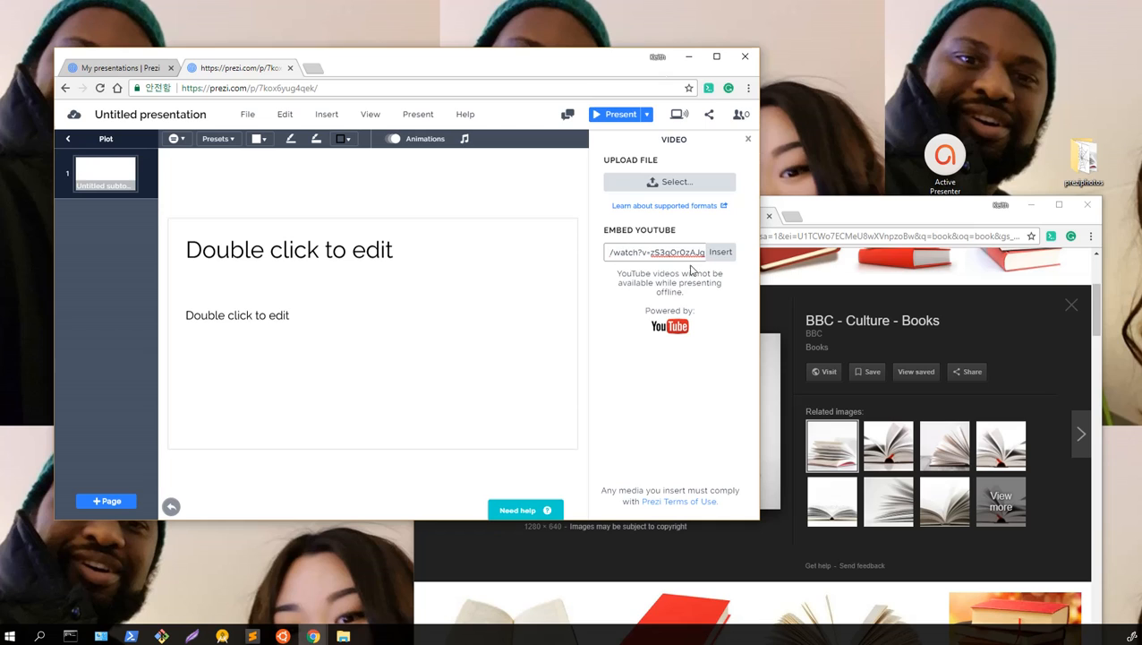
pyautogui.click(721, 252)
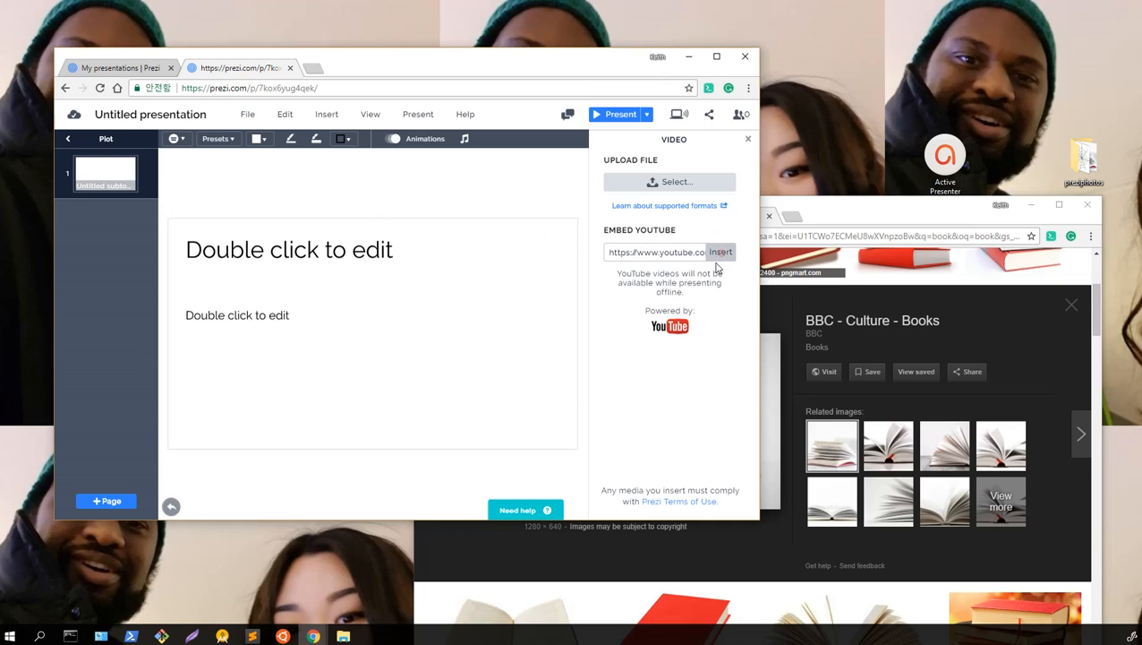
# - Enlarge the embedded video to nearly fill the subtopic's page and center it over the page
pyautogui.moveTo(467, 346); pyautogui.dragTo(293, 329)
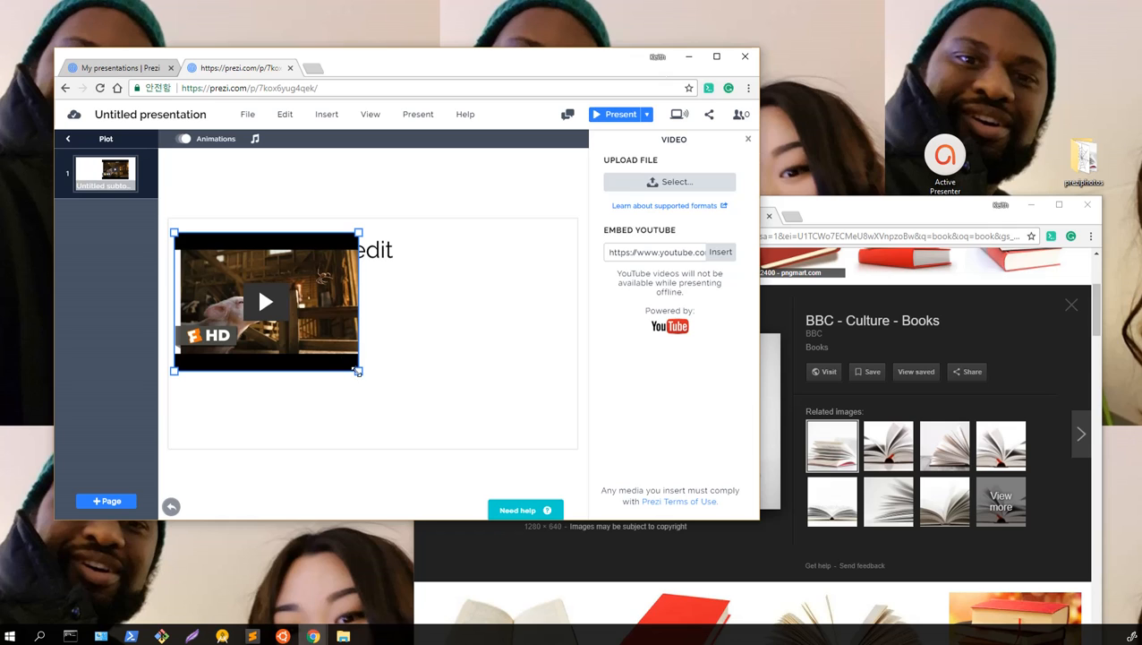
pyautogui.moveTo(358, 371); pyautogui.dragTo(584, 423)
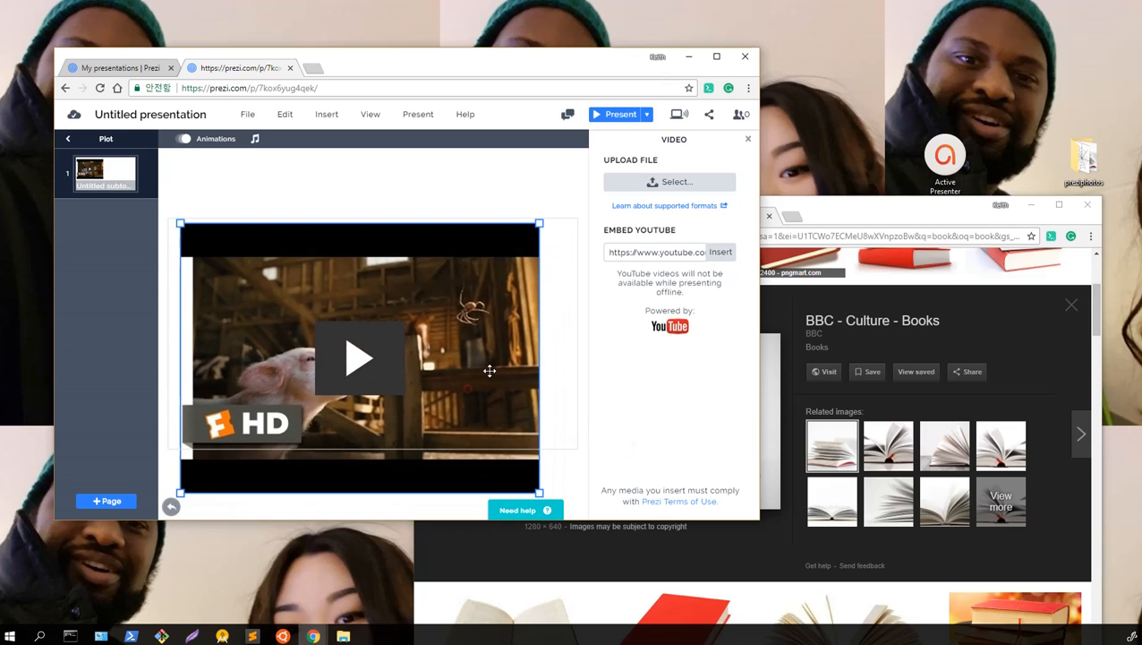
pyautogui.moveTo(489, 370); pyautogui.dragTo(494, 359)
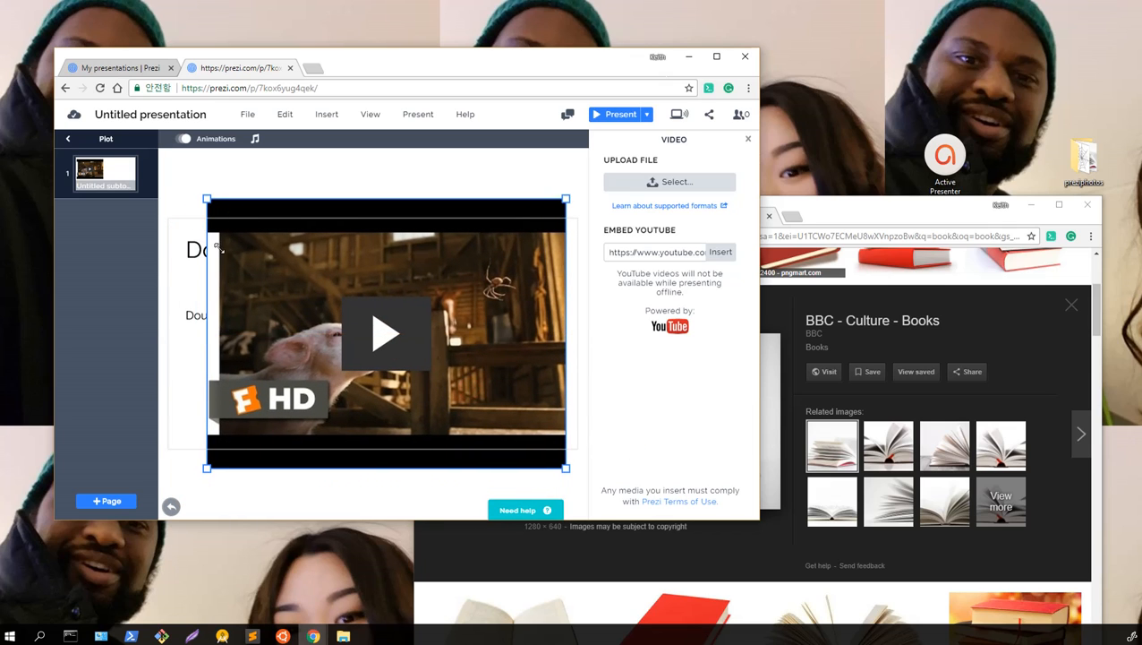
pyautogui.moveTo(239, 290); pyautogui.dragTo(228, 301)
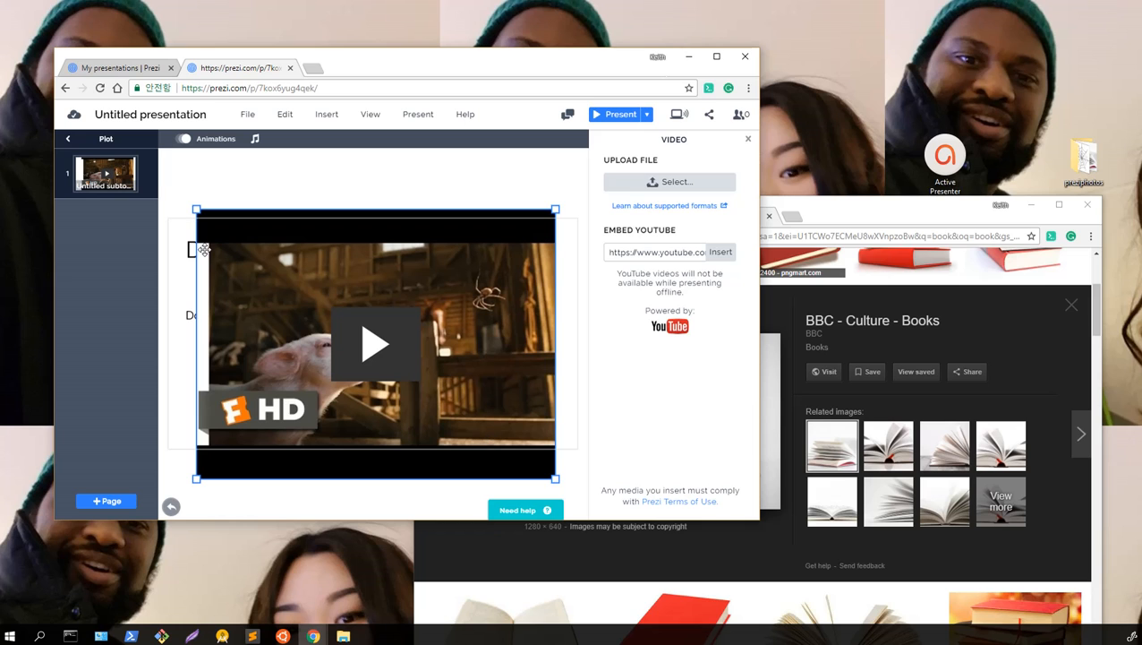
# - Return to the presentation's overview and play it full screen through the Introduction, its subtopics, Plot and the movie clip
pyautogui.click(68, 140)
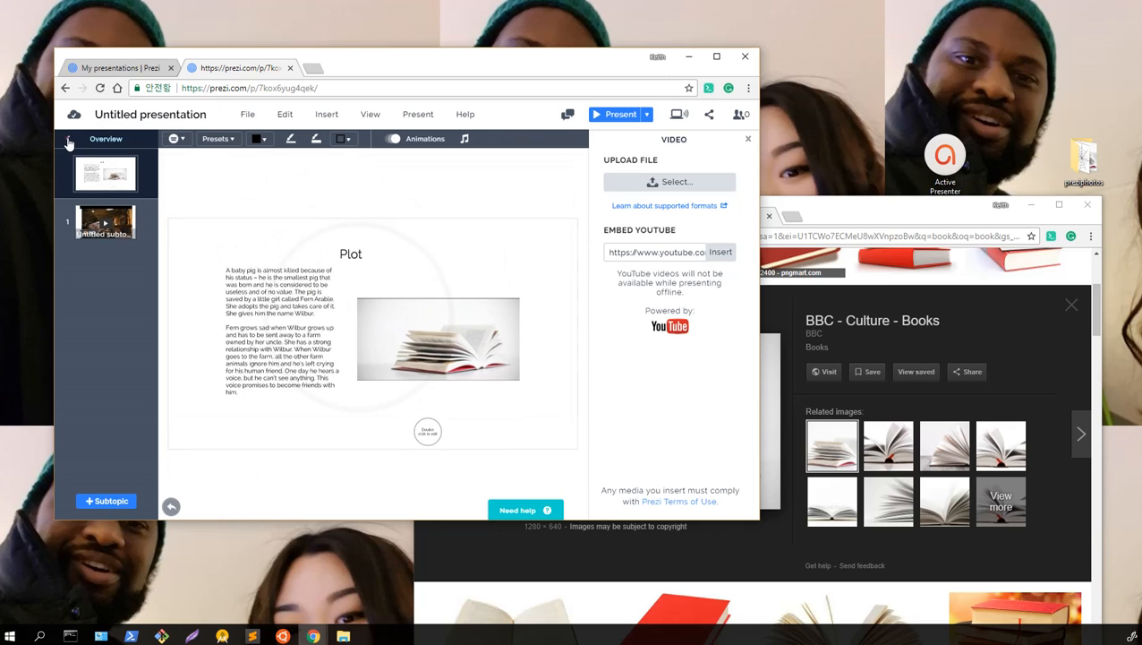
pyautogui.click(68, 141)
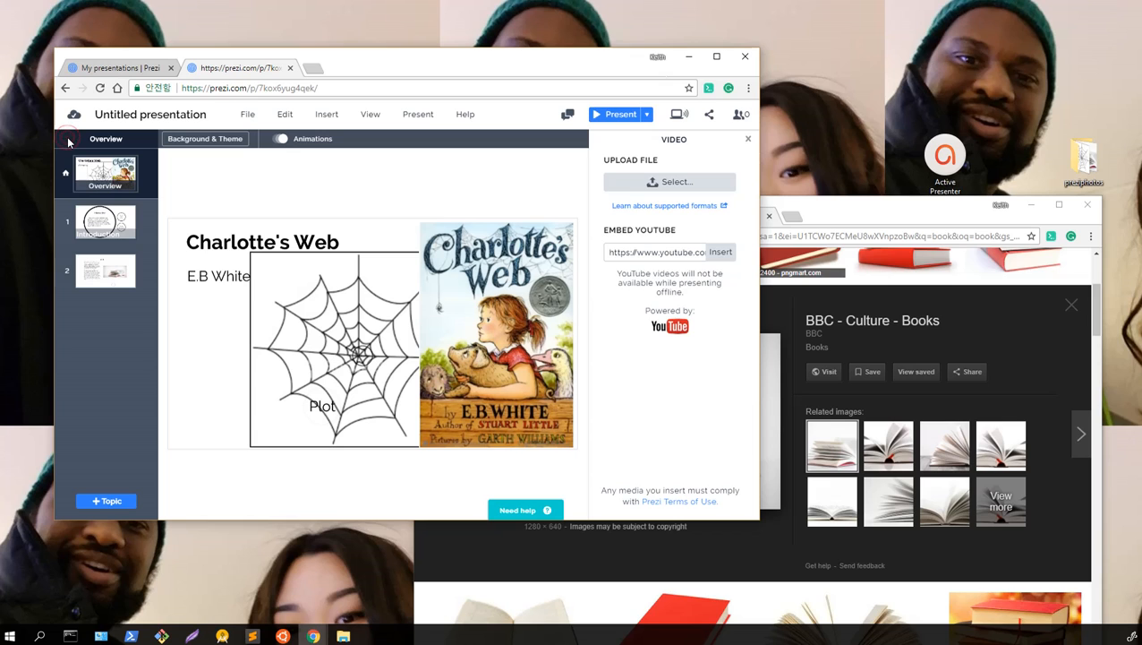
pyautogui.click(616, 115)
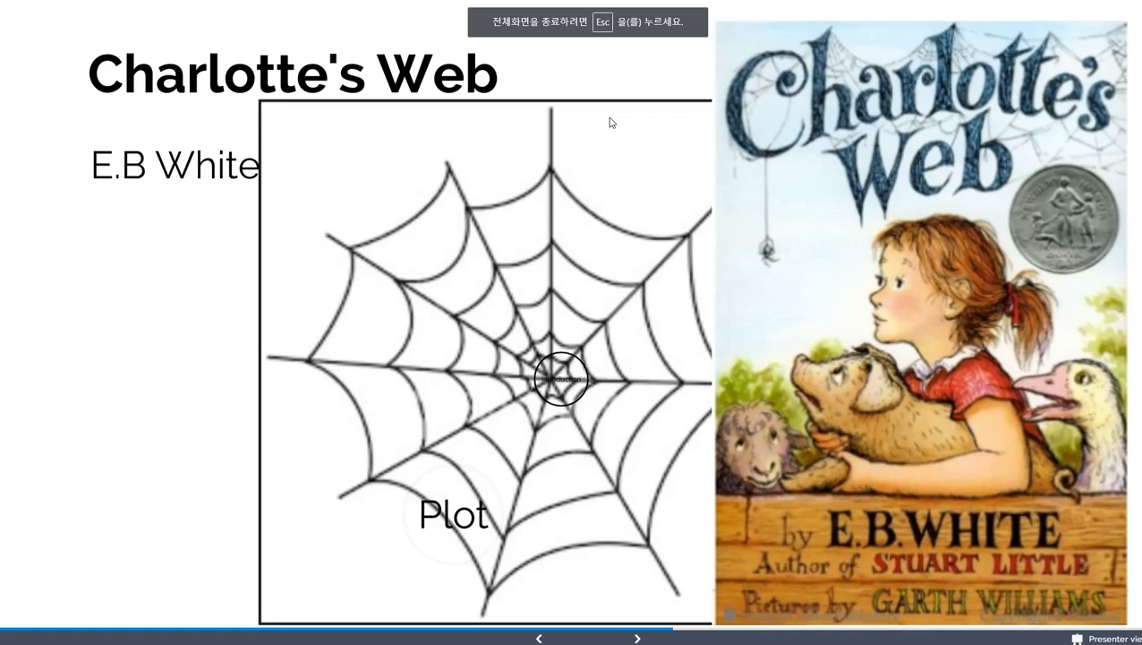
pyautogui.press('Right')
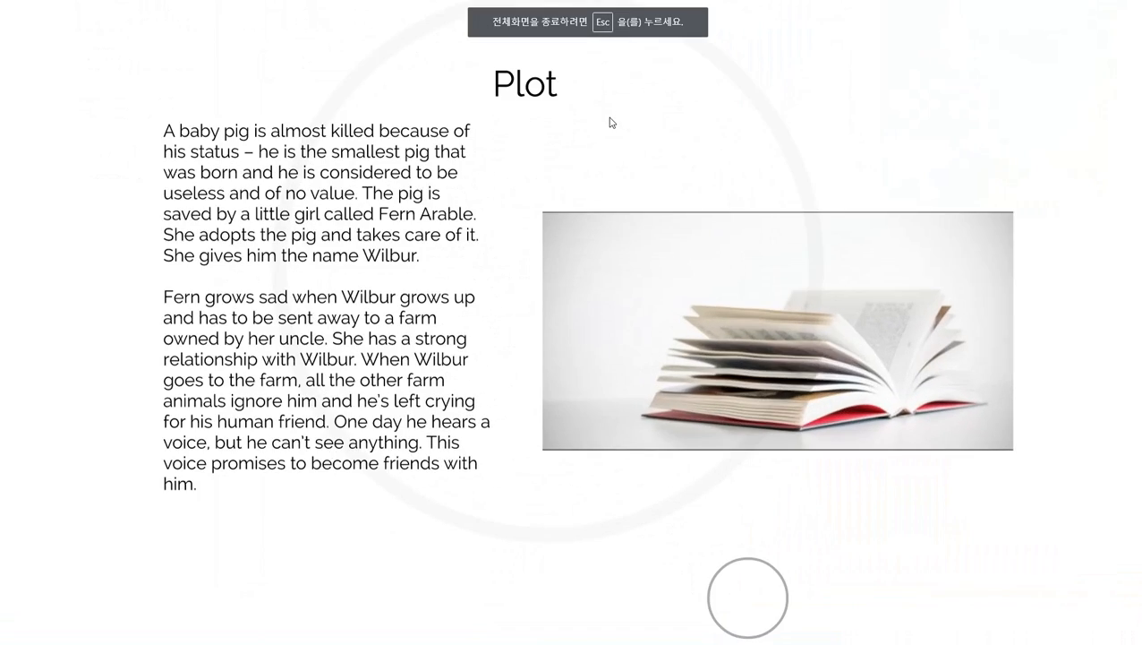
pyautogui.press('Right')
pyautogui.press('Left')
pyautogui.press('Left')
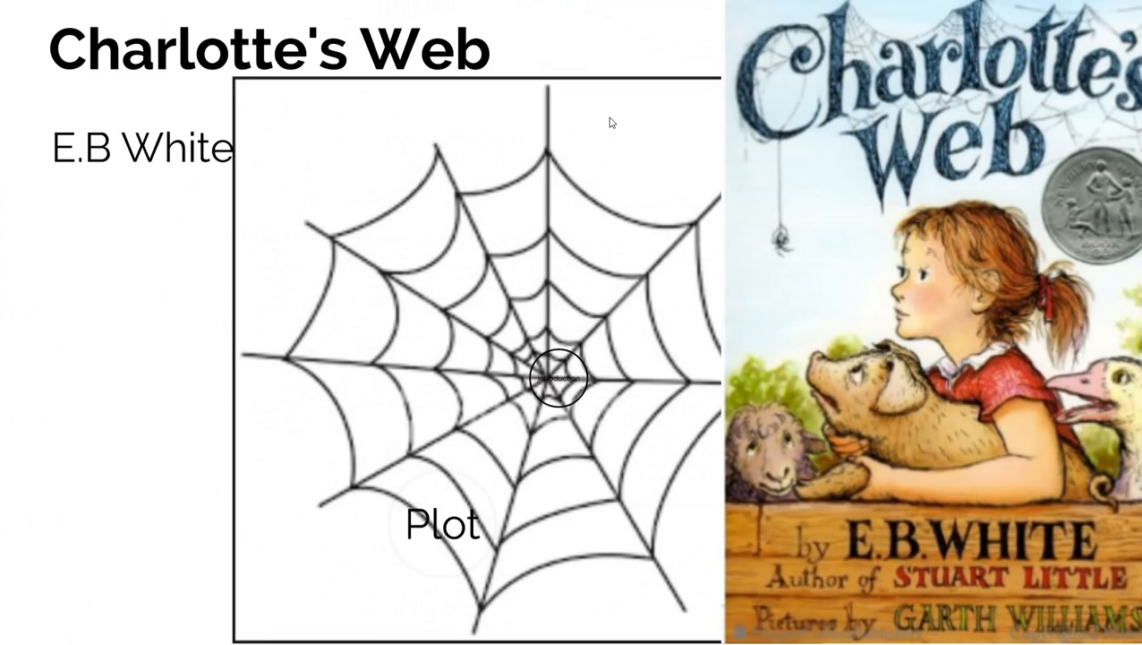
pyautogui.press('Right')
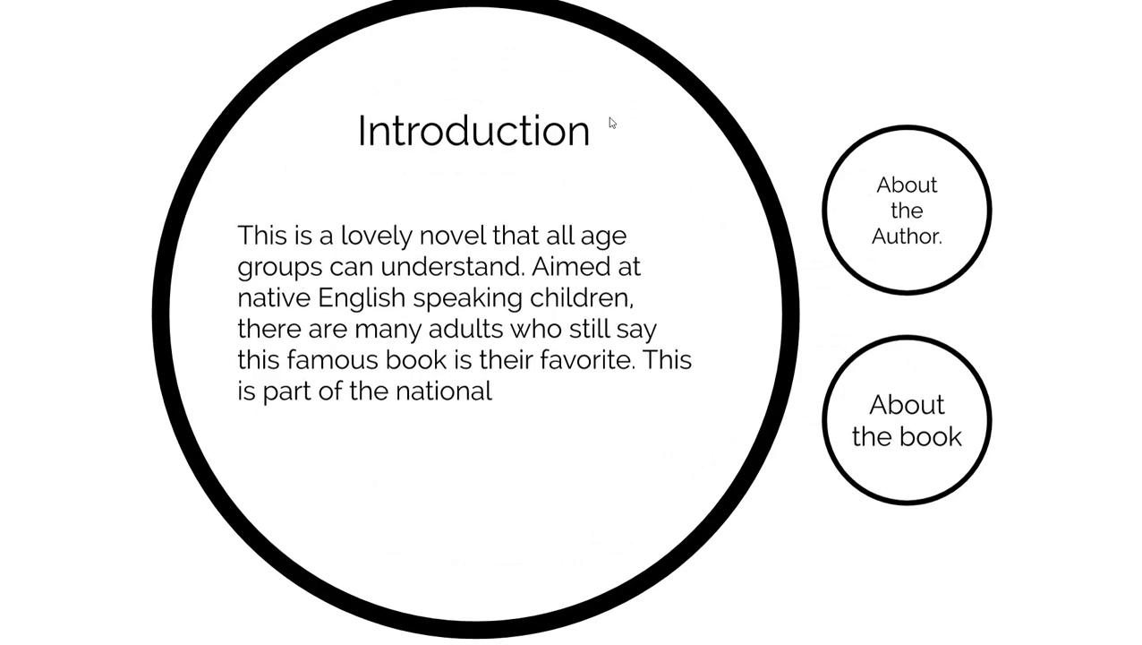
pyautogui.press('Right')
pyautogui.press('Right')
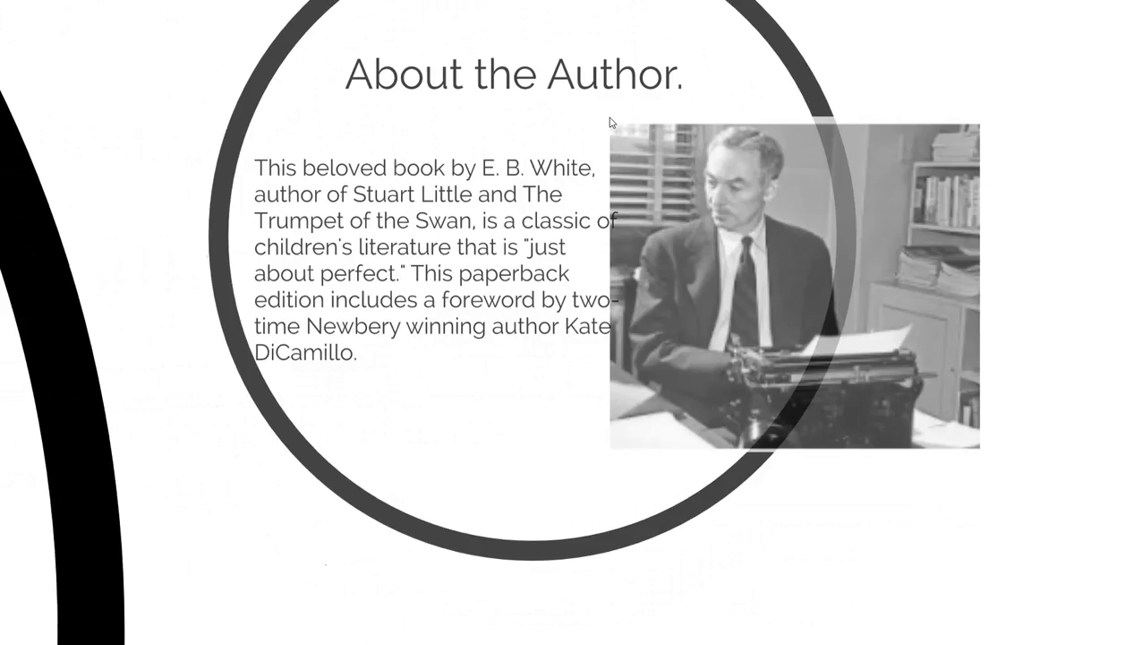
pyautogui.press('Right')
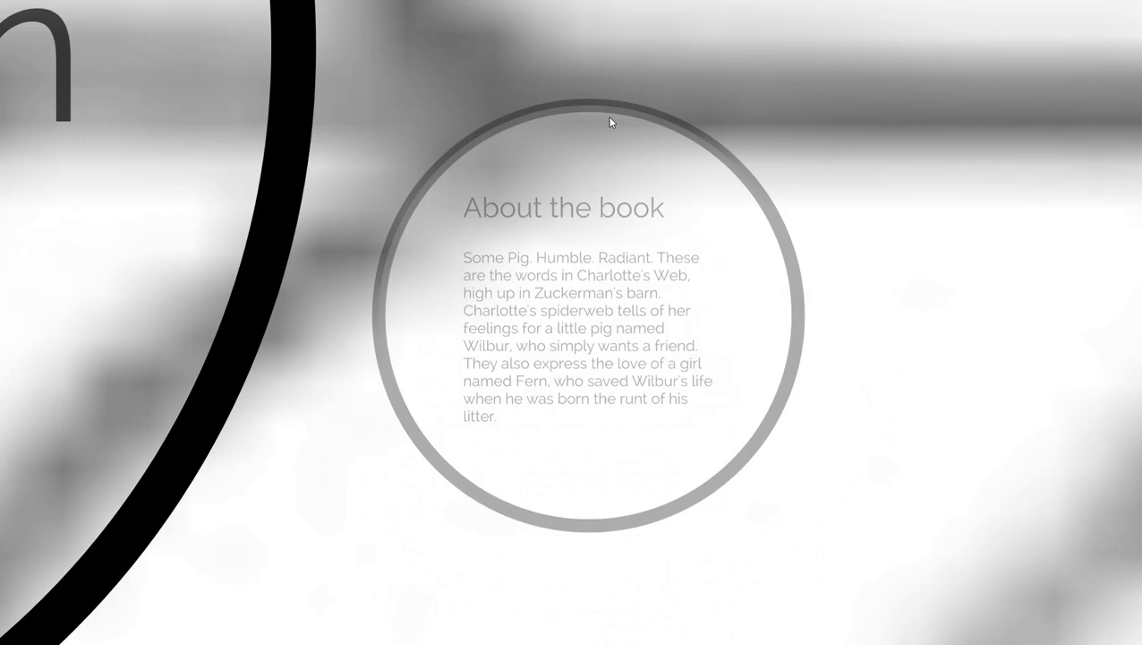
pyautogui.press('Right')
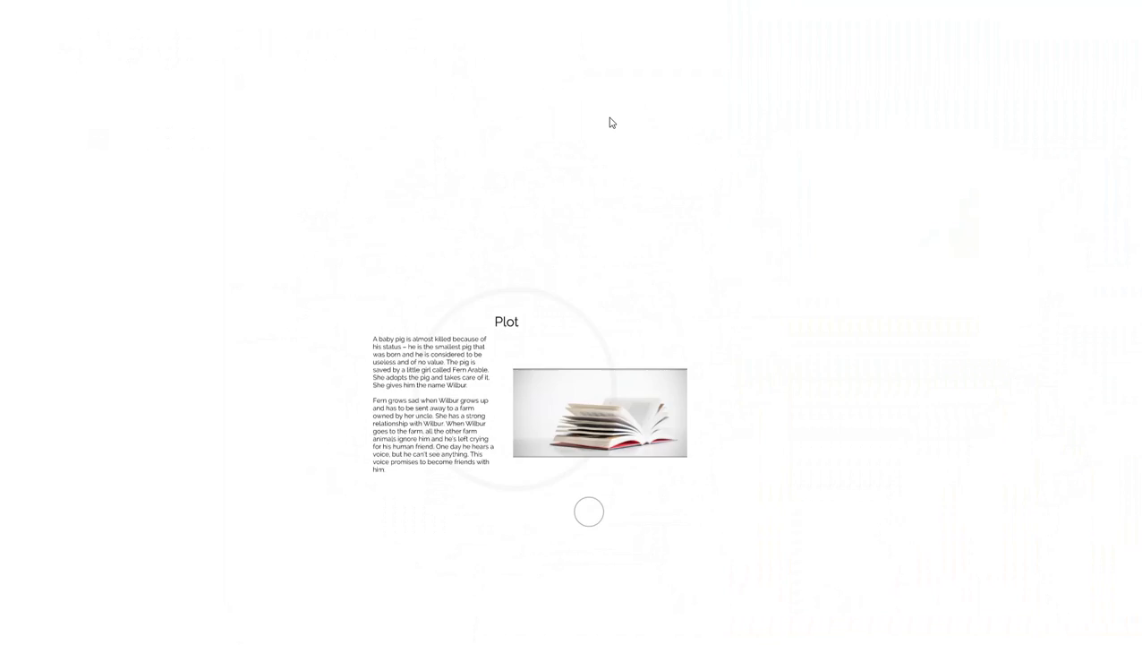
pyautogui.press('Right')
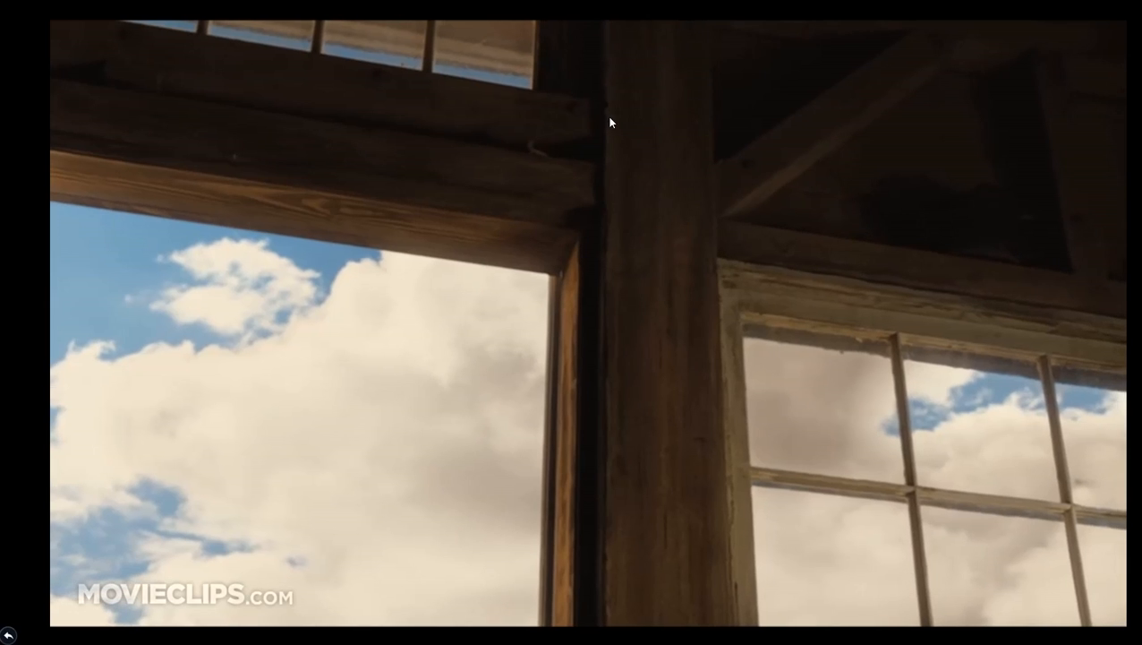
# - Exit the full-screen presentation, resume editing and go back to the overview
pyautogui.press('Escape')
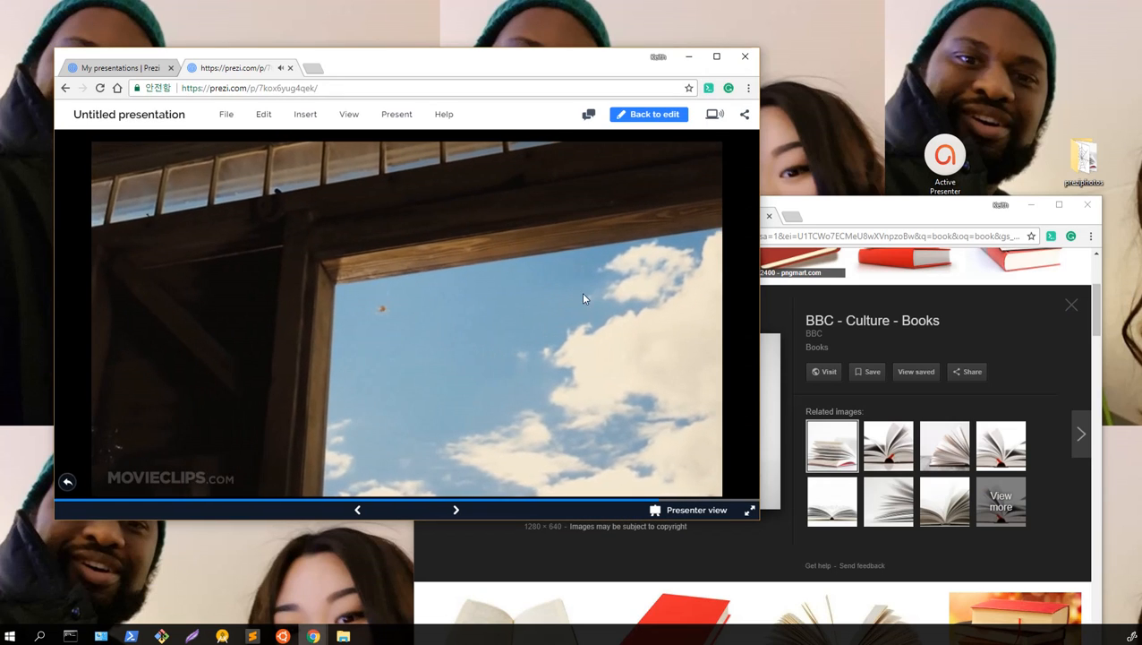
pyautogui.click(651, 117)
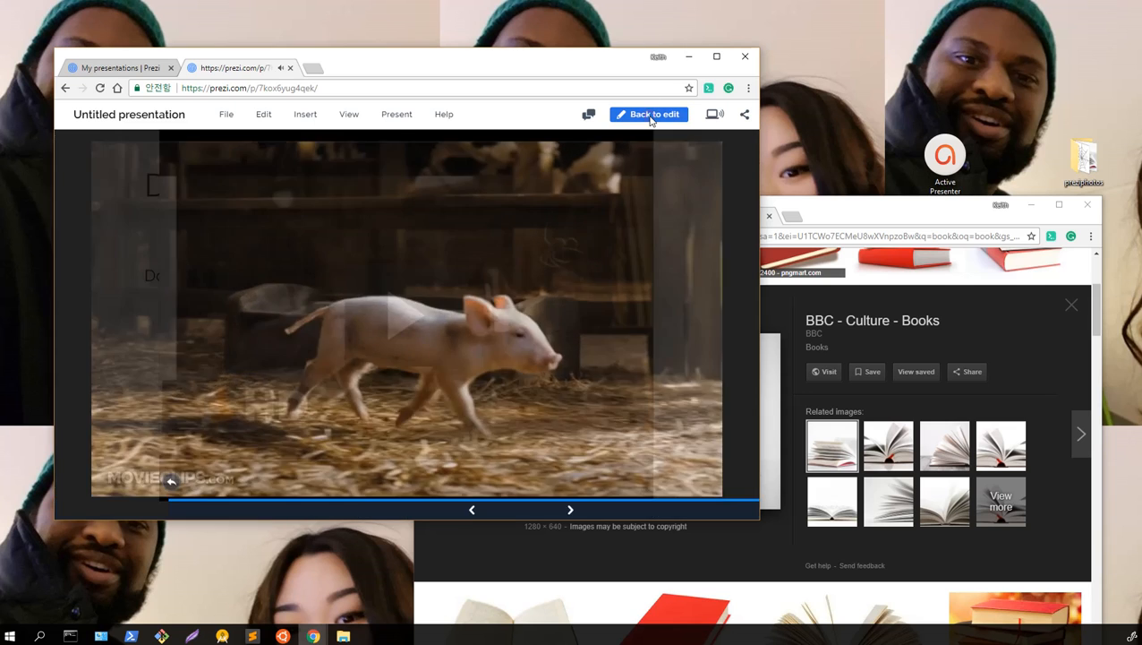
pyautogui.click(66, 142)
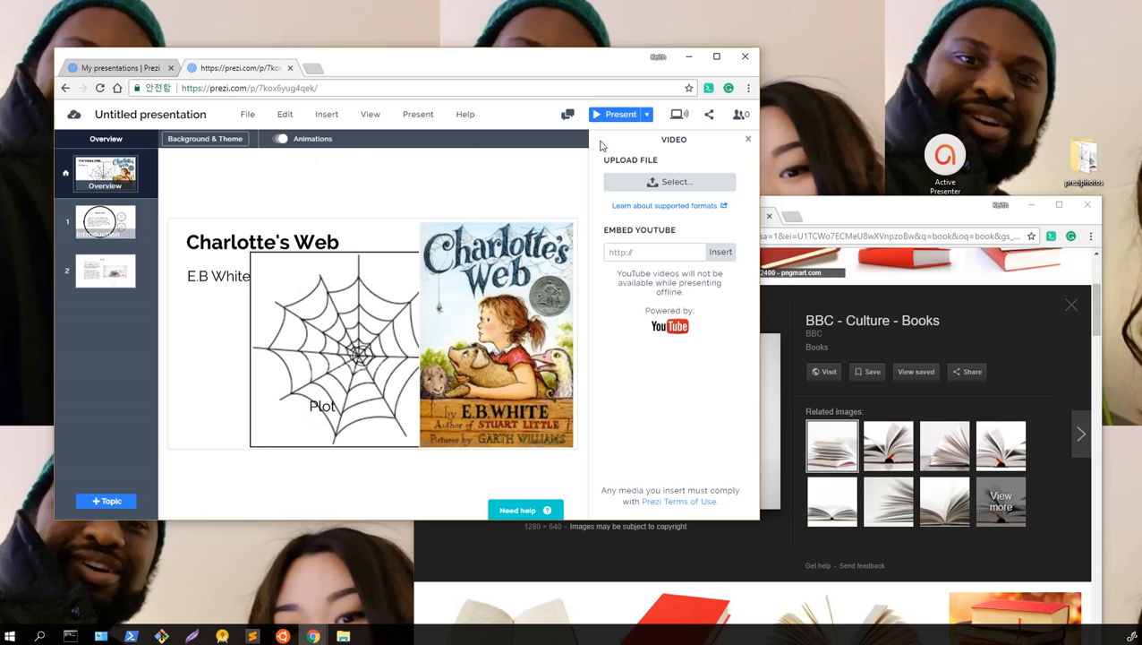
# - Switch to the other browser window, search Google Images for "spider black and white" and open the classroomclipart.com outline spider picture in the first row
pyautogui.click(839, 219)
pyautogui.scroll(3, 605, 259)
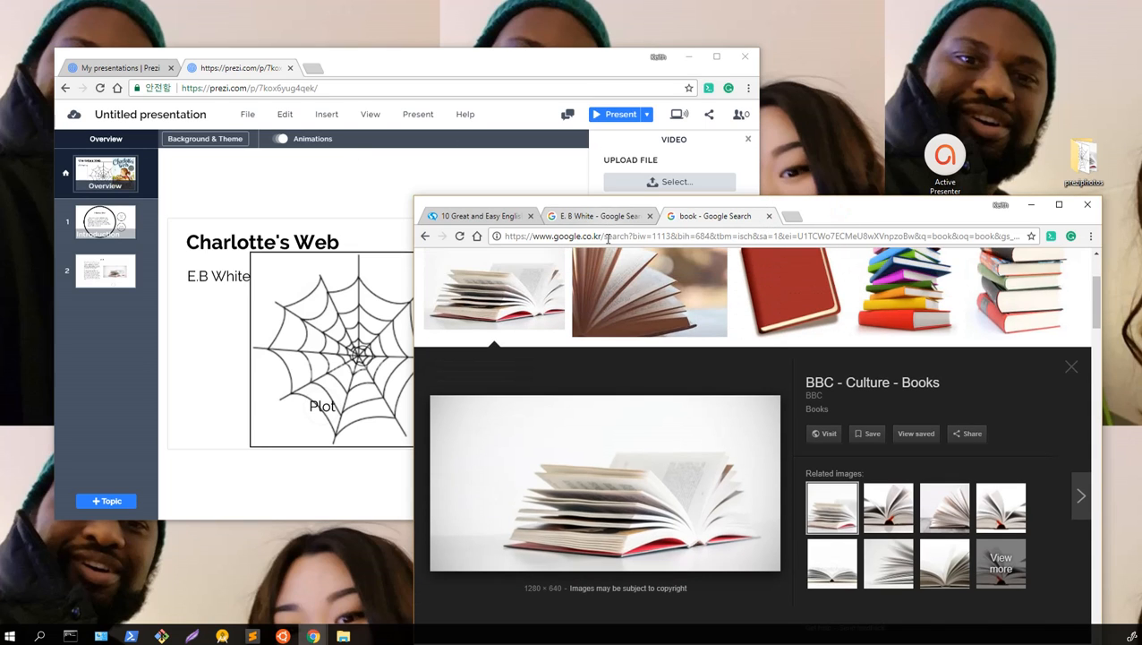
pyautogui.click(590, 266)
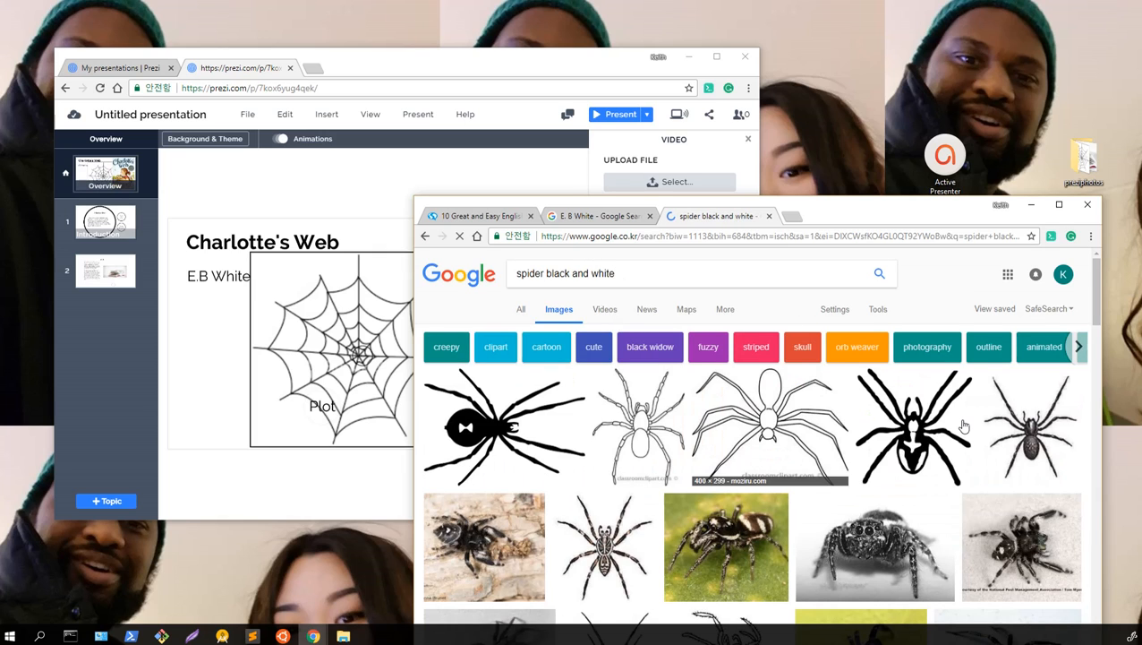
pyautogui.scroll(-1, 964, 426)
pyautogui.scroll(-2, 946, 423)
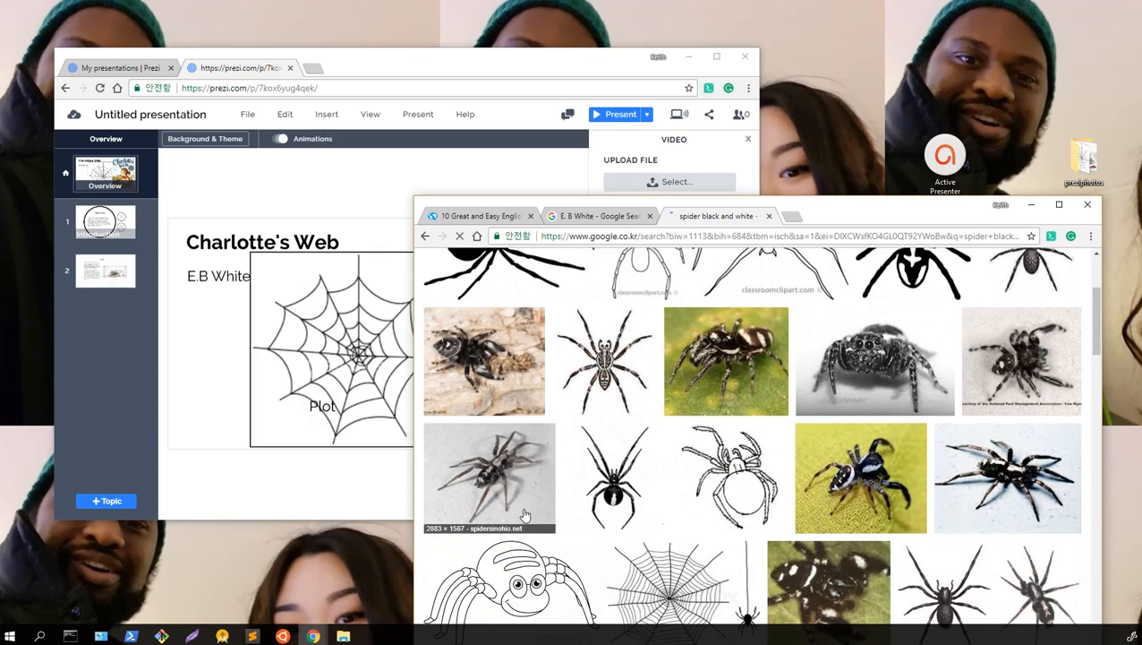
pyautogui.scroll(-1, 577, 501)
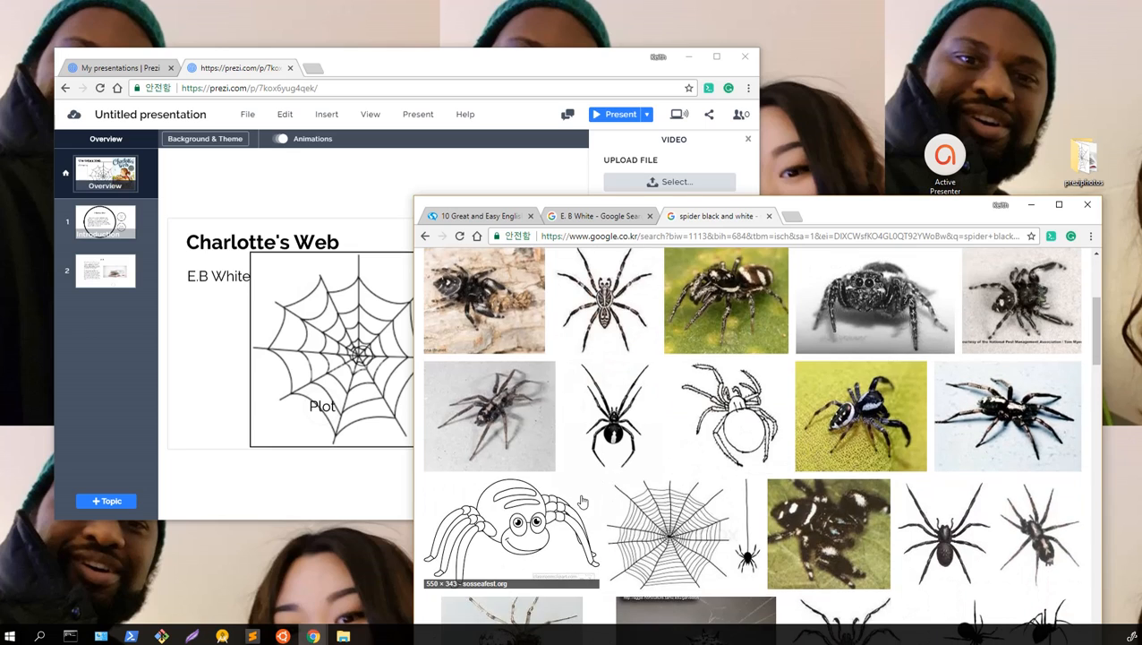
pyautogui.scroll(4, 500, 483)
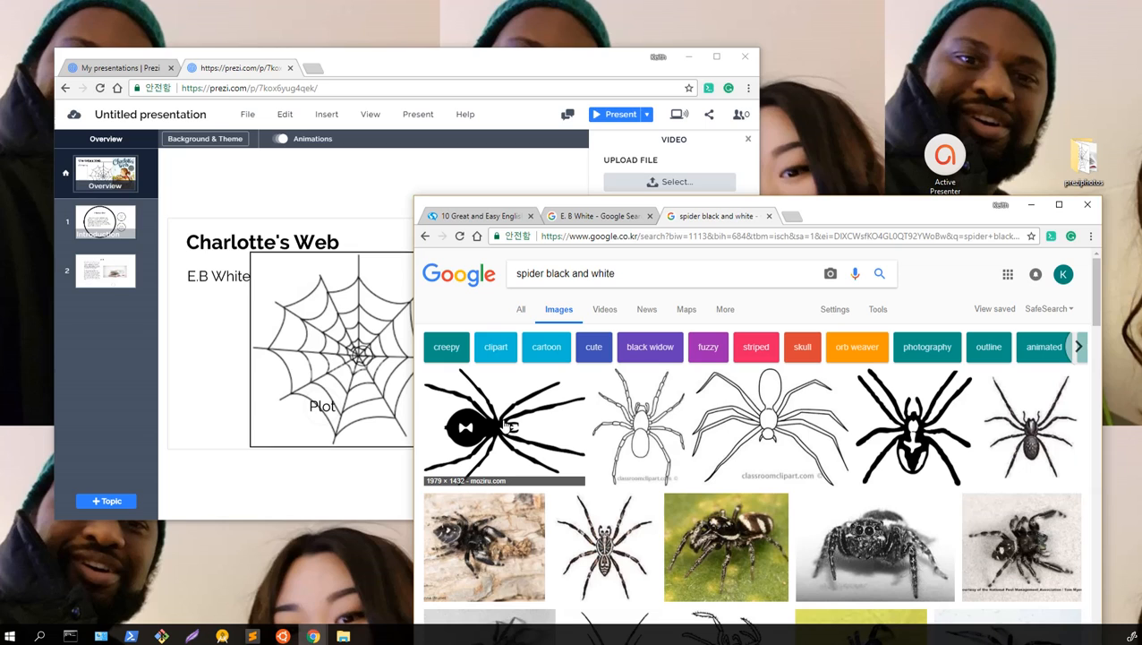
pyautogui.click(769, 412)
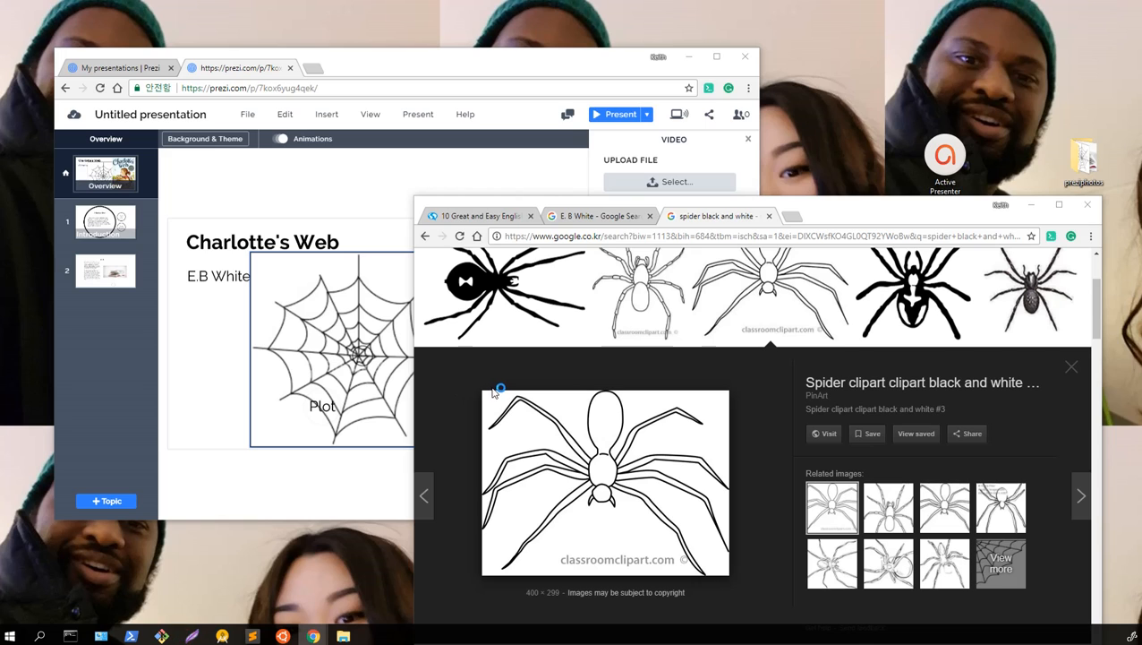
# - Capture a 397x305 screenshot area covering the whole enlarged spider picture, keeping the selection active without saving it
pyautogui.press('Print')
pyautogui.moveTo(482, 386); pyautogui.dragTo(728, 552)
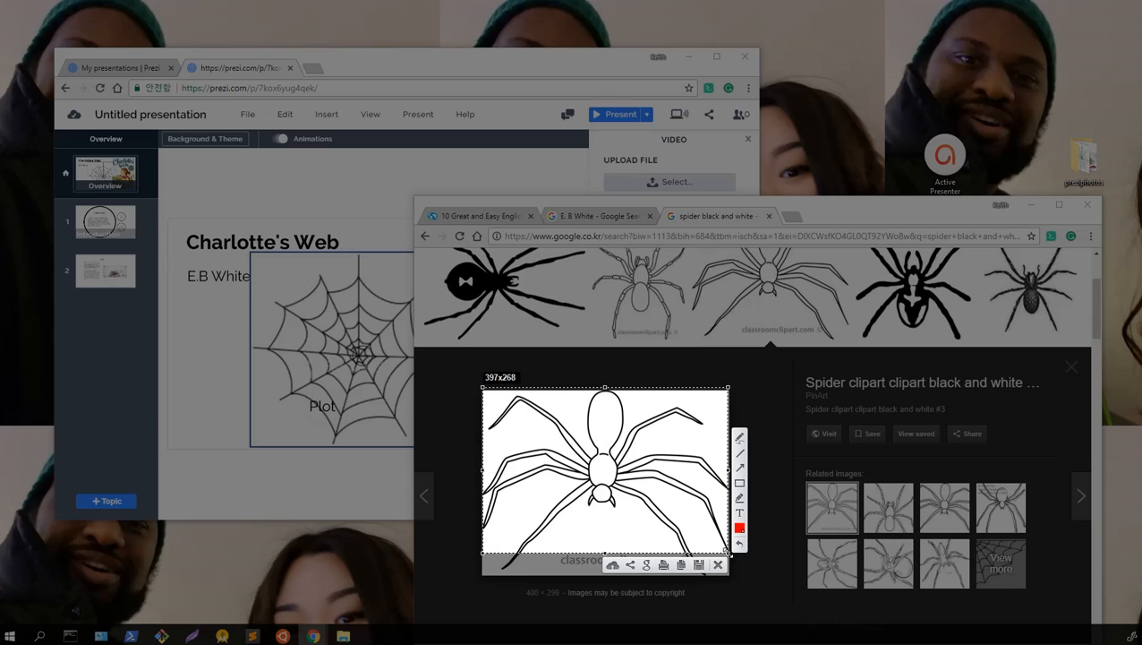
pyautogui.moveTo(606, 554); pyautogui.dragTo(596, 574)
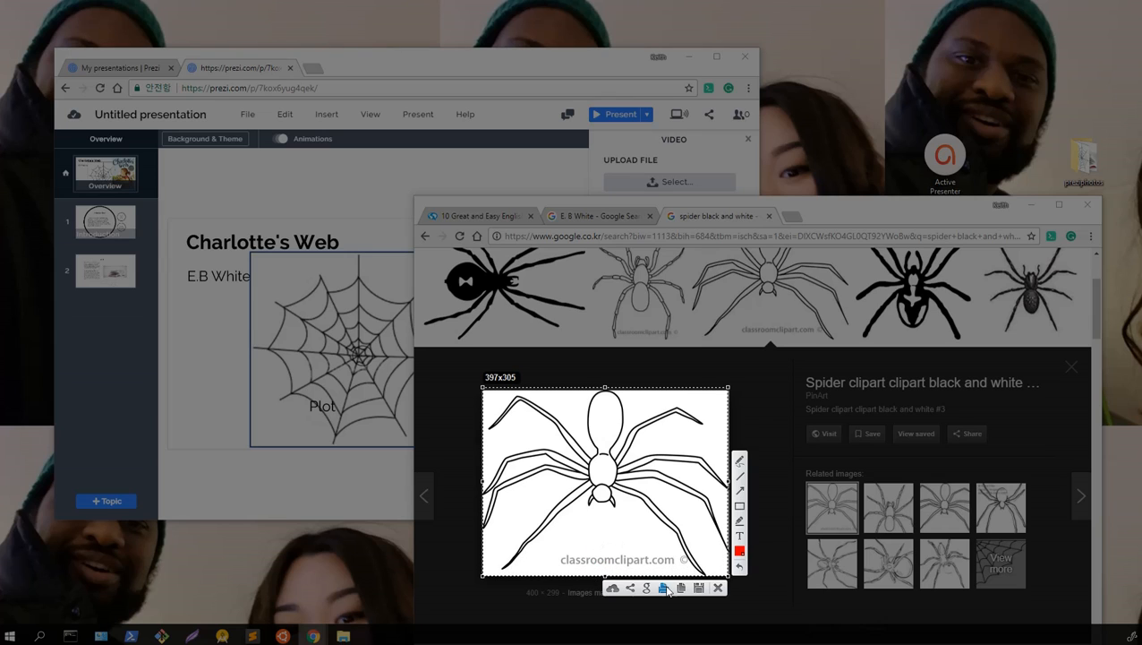
pyautogui.click(700, 588)
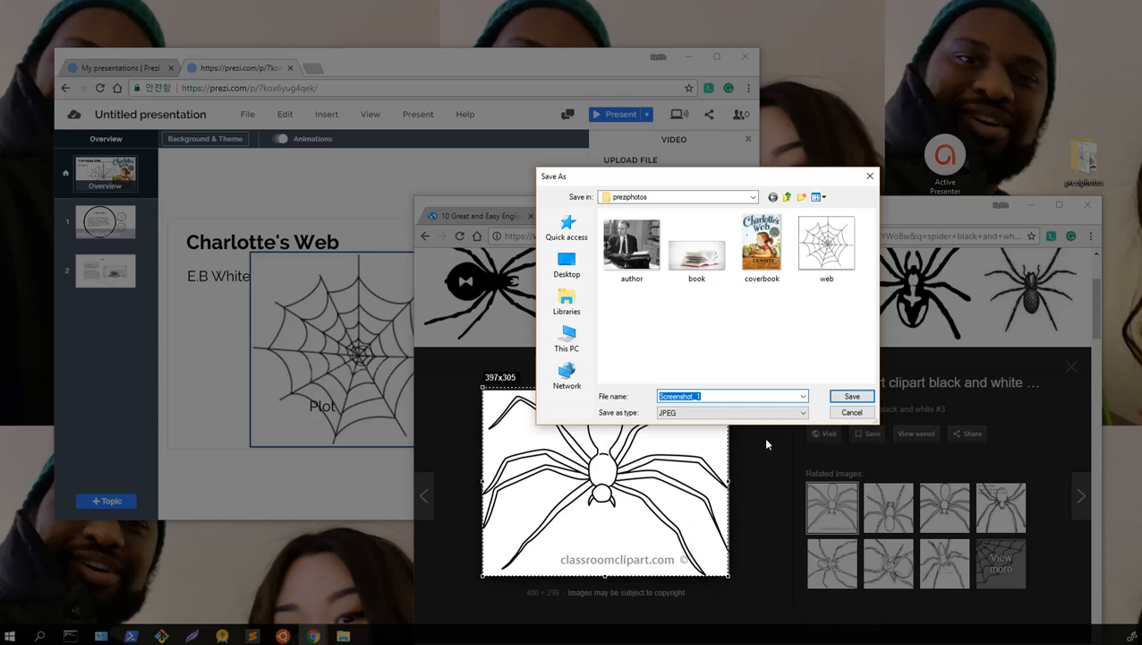
pyautogui.click(851, 415)
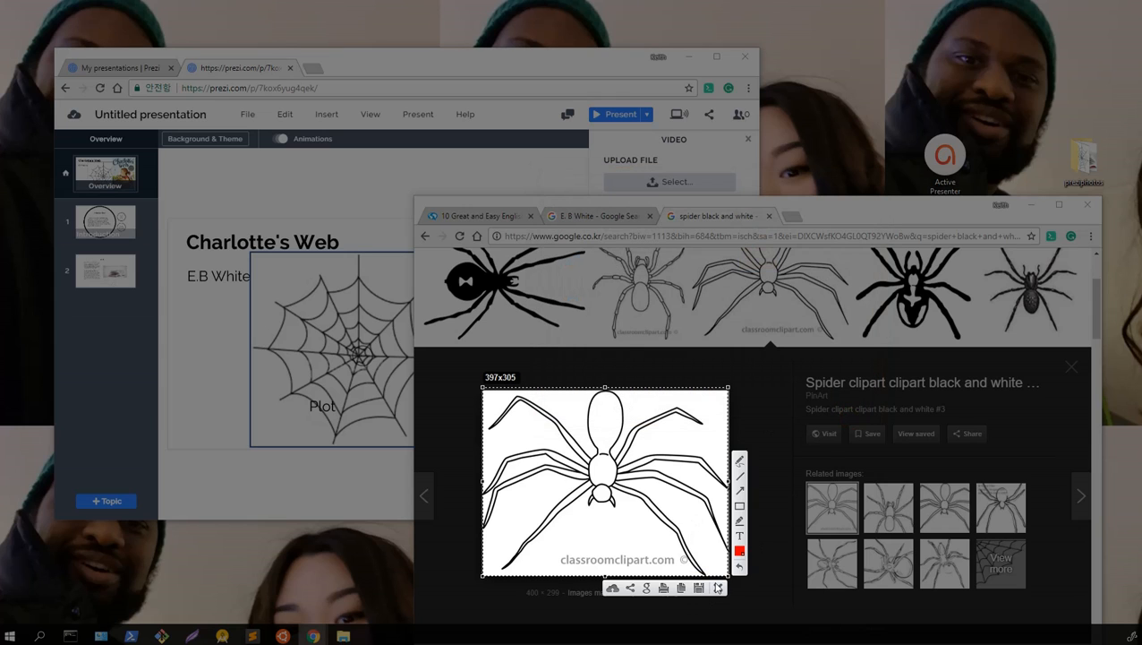
# - Set the capture's pen colour to white, try painting over the classroomclipart.com watermark, and copy the capture
pyautogui.click(739, 551)
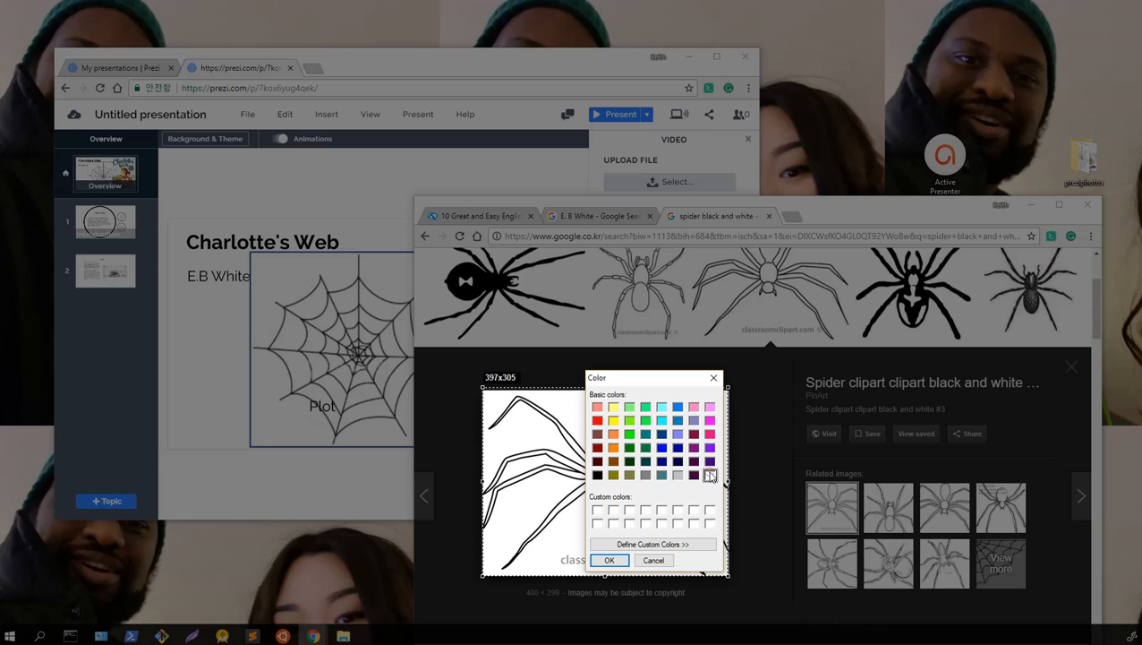
pyautogui.click(712, 378)
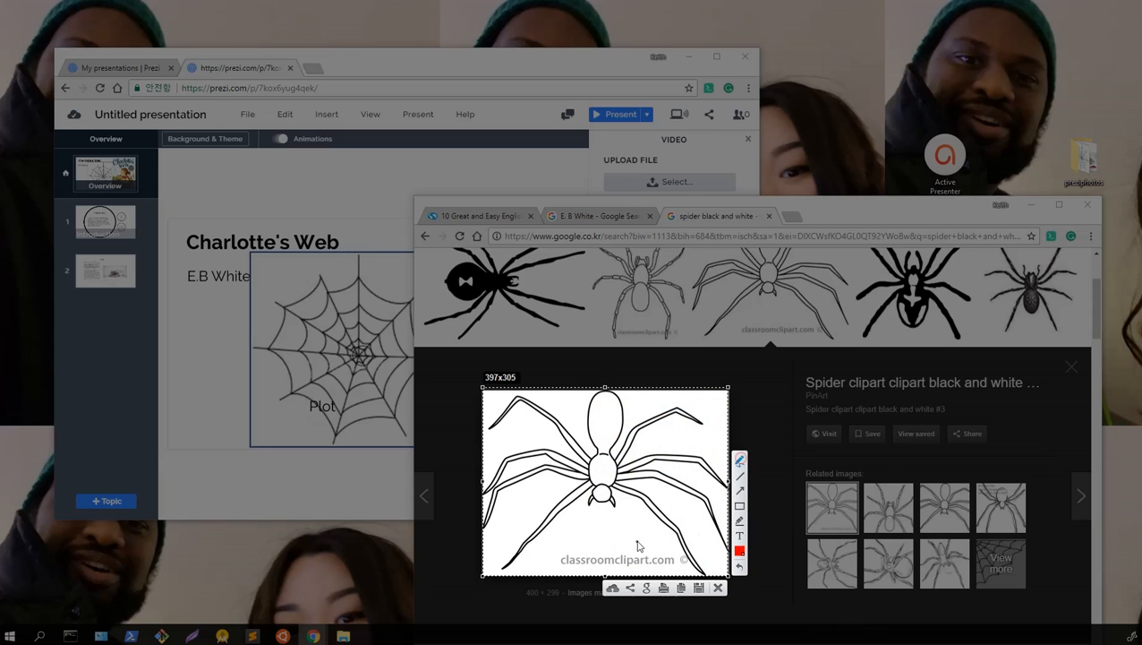
pyautogui.moveTo(598, 562); pyautogui.dragTo(597, 562)
pyautogui.click(740, 551)
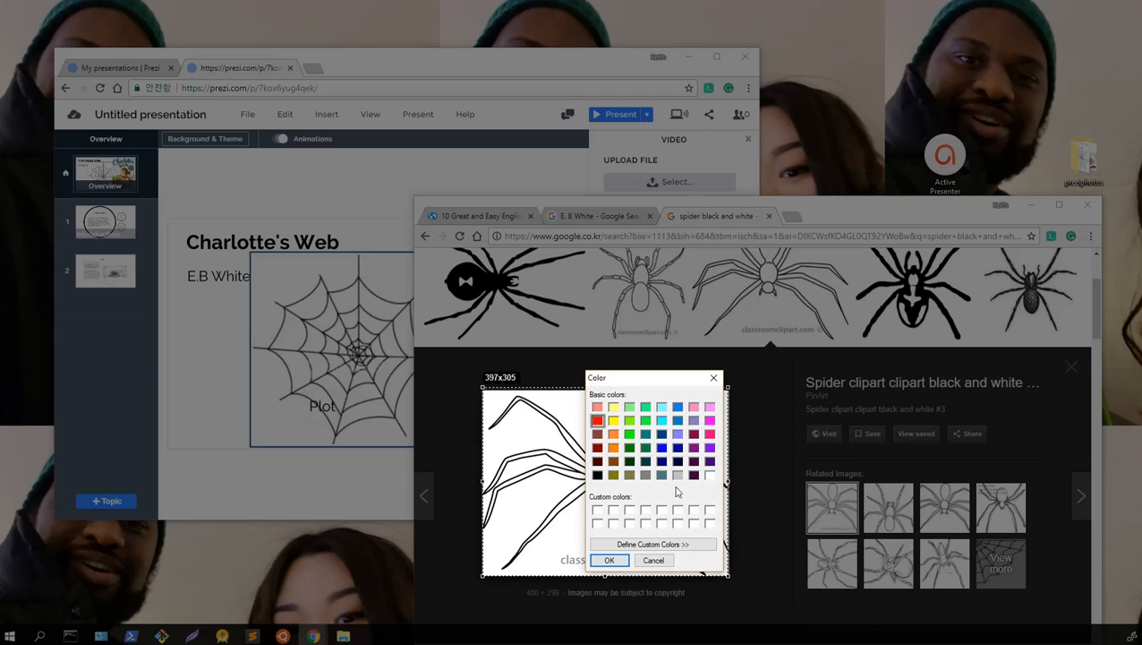
pyautogui.click(609, 560)
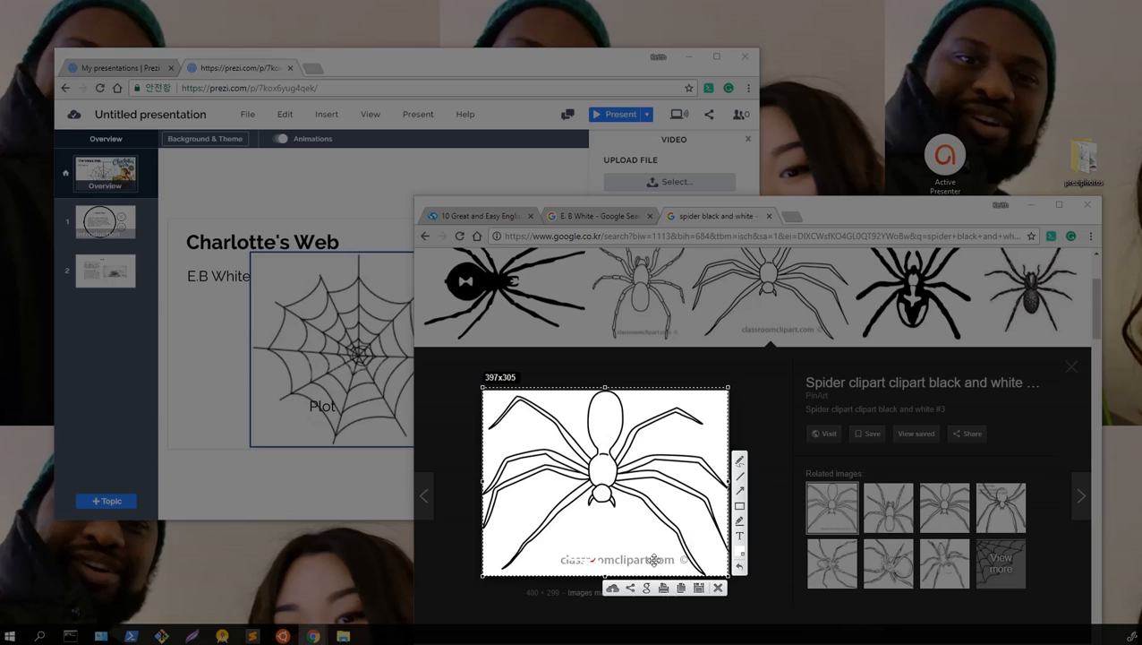
pyautogui.hotkey('ctrl', 'c')
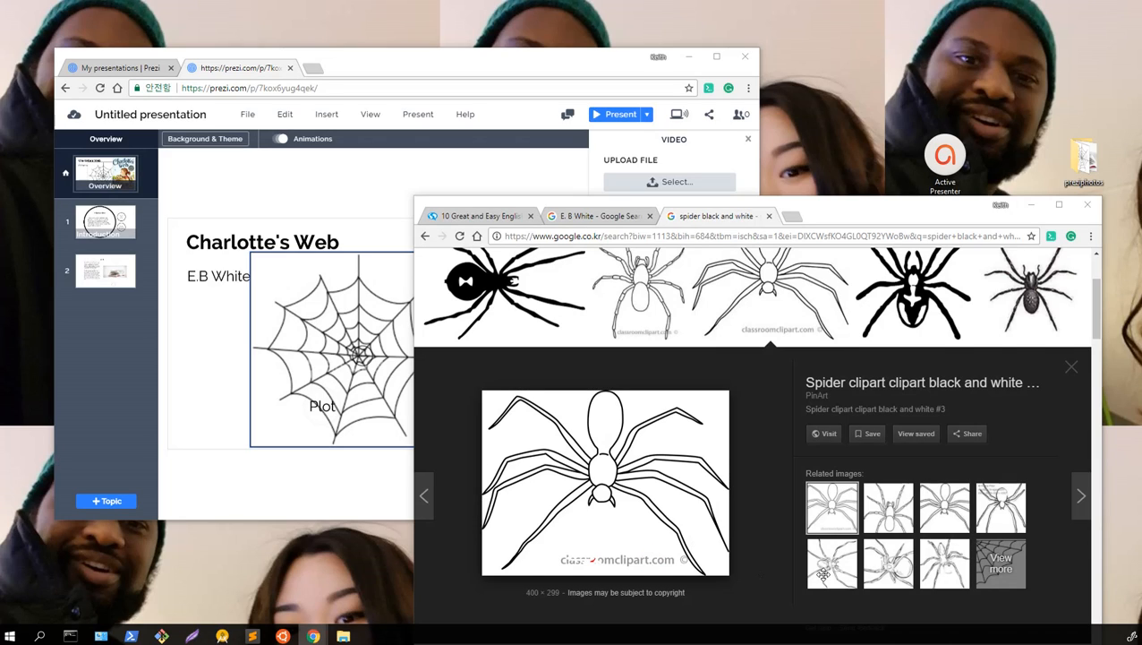
# - Start a new screenshot and fit its capture area to 403x304 around the enlarged outline spider picture
pyautogui.press('F1')
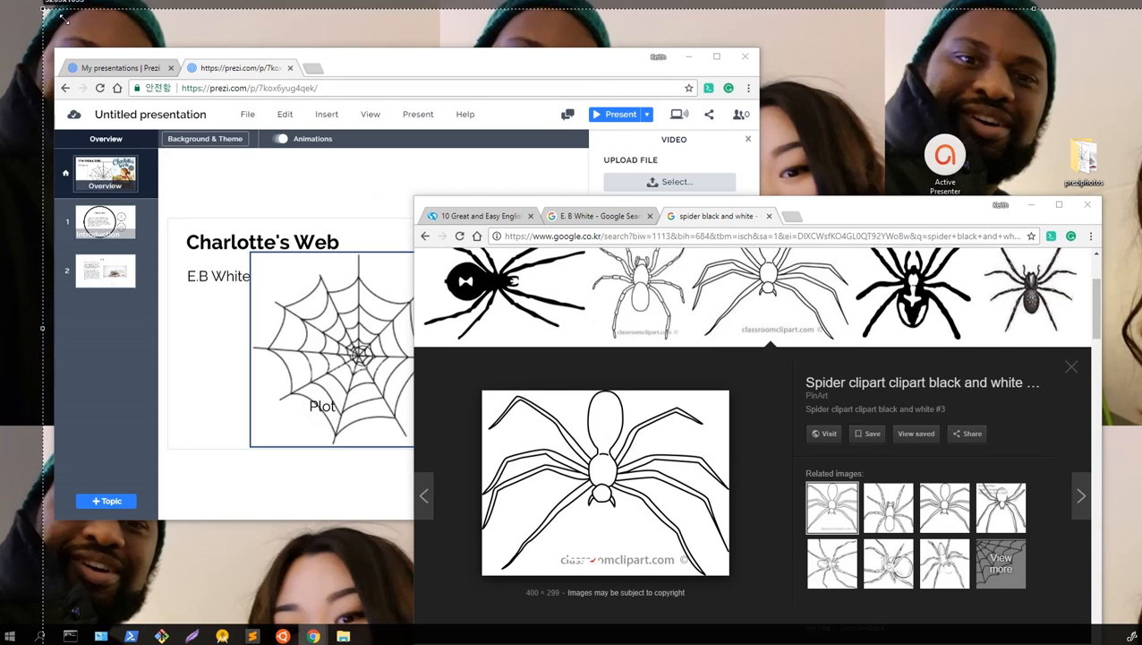
pyautogui.click(474, 364)
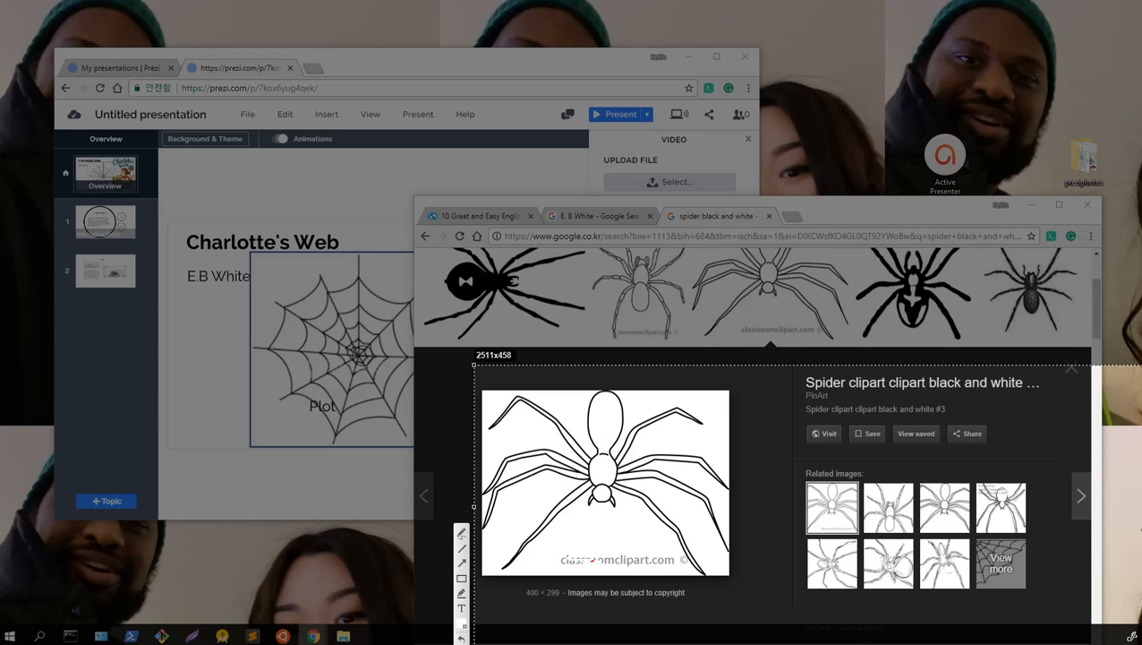
pyautogui.moveTo(835, 367); pyautogui.dragTo(505, 234)
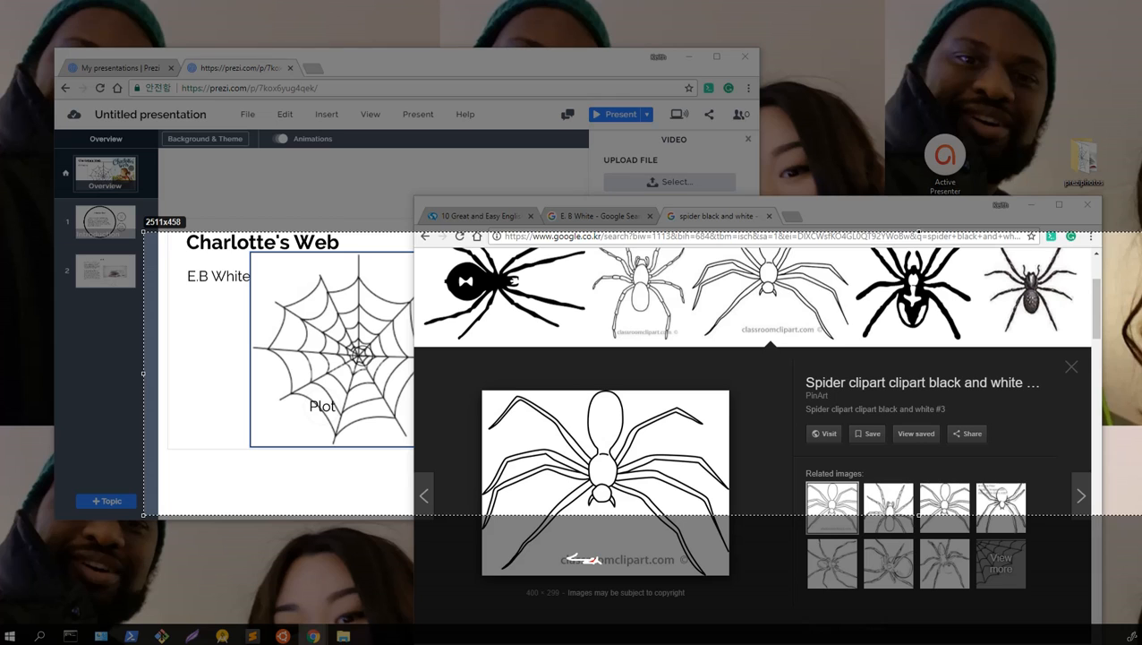
pyautogui.moveTo(1141, 481); pyautogui.dragTo(784, 480)
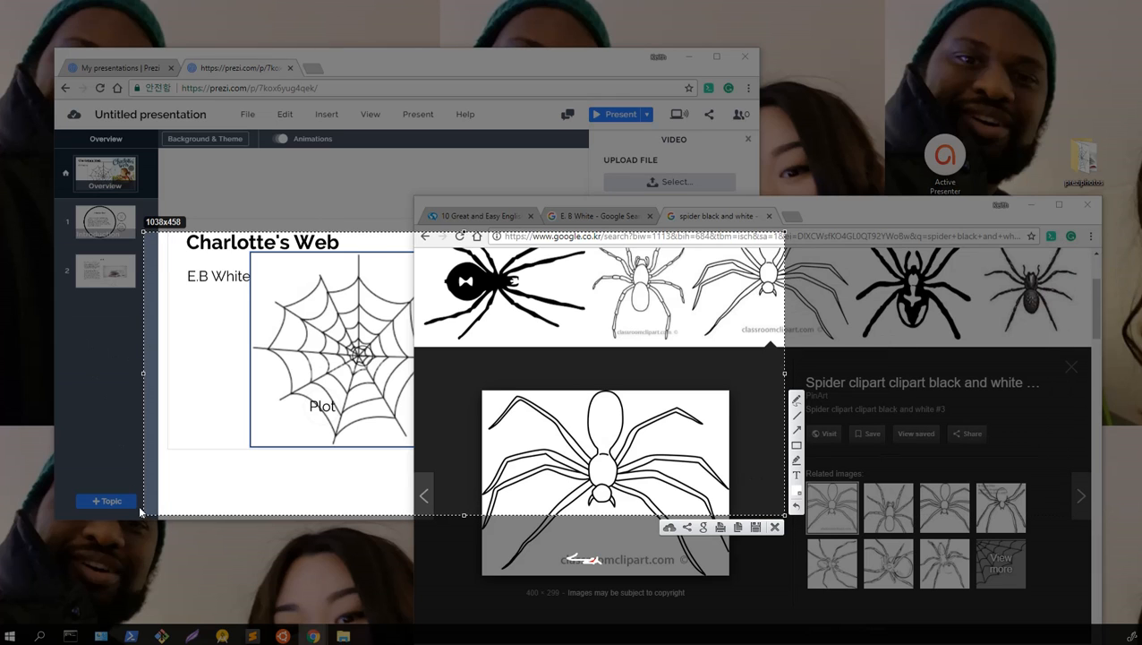
pyautogui.moveTo(143, 515)
pyautogui.mouseDown()
pyautogui.moveTo(152, 535)
pyautogui.moveTo(464, 604)
pyautogui.moveTo(479, 578)
pyautogui.mouseUp()
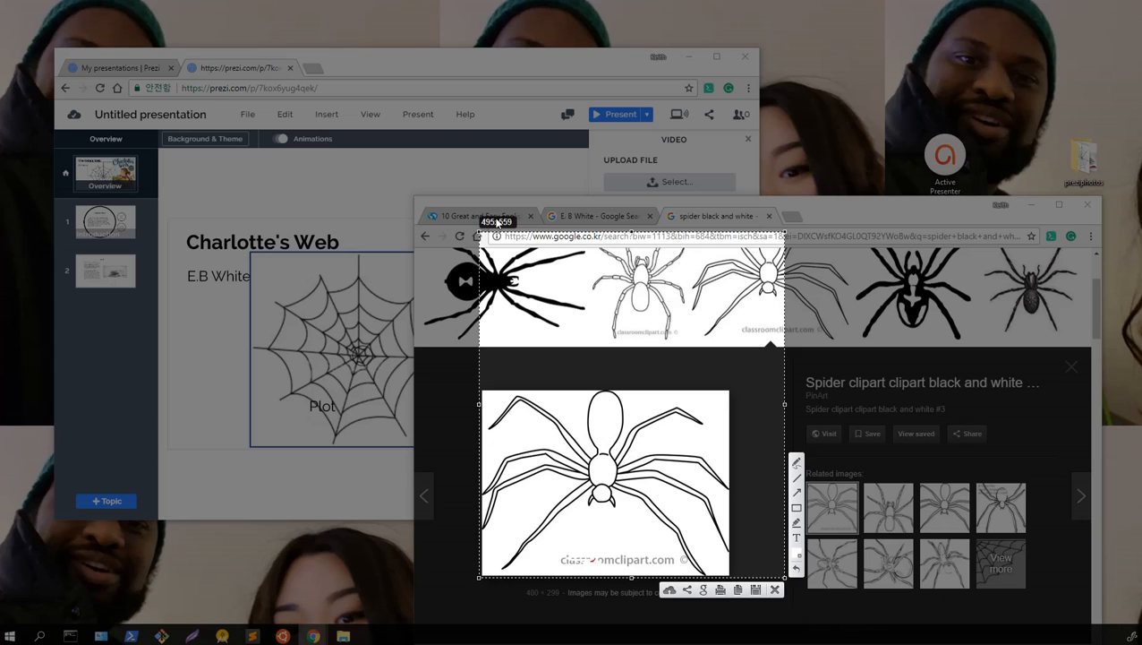
pyautogui.moveTo(481, 233); pyautogui.dragTo(482, 387)
pyautogui.moveTo(785, 482); pyautogui.dragTo(730, 481)
pyautogui.moveTo(604, 386); pyautogui.dragTo(605, 390)
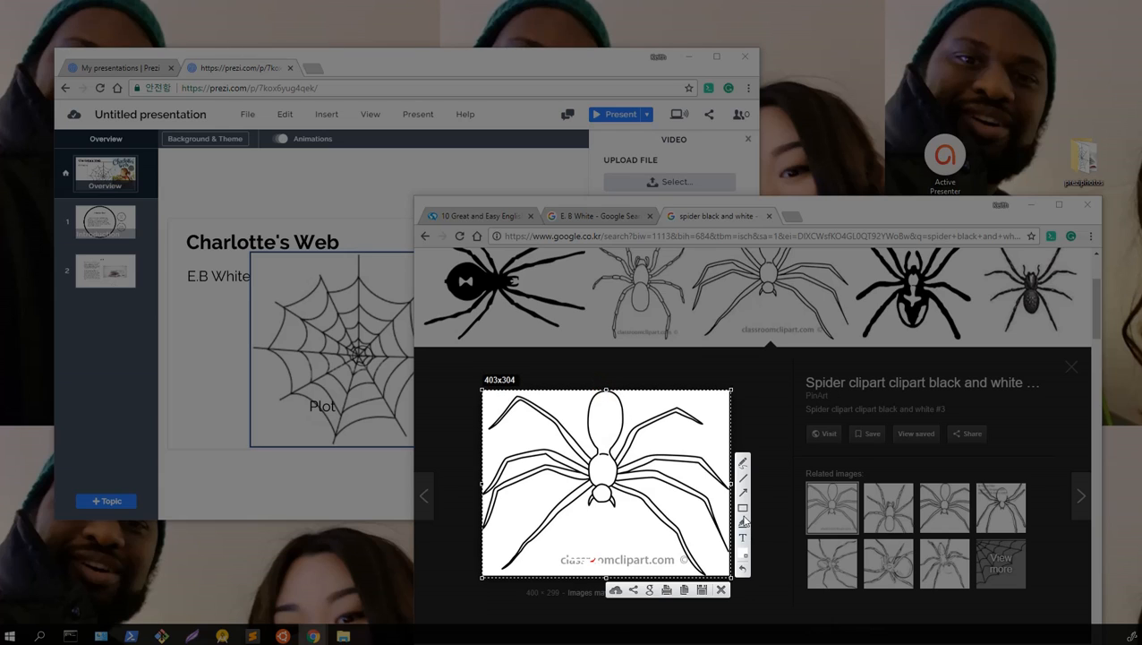
# - Paint the classroomclipart.com watermark out in white and save the capture as a JPEG named spider in the preziphotos folder
pyautogui.click(745, 463)
pyautogui.moveTo(584, 556); pyautogui.dragTo(601, 562)
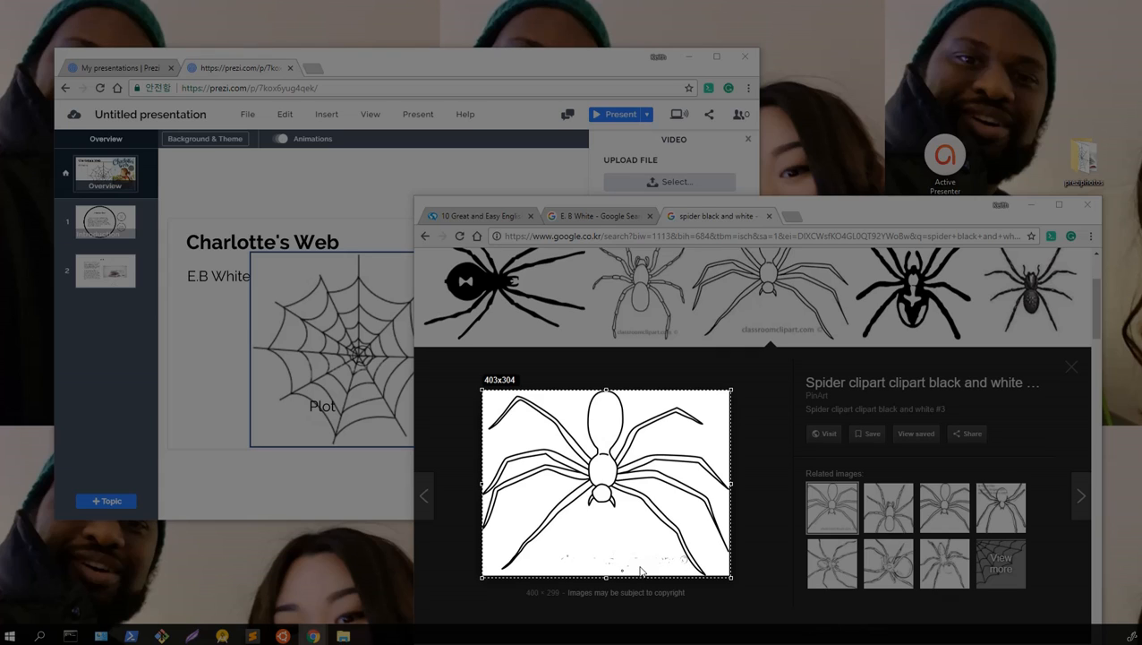
pyautogui.moveTo(566, 555); pyautogui.dragTo(551, 556)
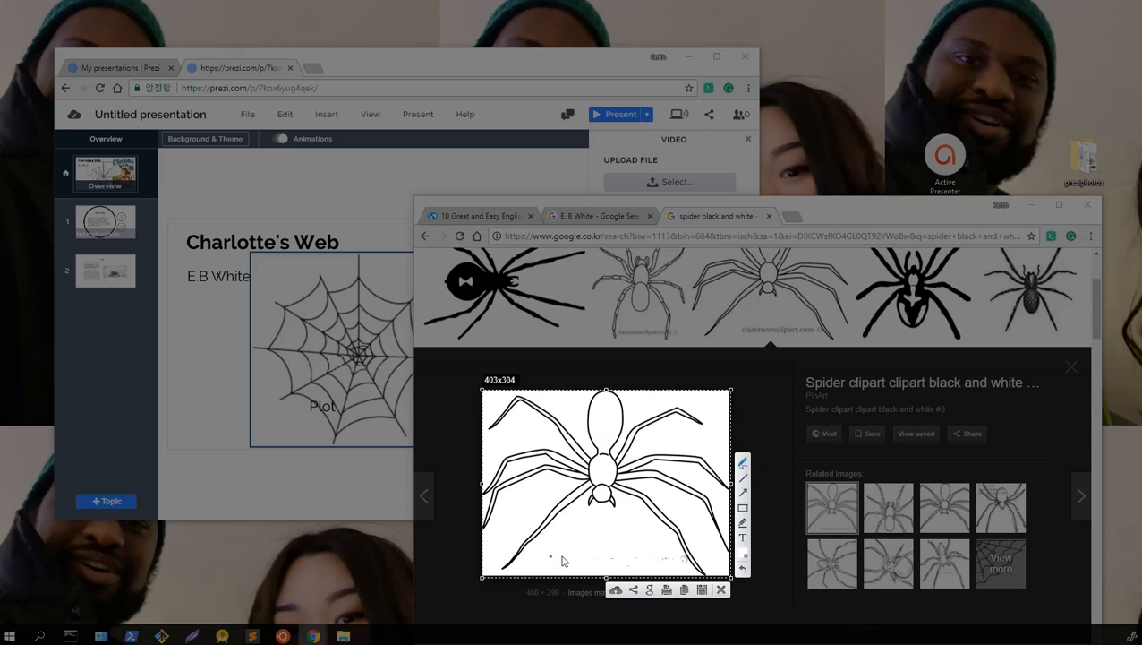
pyautogui.click(702, 589)
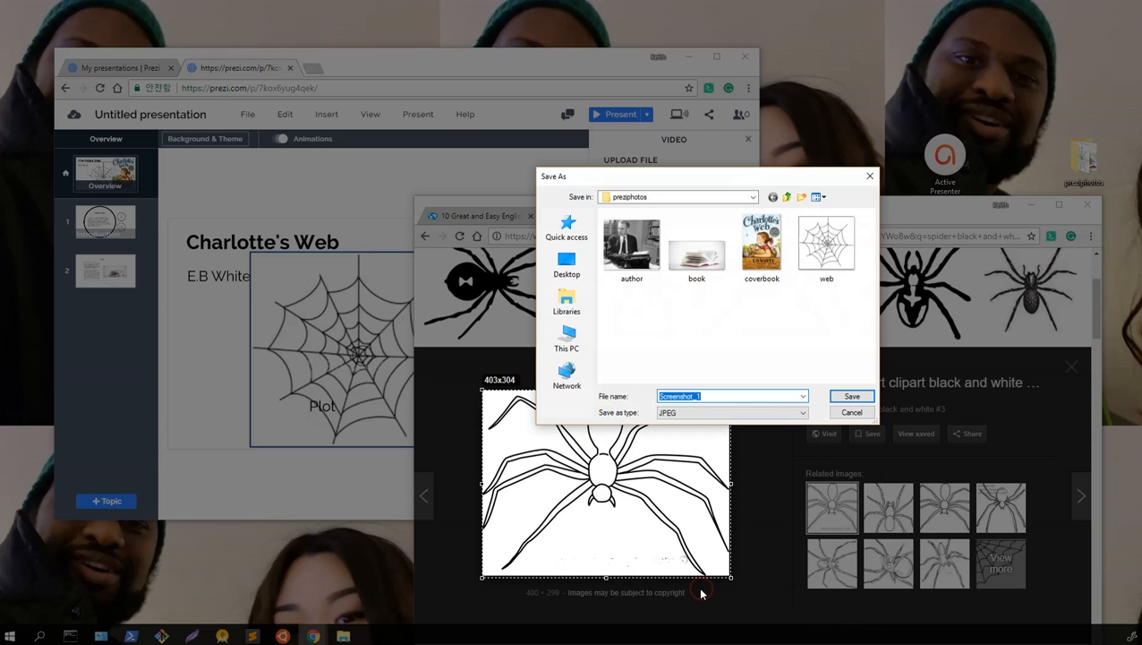
pyautogui.write('spider')
pyautogui.press('Return')
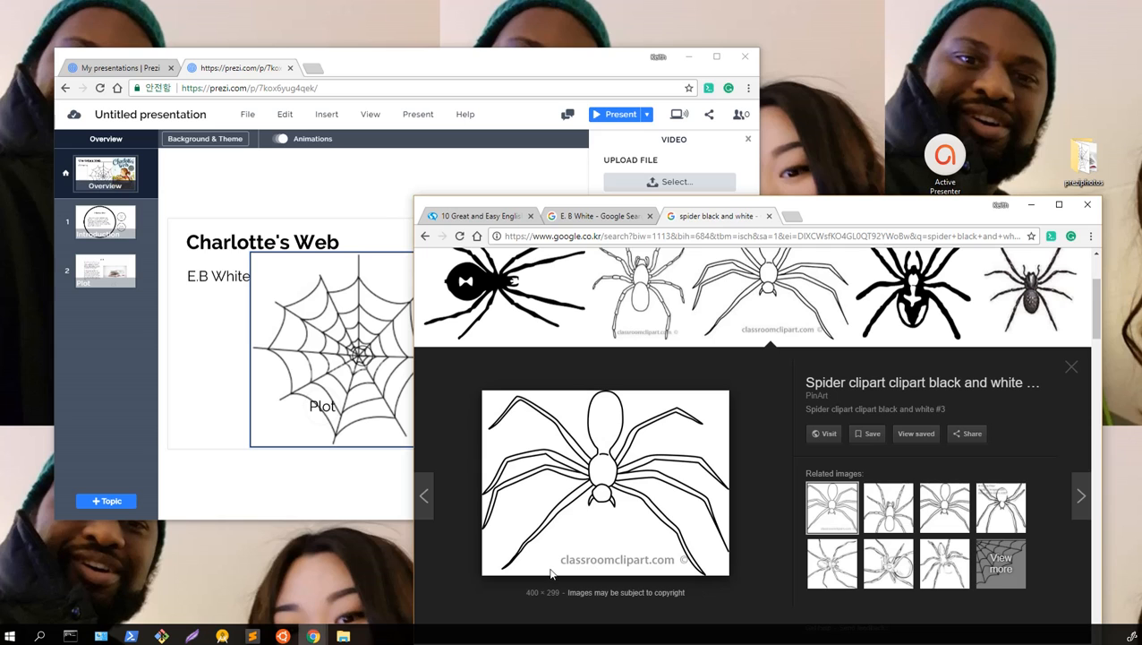
# - Insert the spider picture from preziphotos at a strand junction in the web's upper-left part and shrink it over the junction
pyautogui.click(304, 369)
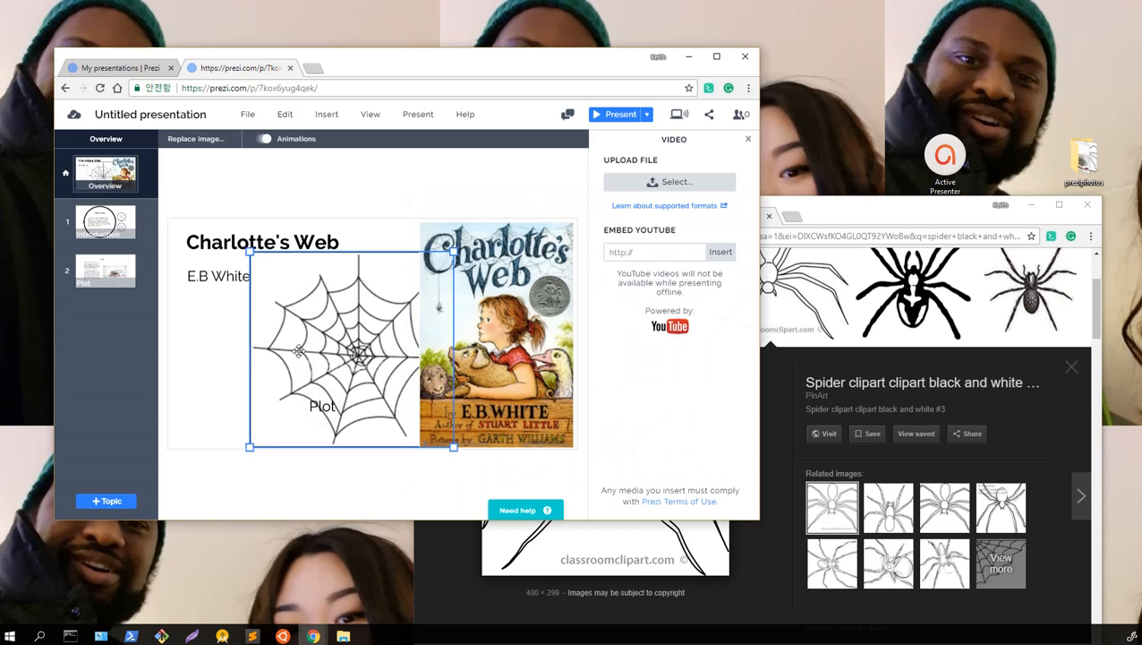
pyautogui.scroll(5, 298, 328)
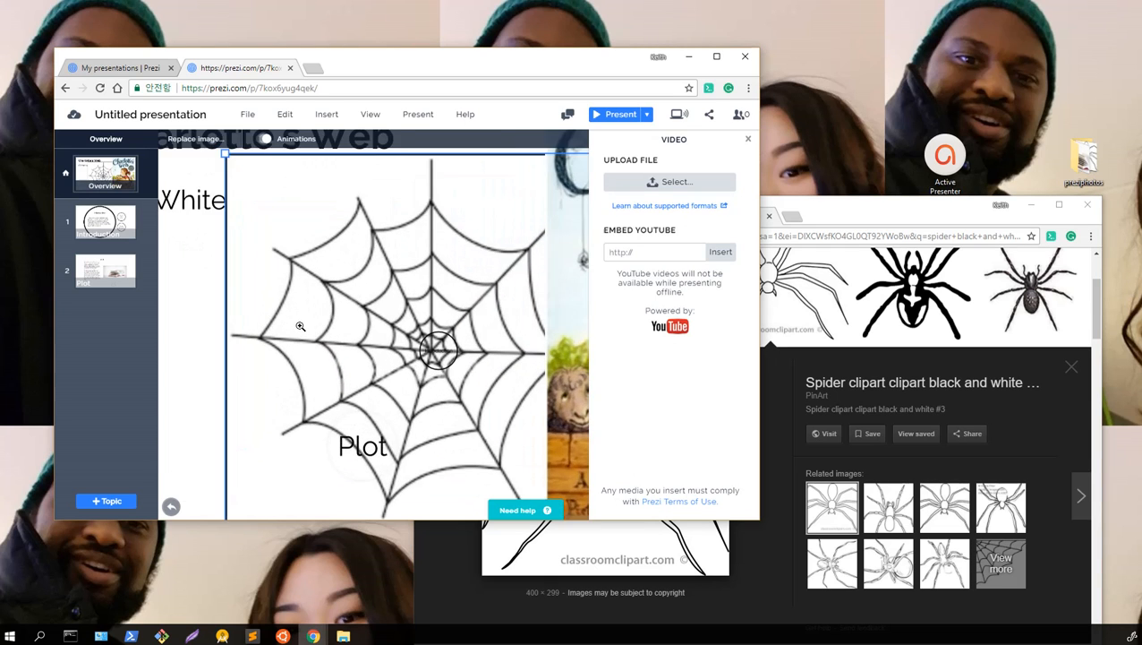
pyautogui.scroll(6, 411, 260)
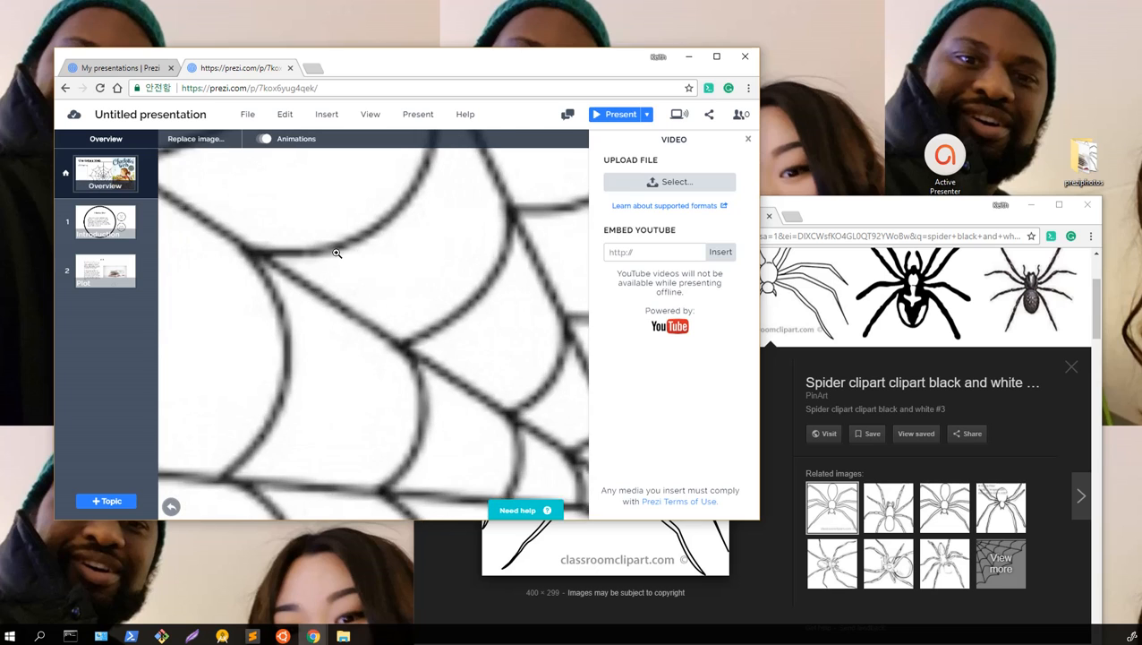
pyautogui.scroll(6, 240, 269)
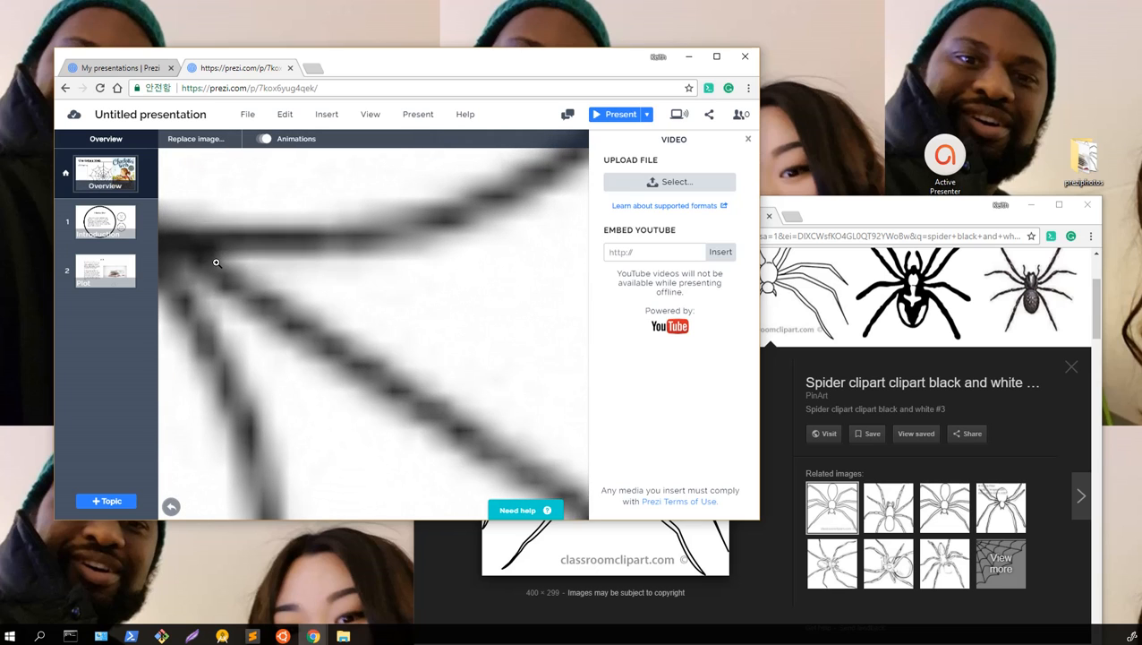
pyautogui.scroll(4, 307, 289)
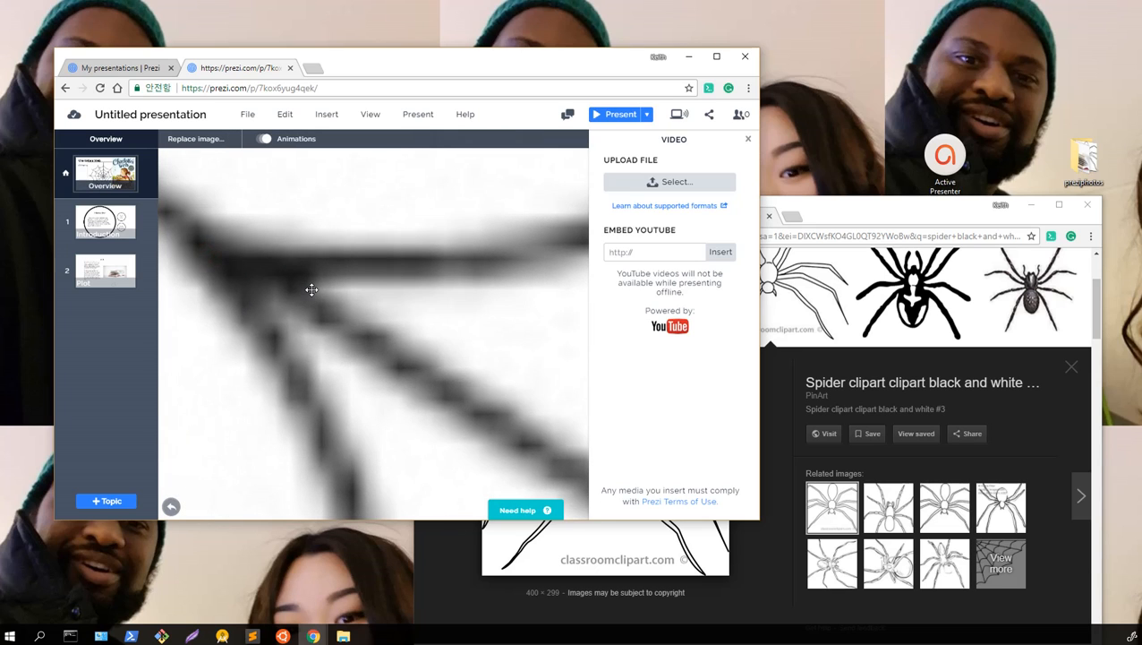
pyautogui.click(326, 113)
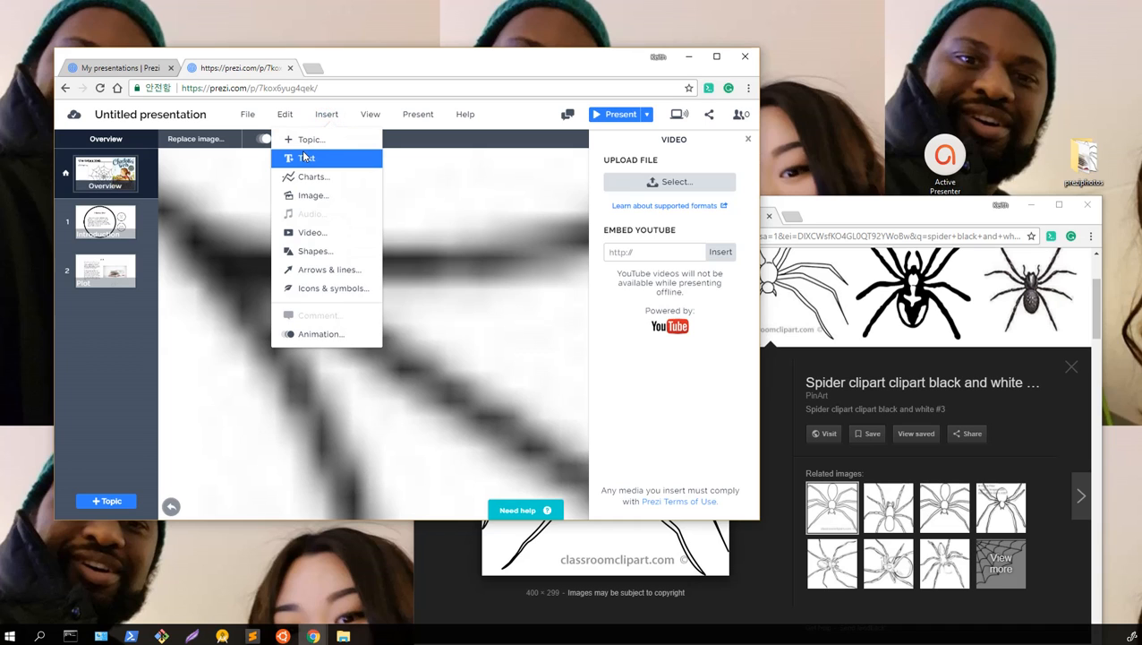
pyautogui.click(300, 194)
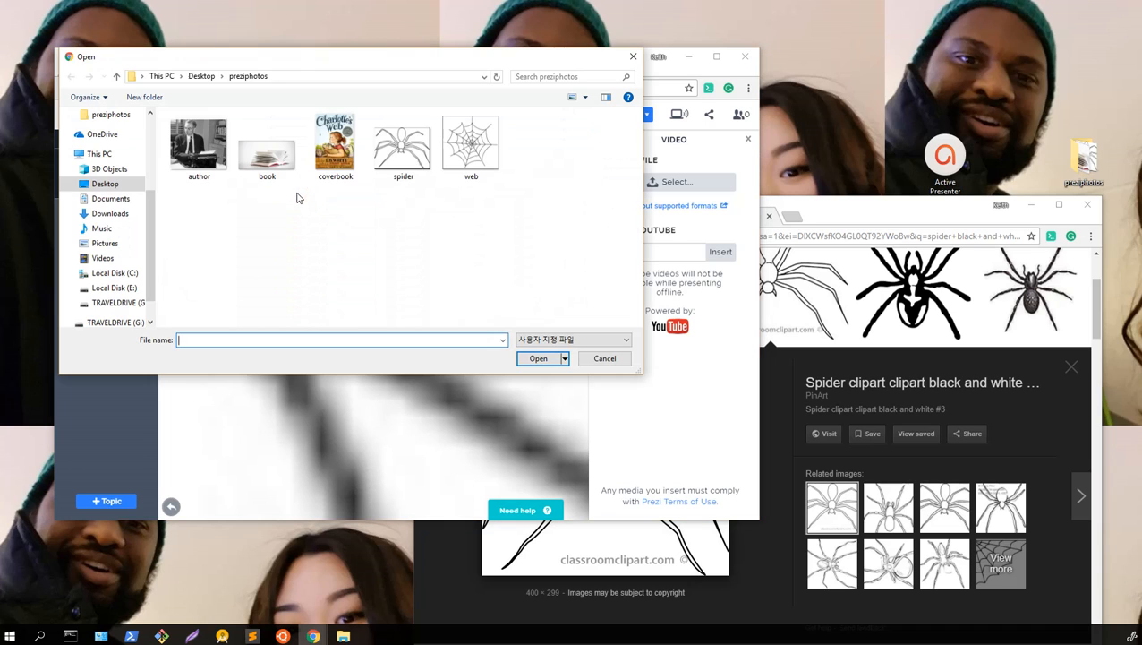
pyautogui.doubleClick(403, 145)
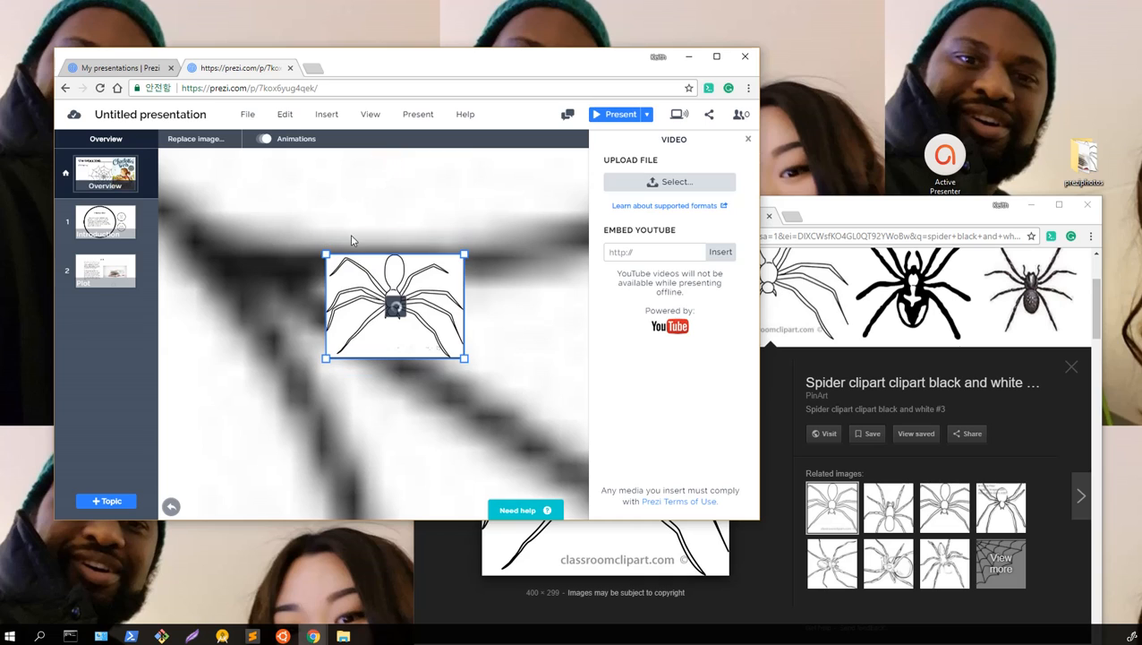
pyautogui.moveTo(414, 309); pyautogui.dragTo(328, 258)
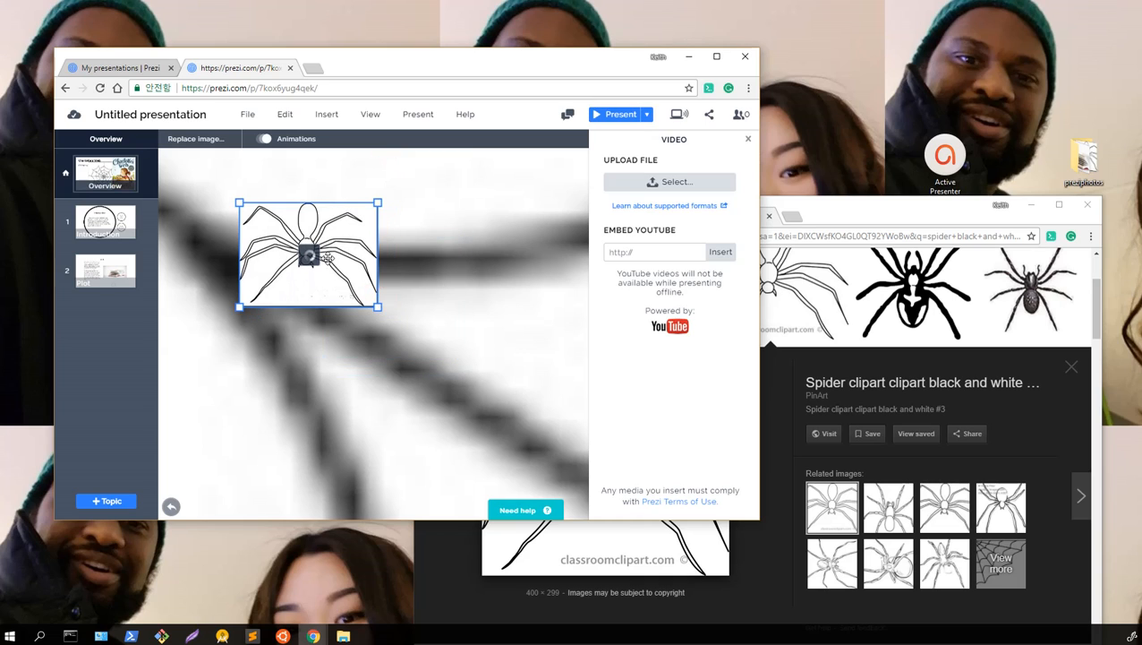
pyautogui.moveTo(378, 202); pyautogui.dragTo(339, 231)
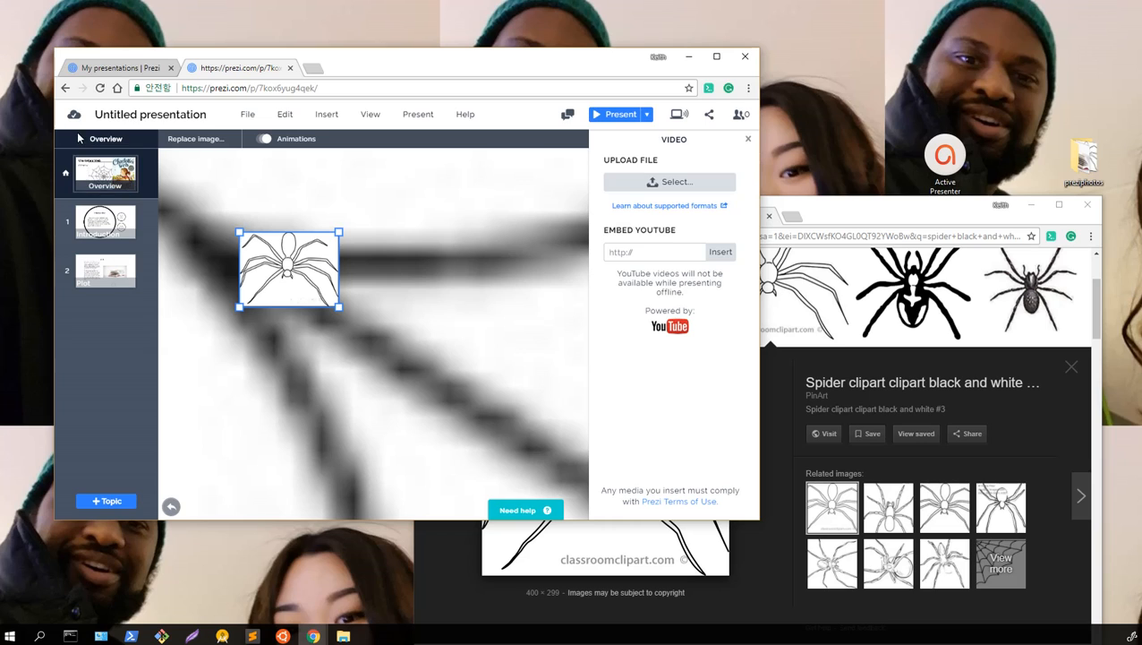
# - Add a Planet topic to the overview, move it onto the upper-left part of the web and shrink it
pyautogui.click(110, 502)
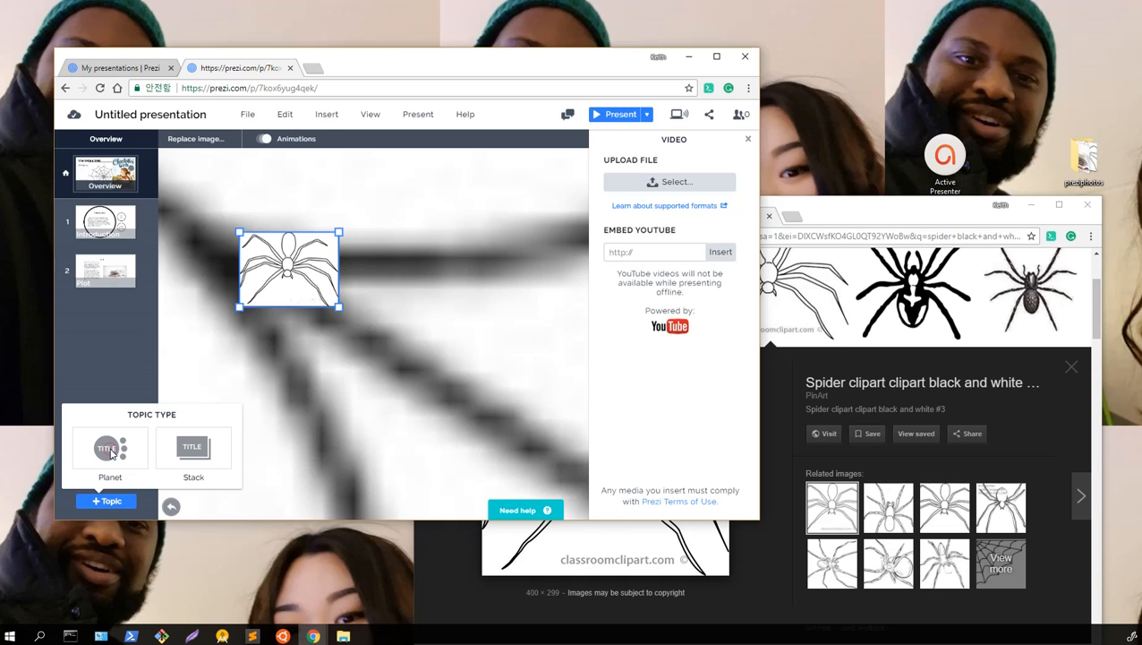
pyautogui.click(110, 451)
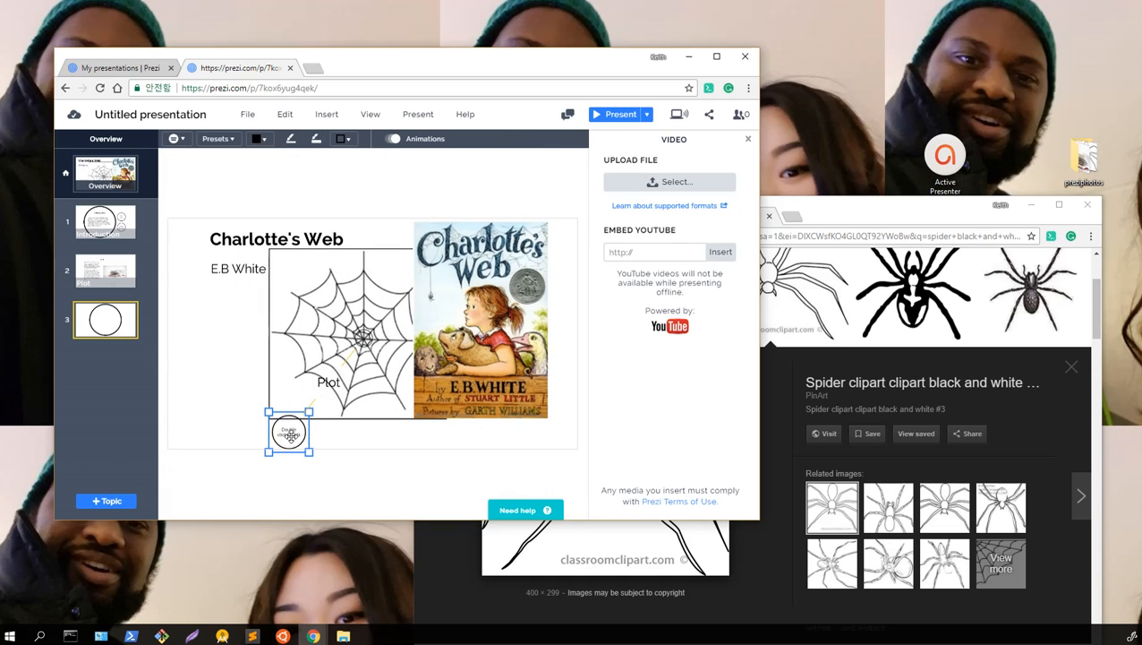
pyautogui.moveTo(289, 435); pyautogui.dragTo(298, 340)
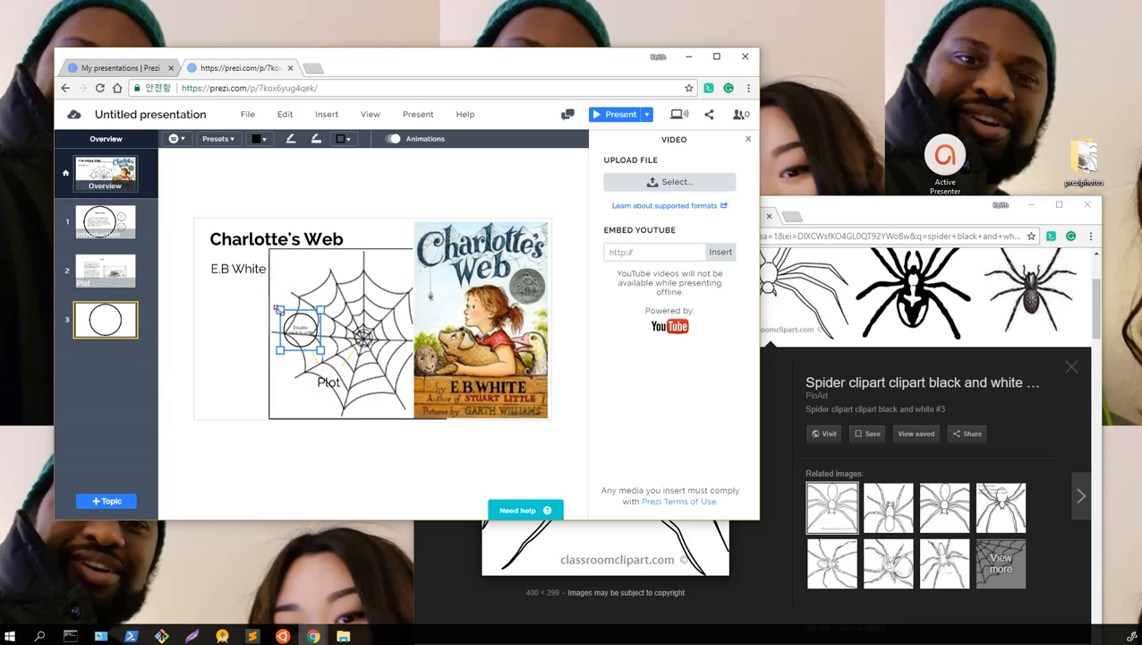
pyautogui.moveTo(278, 309); pyautogui.dragTo(311, 309)
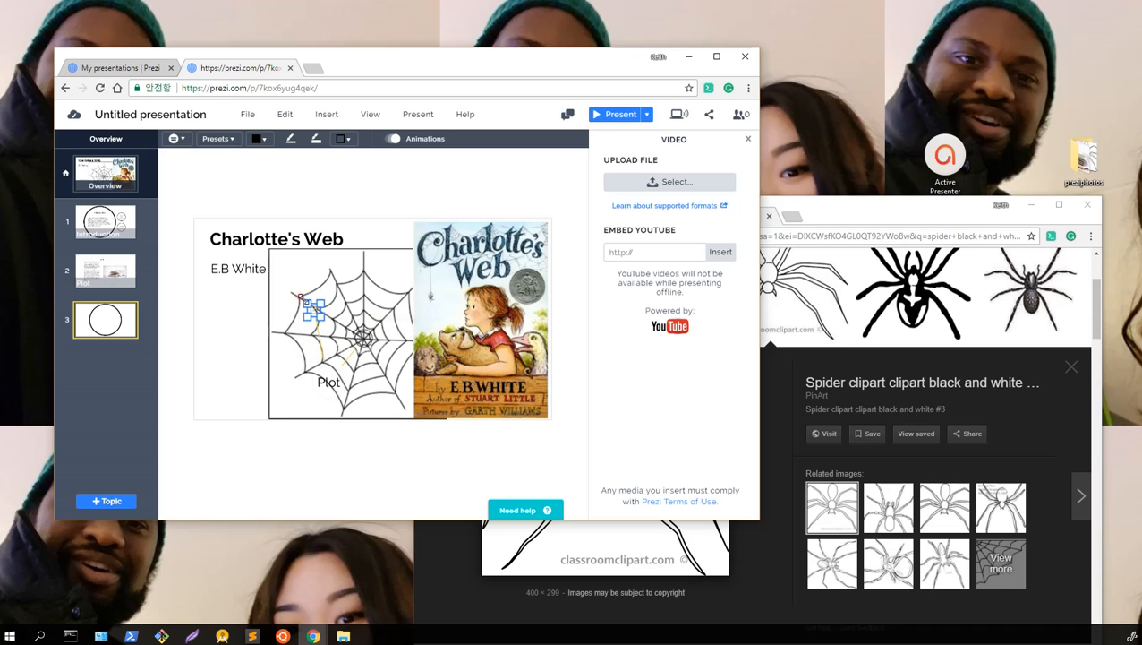
# - Position the new topic's circle over the tiny spider on the web, open the topic and return to the overview
pyautogui.click(313, 309)
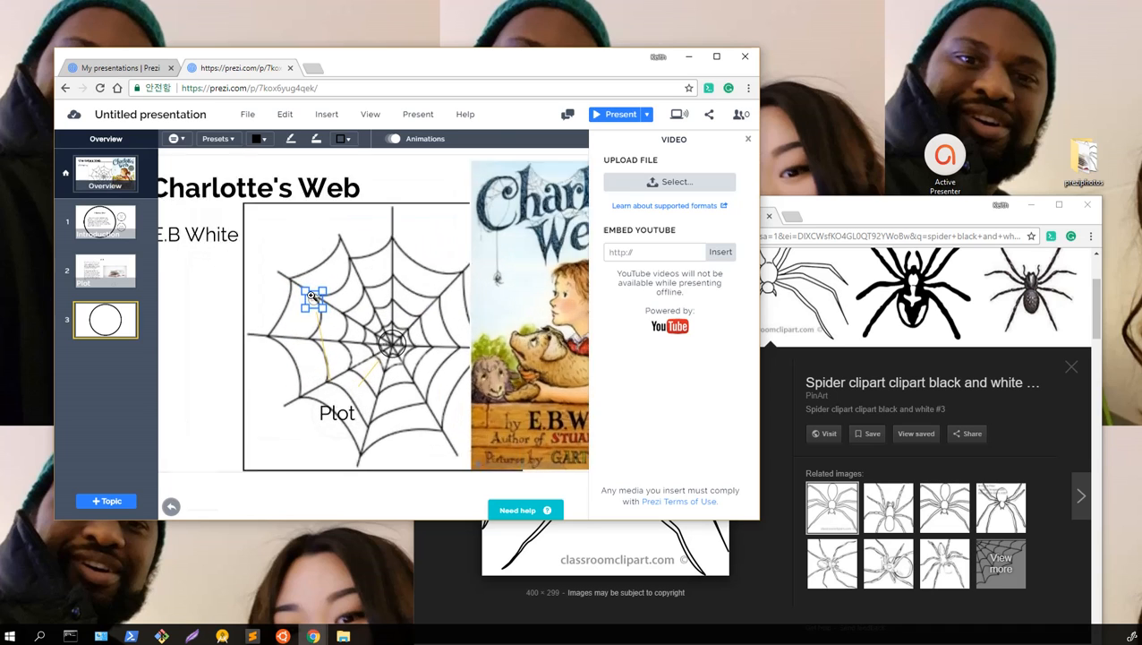
pyautogui.scroll(-10, 389, 335)
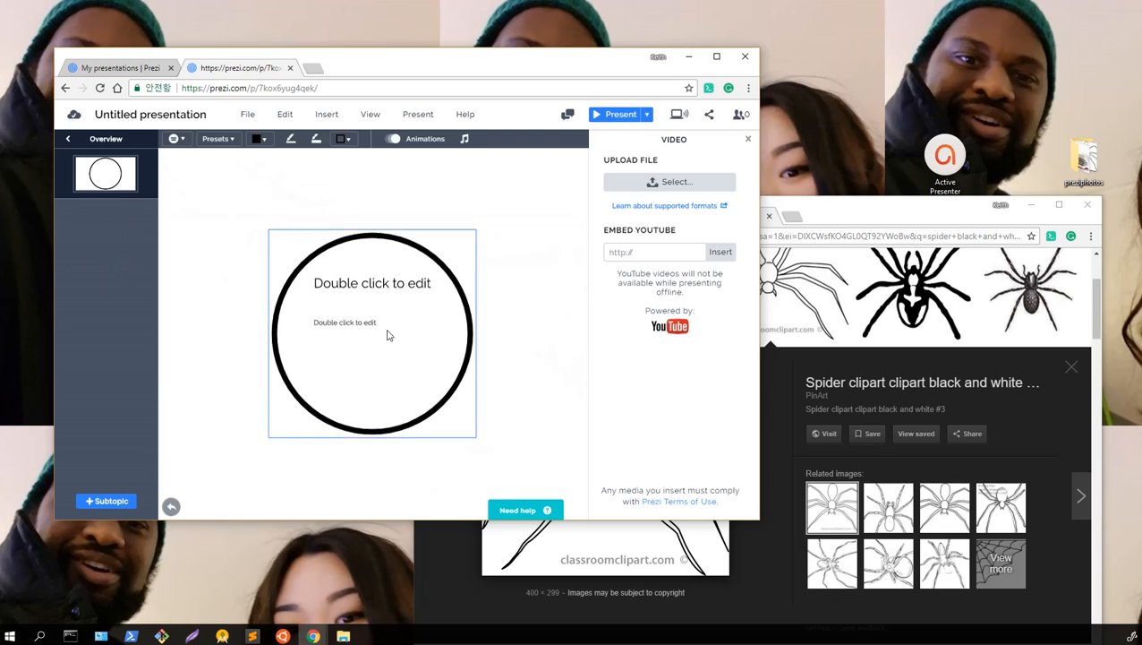
pyautogui.scroll(6, 377, 336)
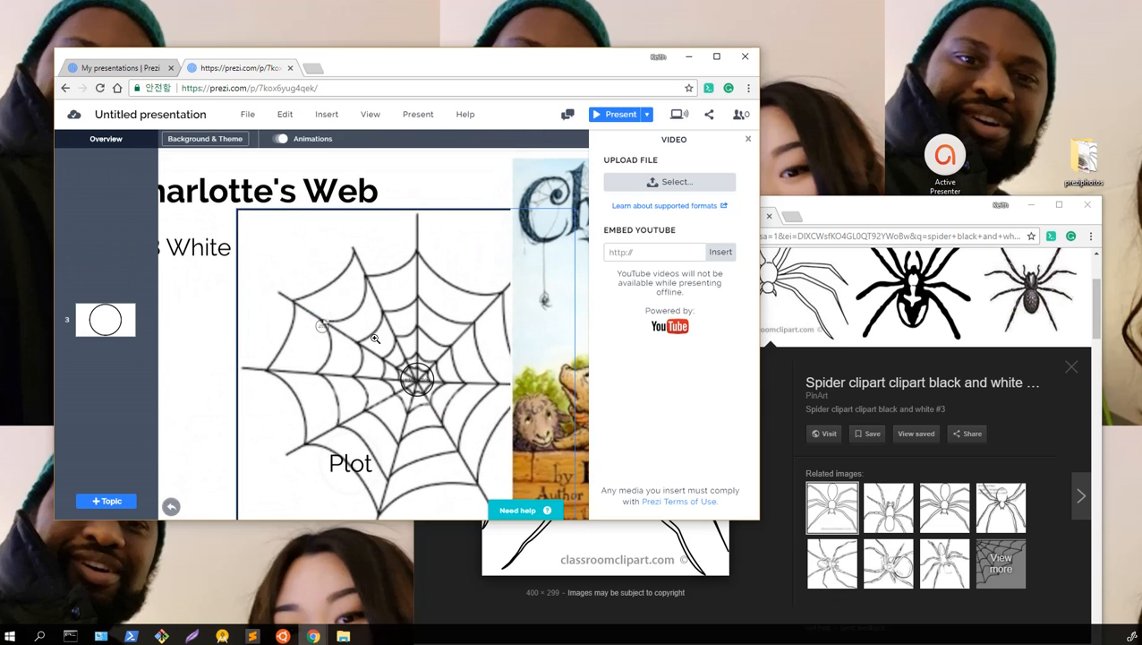
pyautogui.click(288, 313)
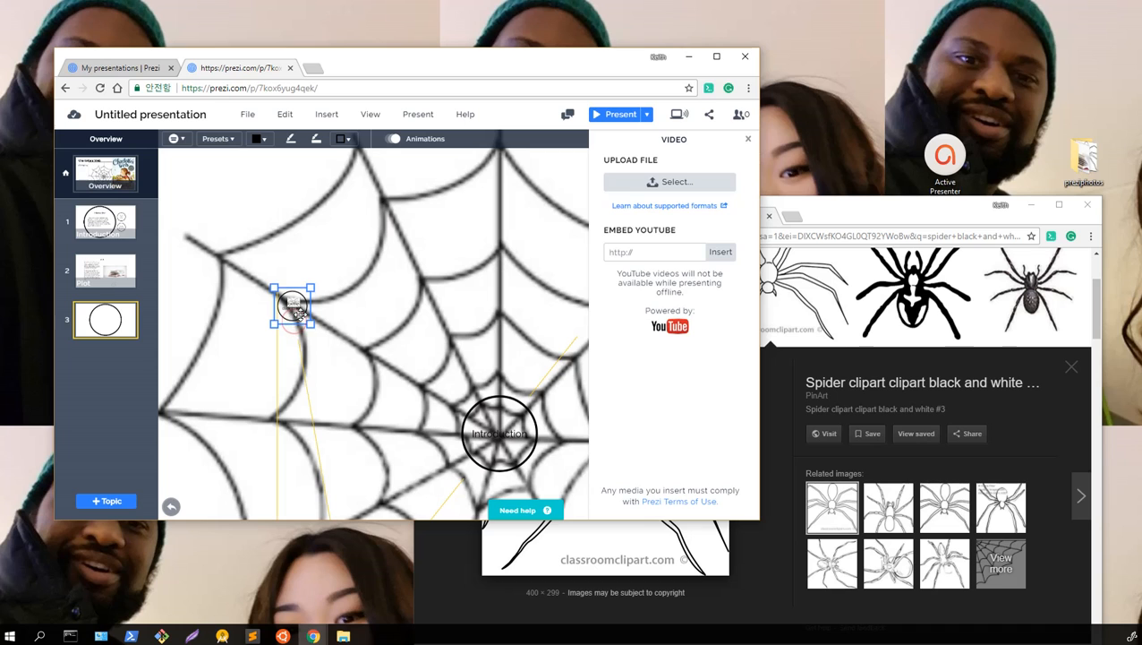
pyautogui.doubleClick(296, 315)
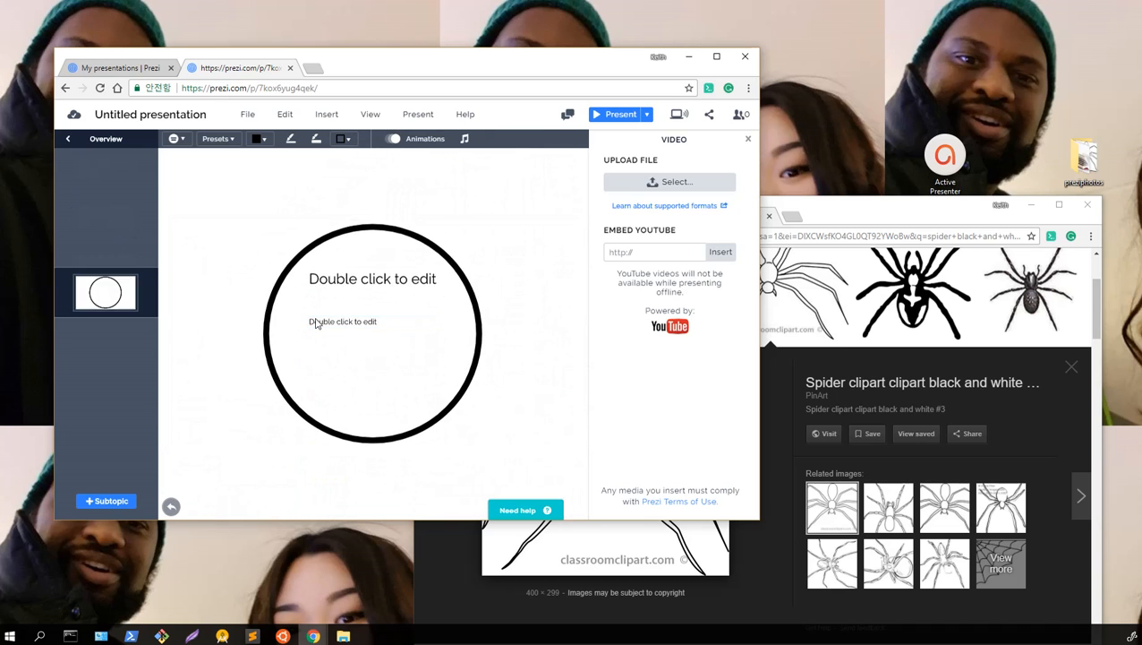
pyautogui.scroll(-5, 315, 323)
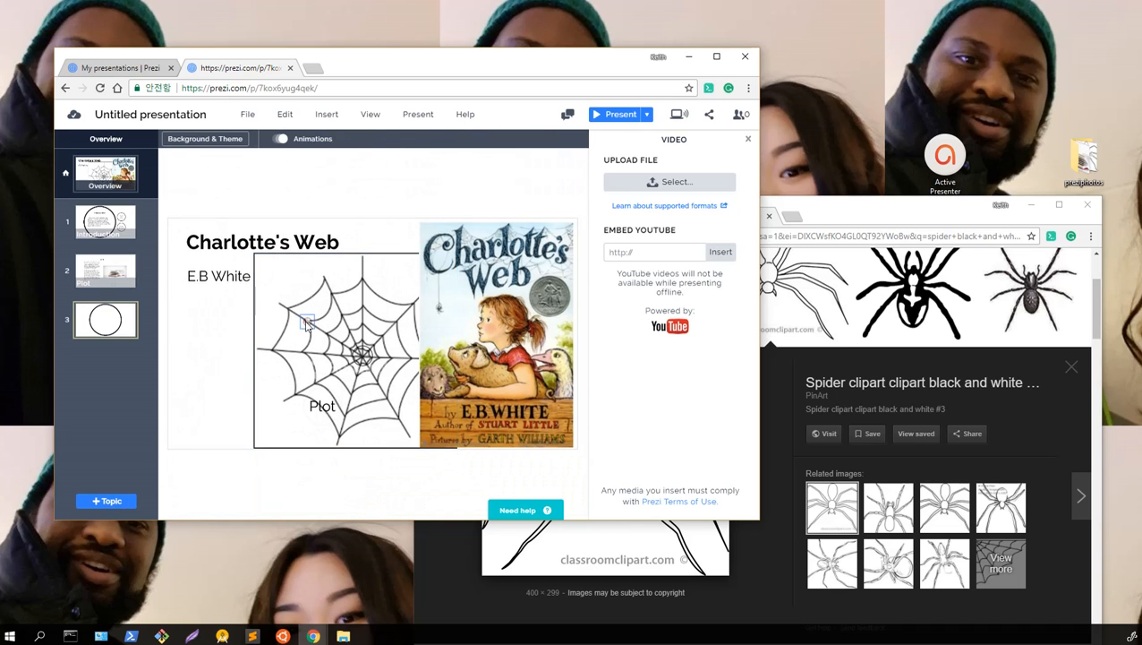
# - Open the topic over the tiny spider and set its heading to Conclusion
pyautogui.doubleClick(308, 322)
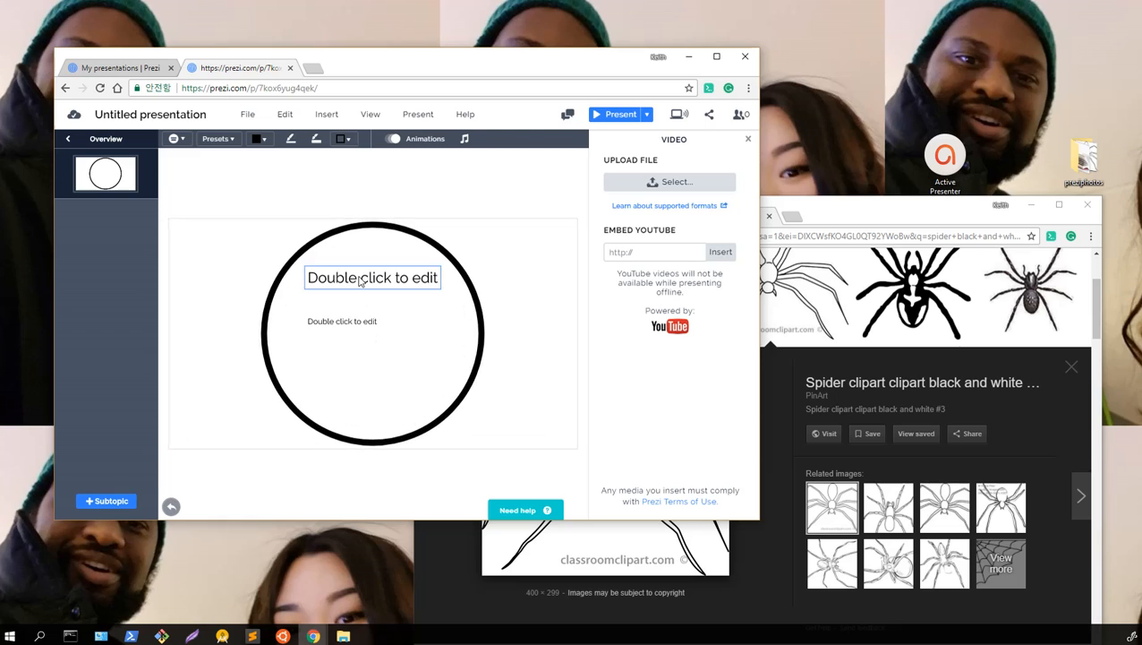
pyautogui.doubleClick(359, 277)
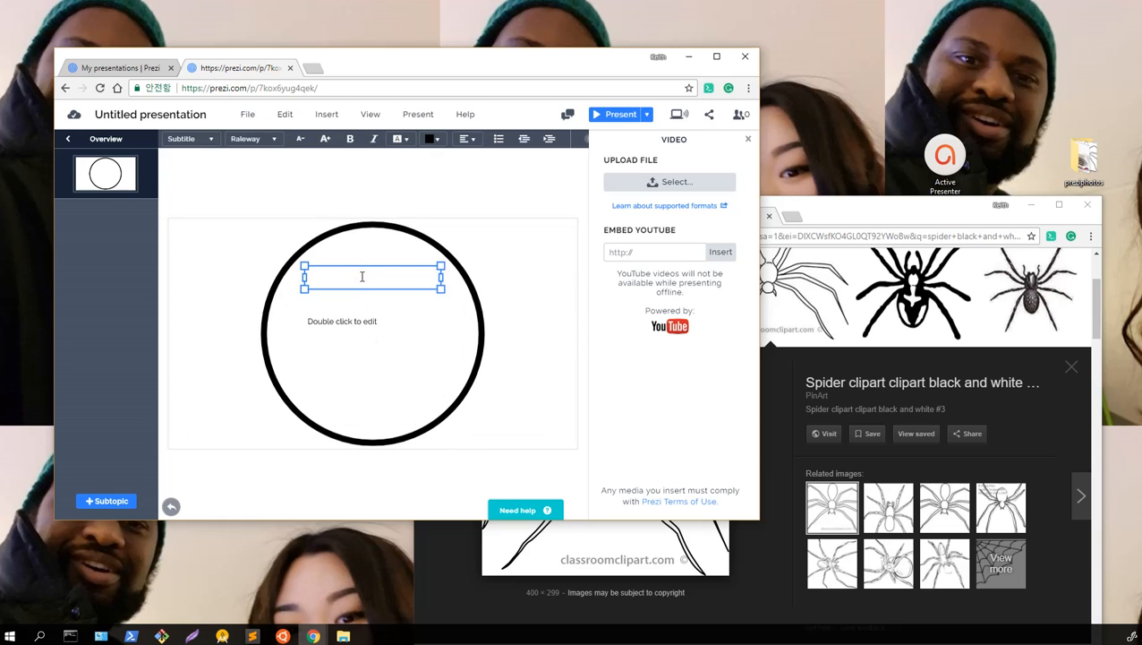
pyautogui.write('Conclusion')
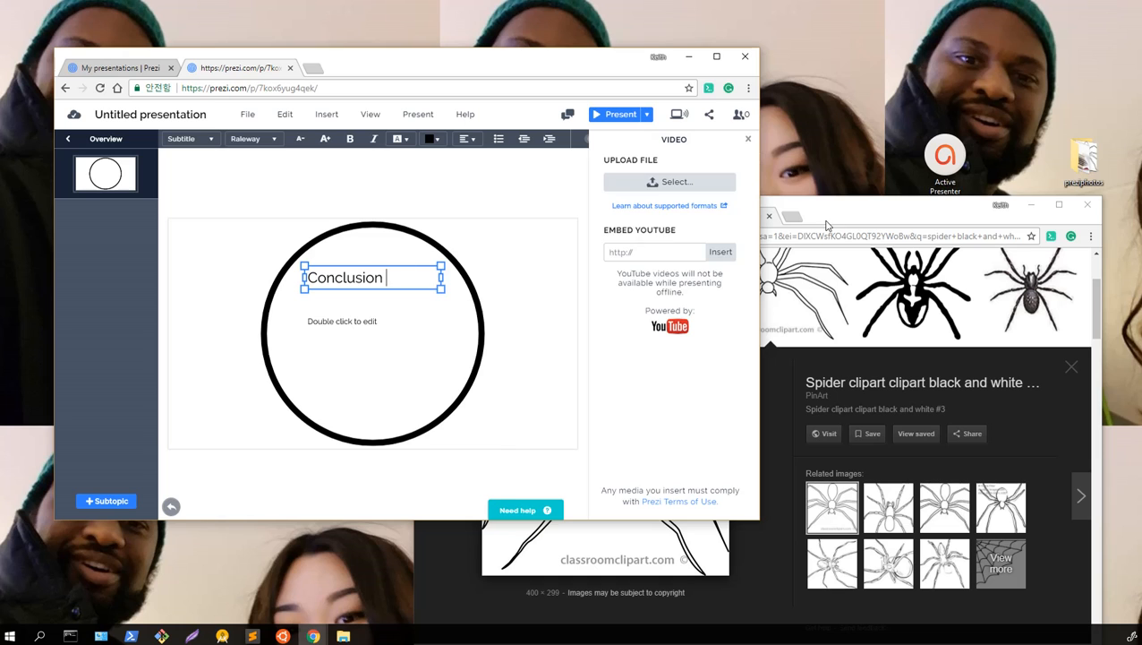
# - Copy the final paragraph and webs footnote of the Charlotte's Web summary from the FluentU book article
pyautogui.click(829, 224)
pyautogui.click(598, 216)
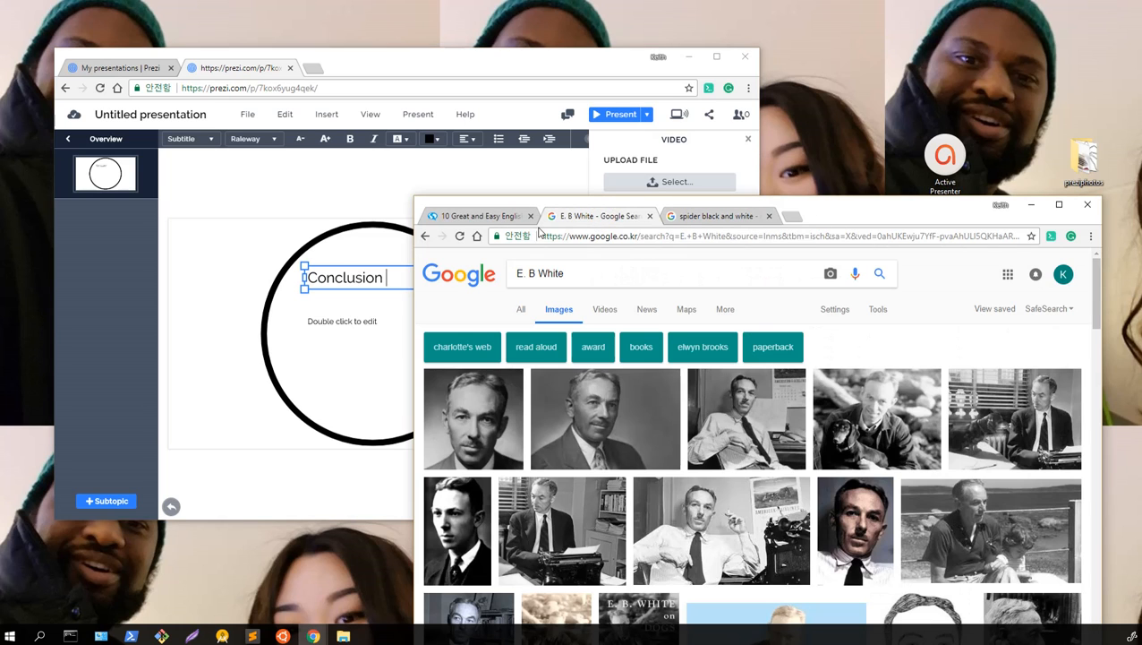
pyautogui.click(479, 216)
pyautogui.scroll(-5, 571, 367)
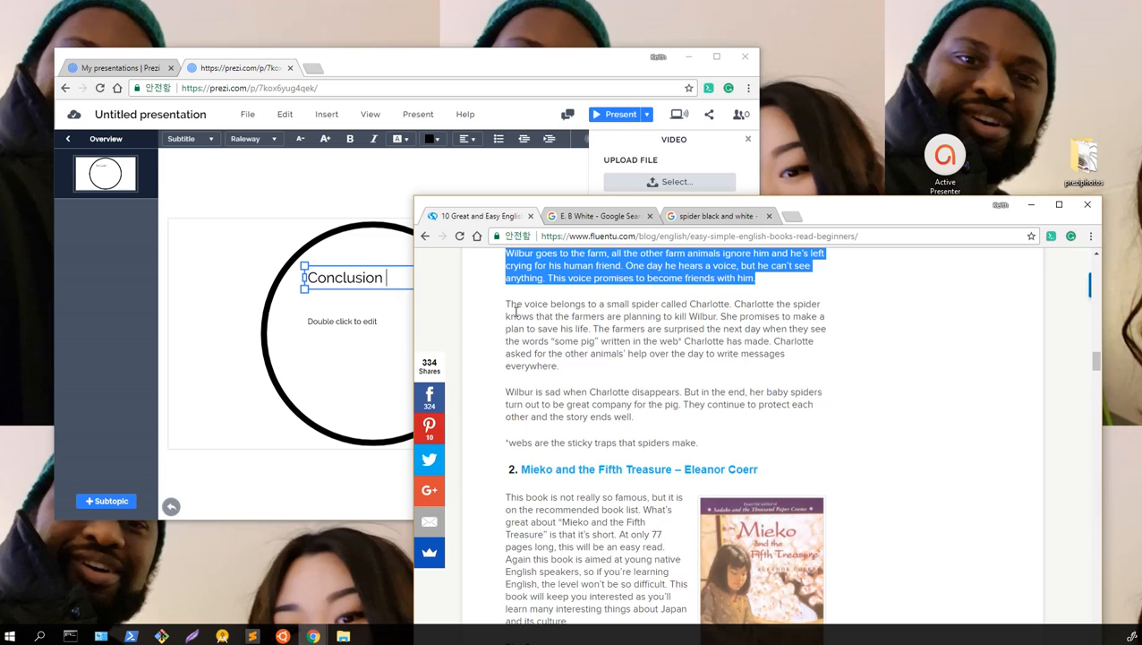
pyautogui.moveTo(504, 391); pyautogui.dragTo(705, 446)
pyautogui.hotkey('ctrl', 'c')
pyautogui.click(701, 443)
pyautogui.click(506, 392)
# - Paste the copied ending into the Conclusion topic's body text and place the text below the heading
pyautogui.click(331, 376)
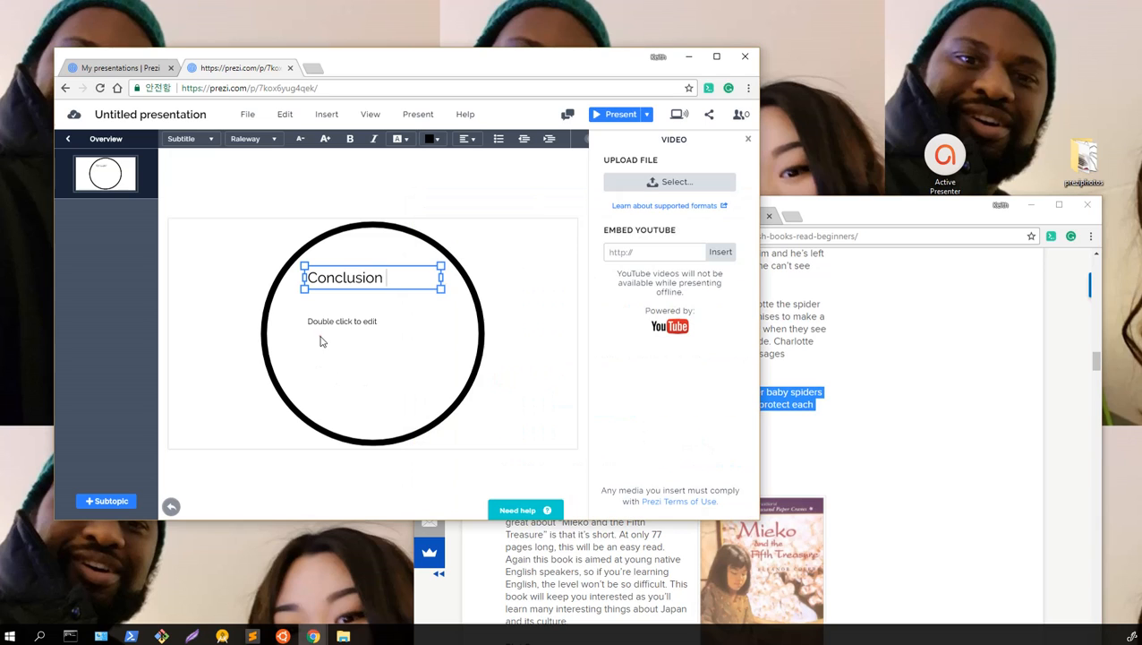
pyautogui.doubleClick(319, 329)
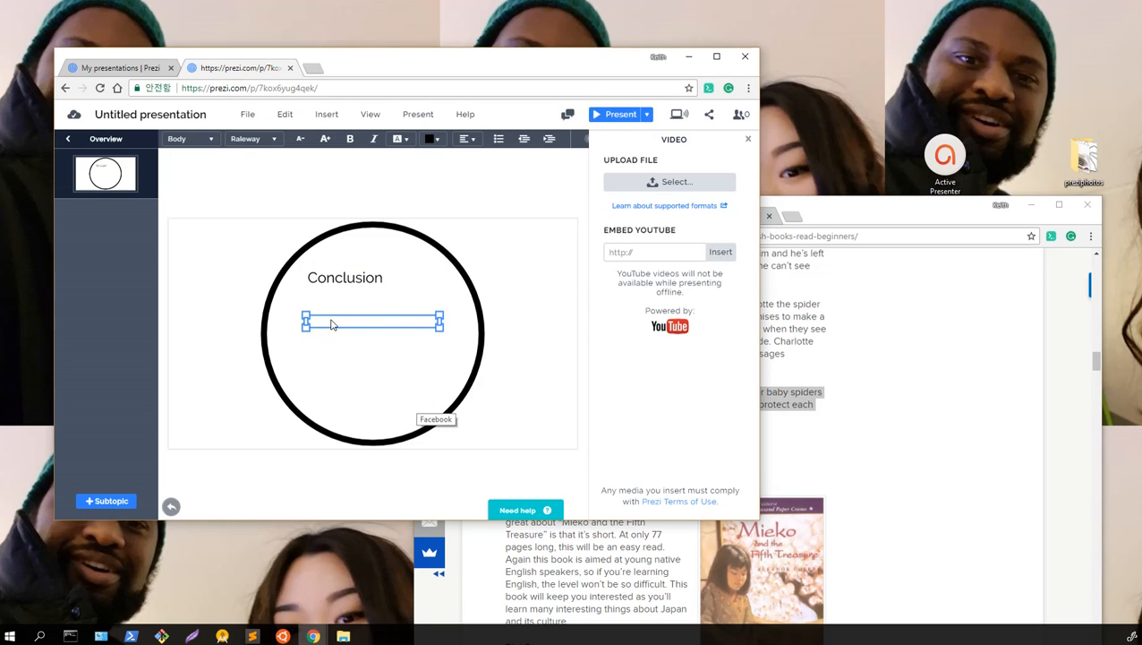
pyautogui.hotkey('ctrl', 'v')
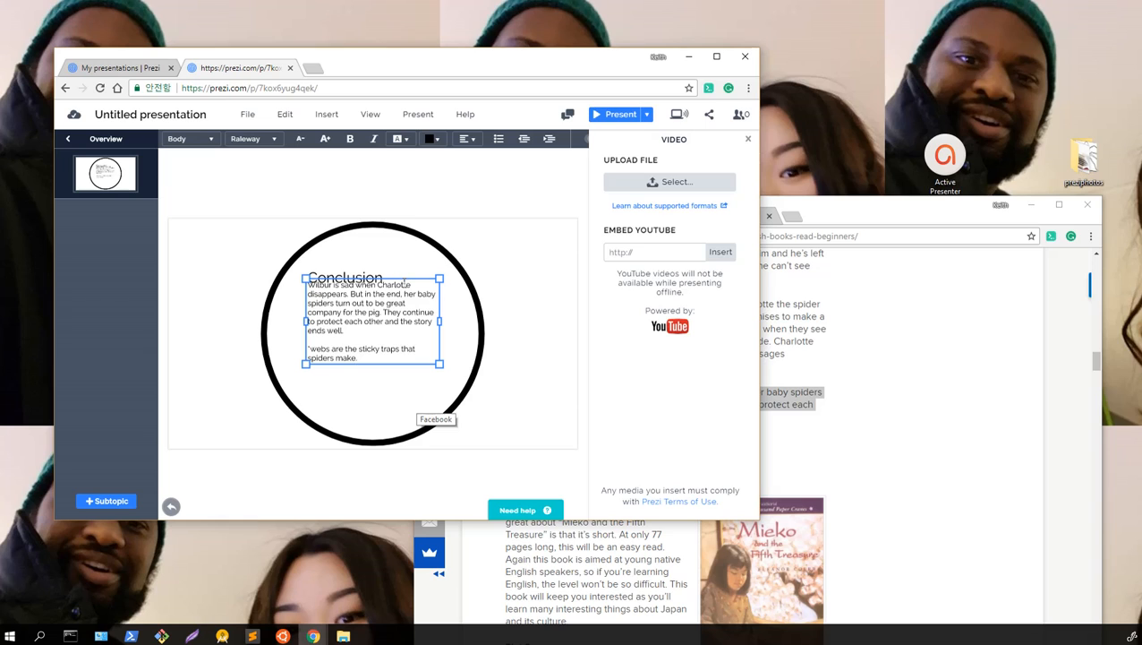
pyautogui.moveTo(403, 276); pyautogui.dragTo(376, 299)
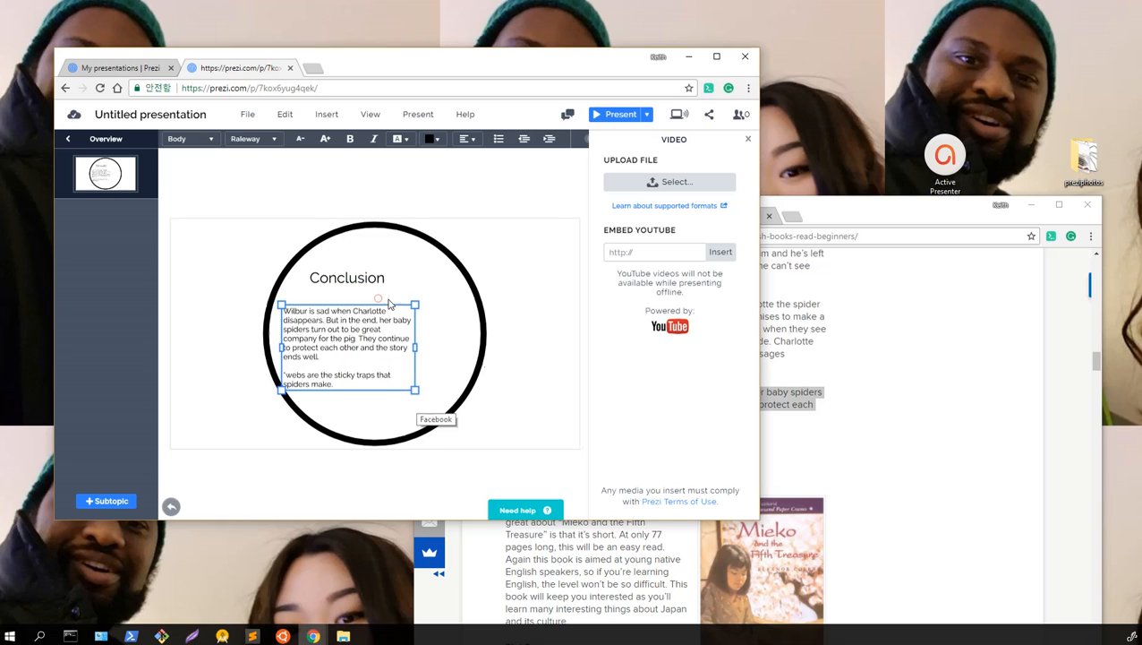
pyautogui.moveTo(389, 304); pyautogui.dragTo(403, 296)
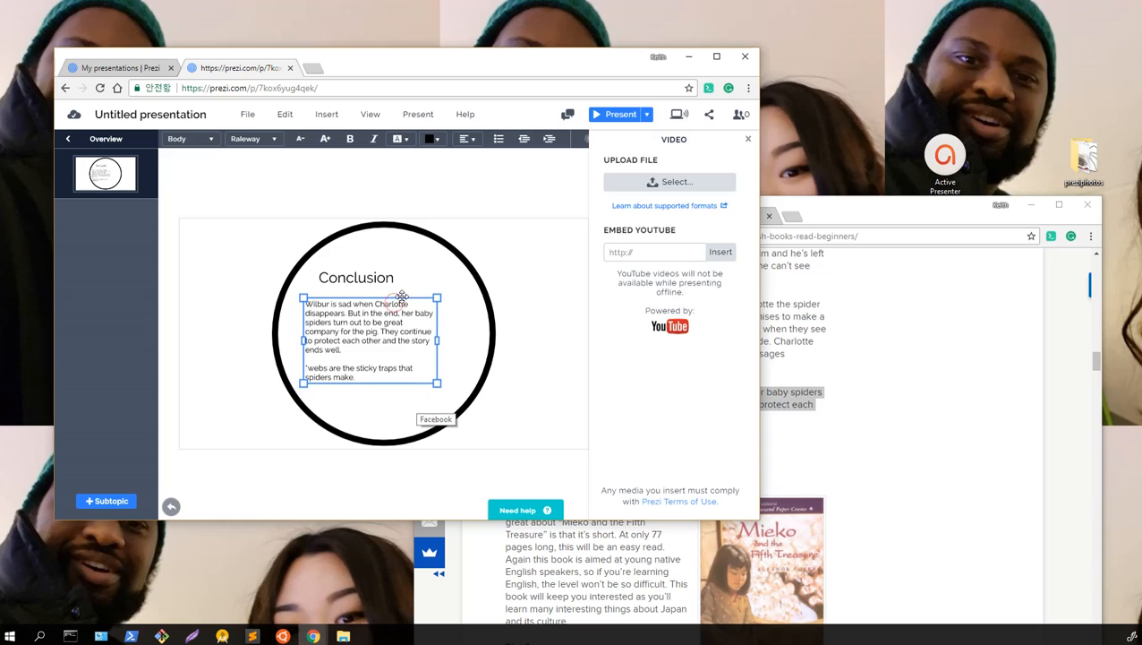
# - Set the color of all the Conclusion topic's body text to white
pyautogui.doubleClick(358, 362)
pyautogui.click(356, 367)
pyautogui.click(435, 140)
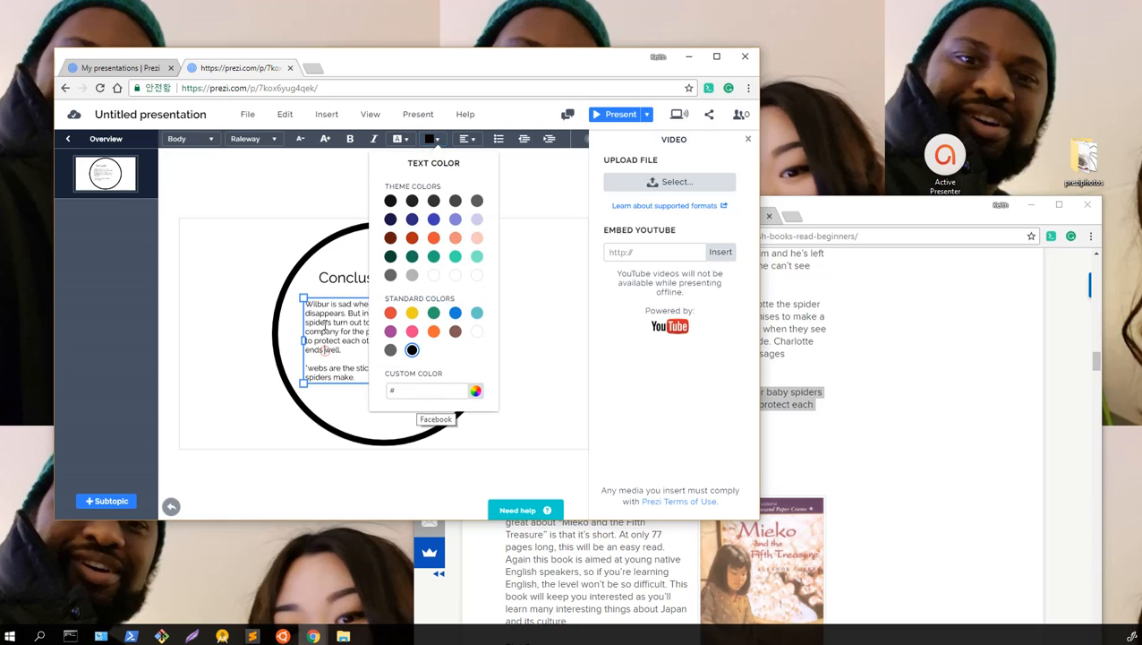
pyautogui.click(325, 348)
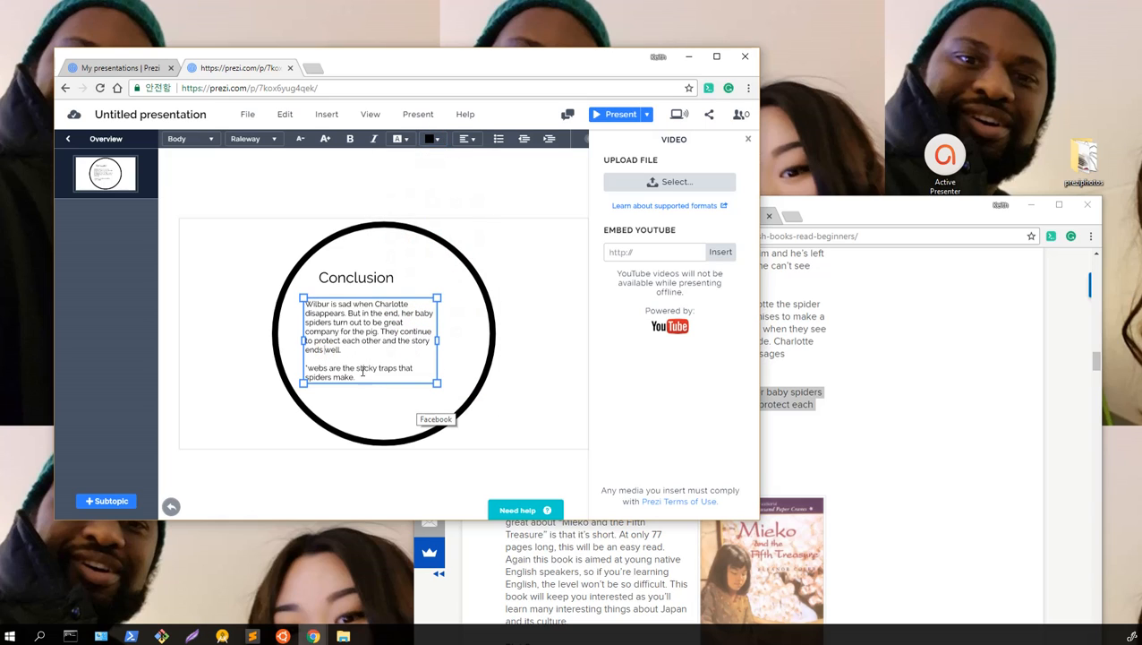
pyautogui.moveTo(325, 330); pyautogui.dragTo(300, 303)
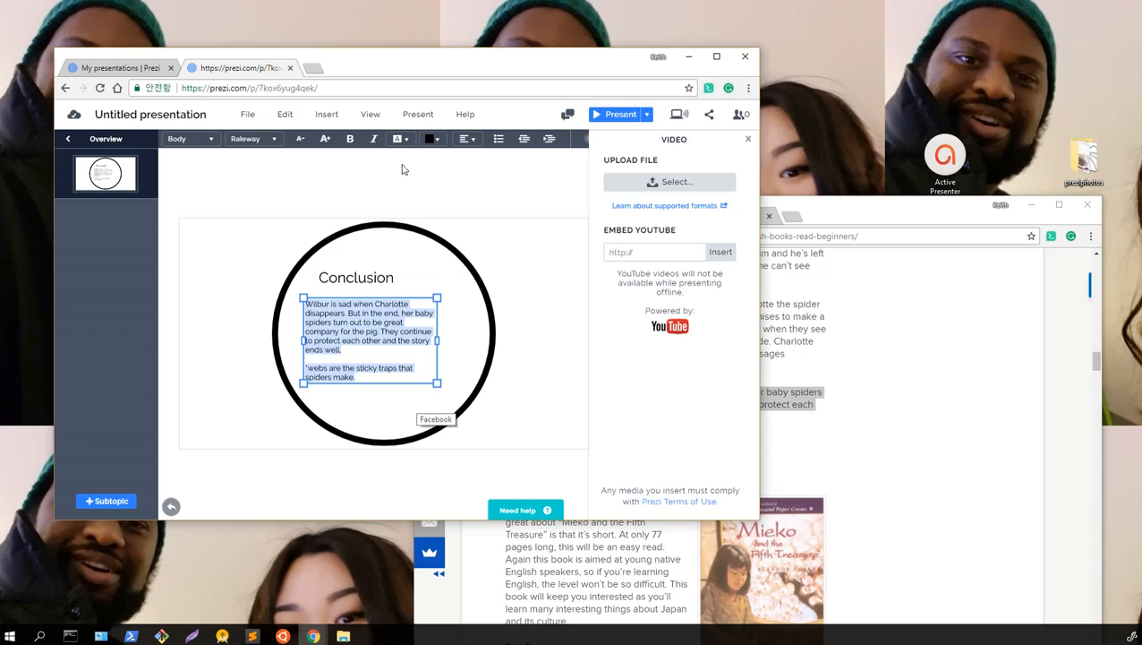
pyautogui.click(438, 141)
pyautogui.click(438, 141)
pyautogui.click(438, 141)
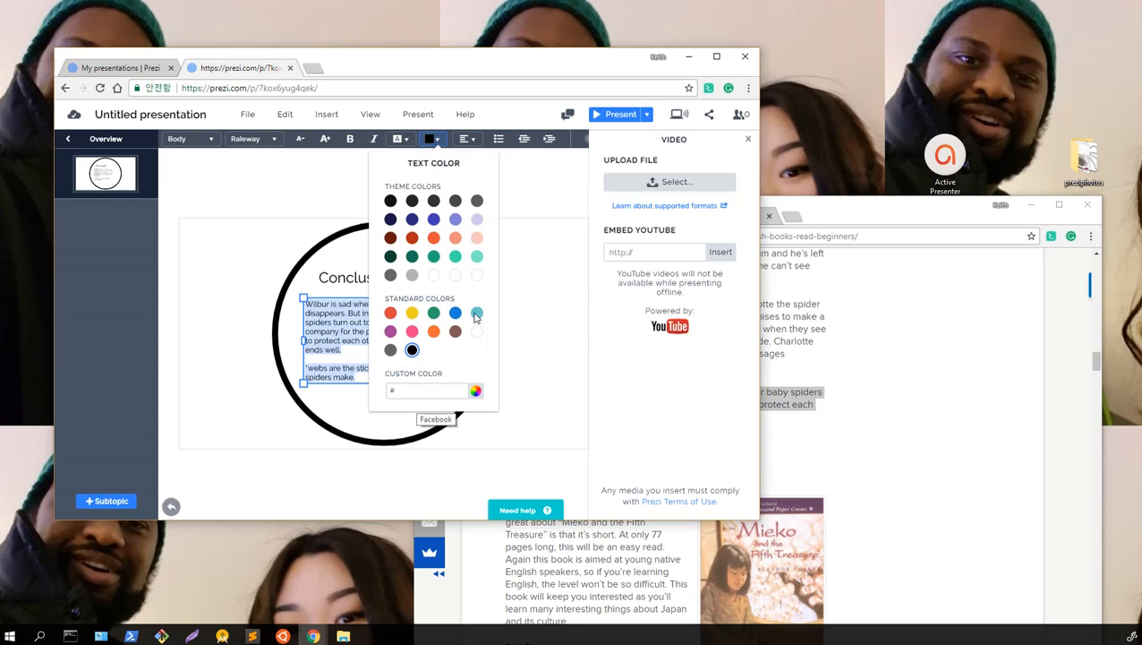
pyautogui.click(432, 272)
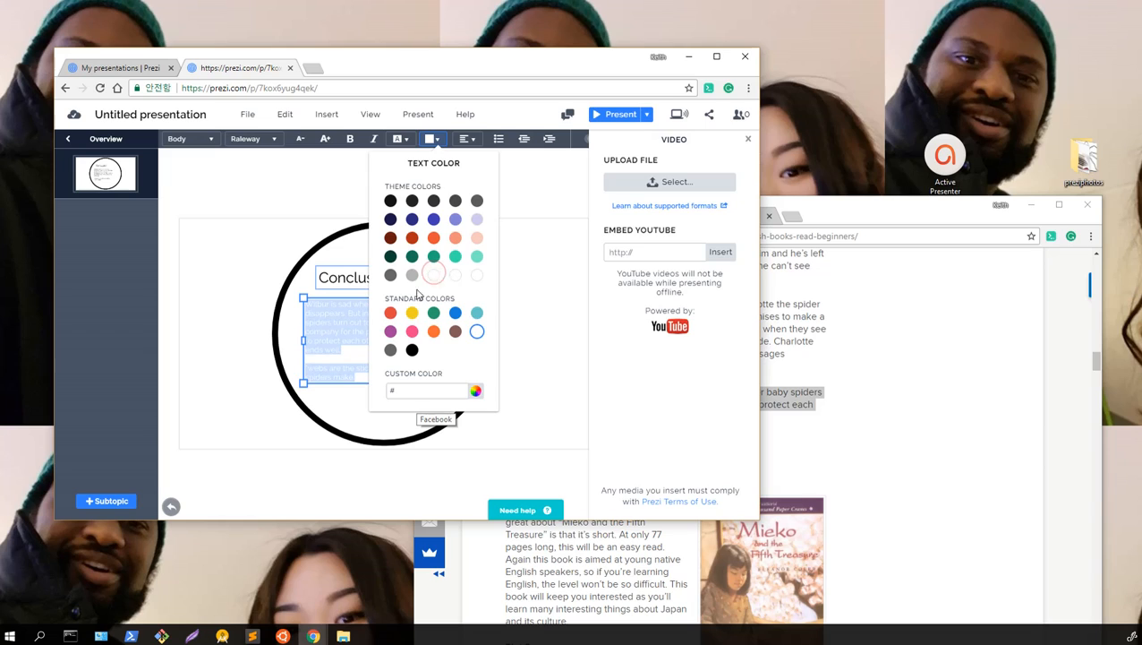
pyautogui.click(345, 328)
pyautogui.click(333, 393)
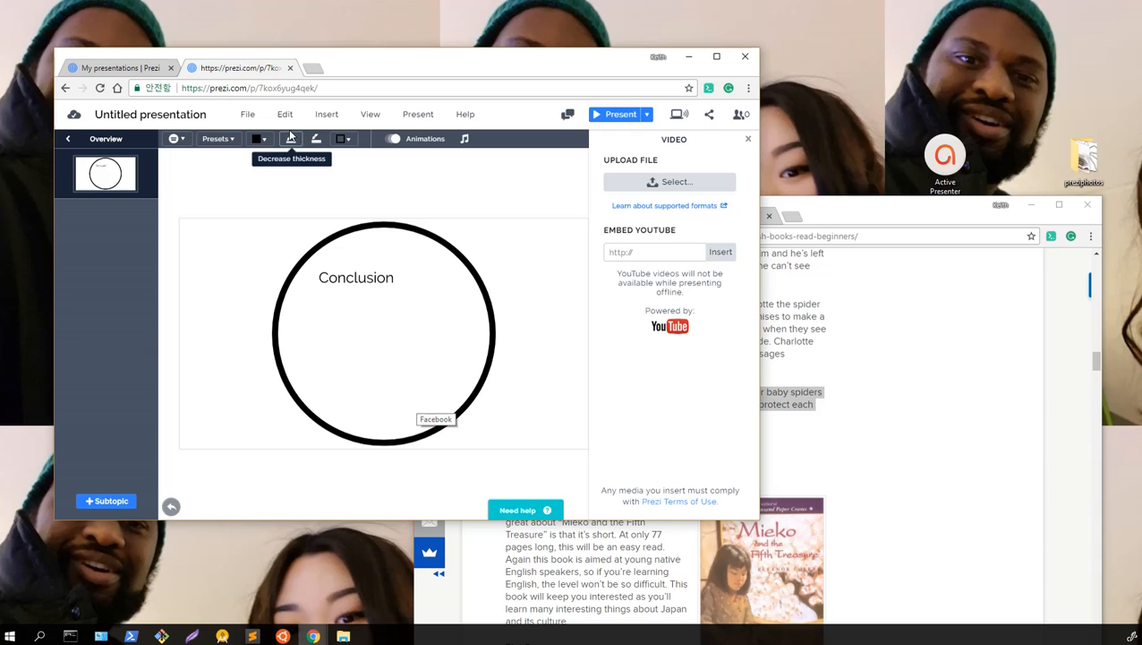
# - Insert a black square over the Conclusion topic's body text and shrink it
pyautogui.click(327, 114)
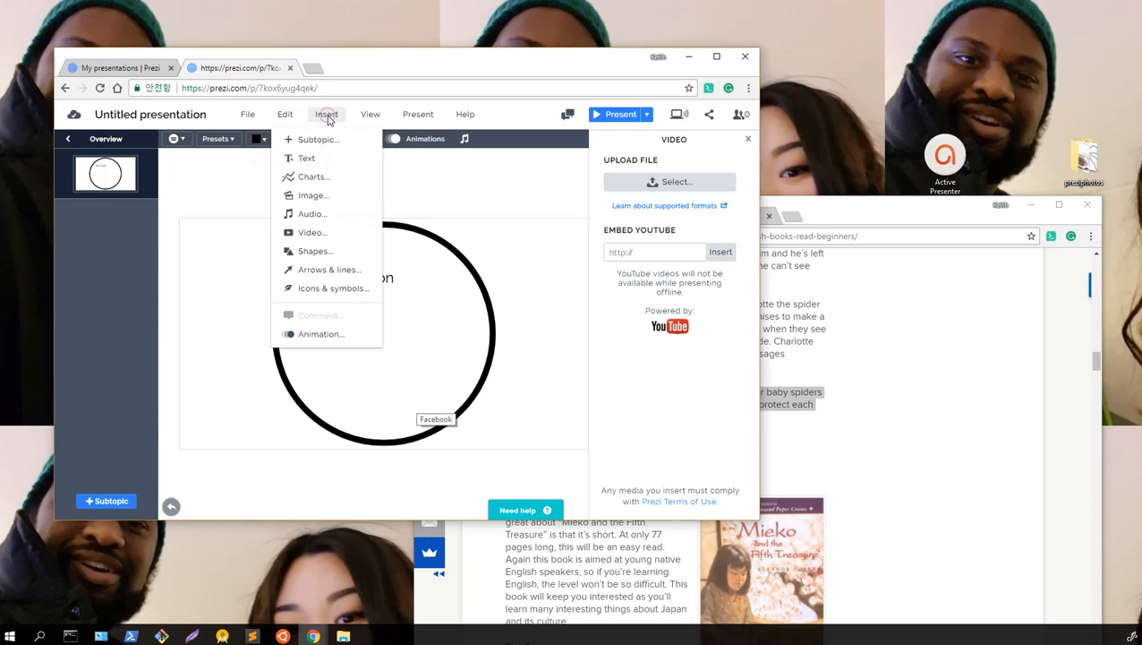
pyautogui.click(313, 250)
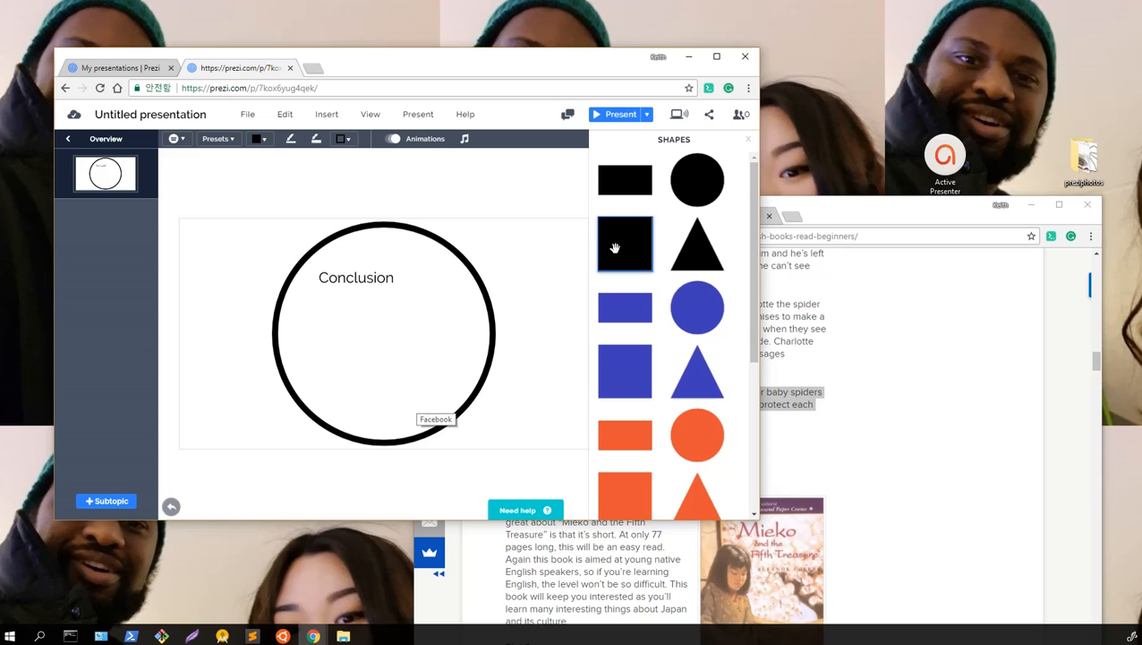
pyautogui.click(615, 248)
pyautogui.moveTo(441, 311); pyautogui.dragTo(398, 346)
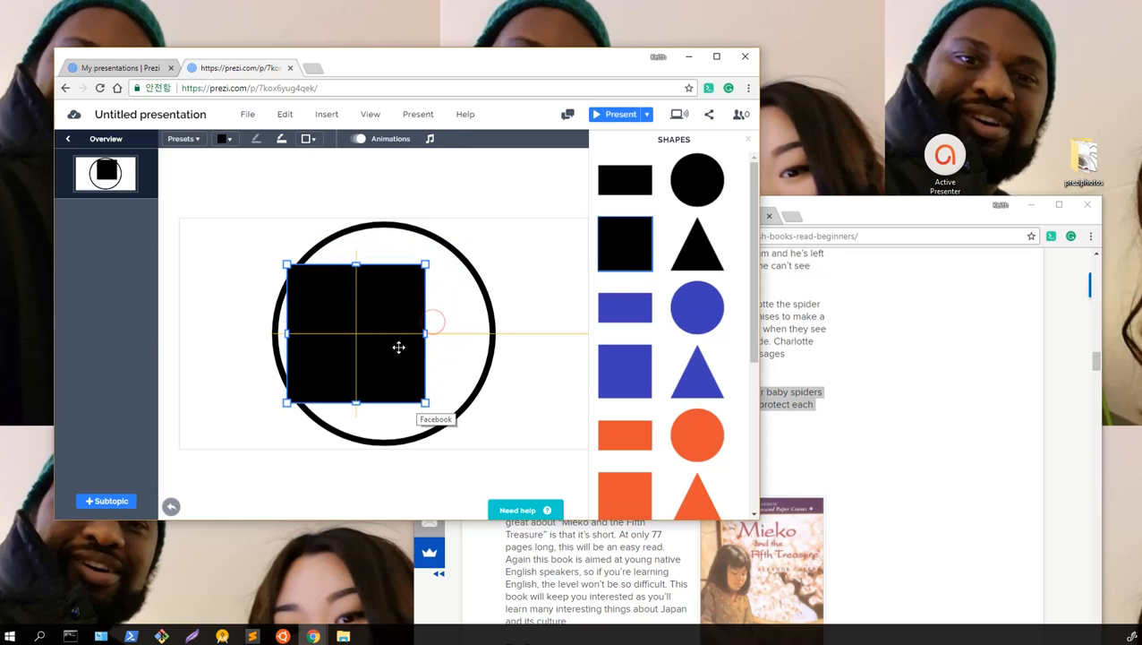
pyautogui.moveTo(428, 265); pyautogui.dragTo(409, 291)
# - Set the color of the Conclusion heading to white
pyautogui.click(387, 284)
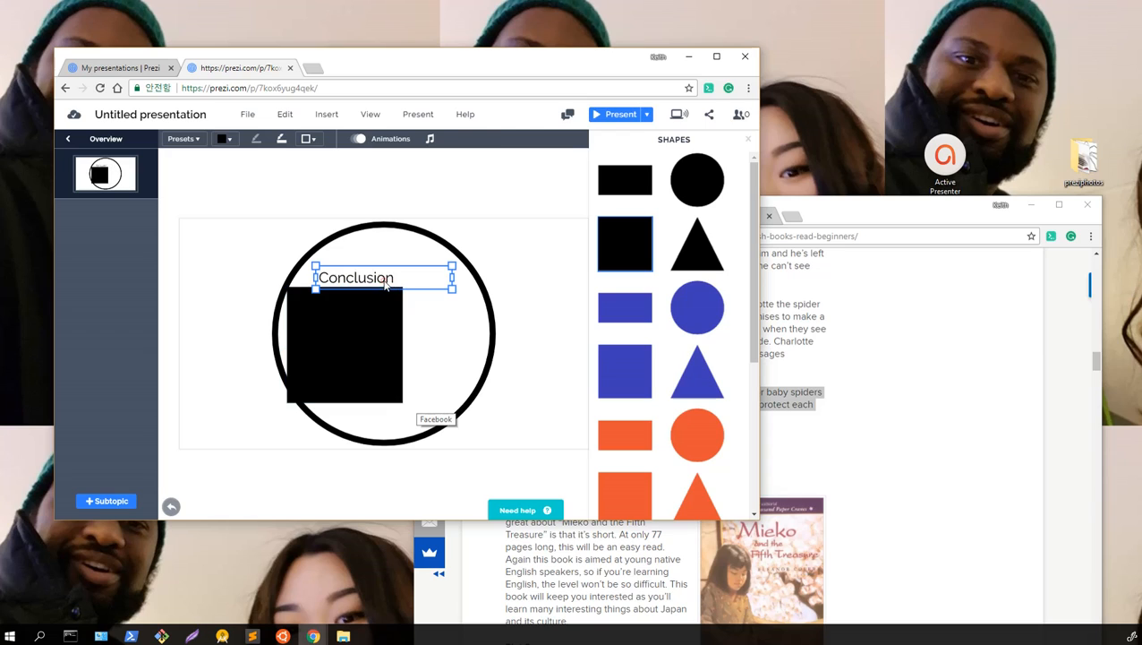
pyautogui.doubleClick(385, 279)
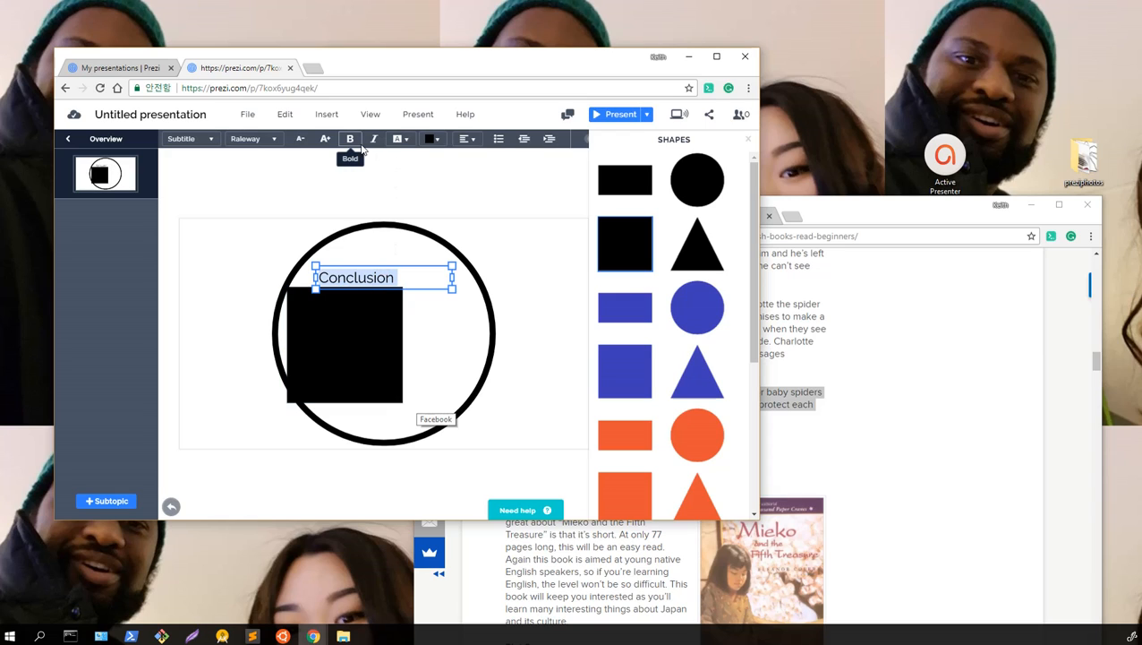
pyautogui.click(434, 141)
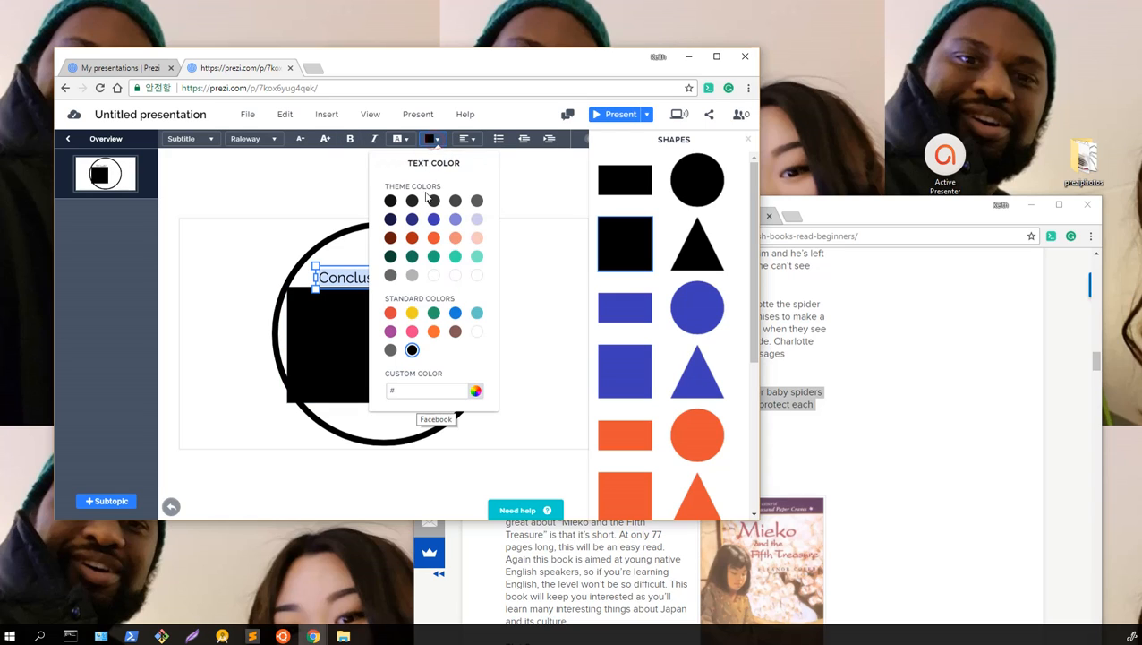
pyautogui.click(454, 275)
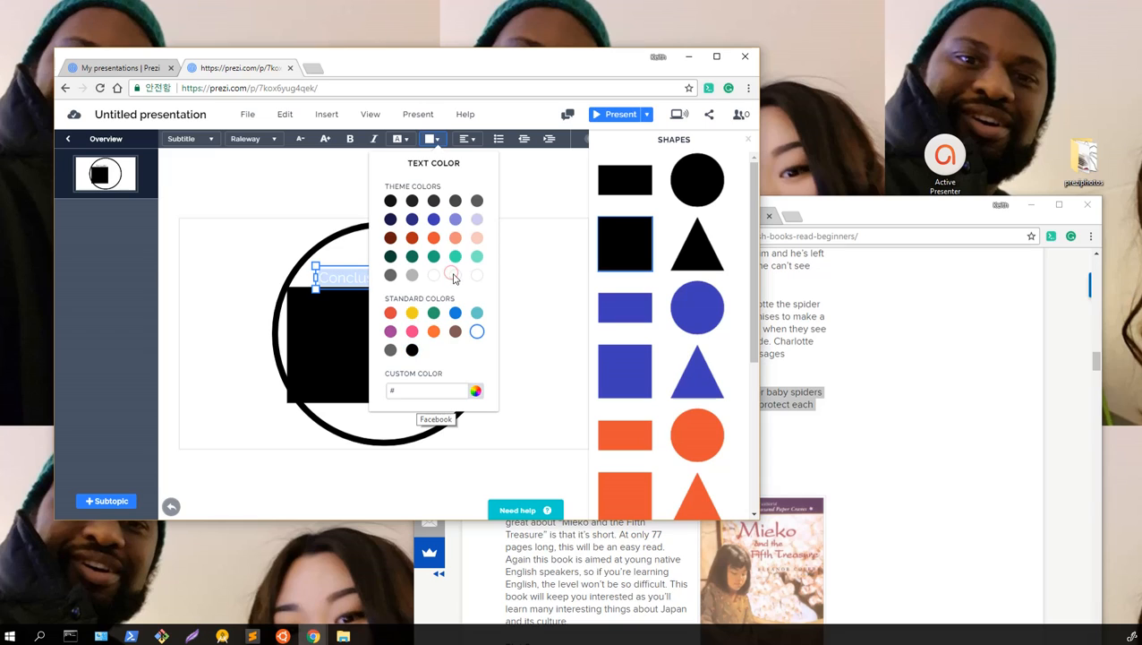
# - Try enlarging the black square to cover the heading and body text, and delete it
pyautogui.click(356, 324)
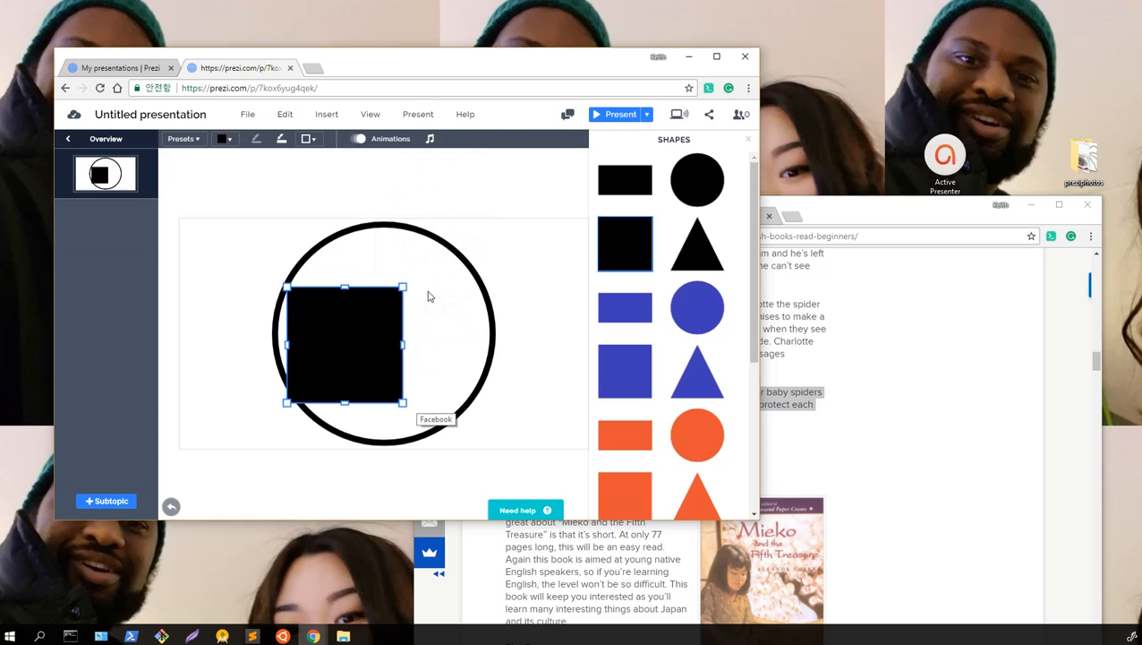
pyautogui.moveTo(404, 284); pyautogui.dragTo(434, 257)
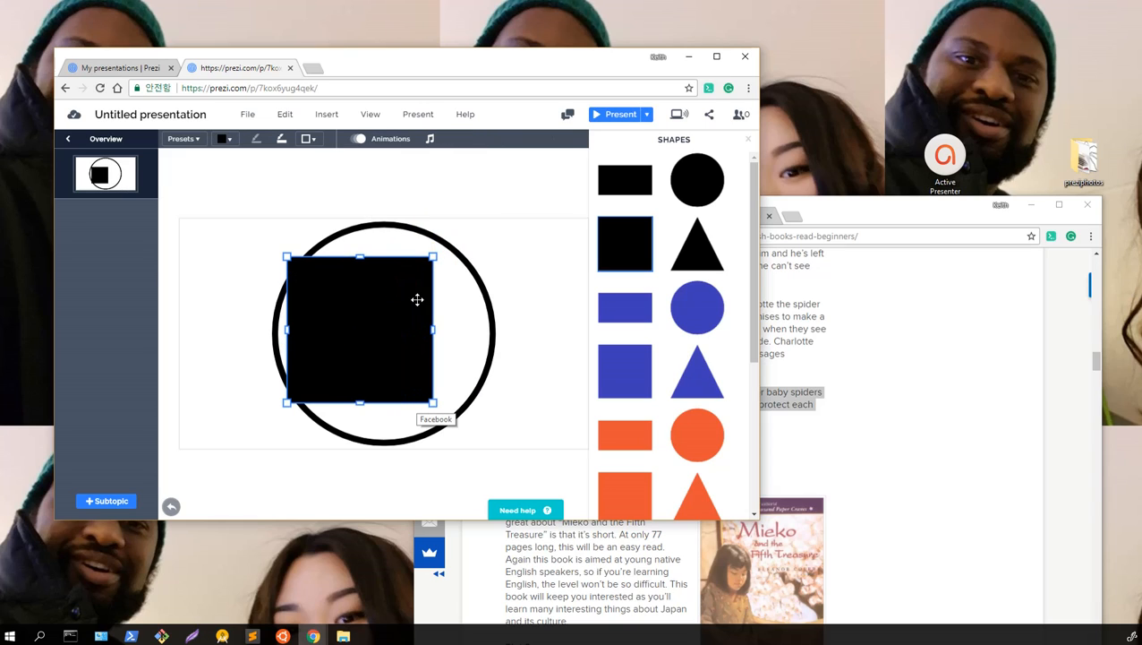
pyautogui.click(414, 305)
pyautogui.press('Delete')
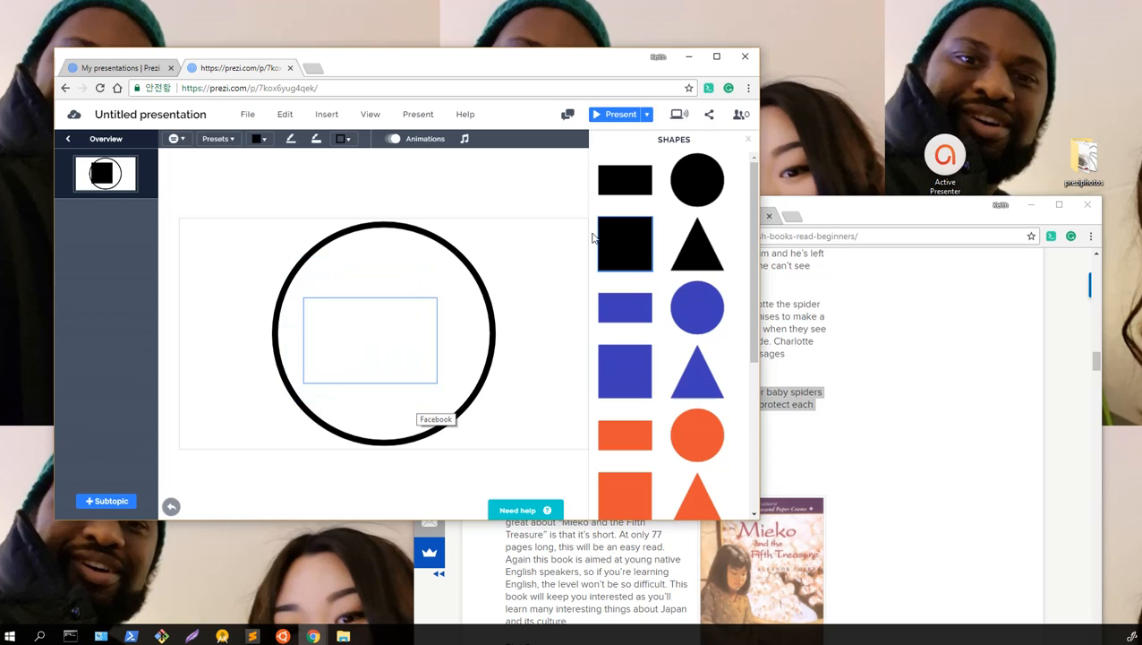
# - Insert a black circle shape, enlarge it and place it over the heading and body text inside the topic's ring
pyautogui.click(693, 187)
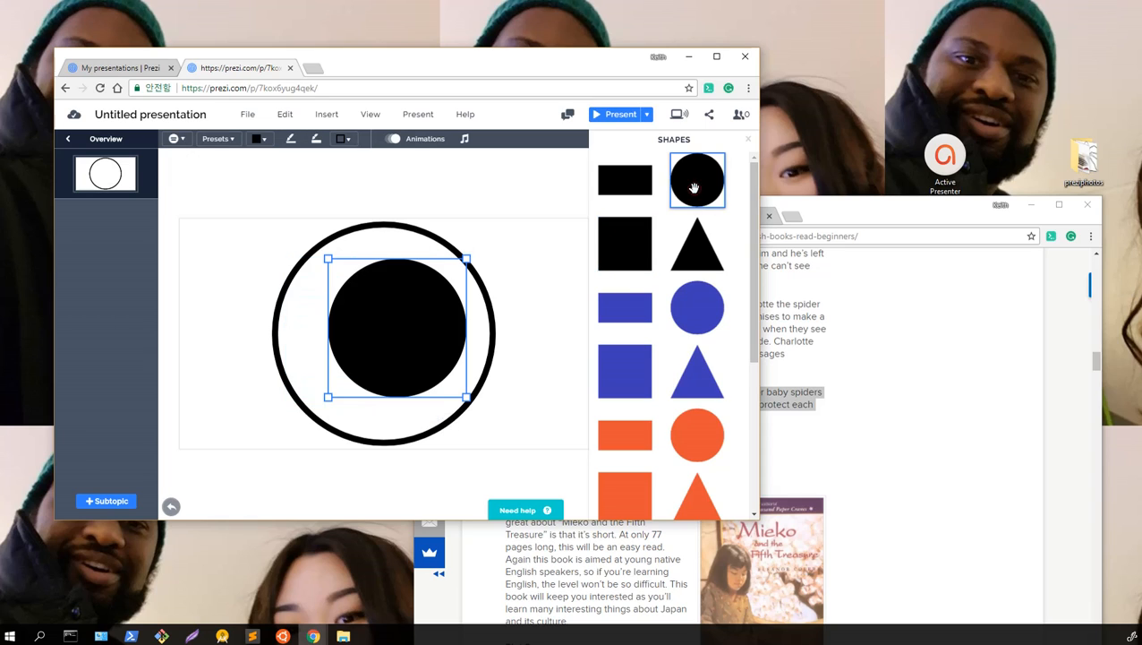
pyautogui.moveTo(459, 334); pyautogui.dragTo(465, 435)
pyautogui.moveTo(415, 385); pyautogui.dragTo(390, 359)
# - Send the black circle behind the text and nudge the Conclusion heading slightly
pyautogui.rightClick(401, 349)
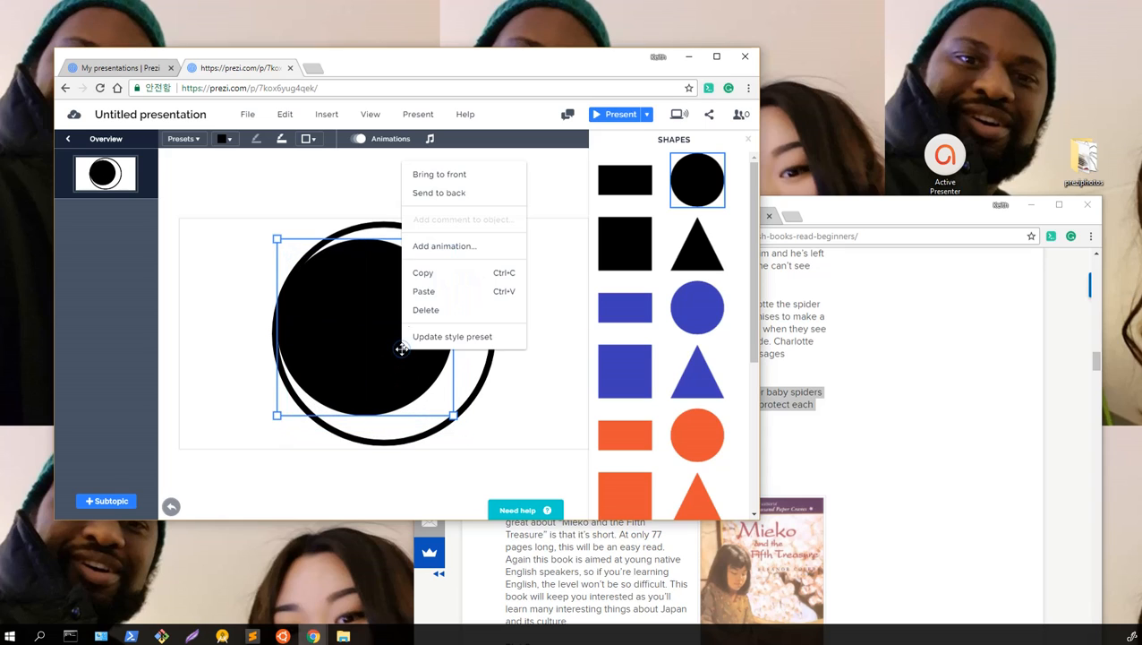
pyautogui.click(437, 194)
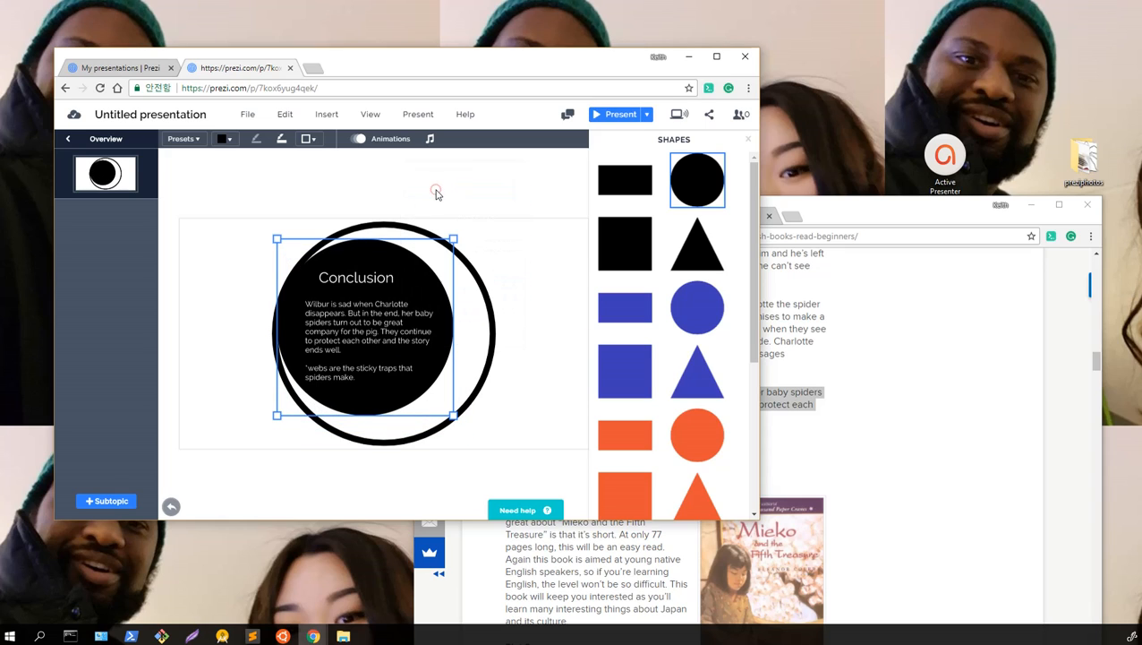
pyautogui.click(511, 362)
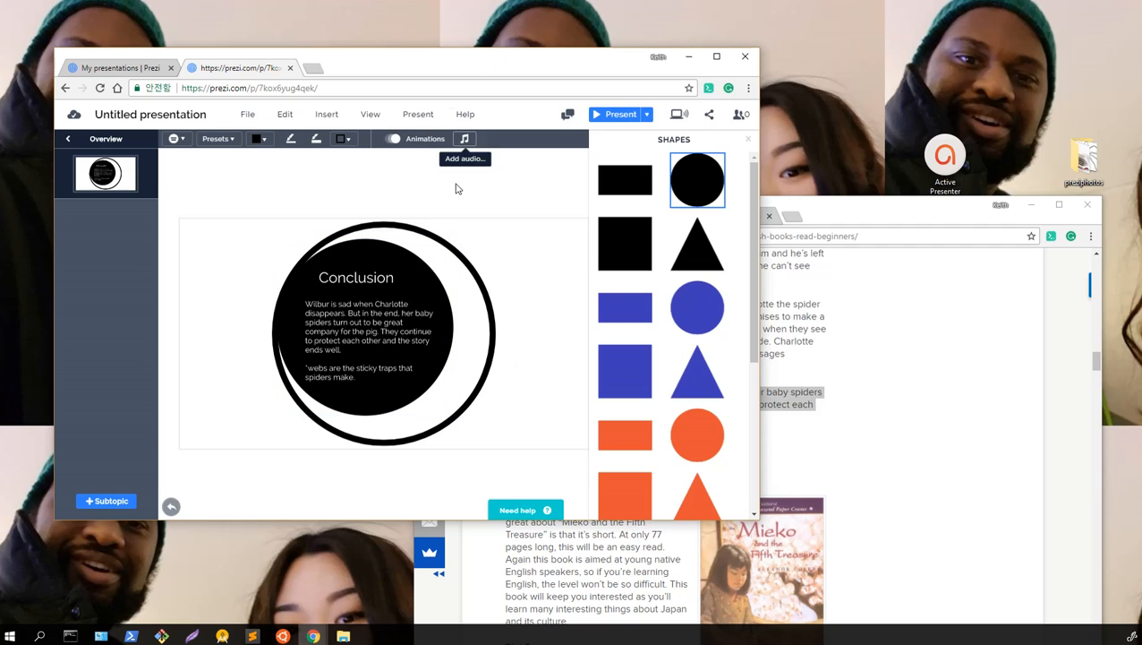
pyautogui.moveTo(407, 275); pyautogui.dragTo(415, 275)
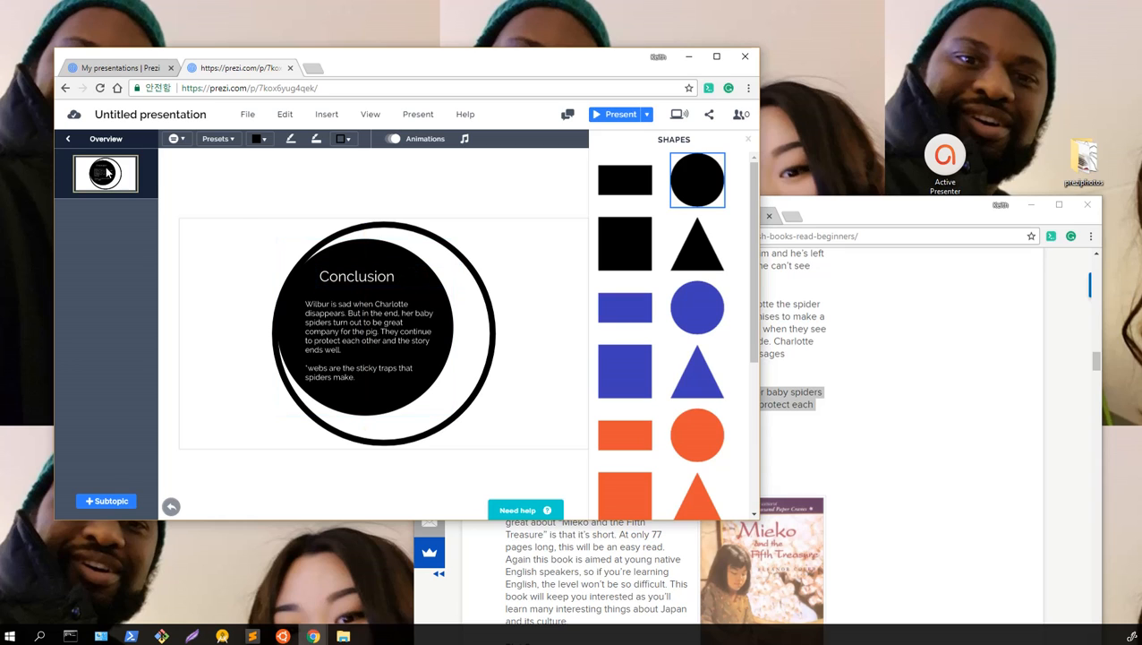
# - On the presentation overview, nudge the spider web picture slightly and insert a black arrow across it
pyautogui.click(69, 146)
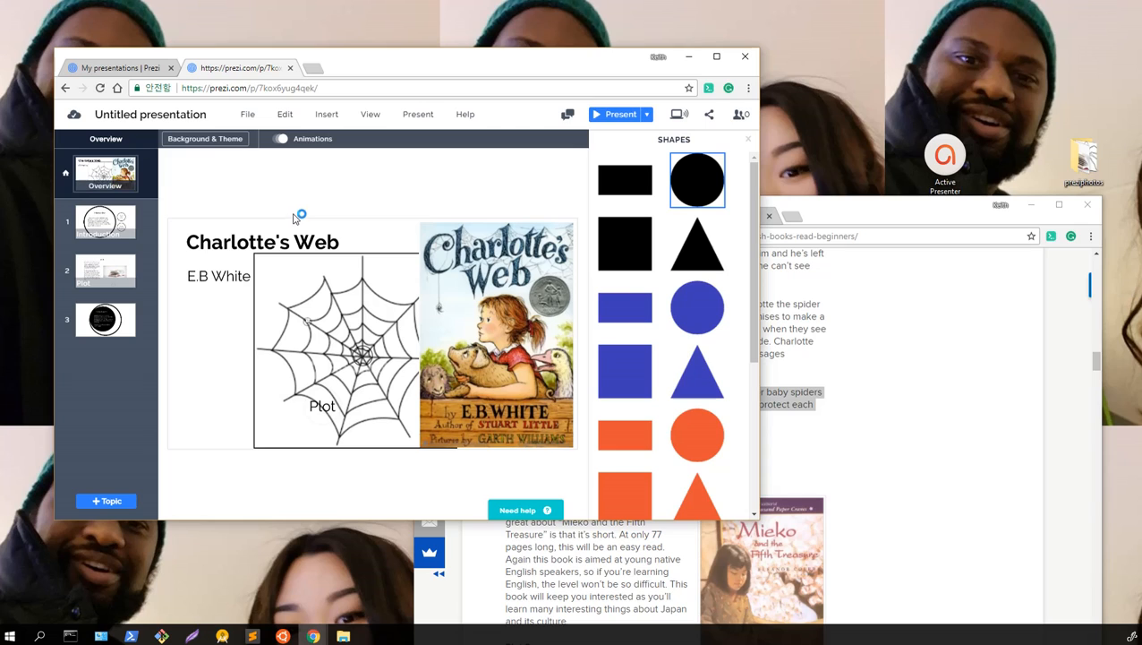
pyautogui.click(279, 117)
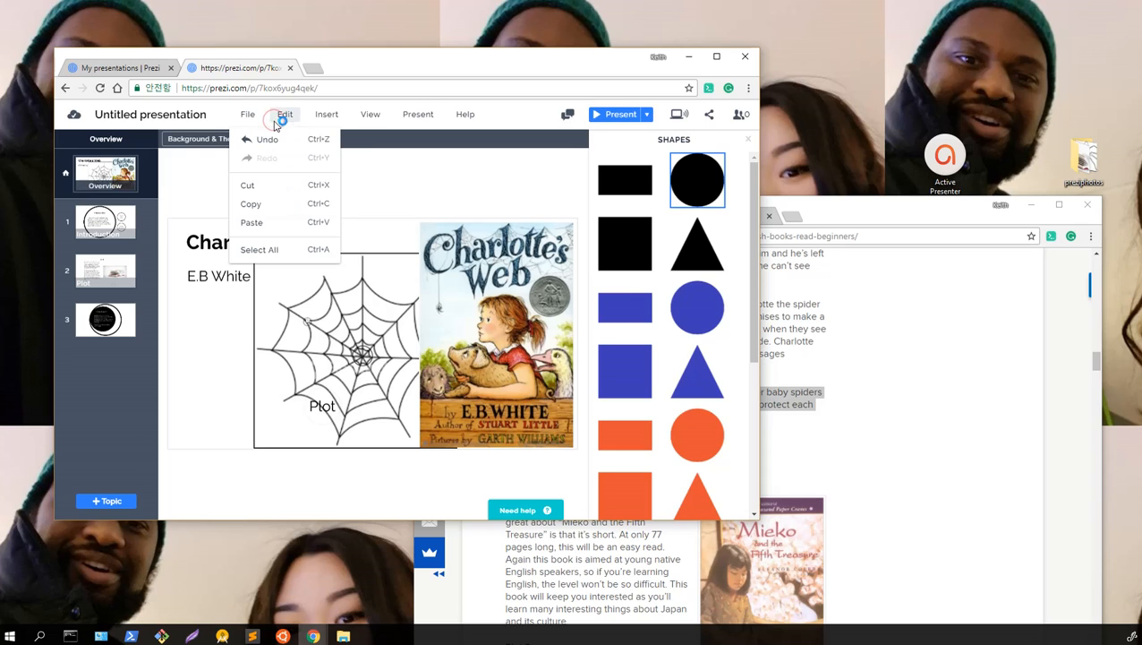
pyautogui.click(321, 115)
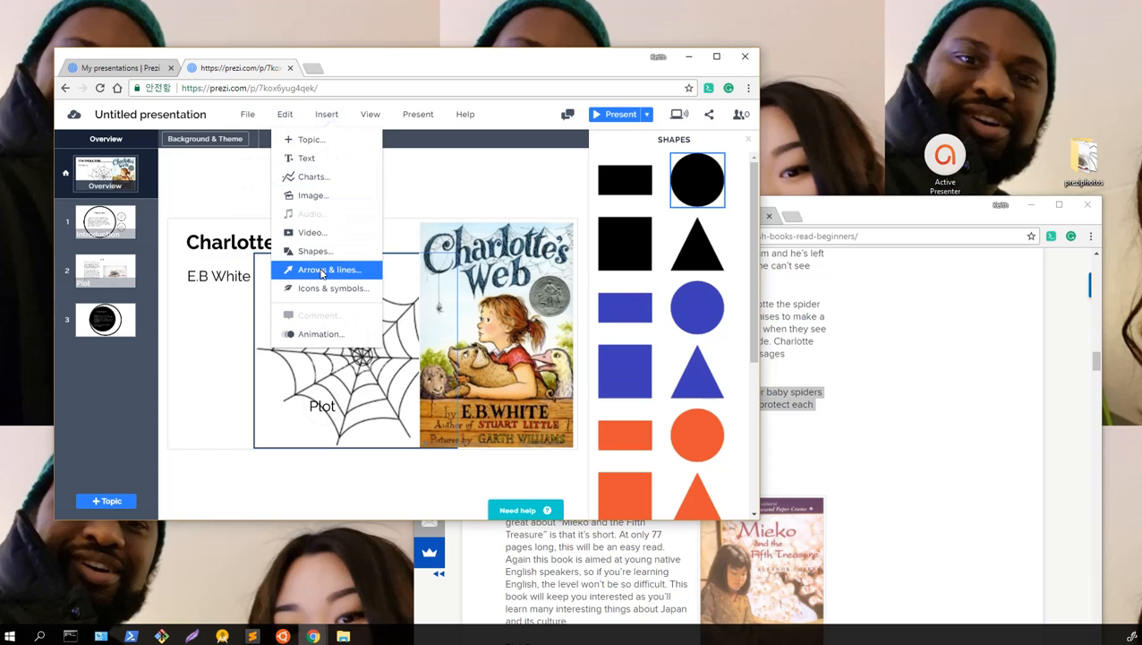
pyautogui.click(323, 271)
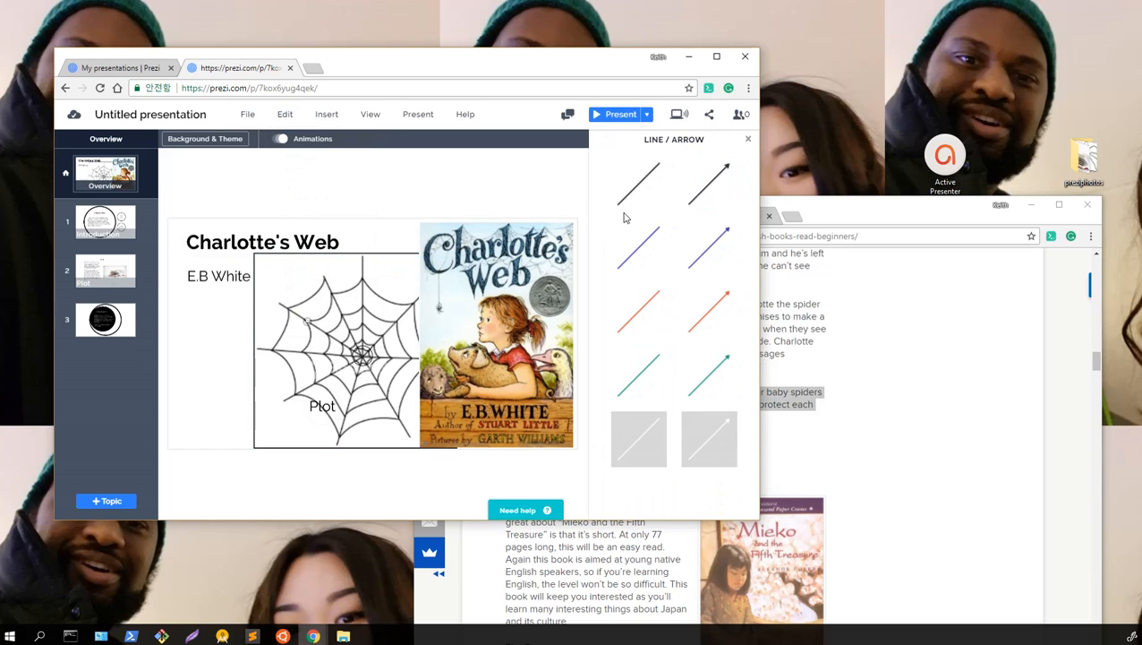
pyautogui.click(709, 181)
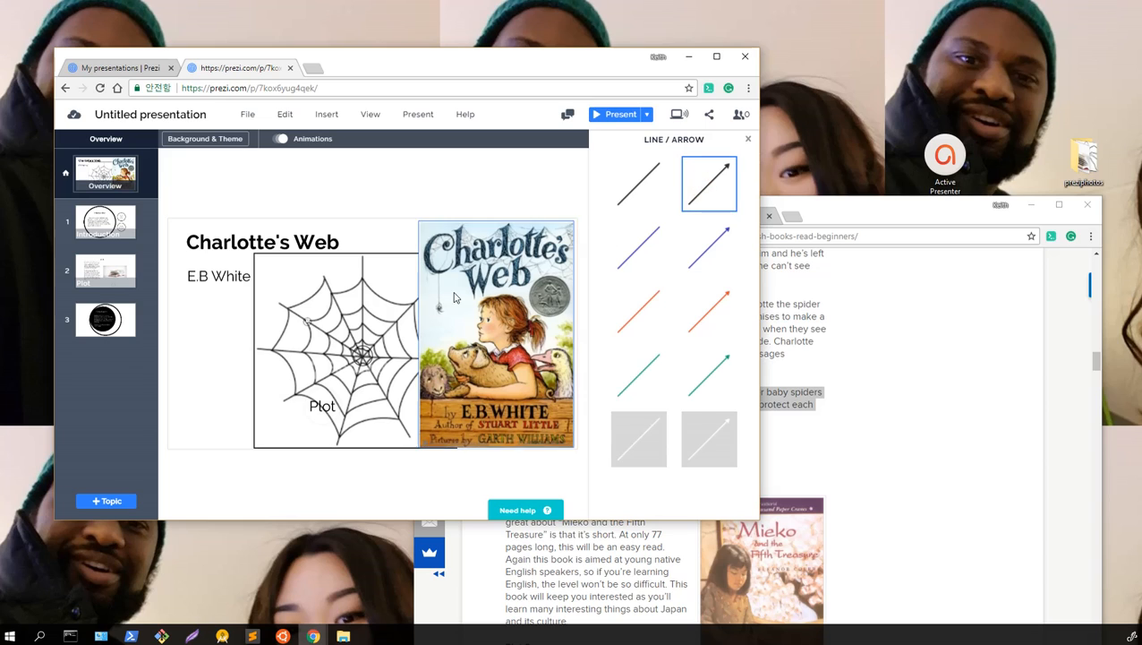
pyautogui.moveTo(360, 368)
pyautogui.mouseDown()
pyautogui.moveTo(339, 380)
pyautogui.moveTo(353, 367)
pyautogui.mouseUp()
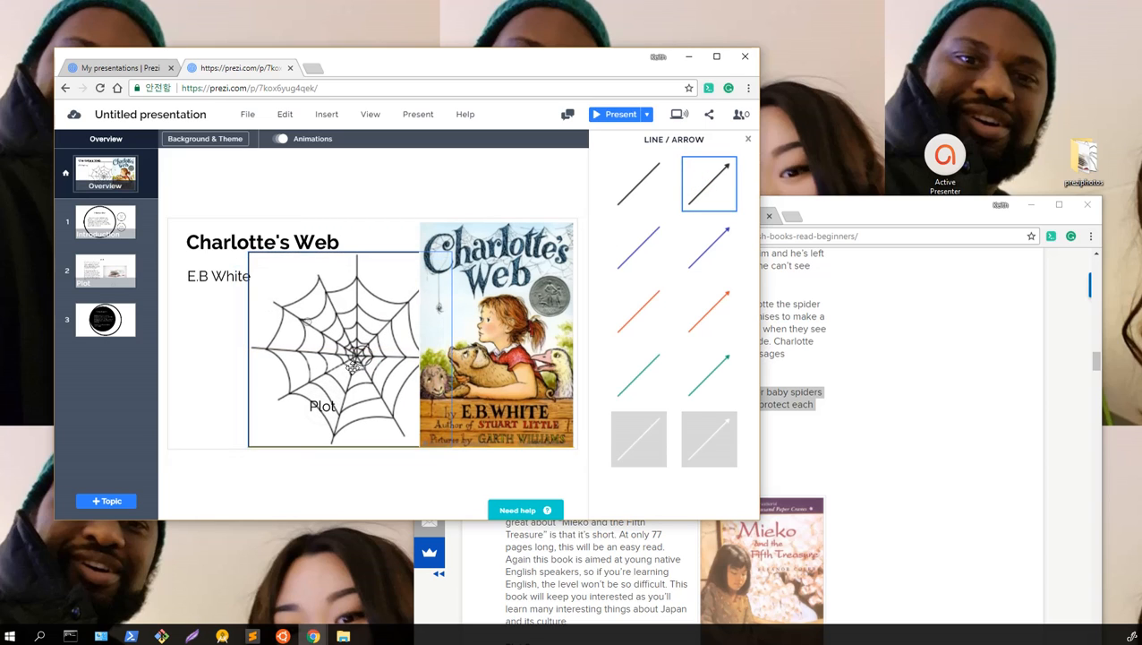
pyautogui.moveTo(303, 319); pyautogui.dragTo(442, 318)
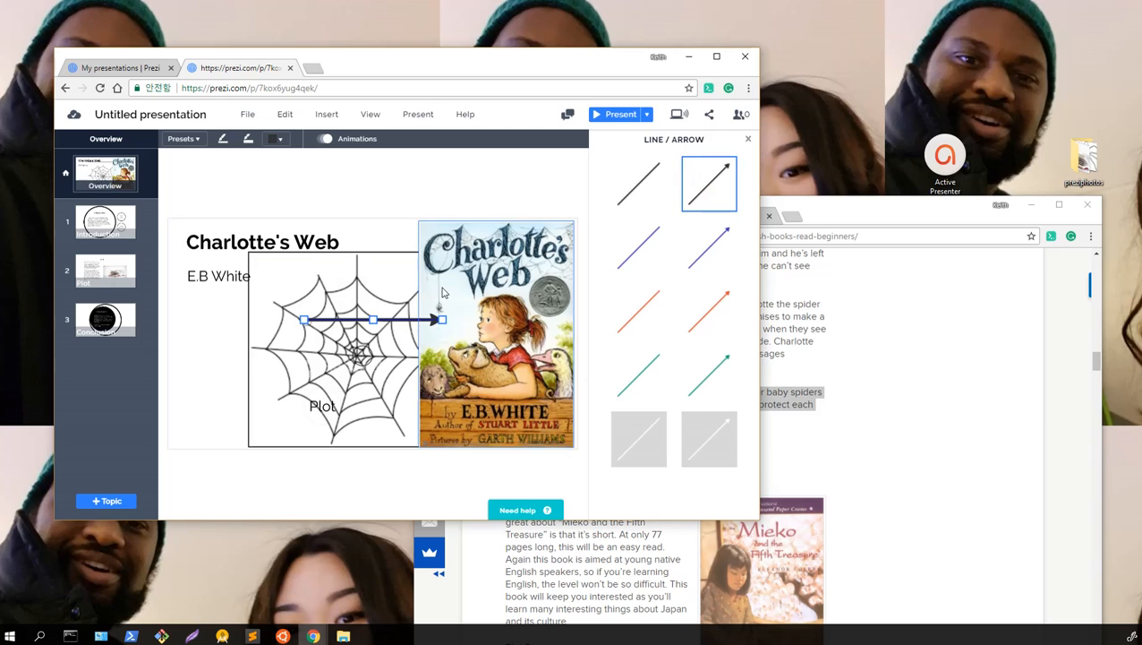
# - Reshape the black arrow into a short straight one pointing from the web's centre to the Plot label
pyautogui.moveTo(372, 319); pyautogui.dragTo(373, 285)
pyautogui.moveTo(304, 318); pyautogui.dragTo(368, 338)
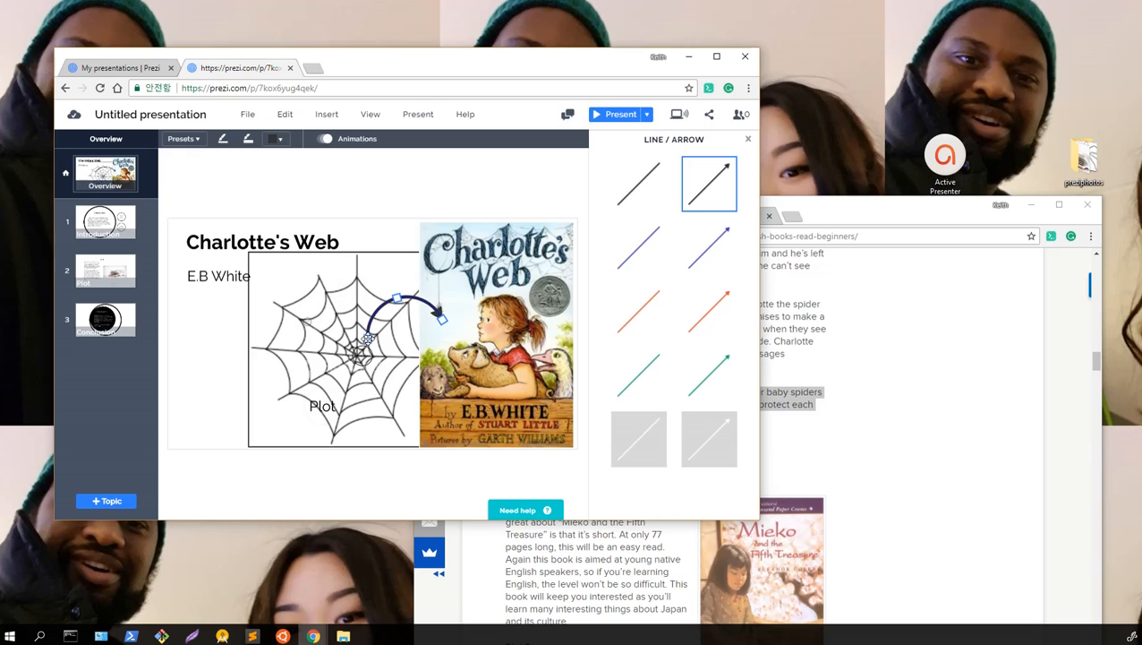
pyautogui.moveTo(440, 311); pyautogui.dragTo(380, 397)
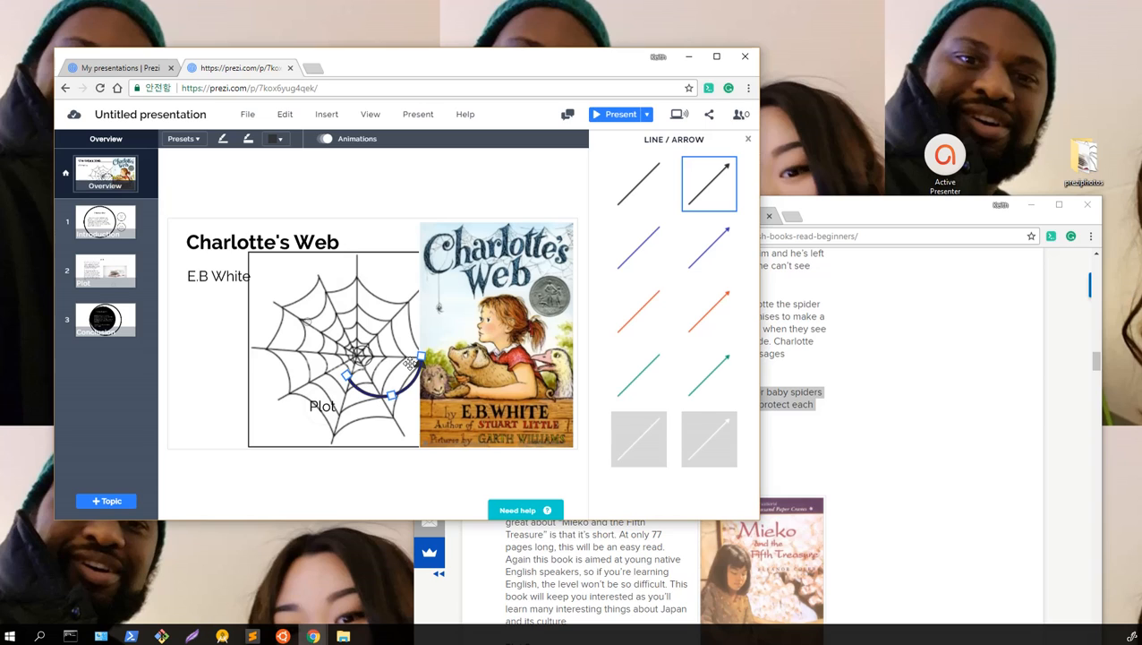
pyautogui.moveTo(412, 359); pyautogui.dragTo(345, 370)
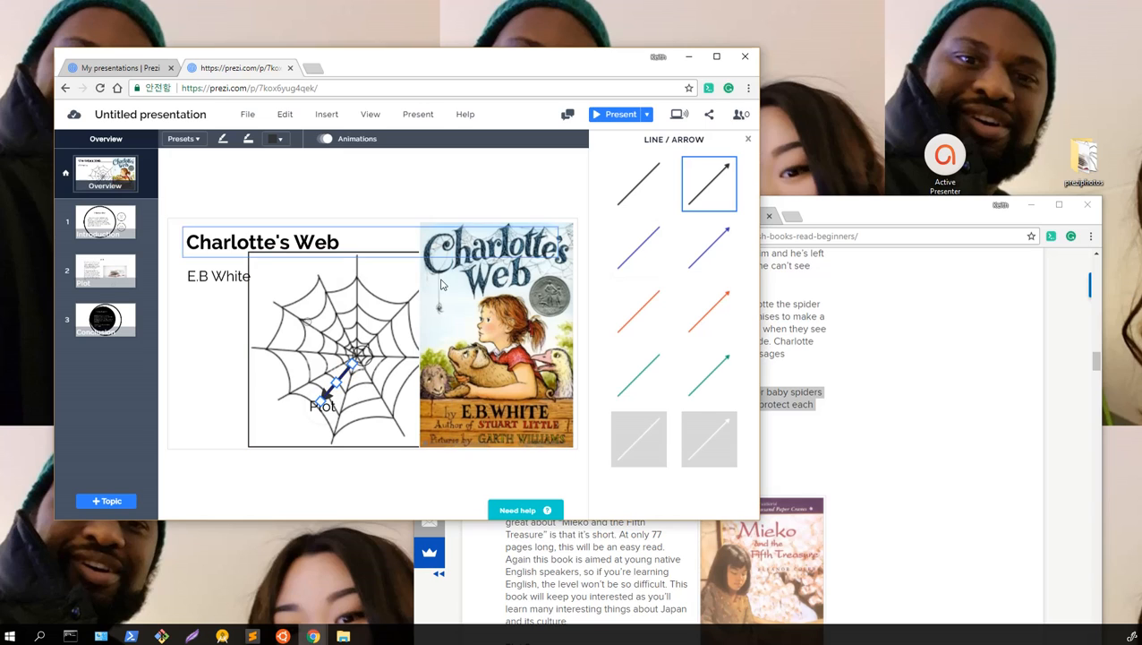
# - Try adding a second black arrow over the spider web, and undo both arrows
pyautogui.click(710, 195)
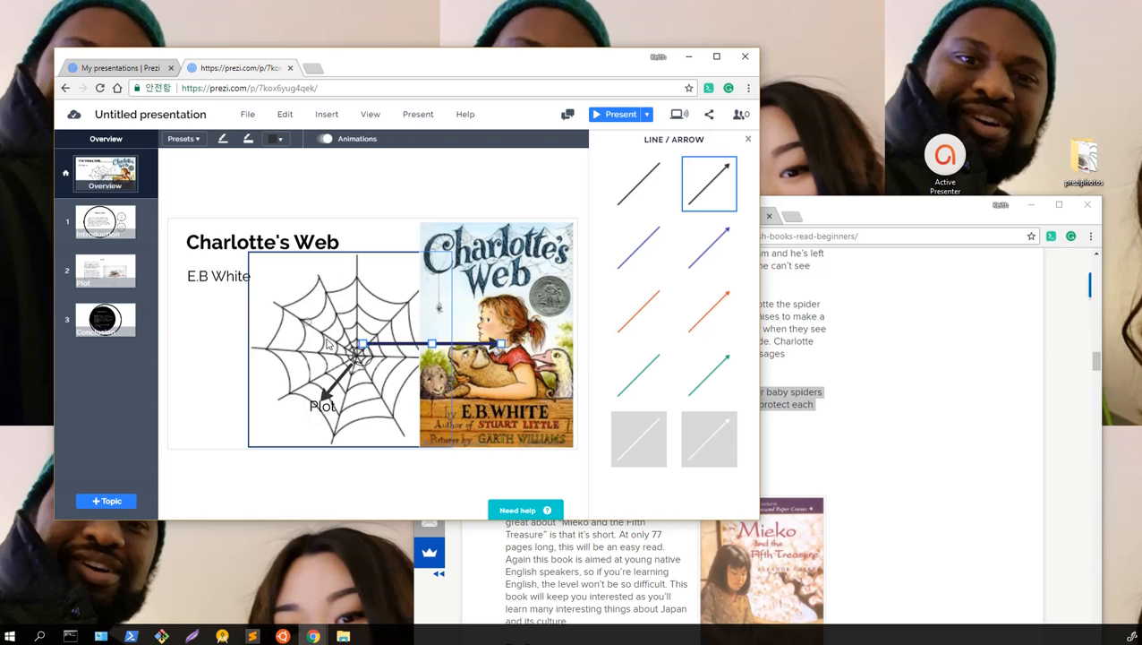
pyautogui.moveTo(329, 344)
pyautogui.mouseDown()
pyautogui.moveTo(307, 352)
pyautogui.moveTo(356, 350)
pyautogui.moveTo(351, 339)
pyautogui.mouseUp()
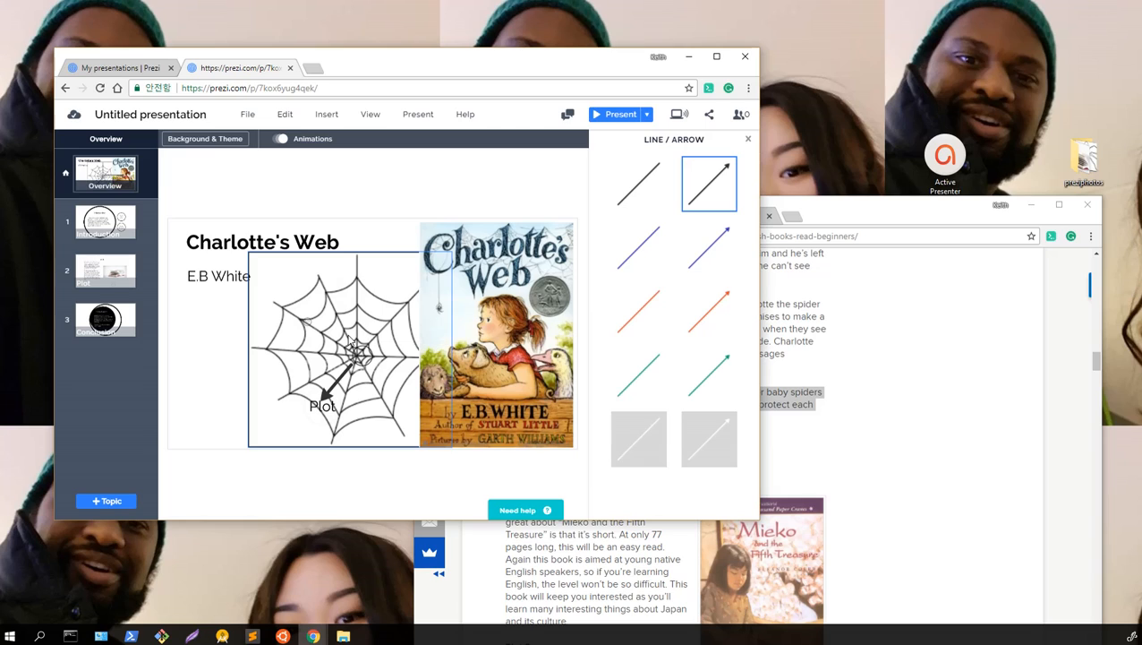
pyautogui.hotkey('ctrl', 'z')
pyautogui.hotkey('ctrl', 'z')
pyautogui.hotkey('ctrl', 'z')
pyautogui.hotkey('ctrl', 'z')
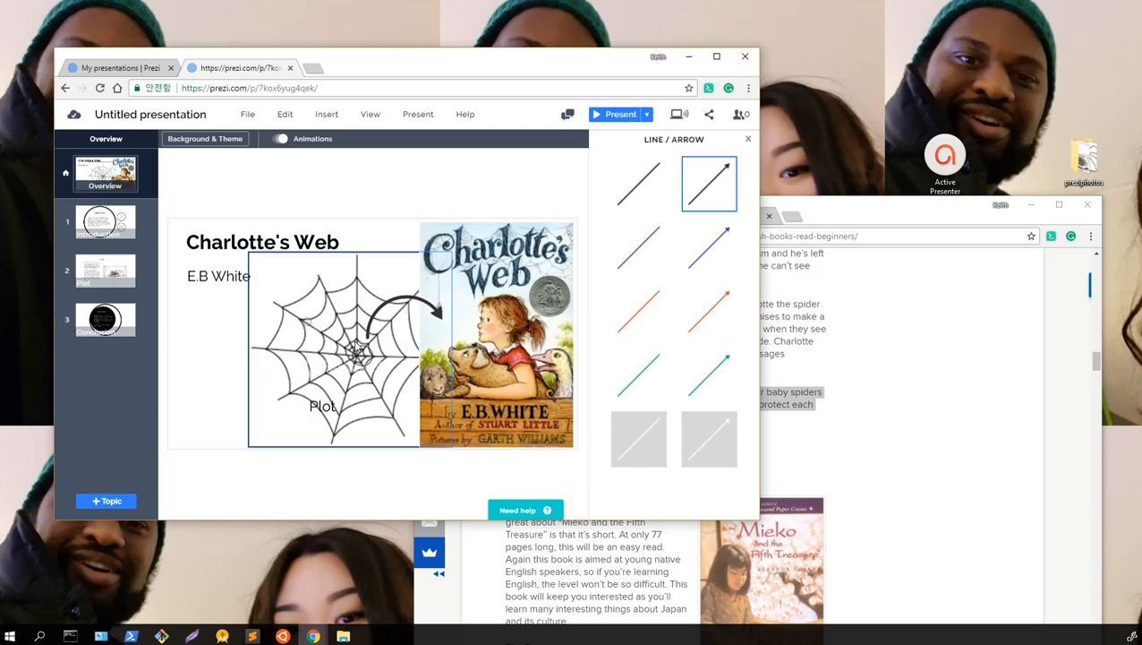
pyautogui.hotkey('ctrl', 'z')
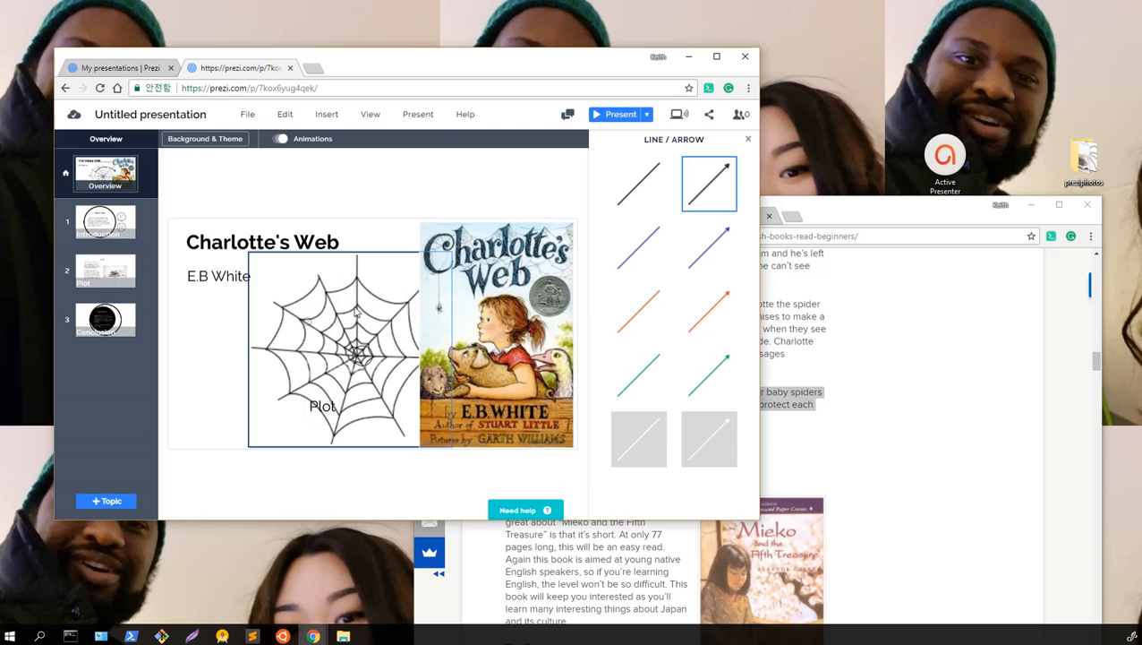
# - Insert the red desk lamp icon from the icons for light prezis onto the overview
pyautogui.click(326, 113)
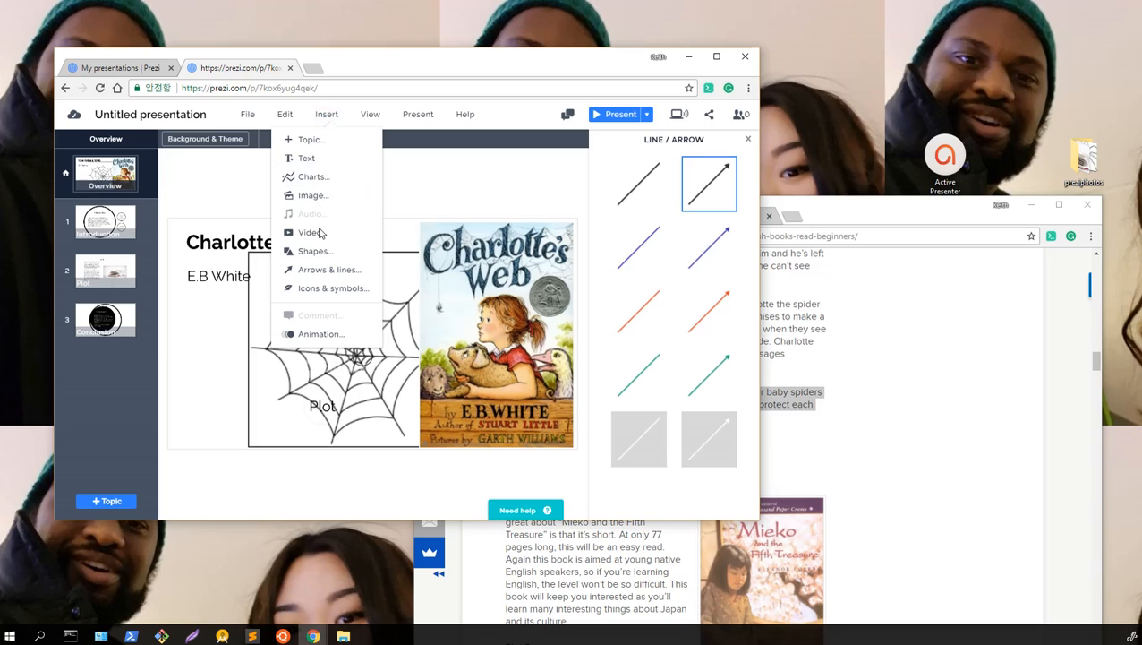
pyautogui.click(327, 288)
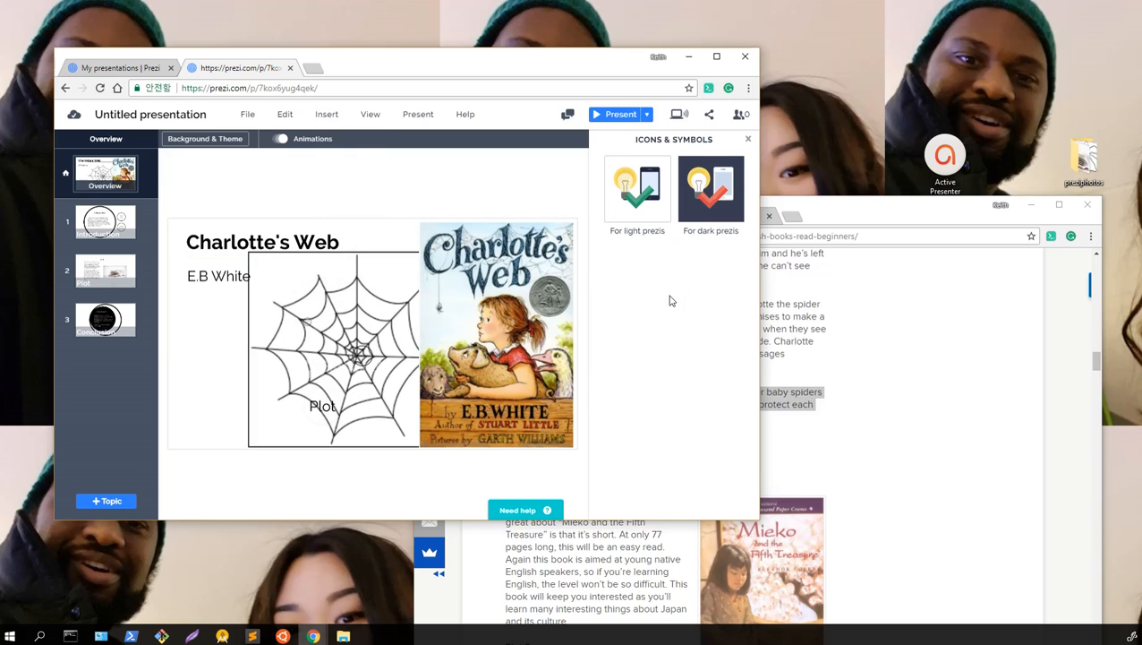
pyautogui.click(644, 202)
pyautogui.scroll(-15, 667, 320)
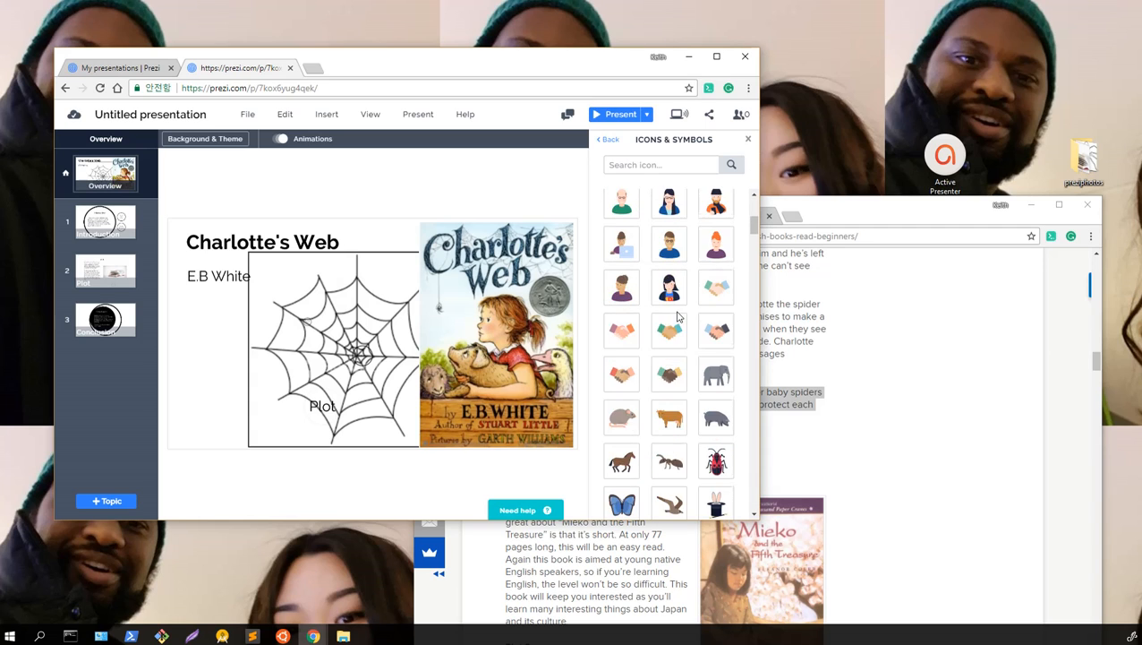
pyautogui.scroll(-8, 678, 299)
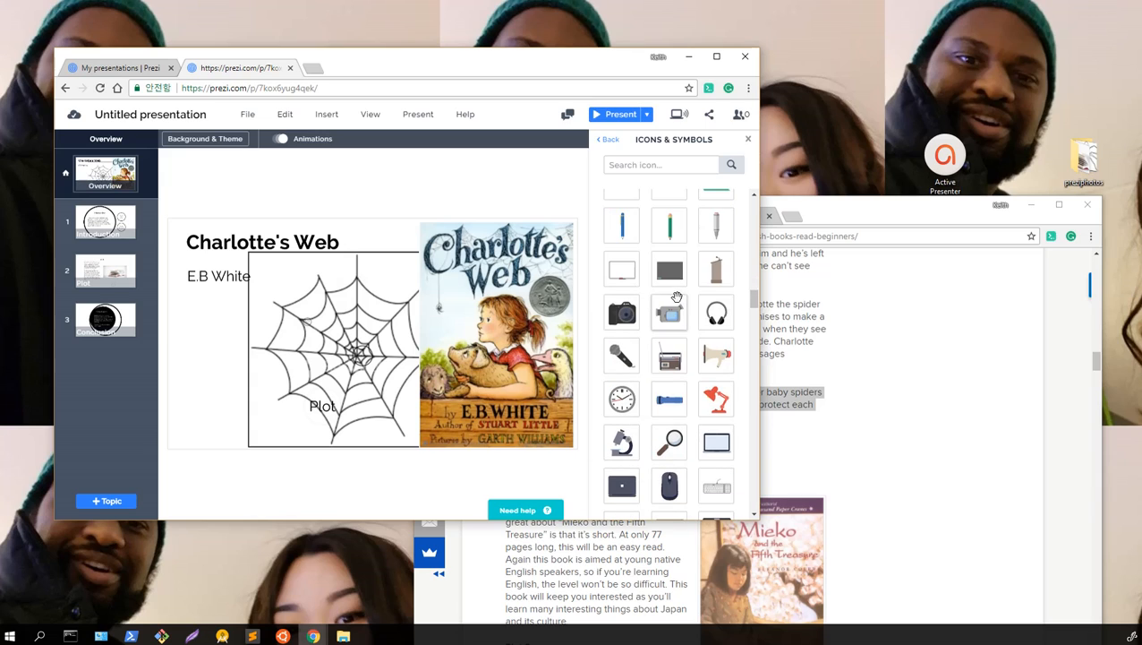
pyautogui.click(722, 405)
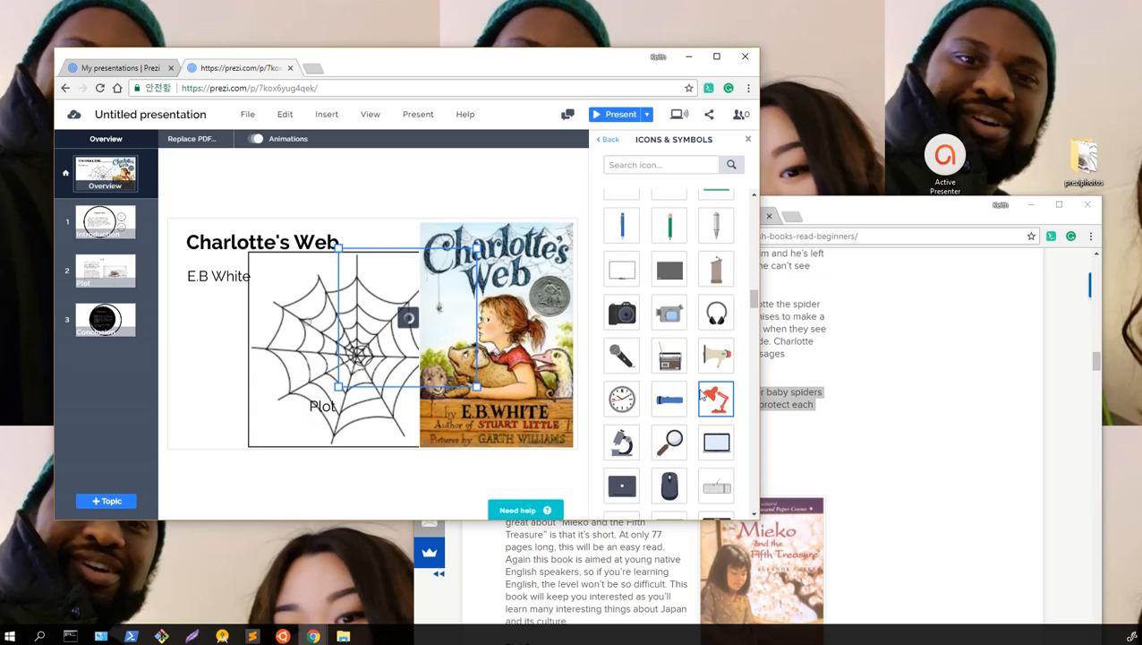
# - Insert the orange hand icon and place it below the author's name, beside the spider web
pyautogui.scroll(-10, 696, 380)
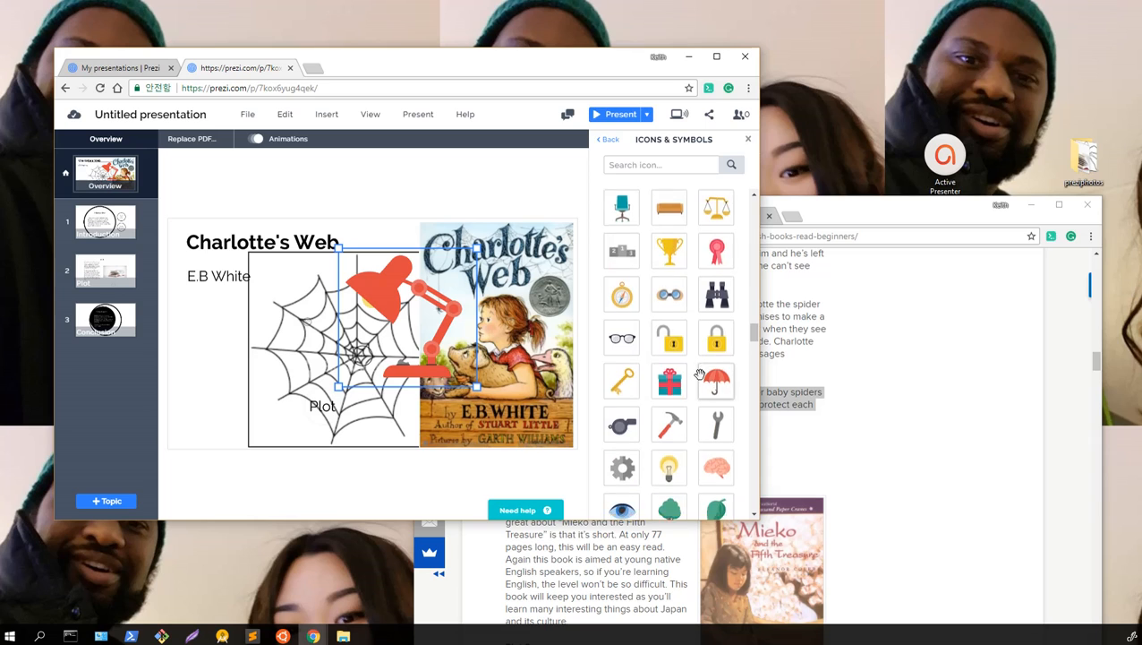
pyautogui.scroll(-5, 701, 371)
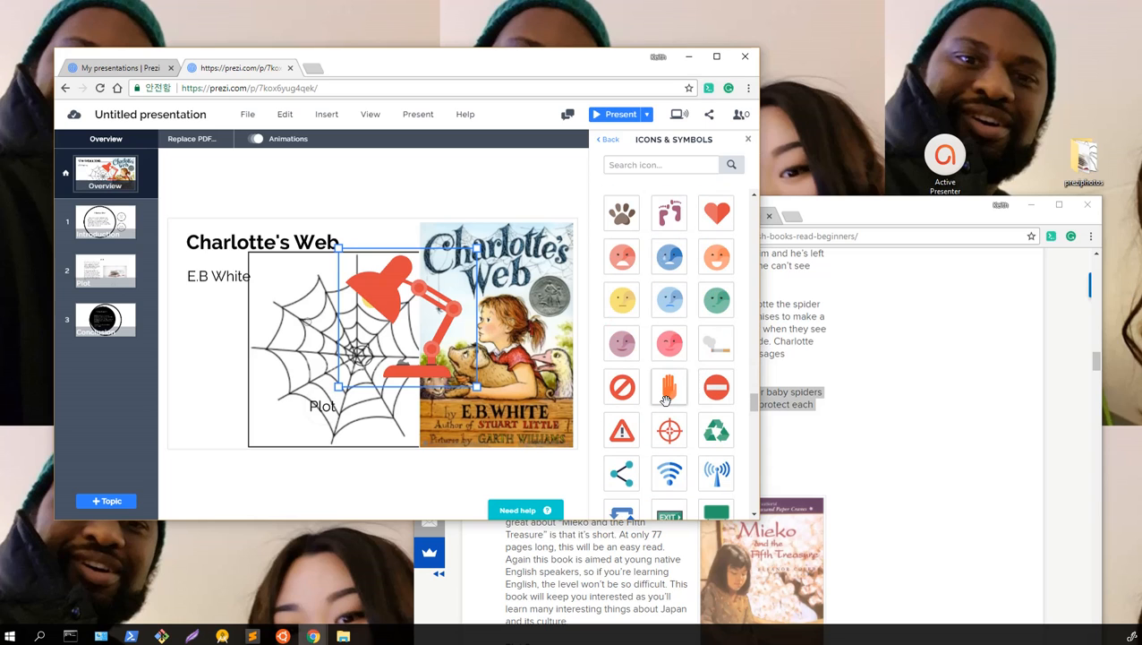
pyautogui.click(667, 398)
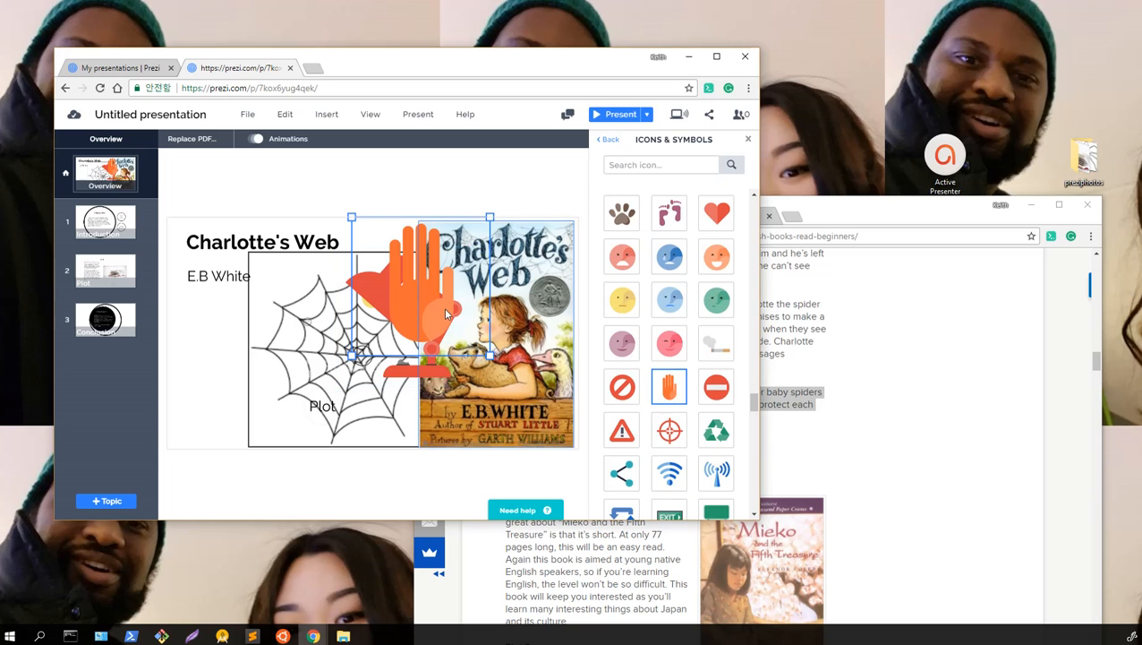
pyautogui.moveTo(418, 345); pyautogui.dragTo(233, 393)
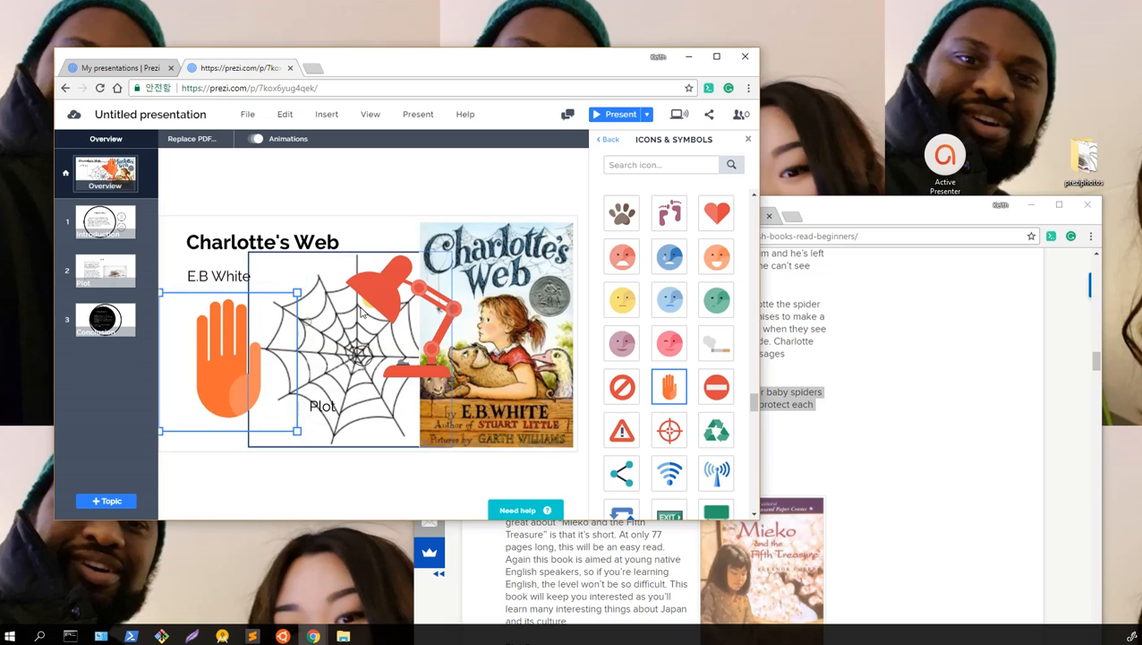
# - Delete the desk lamp and orange hand icons from the overview
pyautogui.click(421, 292)
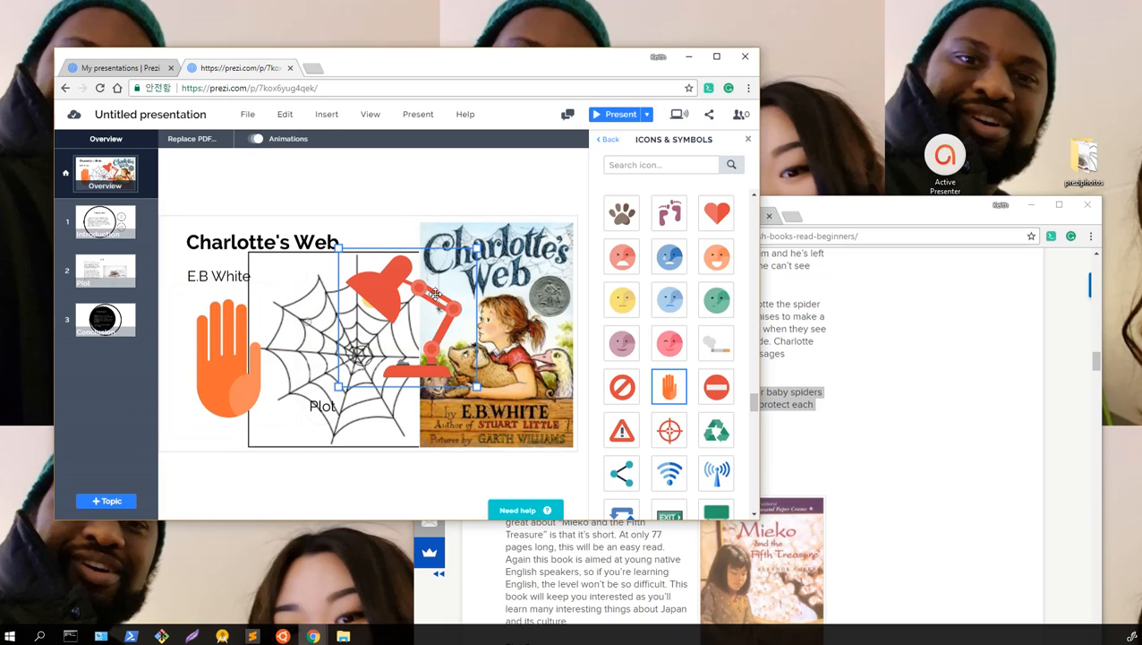
pyautogui.press('Delete')
pyautogui.click(226, 373)
pyautogui.press('Delete')
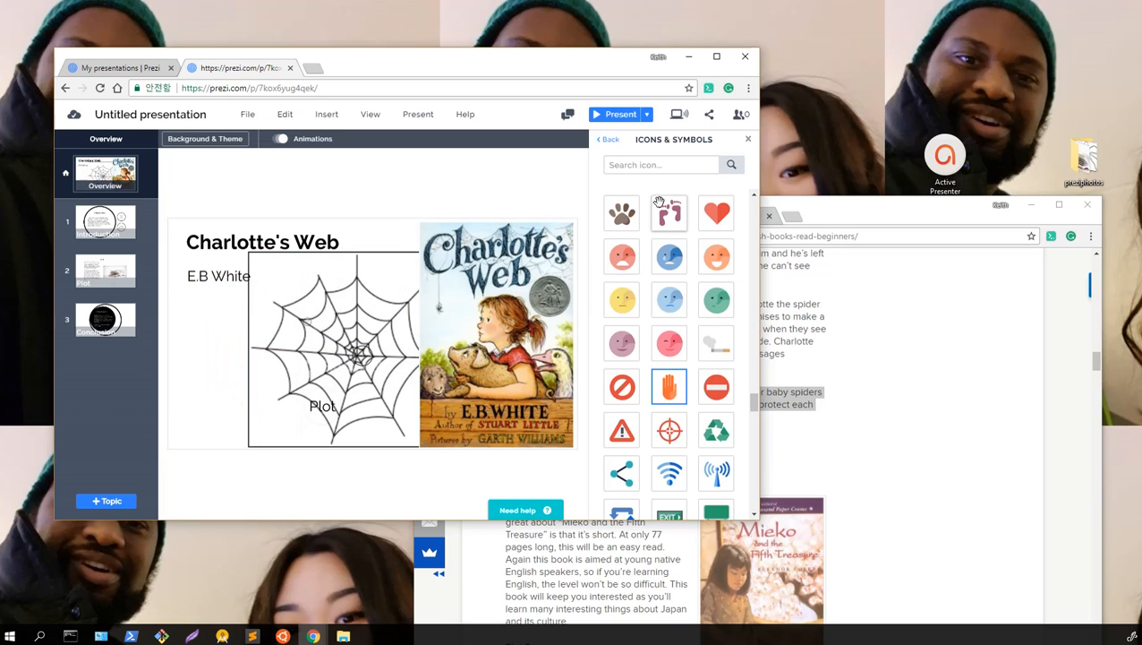
pyautogui.scroll(-2, 418, 201)
pyautogui.scroll(4, 439, 211)
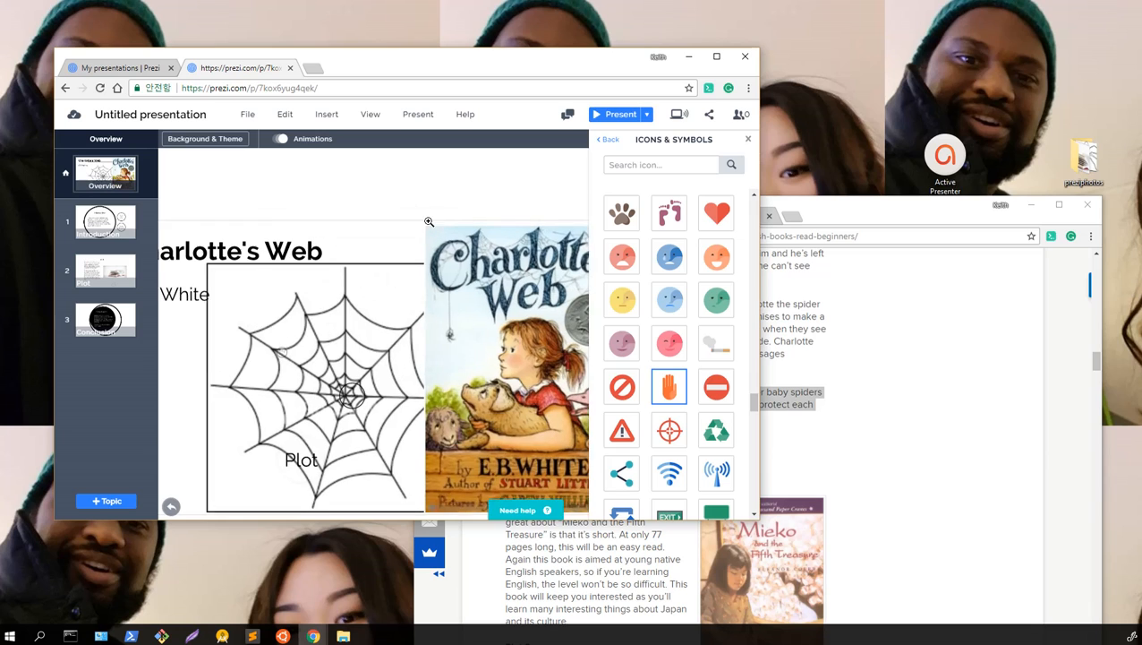
pyautogui.scroll(-4, 474, 206)
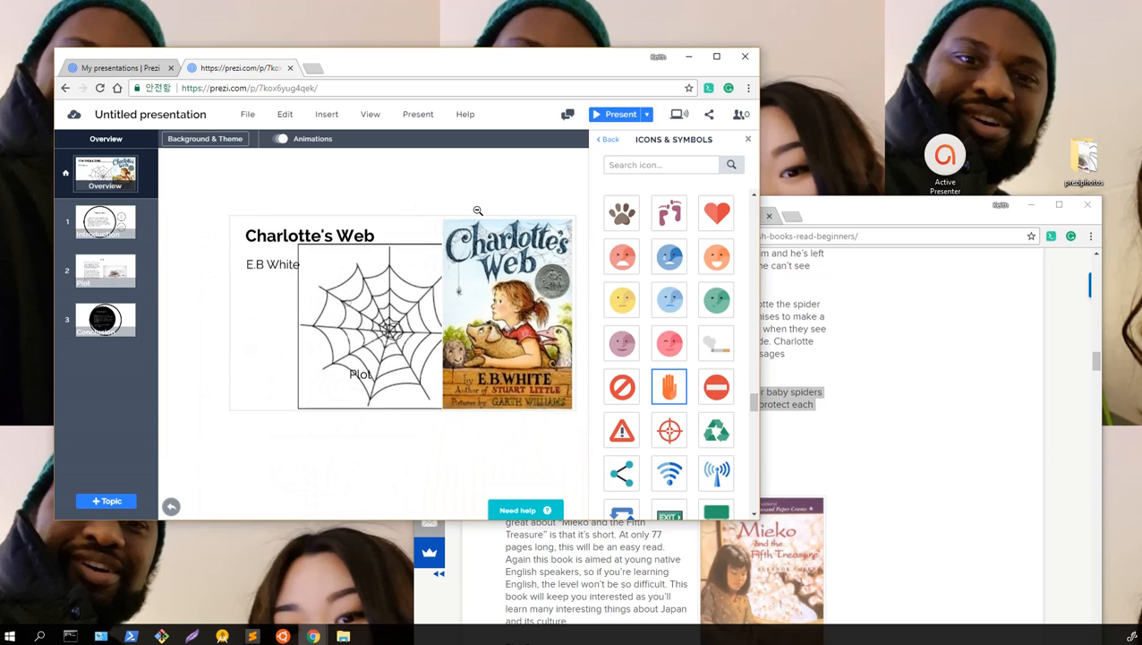